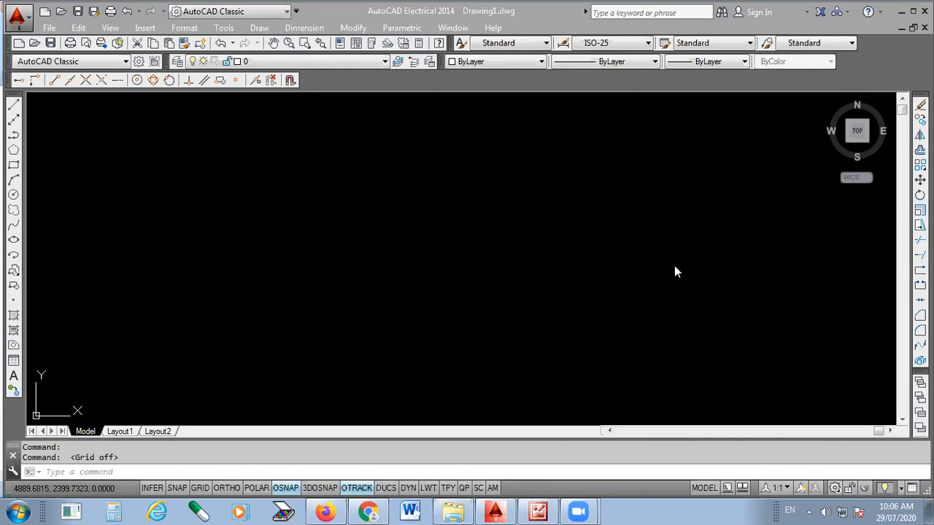
# Step: Switch to the picture viewer and browse the part drawings in 11.jpg and 12.jpg, examining the Frame drawing and its dimensions
pyautogui.click(540, 511)
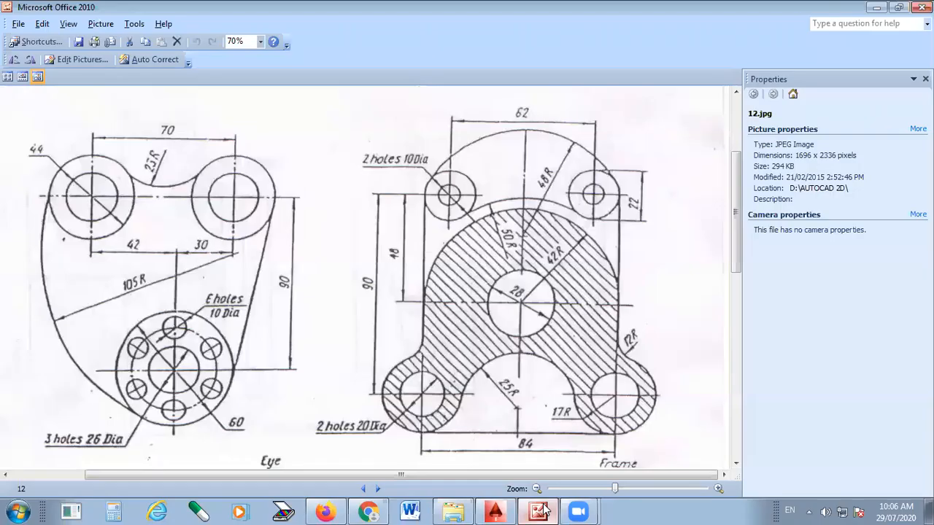
pyautogui.click(363, 489)
pyautogui.moveTo(435, 259); pyautogui.dragTo(438, 225)
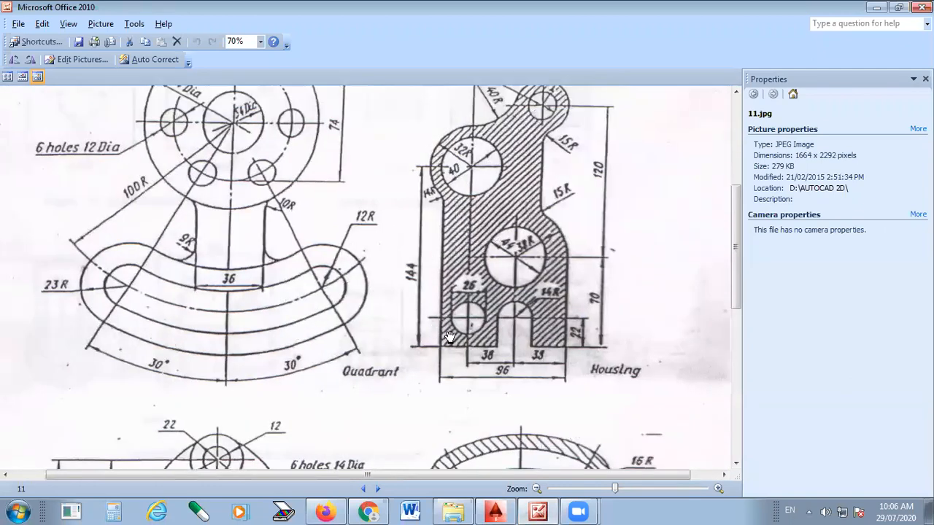
pyautogui.scroll(-4, 332, 249)
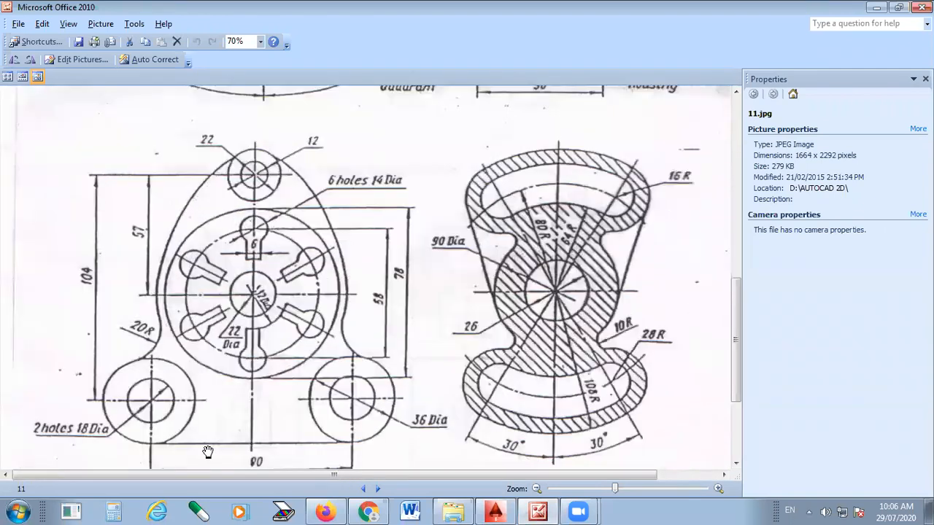
pyautogui.scroll(-1, 321, 333)
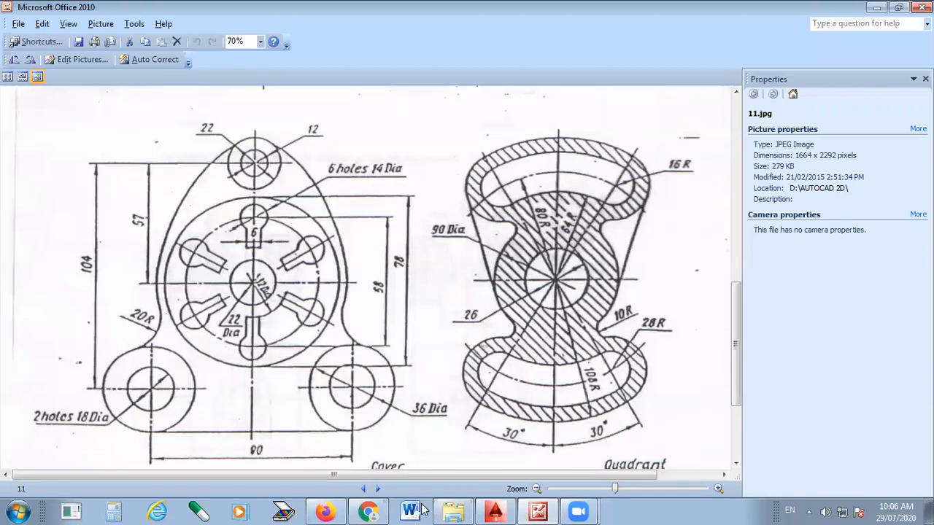
pyautogui.click(378, 489)
pyautogui.moveTo(495, 311)
pyautogui.mouseDown()
pyautogui.moveTo(514, 298)
pyautogui.moveTo(521, 309)
pyautogui.mouseUp()
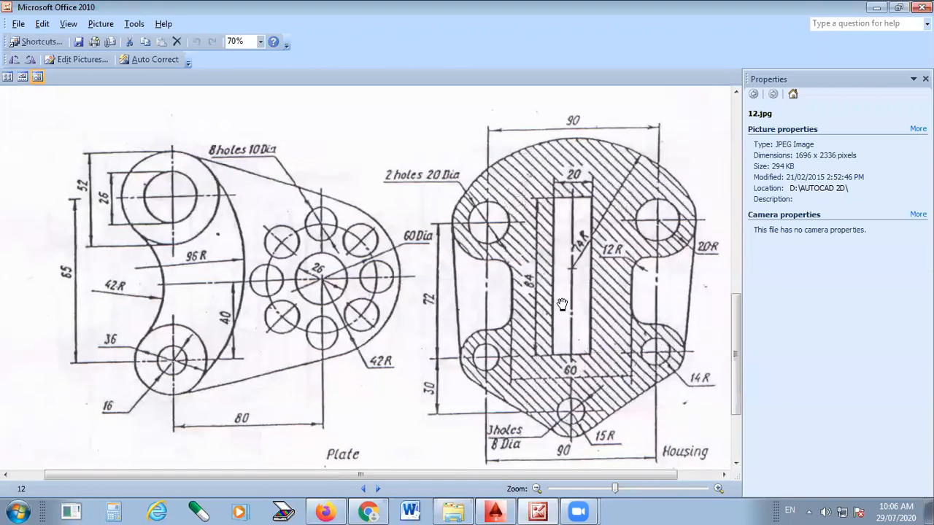
pyautogui.scroll(3, 544, 321)
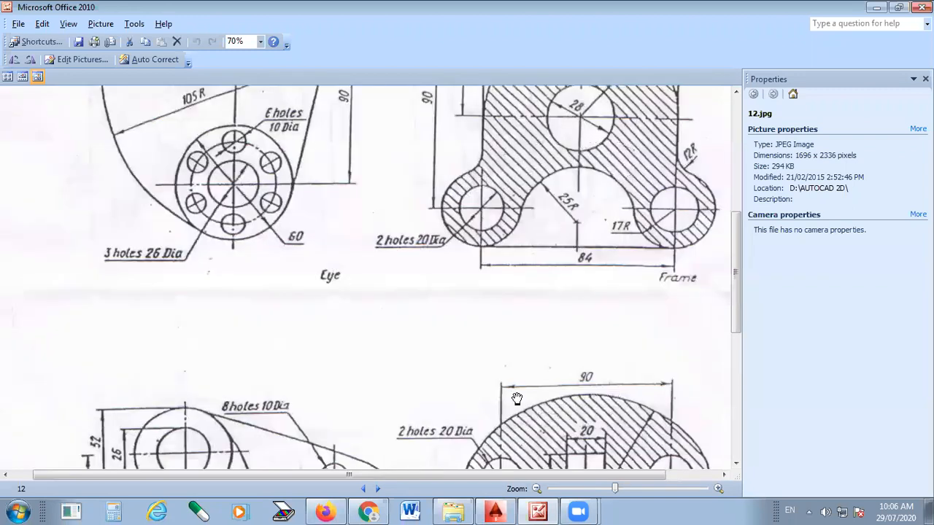
pyautogui.scroll(1, 540, 358)
pyautogui.moveTo(529, 321); pyautogui.dragTo(547, 380)
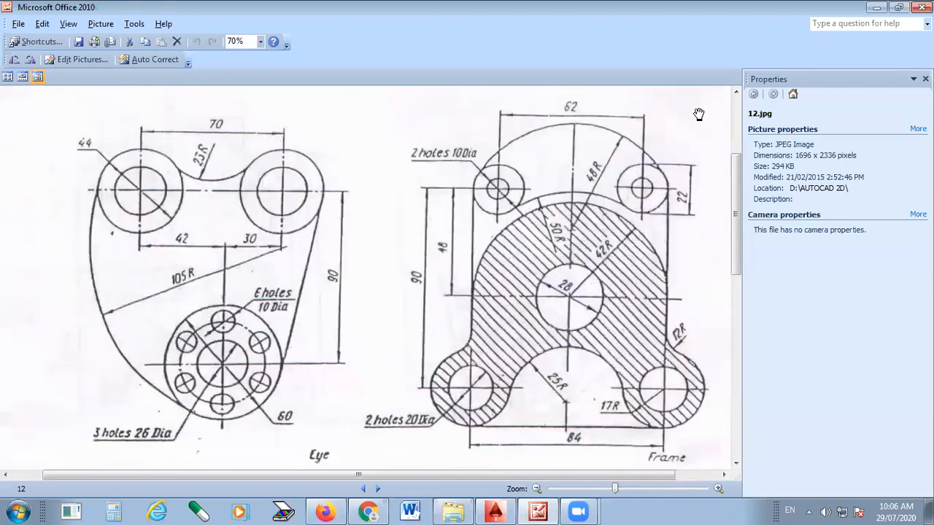
pyautogui.moveTo(540, 280); pyautogui.dragTo(517, 282)
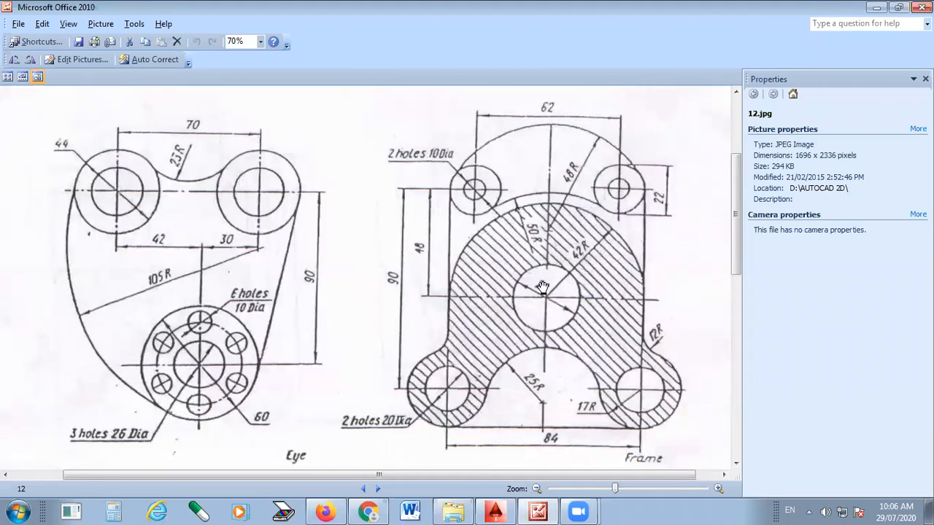
pyautogui.moveTo(575, 358); pyautogui.dragTo(549, 349)
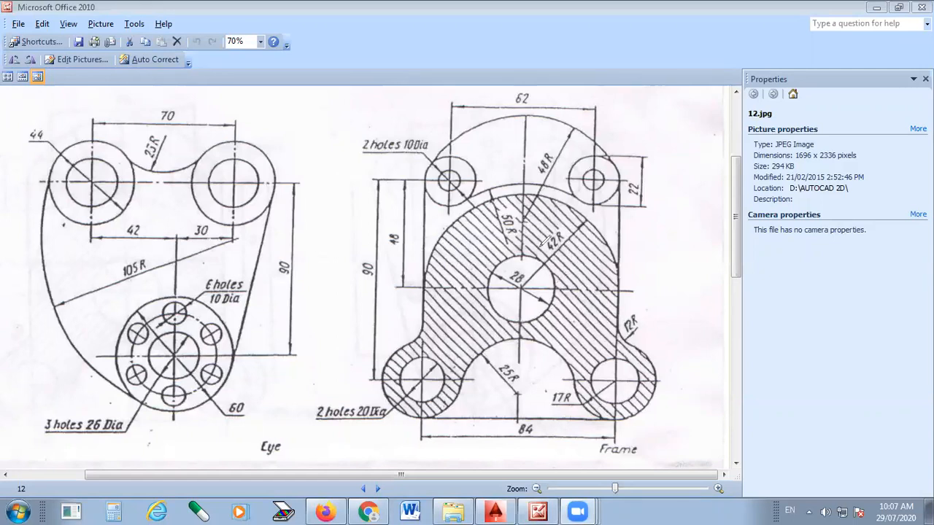
# Step: Mark the centre lines, the 28 hole and the 42R and 50R arcs on the Frame drawing in red, and erase the markings
pyautogui.moveTo(392, 284); pyautogui.dragTo(665, 290)
pyautogui.moveTo(525, 233); pyautogui.dragTo(525, 378)
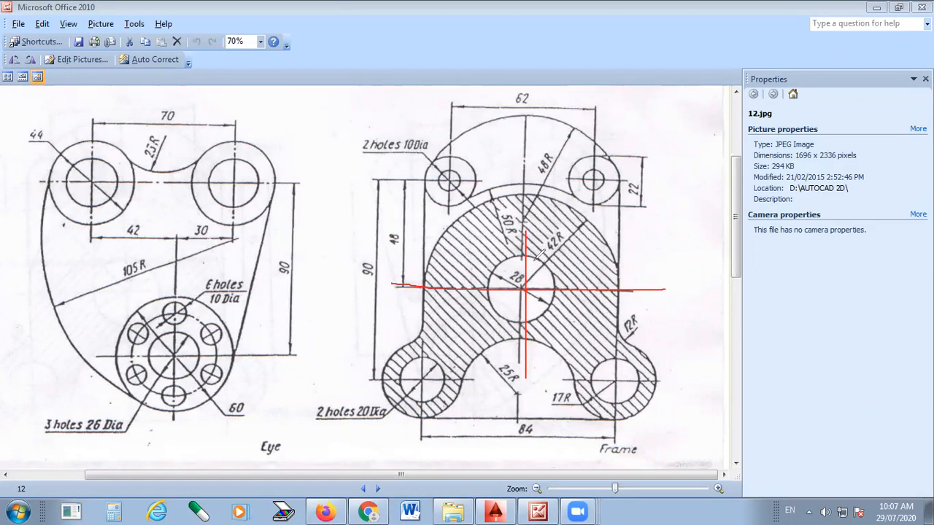
pyautogui.moveTo(540, 257); pyautogui.dragTo(511, 285)
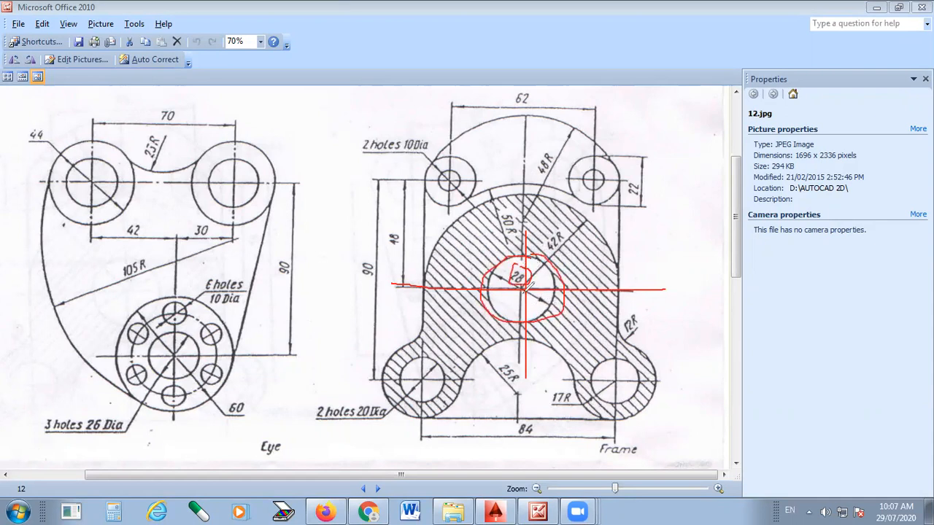
pyautogui.moveTo(523, 284)
pyautogui.mouseDown()
pyautogui.moveTo(592, 211)
pyautogui.moveTo(605, 247)
pyautogui.mouseUp()
pyautogui.moveTo(527, 287); pyautogui.dragTo(498, 181)
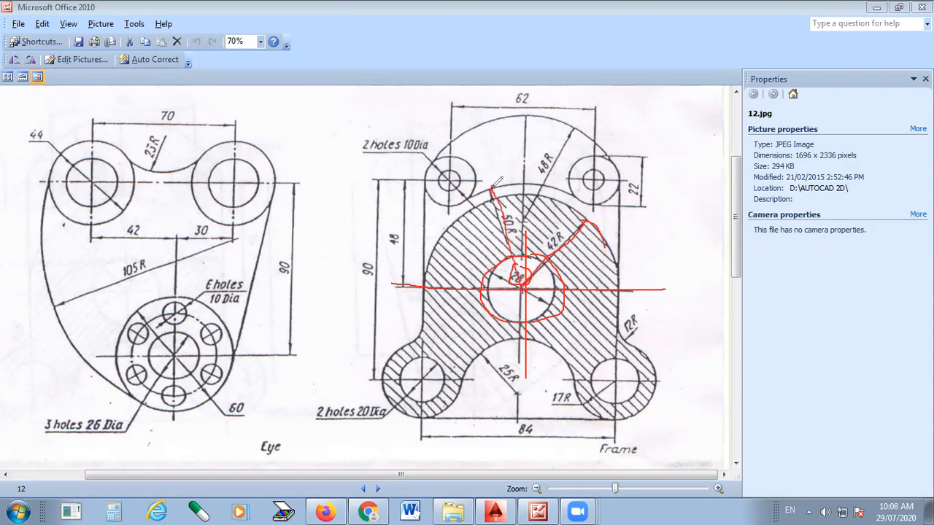
pyautogui.moveTo(521, 211)
pyautogui.mouseDown()
pyautogui.moveTo(503, 210)
pyautogui.moveTo(514, 233)
pyautogui.moveTo(524, 202)
pyautogui.mouseUp()
pyautogui.moveTo(549, 263); pyautogui.dragTo(626, 228)
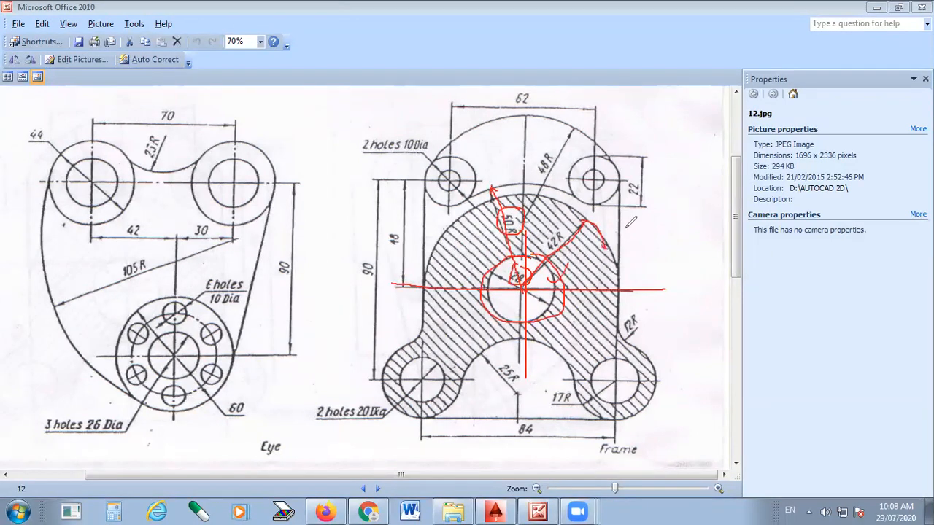
pyautogui.click(671, 448)
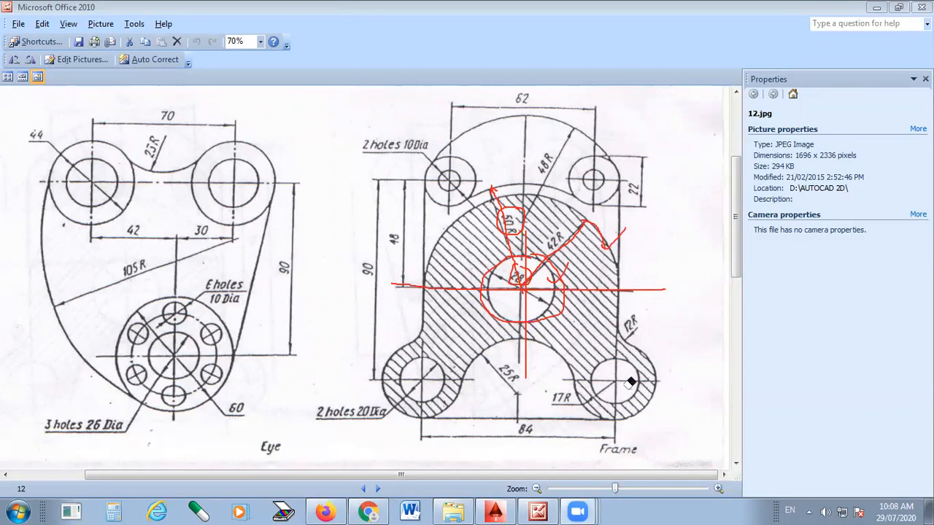
pyautogui.moveTo(578, 203)
pyautogui.mouseDown()
pyautogui.moveTo(497, 265)
pyautogui.moveTo(520, 241)
pyautogui.moveTo(584, 278)
pyautogui.moveTo(569, 330)
pyautogui.mouseUp()
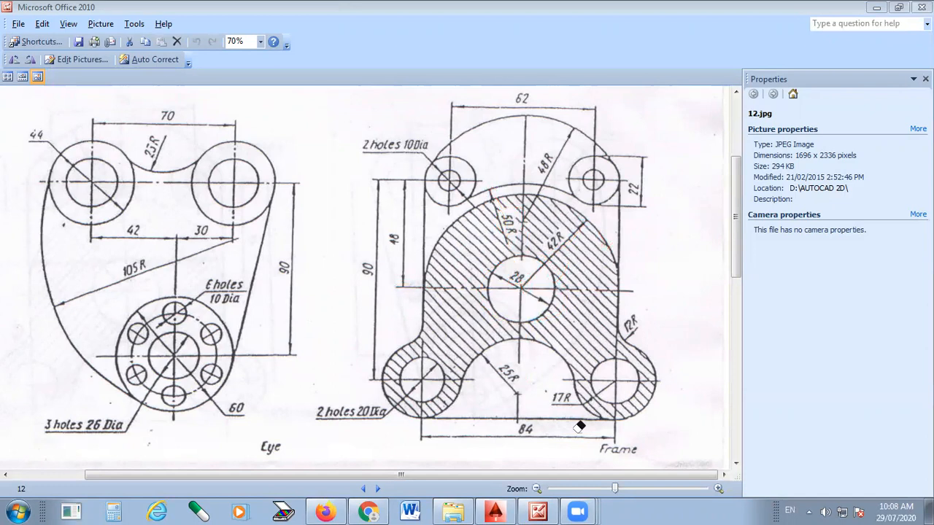
# Step: Switch to AutoCAD and set the current object colour to Red
pyautogui.click(496, 510)
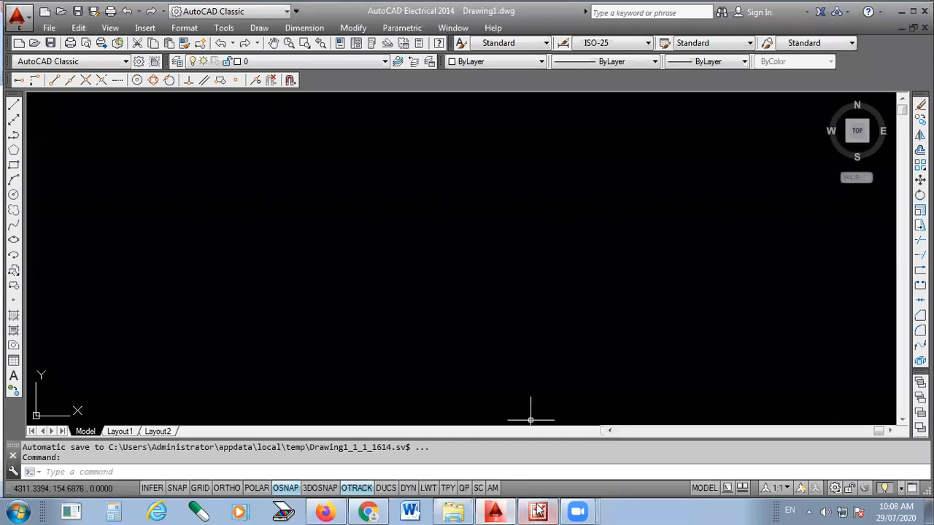
pyautogui.click(538, 510)
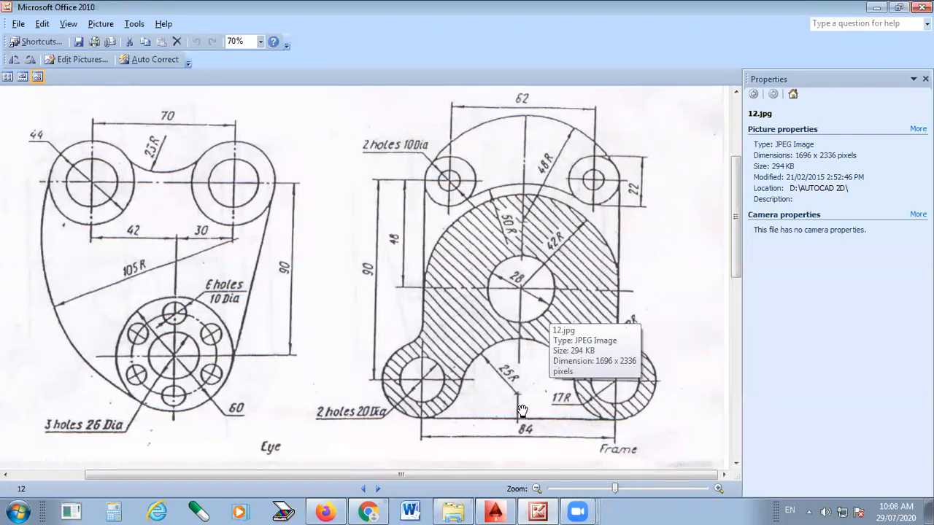
pyautogui.click(494, 511)
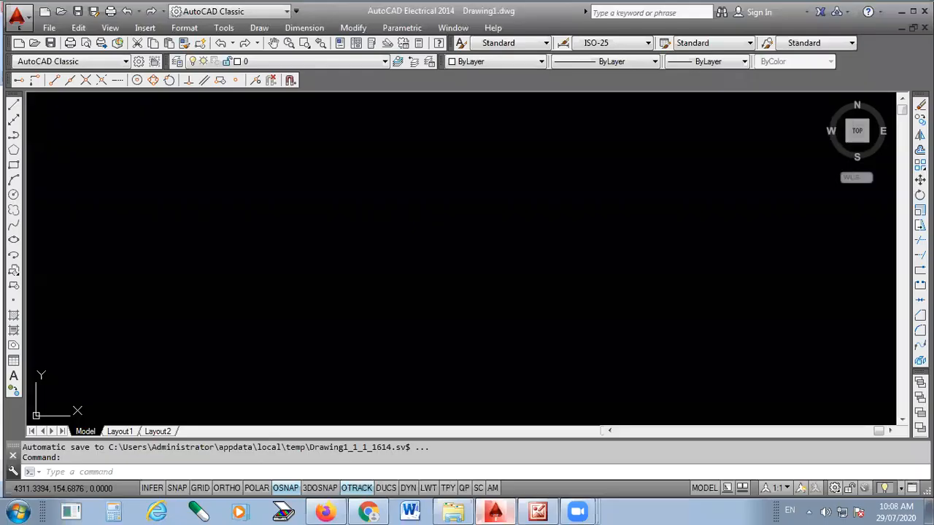
pyautogui.click(496, 63)
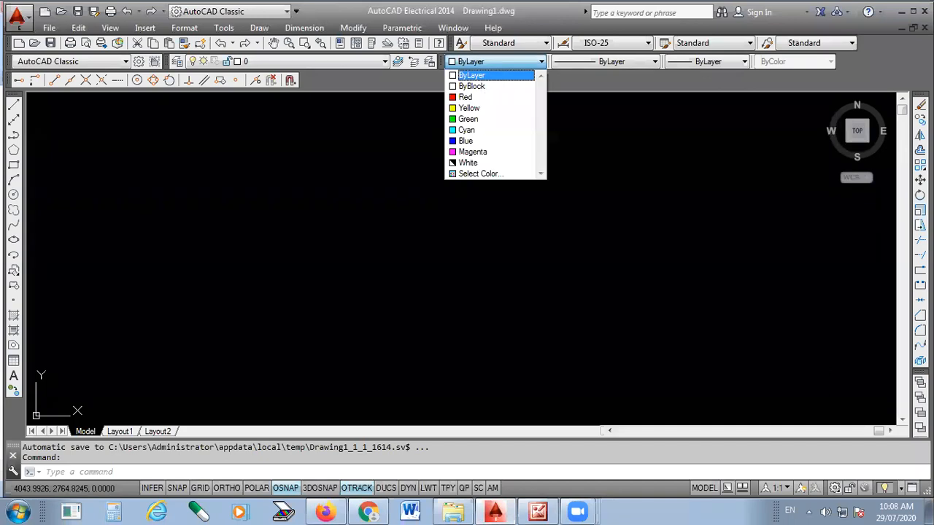
pyautogui.click(464, 97)
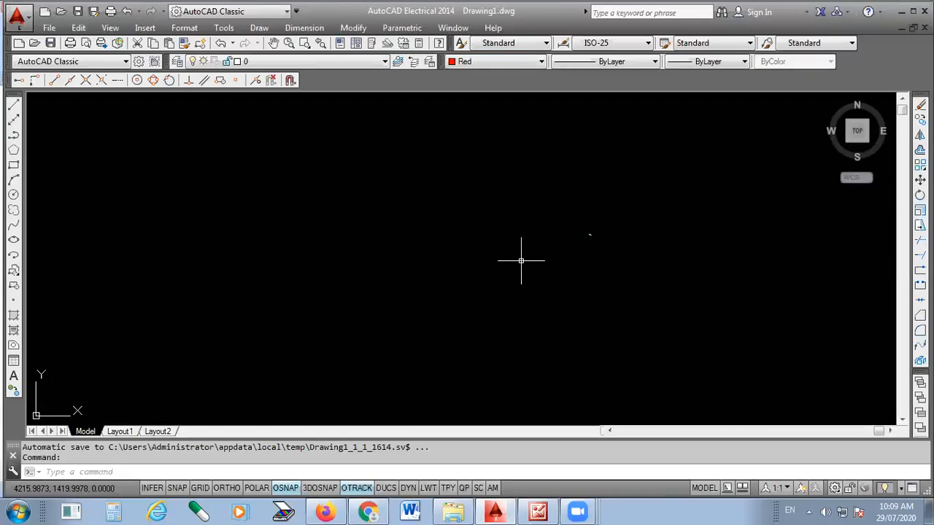
# Step: Draw a circle with a diameter of 28 near the middle of the empty drawing area
pyautogui.click(14, 196)
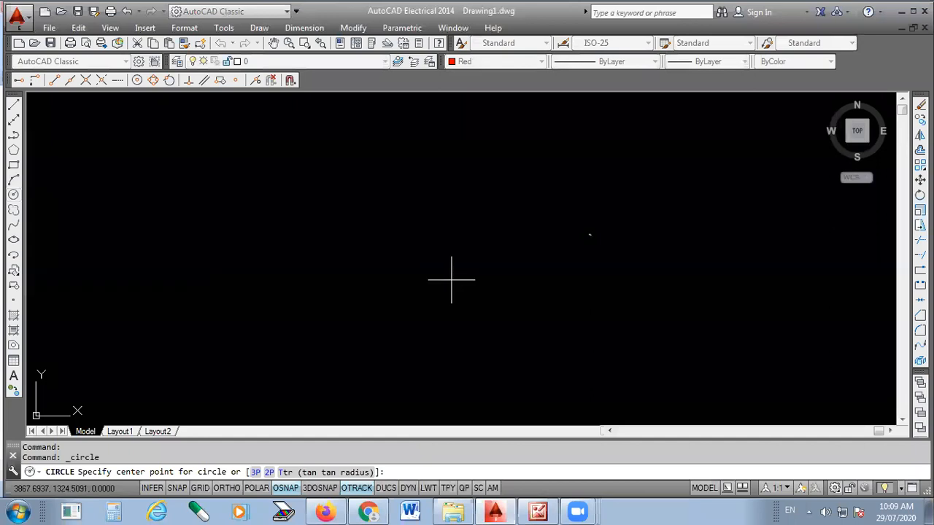
pyautogui.click(452, 279)
pyautogui.write('d')
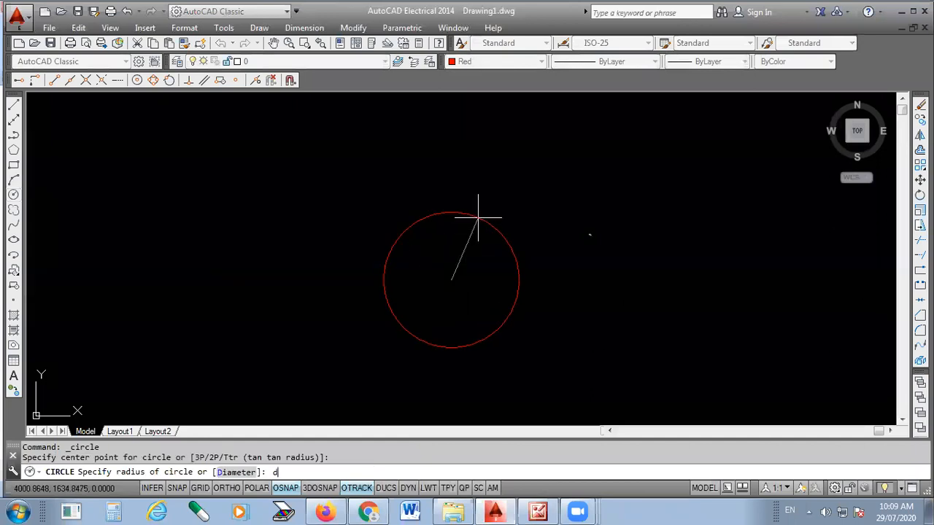
pyautogui.press('Return')
pyautogui.write('28')
pyautogui.press('Return')
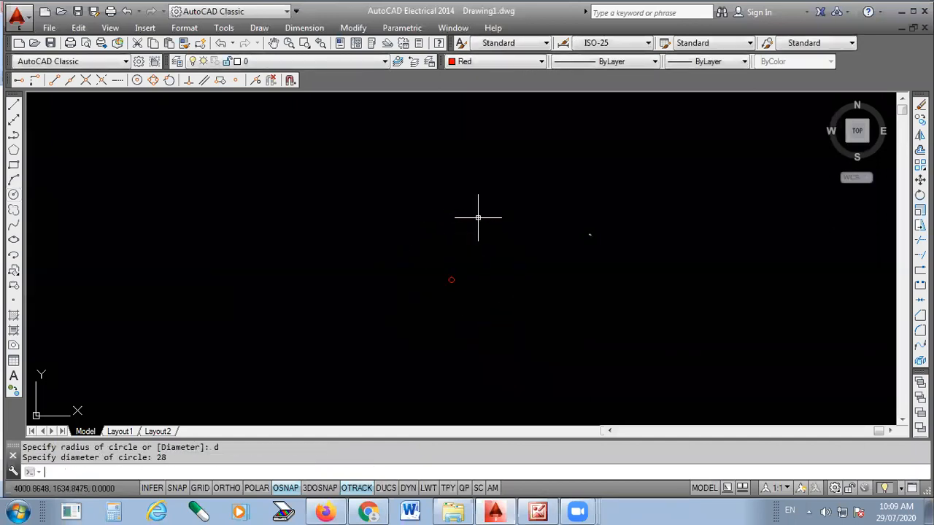
pyautogui.scroll(8, 448, 277)
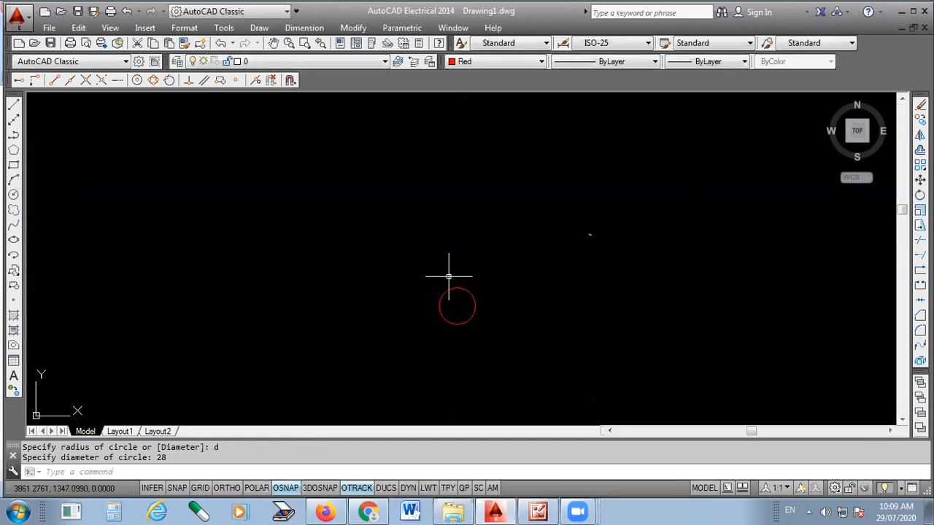
pyautogui.scroll(6, 449, 277)
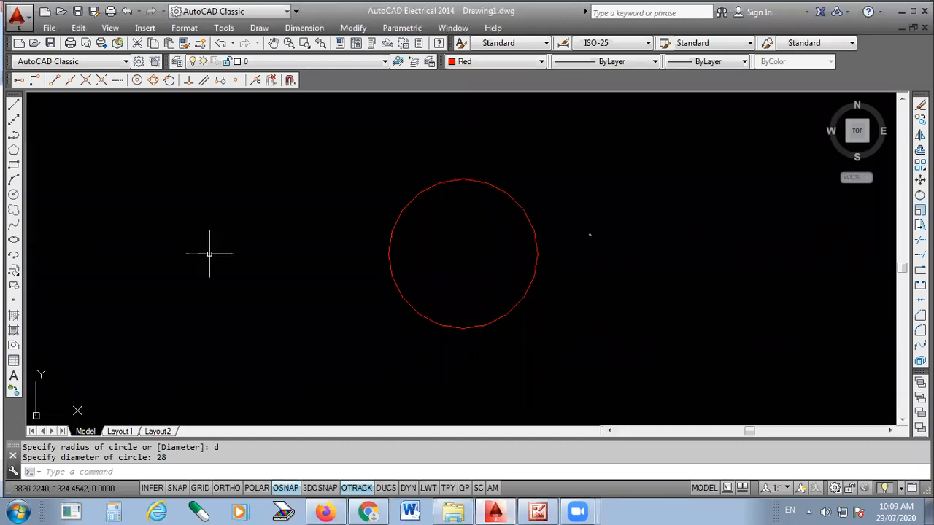
# Step: Draw a concentric circle with a radius of 42 around the centre of the 28 diameter circle
pyautogui.press('Return')
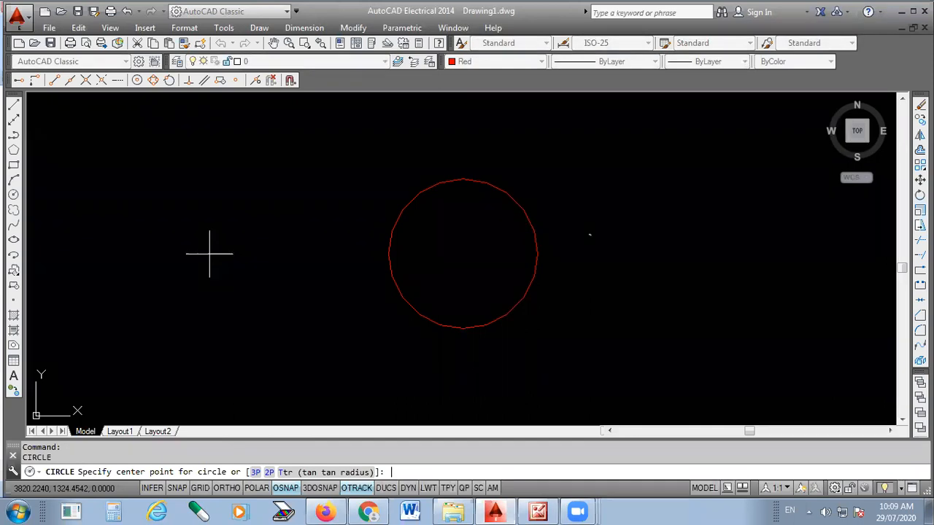
pyautogui.click(463, 254)
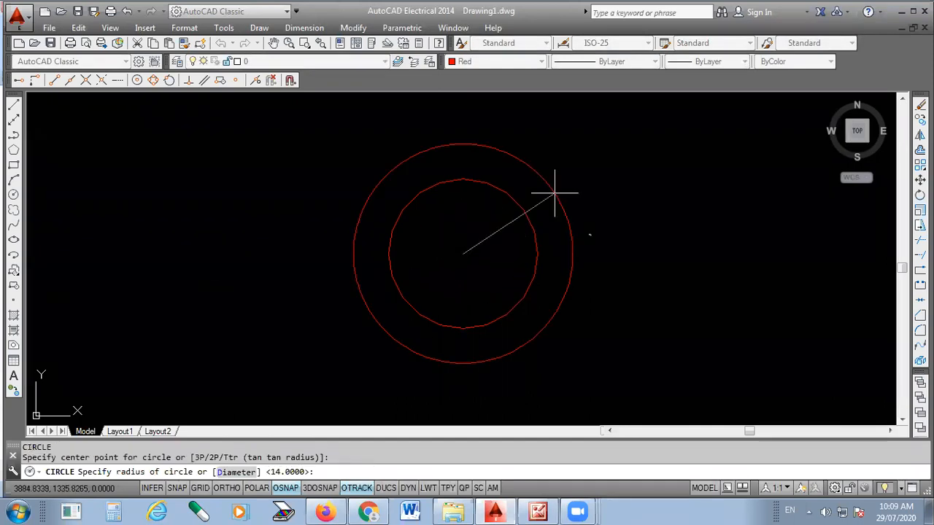
pyautogui.click(535, 511)
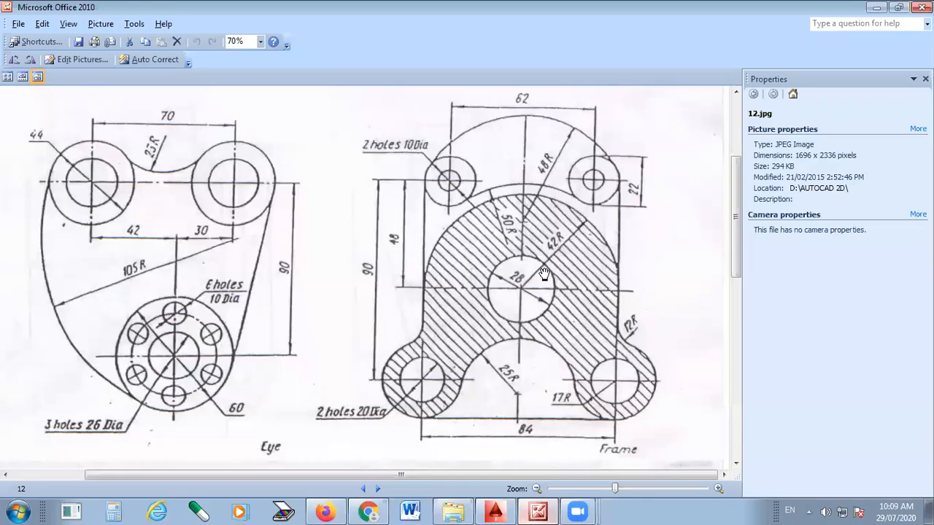
pyautogui.click(494, 511)
pyautogui.write('d')
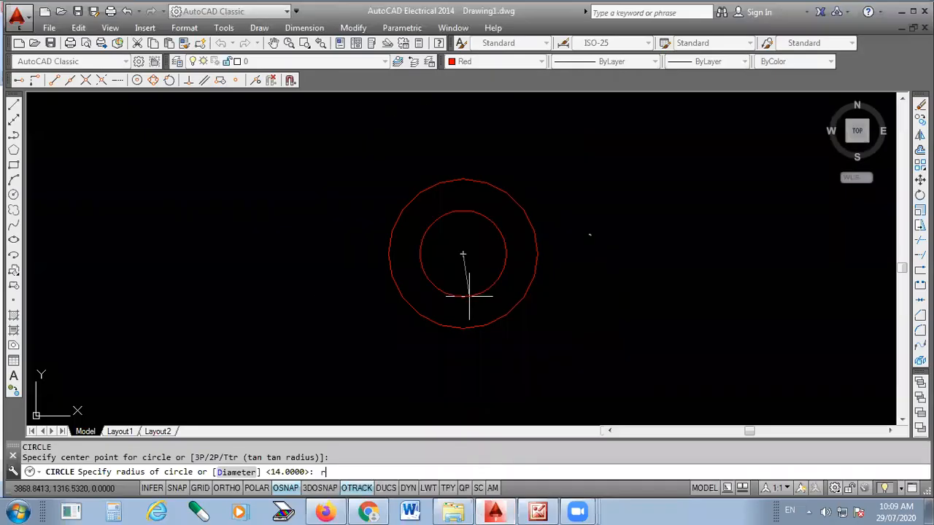
pyautogui.press('Return')
pyautogui.write('42')
pyautogui.press('Return')
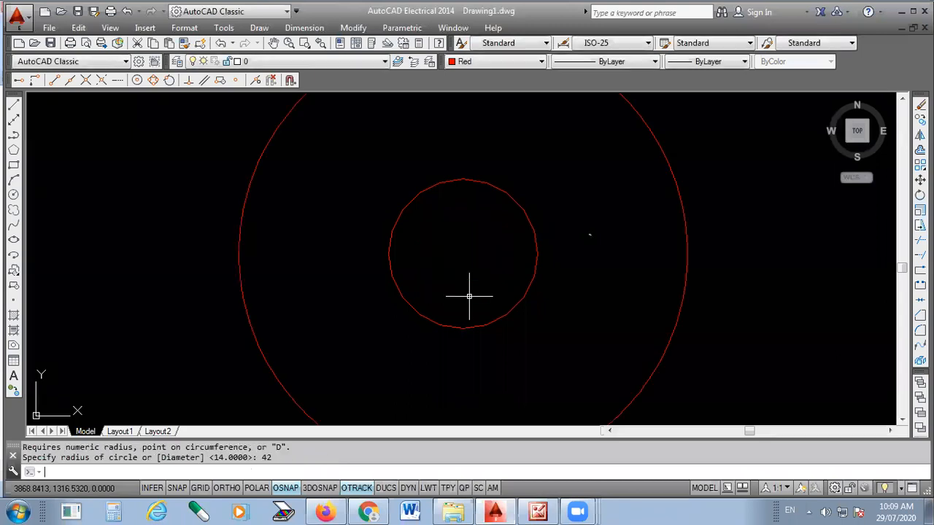
pyautogui.scroll(-2, 566, 270)
pyautogui.scroll(2, 460, 289)
pyautogui.scroll(-3, 442, 299)
pyautogui.scroll(2, 624, 319)
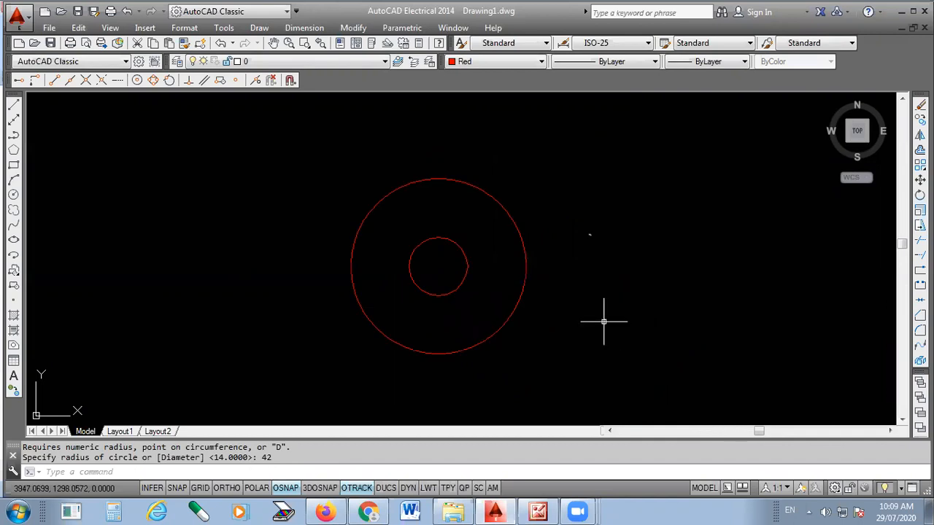
pyautogui.scroll(-2, 475, 216)
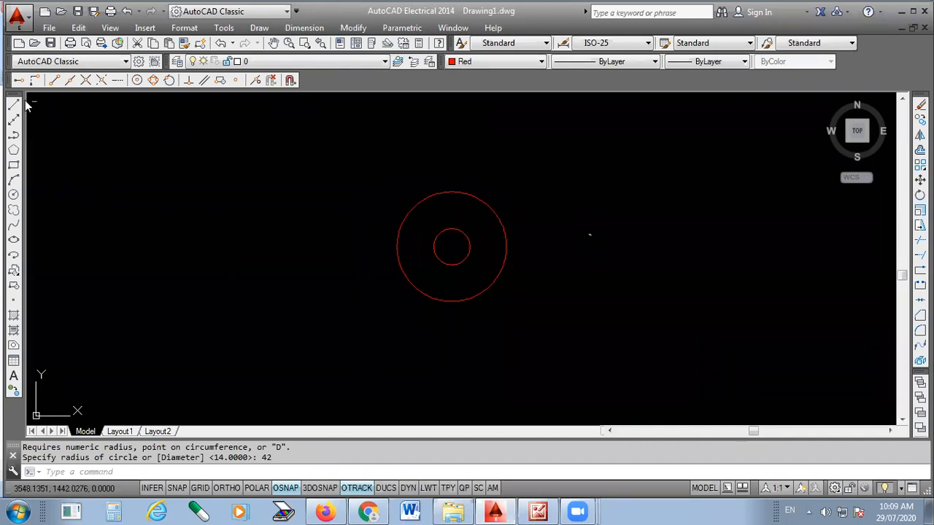
# Step: Set the current object colour to Green and draw vertical and horizontal construction lines through the centre of the concentric circles
pyautogui.click(505, 61)
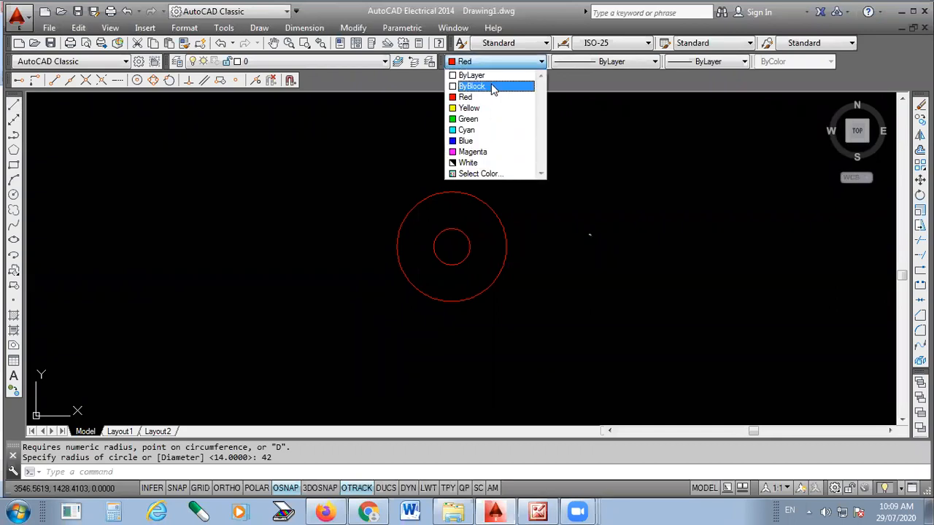
pyautogui.click(469, 119)
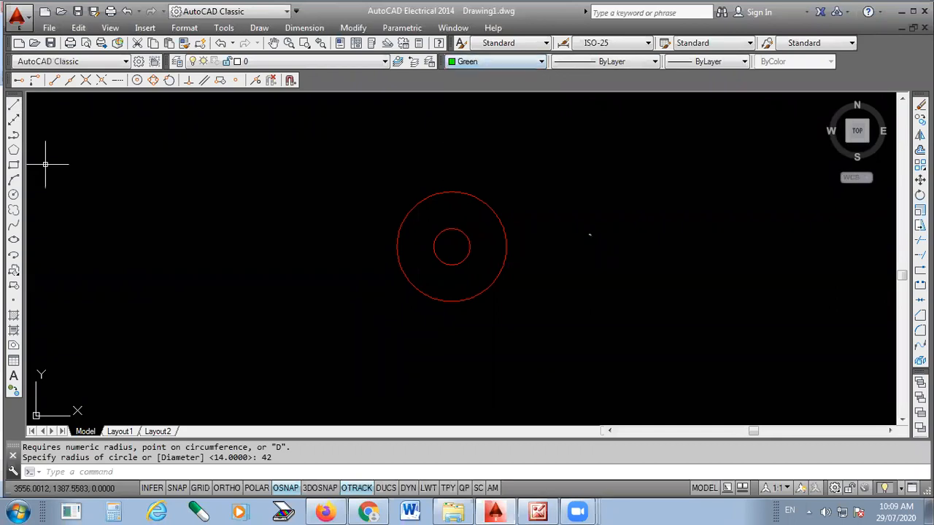
pyautogui.click(14, 123)
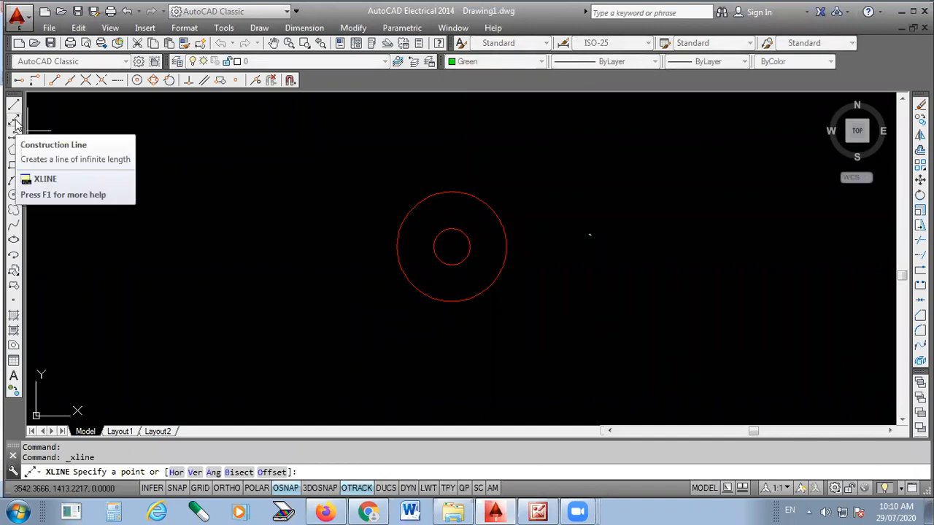
pyautogui.click(451, 248)
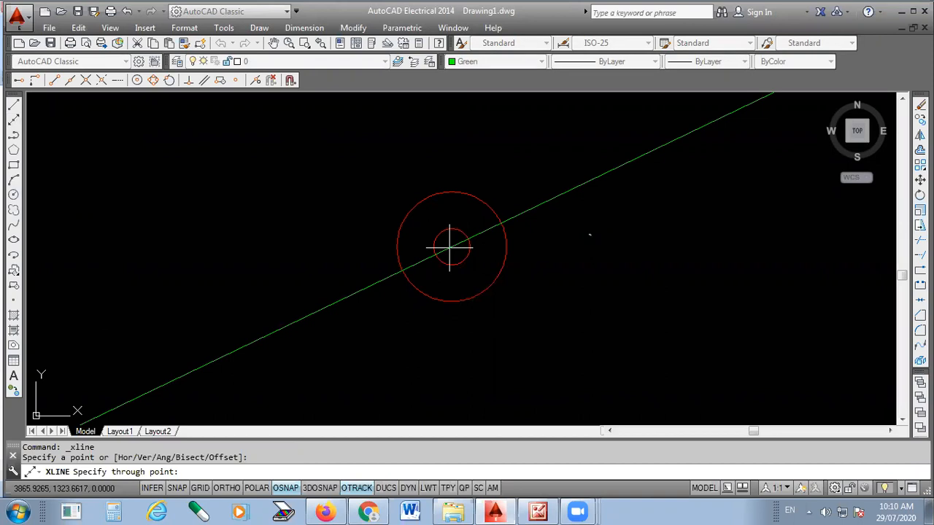
pyautogui.click(451, 301)
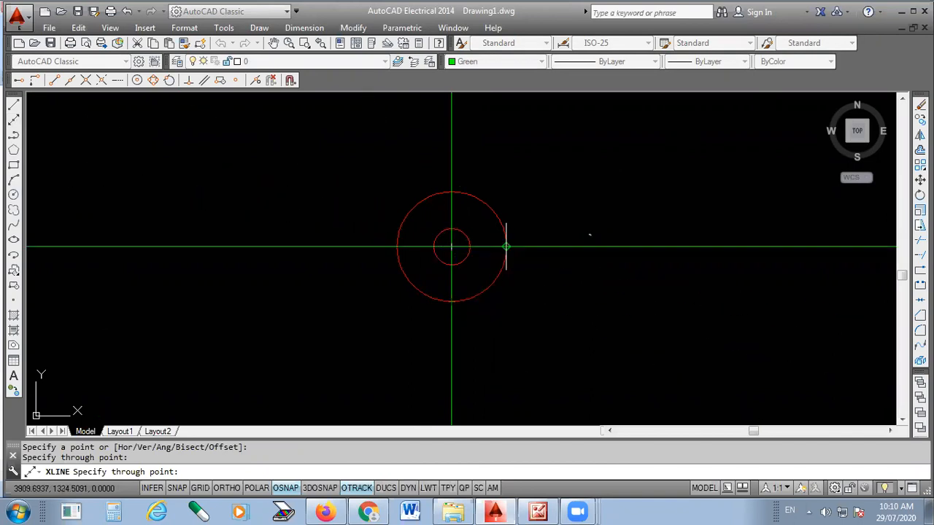
pyautogui.click(506, 246)
pyautogui.press('Return')
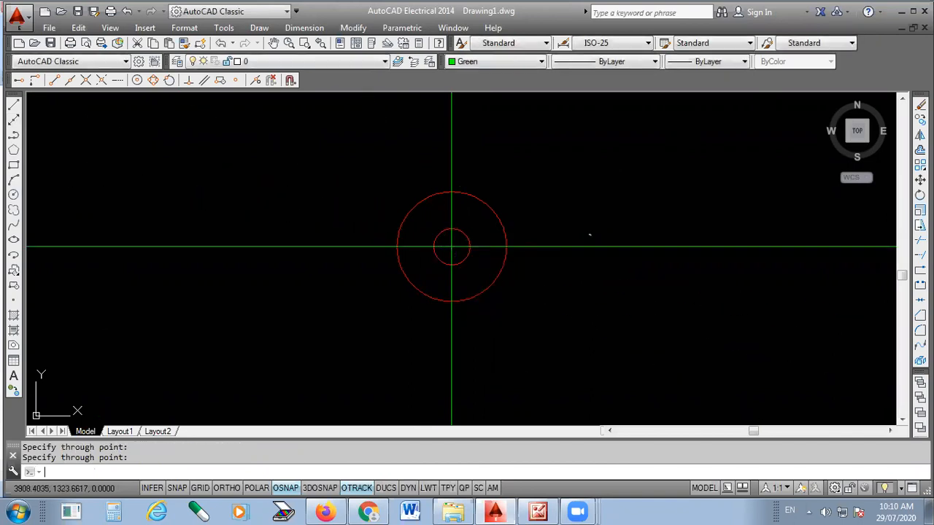
pyautogui.scroll(2, 416, 247)
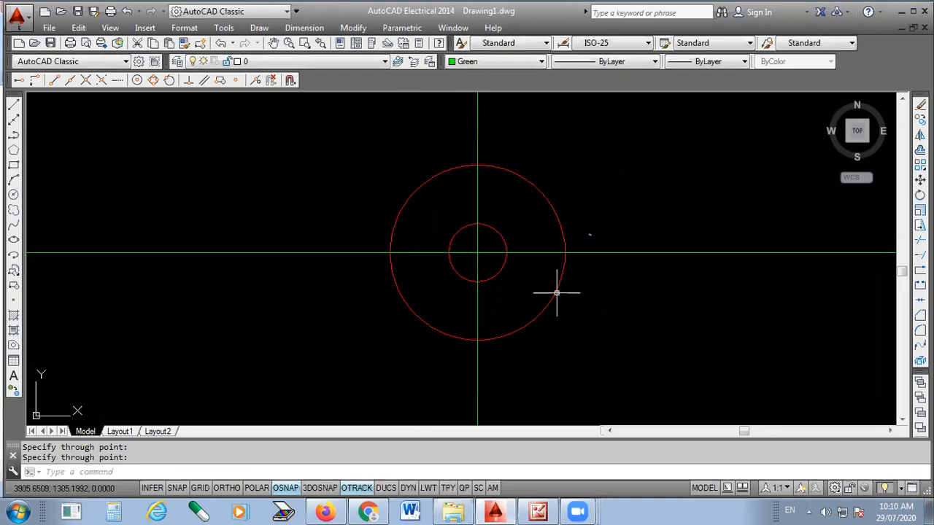
pyautogui.scroll(-2, 319, 270)
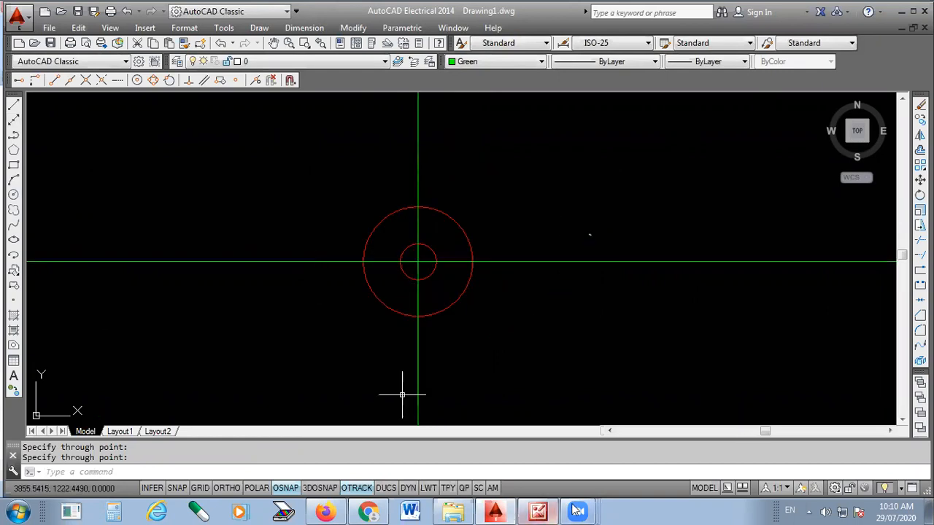
# Step: Switch to the reference picture 12.jpg, highlight the vertical 48 dimension on the Frame drawing, and erase the highlight
pyautogui.click(538, 511)
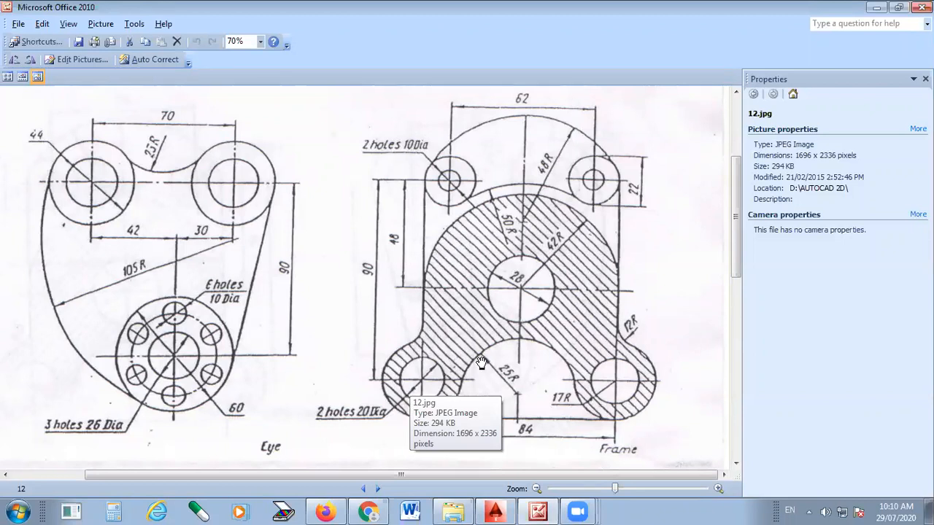
pyautogui.moveTo(406, 178); pyautogui.dragTo(406, 287)
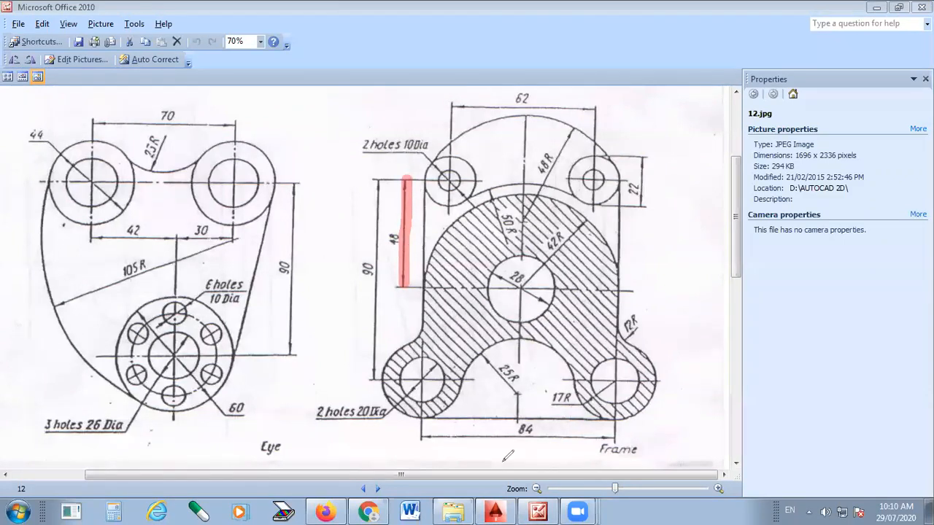
pyautogui.click(409, 268)
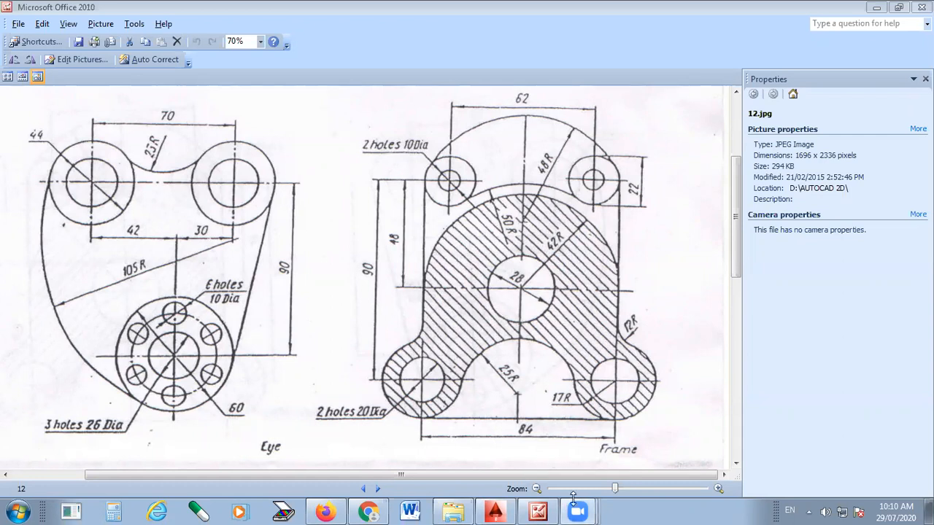
# Step: Switch to AutoCAD and offset the horizontal construction line upward by 48
pyautogui.click(496, 513)
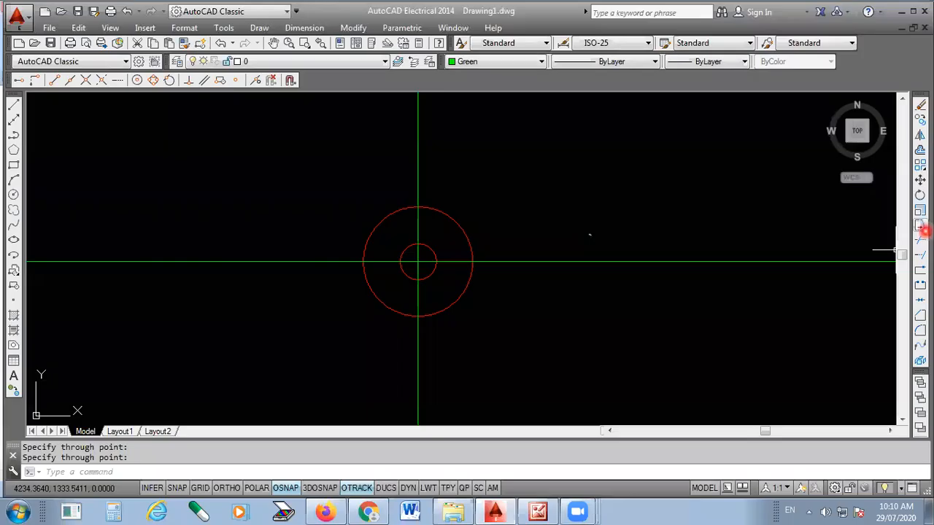
pyautogui.click(921, 227)
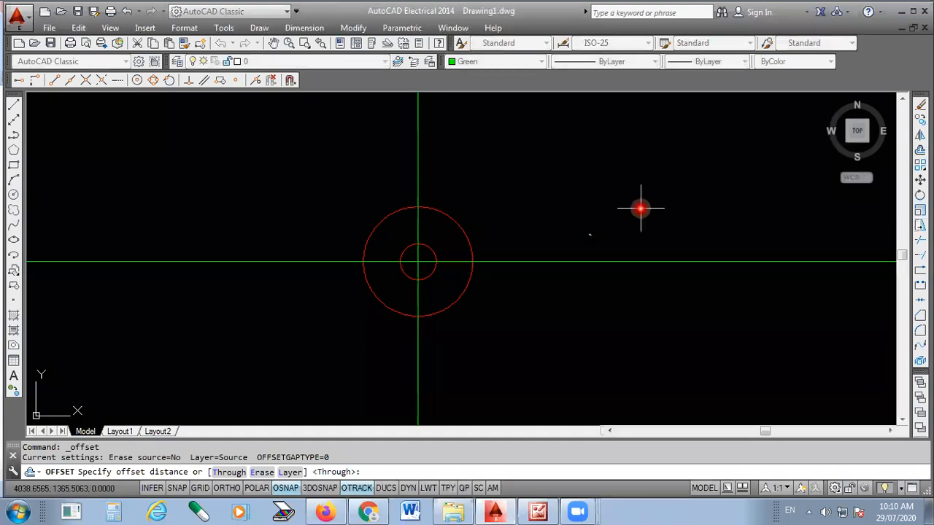
pyautogui.press('Return')
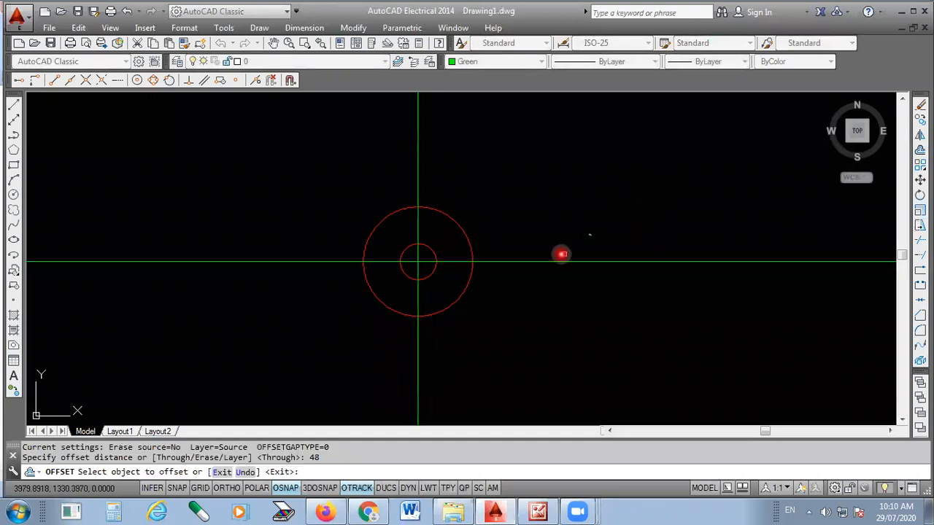
pyautogui.click(544, 261)
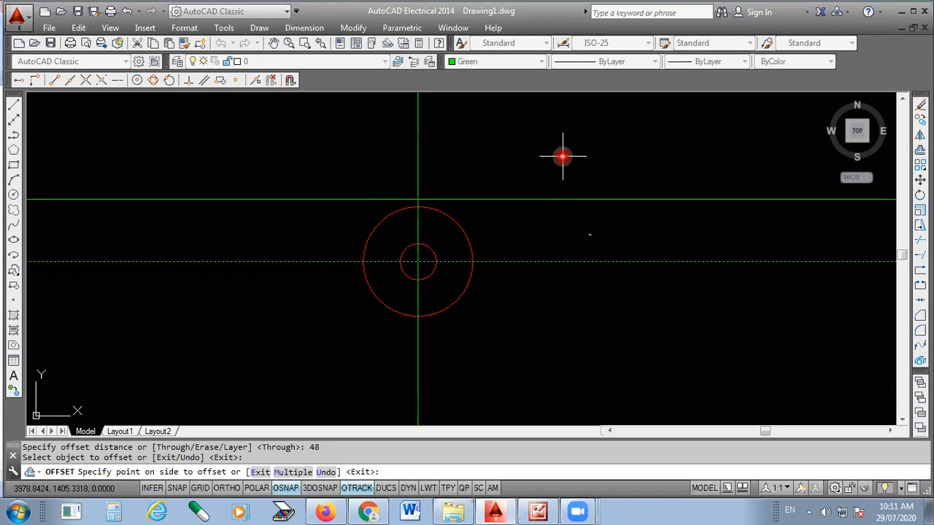
pyautogui.click(562, 156)
pyautogui.scroll(5, 405, 199)
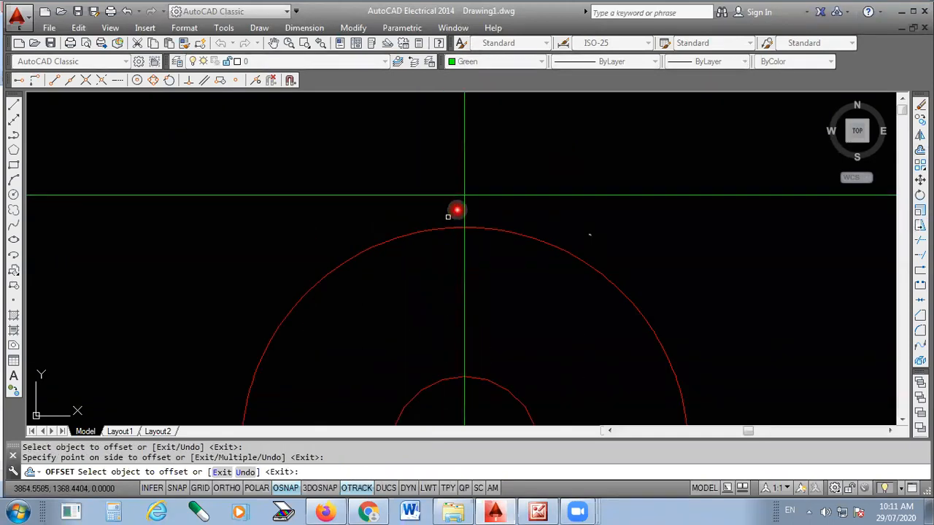
pyautogui.scroll(-2, 478, 113)
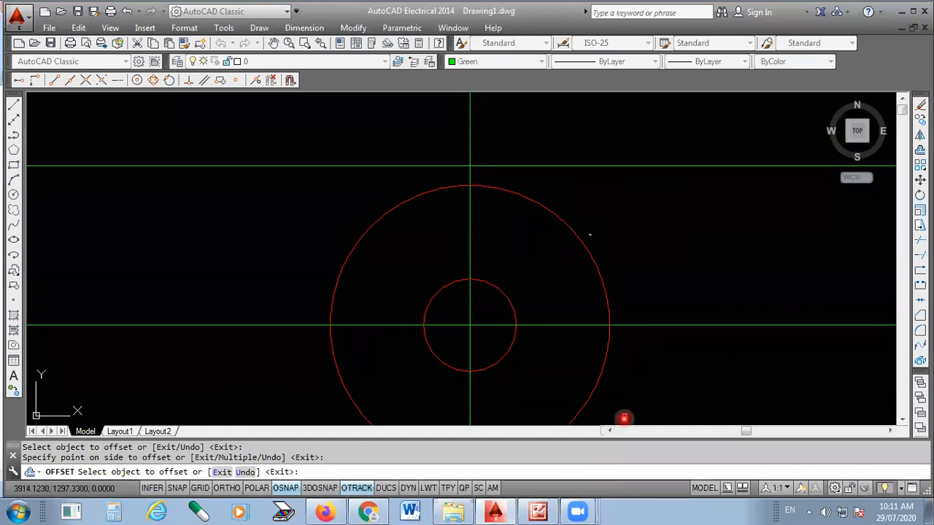
# Step: Switch to the reference picture, mark the two 10 Dia holes and the 22 outer circles in red, and erase the markings
pyautogui.click(538, 513)
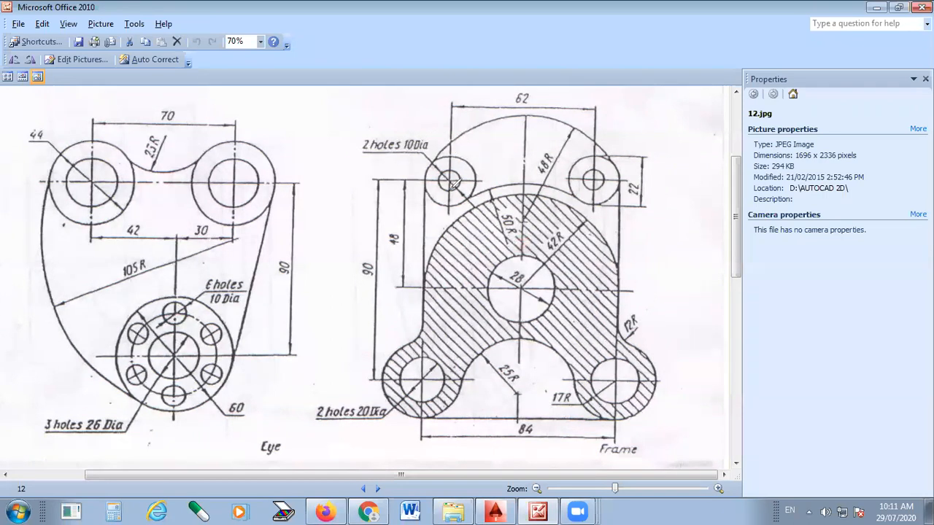
pyautogui.moveTo(444, 171)
pyautogui.mouseDown()
pyautogui.moveTo(460, 189)
pyautogui.moveTo(441, 189)
pyautogui.mouseUp()
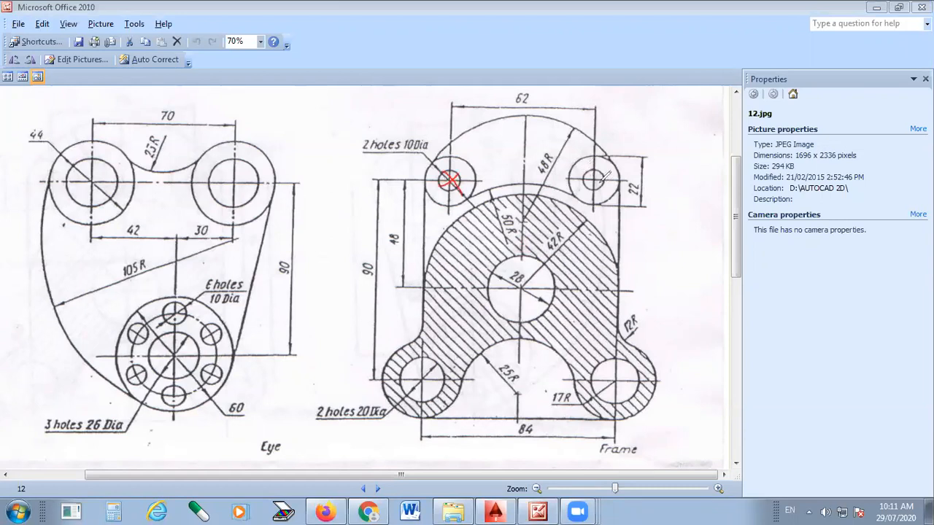
pyautogui.moveTo(597, 165)
pyautogui.mouseDown()
pyautogui.moveTo(584, 191)
pyautogui.moveTo(607, 170)
pyautogui.mouseUp()
pyautogui.moveTo(372, 151); pyautogui.dragTo(435, 118)
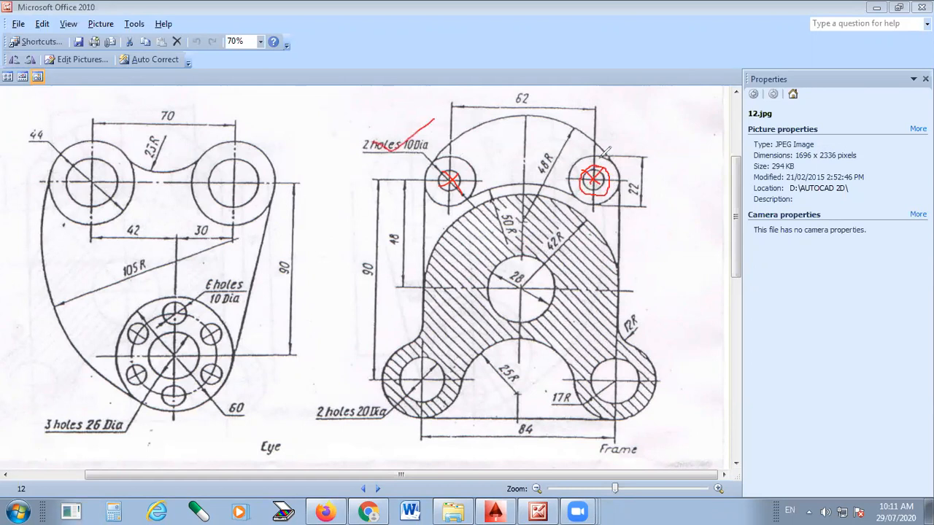
pyautogui.moveTo(573, 186)
pyautogui.mouseDown()
pyautogui.moveTo(617, 191)
pyautogui.moveTo(632, 176)
pyautogui.mouseUp()
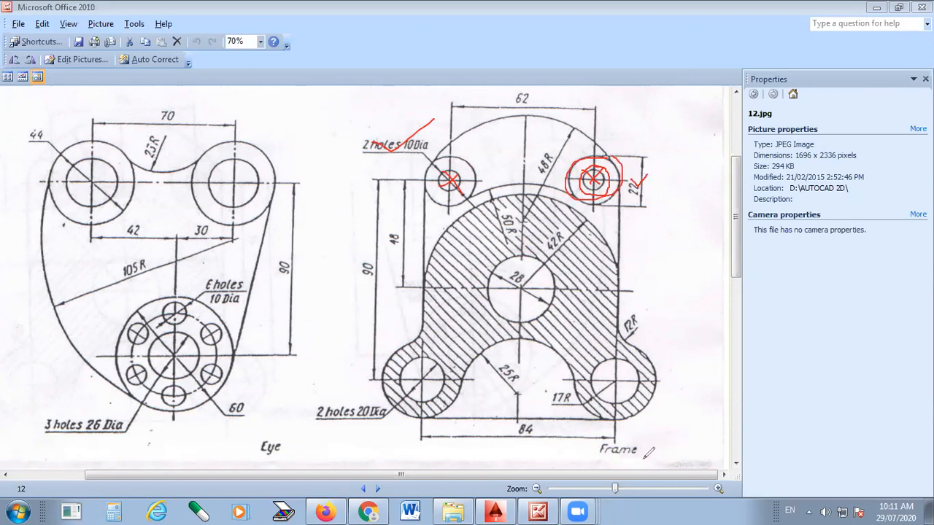
pyautogui.moveTo(652, 142)
pyautogui.mouseDown()
pyautogui.moveTo(632, 151)
pyautogui.moveTo(647, 173)
pyautogui.mouseUp()
pyautogui.moveTo(430, 199); pyautogui.dragTo(476, 146)
pyautogui.moveTo(385, 151); pyautogui.dragTo(408, 137)
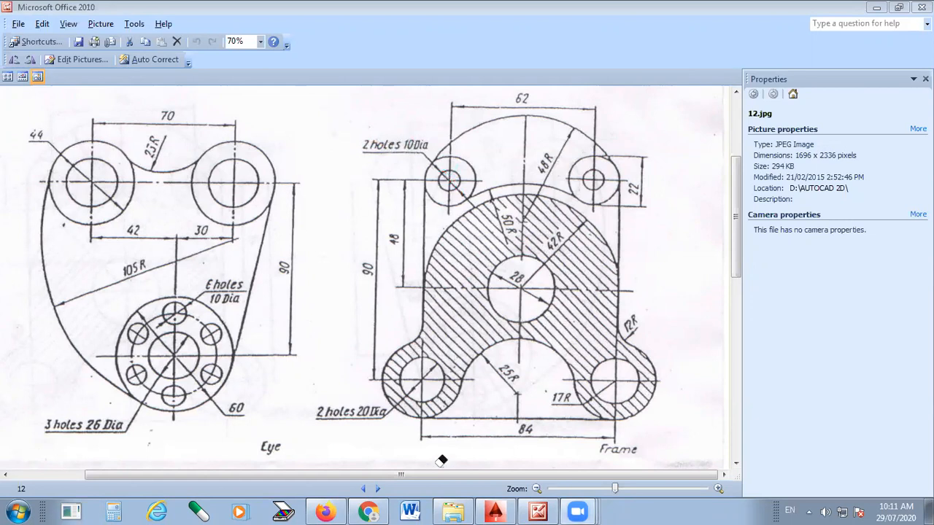
pyautogui.click(413, 186)
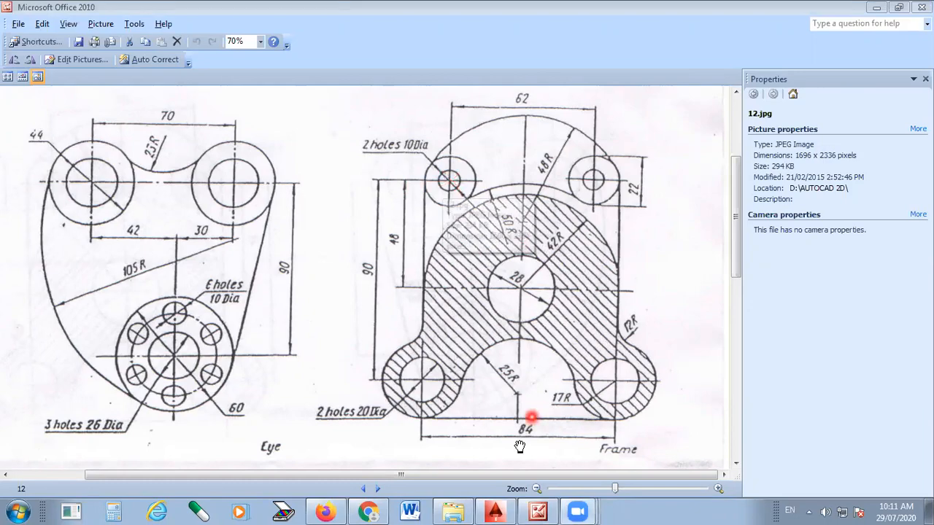
# Step: Switch to AutoCAD and offset the vertical construction line by 31 to both sides
pyautogui.hotkey('alt', 'Tab')
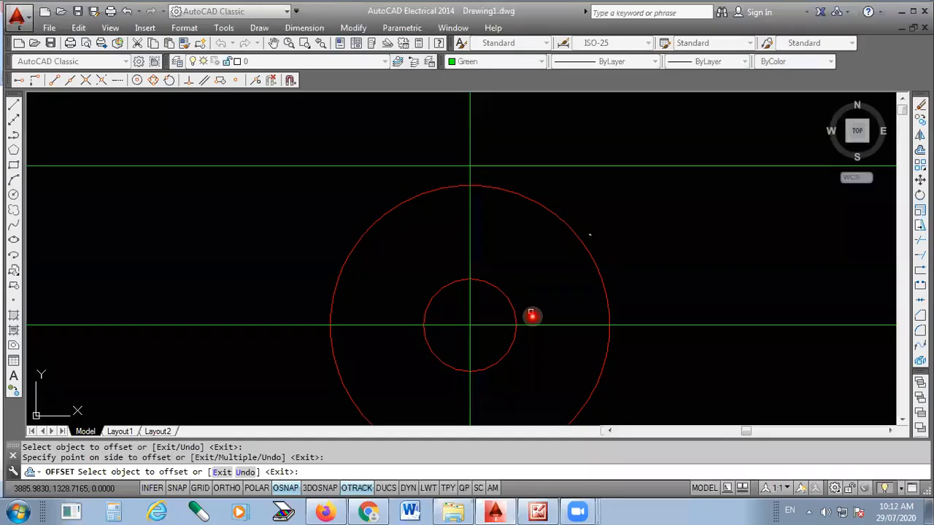
pyautogui.click(921, 152)
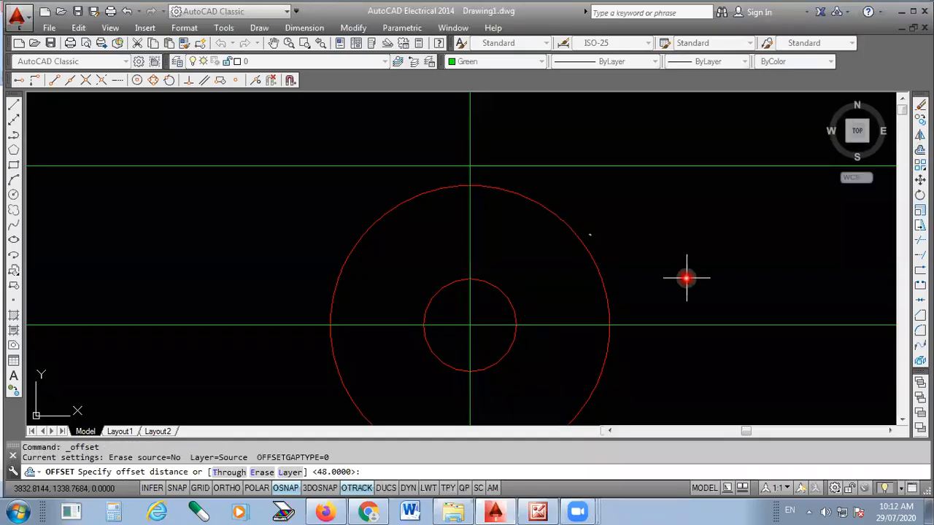
pyautogui.write('31')
pyautogui.press('Return')
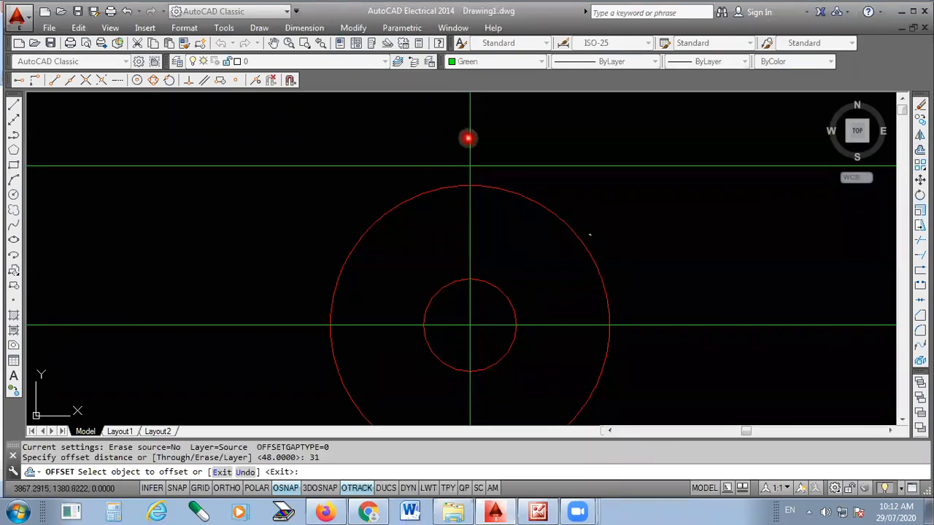
pyautogui.click(470, 139)
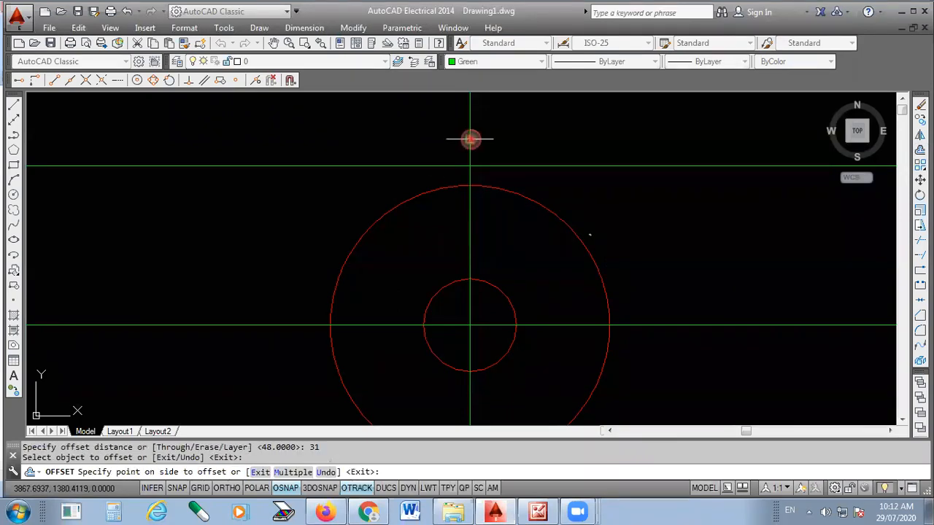
pyautogui.click(611, 141)
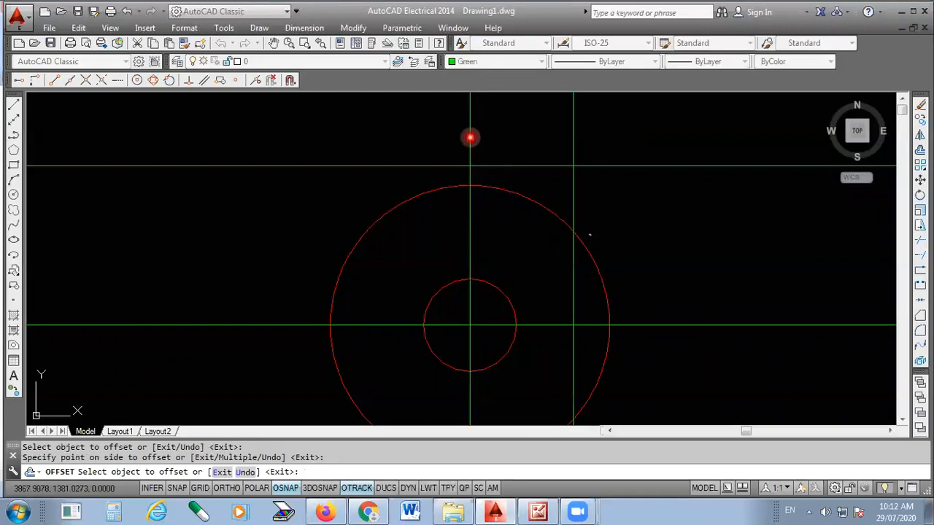
pyautogui.click(469, 132)
pyautogui.click(356, 143)
pyautogui.scroll(-4, 455, 342)
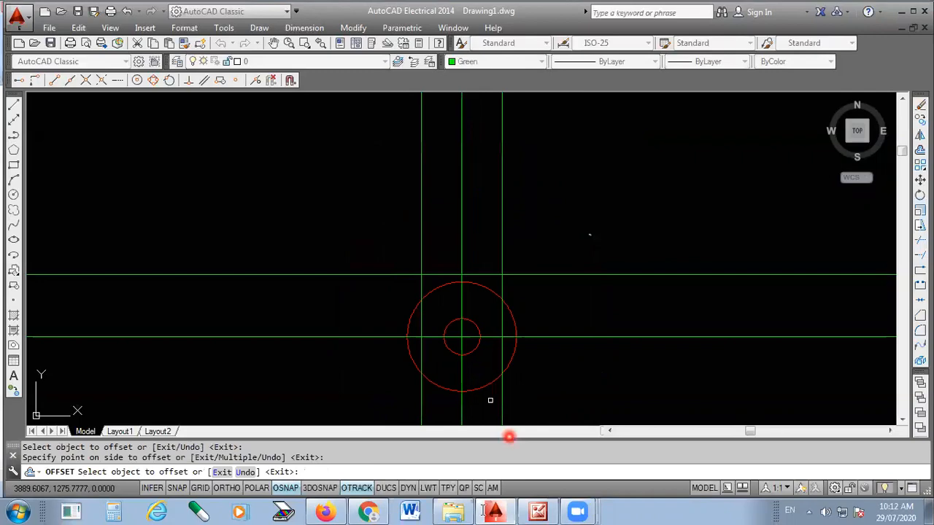
# Step: Check the Frame drawing in the reference picture, return to AutoCAD and set the current object colour to Red
pyautogui.click(537, 511)
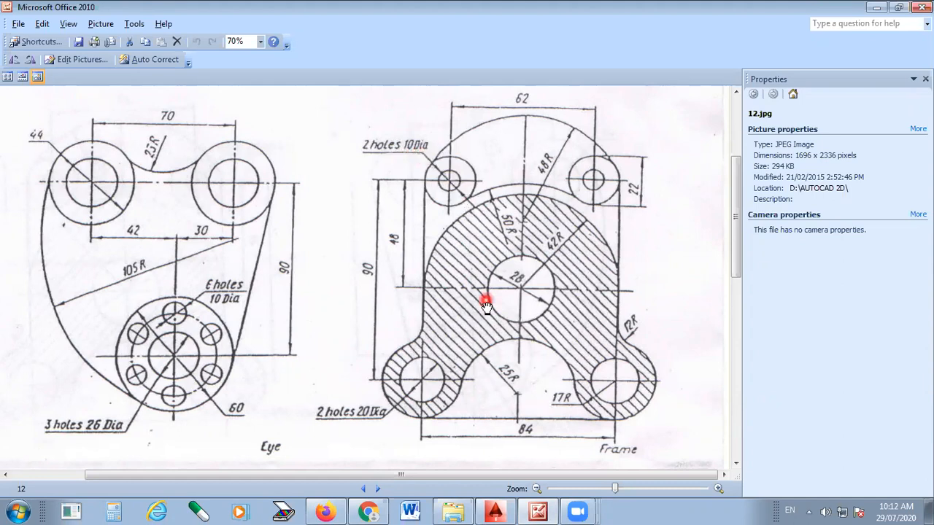
pyautogui.click(502, 511)
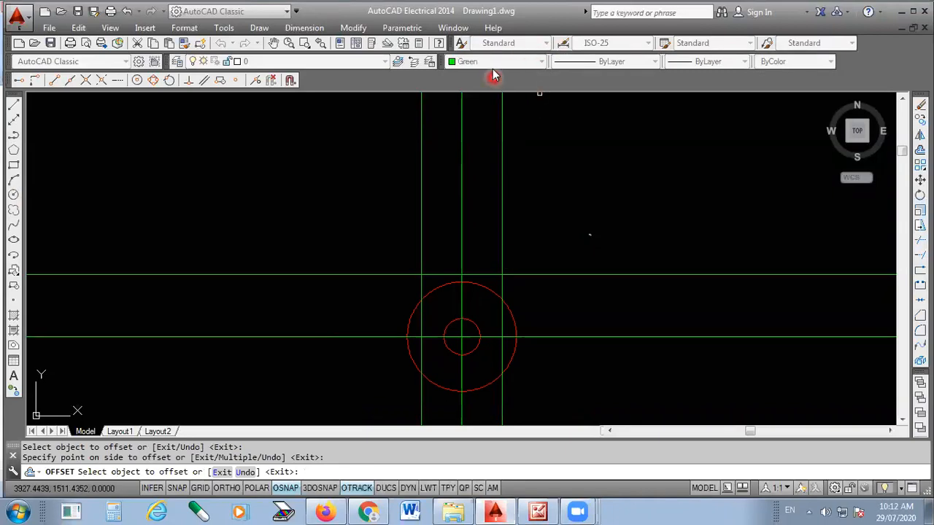
pyautogui.click(496, 63)
pyautogui.click(478, 95)
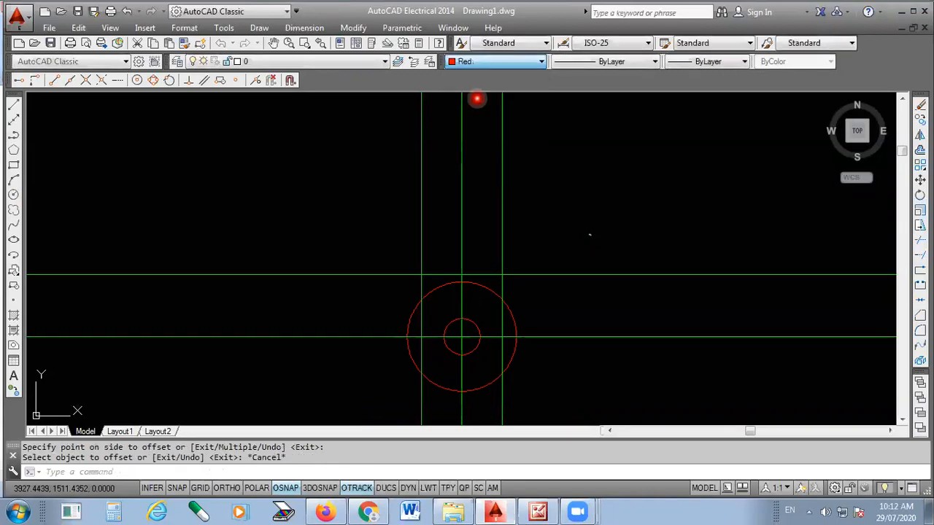
# Step: Draw a circle of diameter 22 centred where the left offset vertical line crosses the upper horizontal construction line
pyautogui.click(14, 195)
pyautogui.scroll(4, 453, 332)
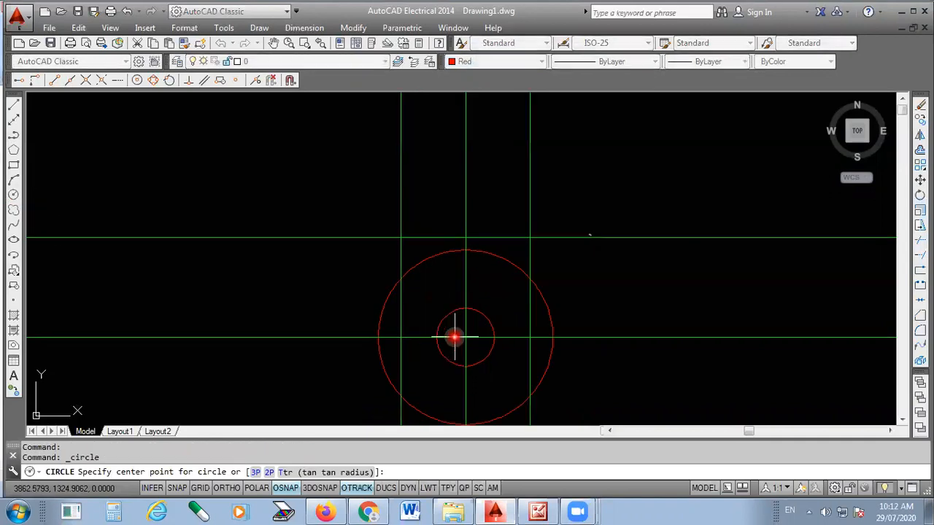
pyautogui.click(370, 185)
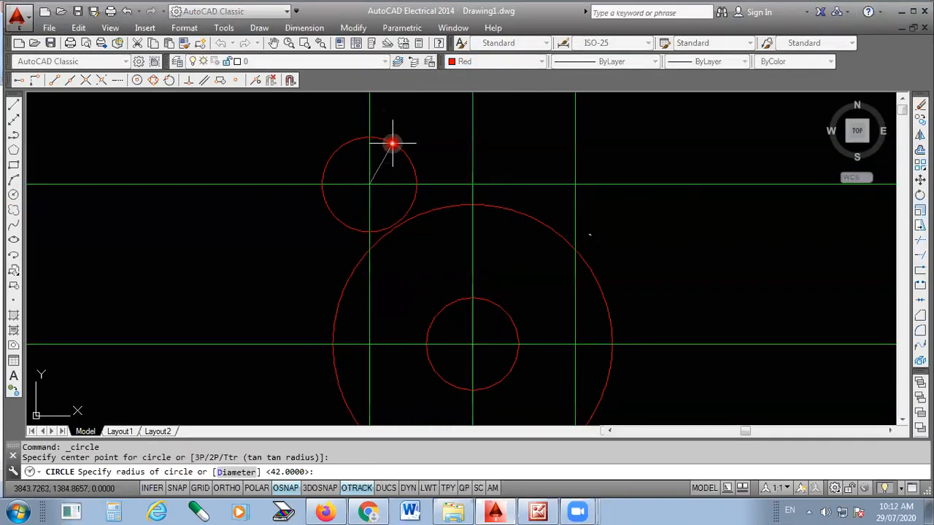
pyautogui.write('d')
pyautogui.press('Return')
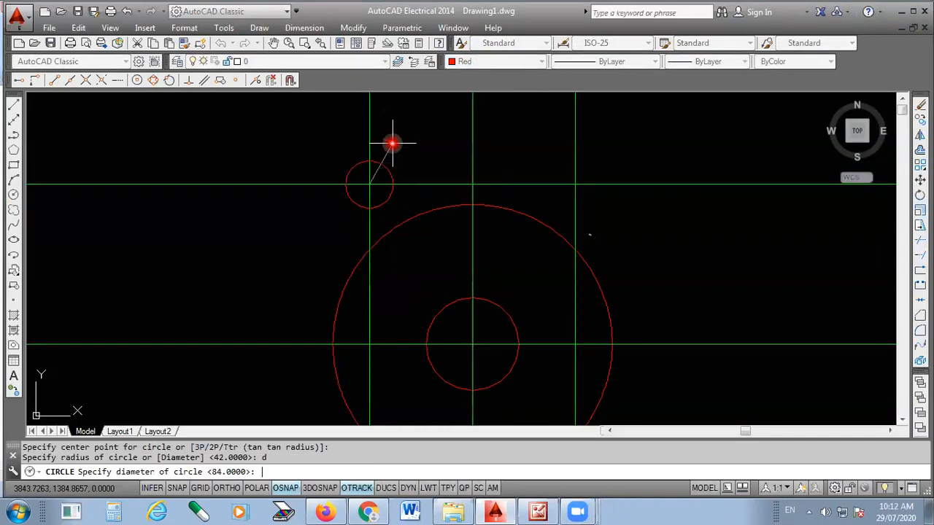
pyautogui.press('Return')
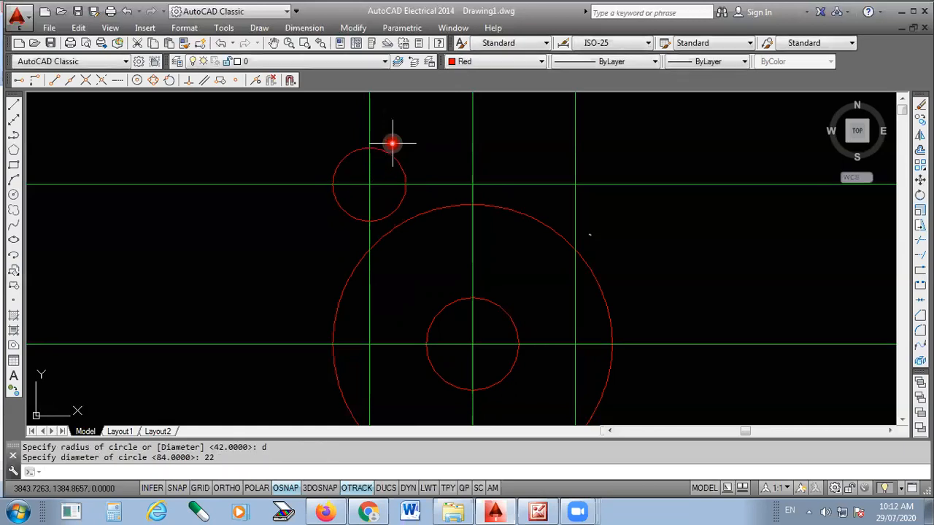
# Step: Draw a concentric circle of diameter 10 inside the 22 diameter circle at the upper-left intersection
pyautogui.press('Return')
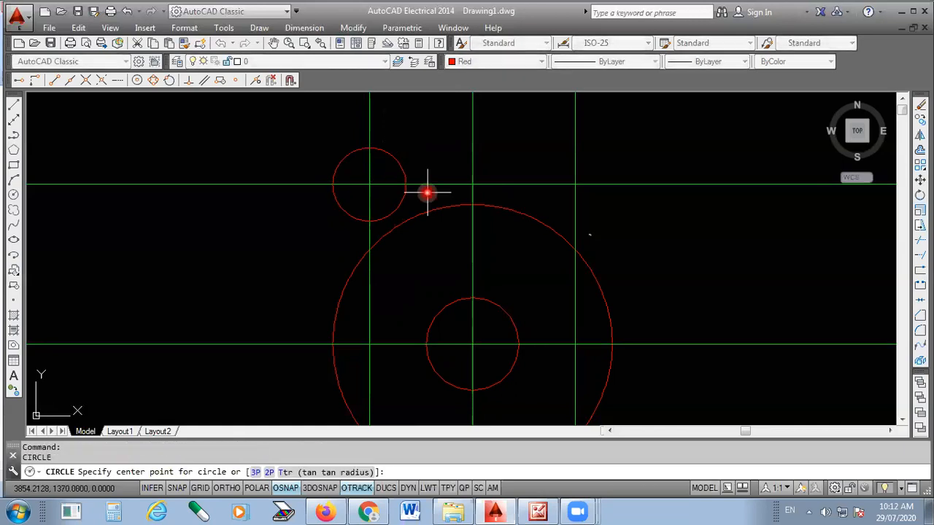
pyautogui.click(372, 183)
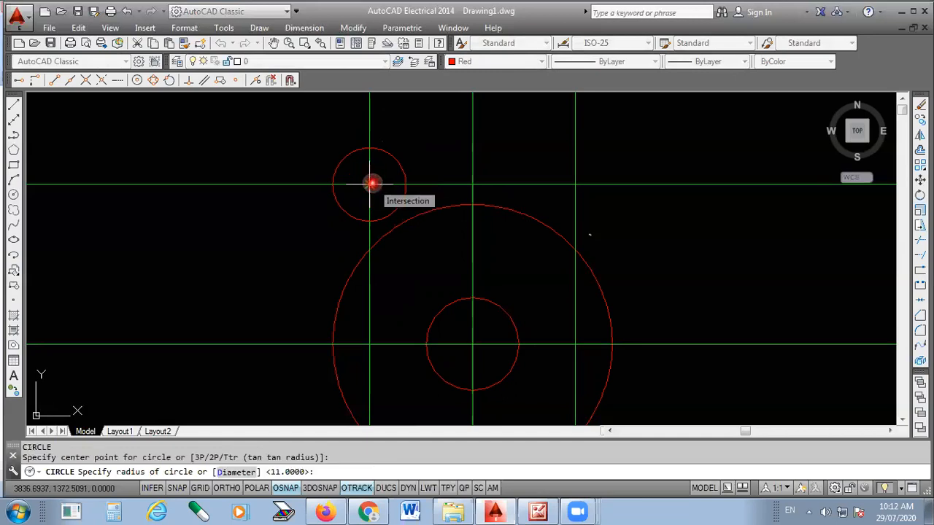
pyautogui.write('d')
pyautogui.press('Return')
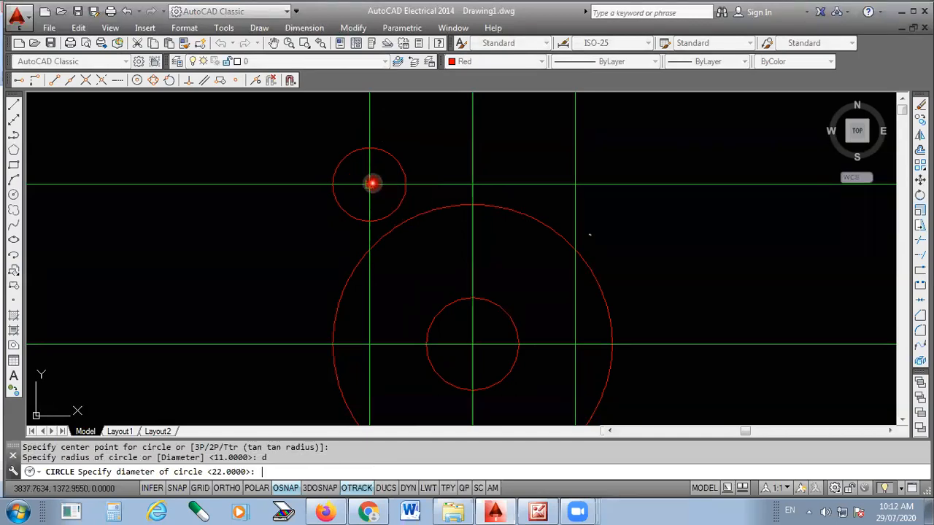
pyautogui.write('10')
pyautogui.press('Return')
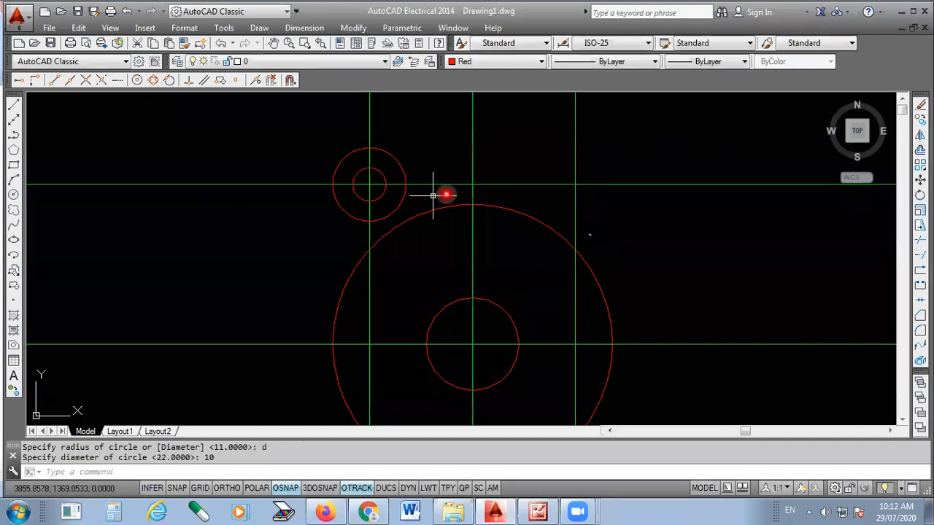
# Step: Copy the two concentric circles from their centre to the intersection of the right vertical and upper horizontal construction lines
pyautogui.scroll(4, 436, 156)
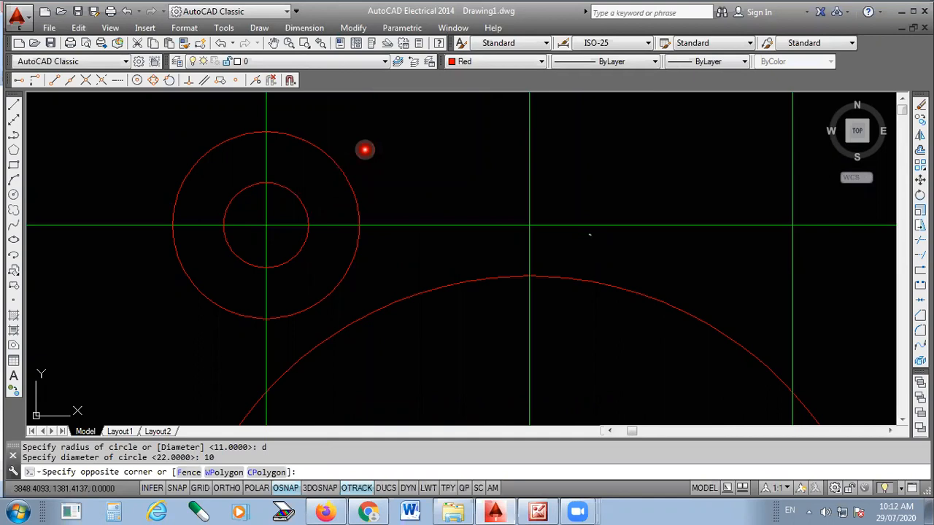
pyautogui.click(365, 150)
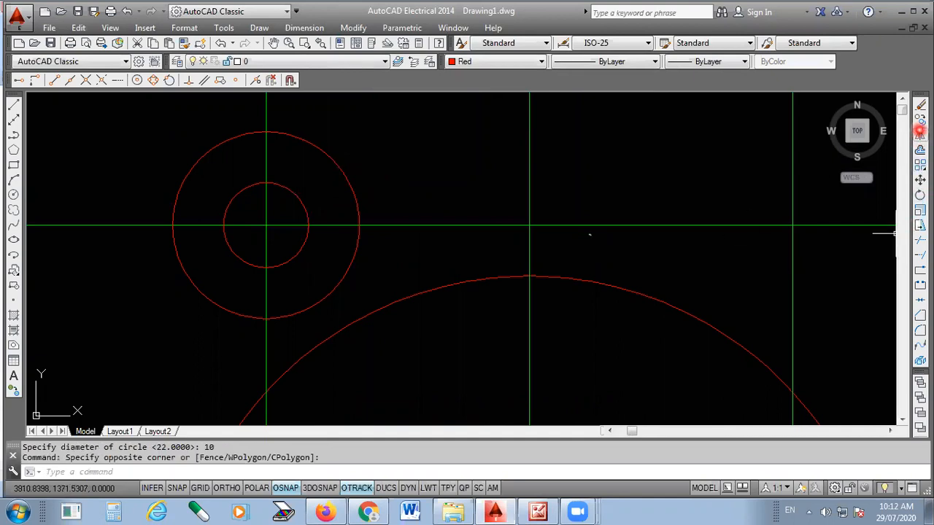
pyautogui.click(921, 119)
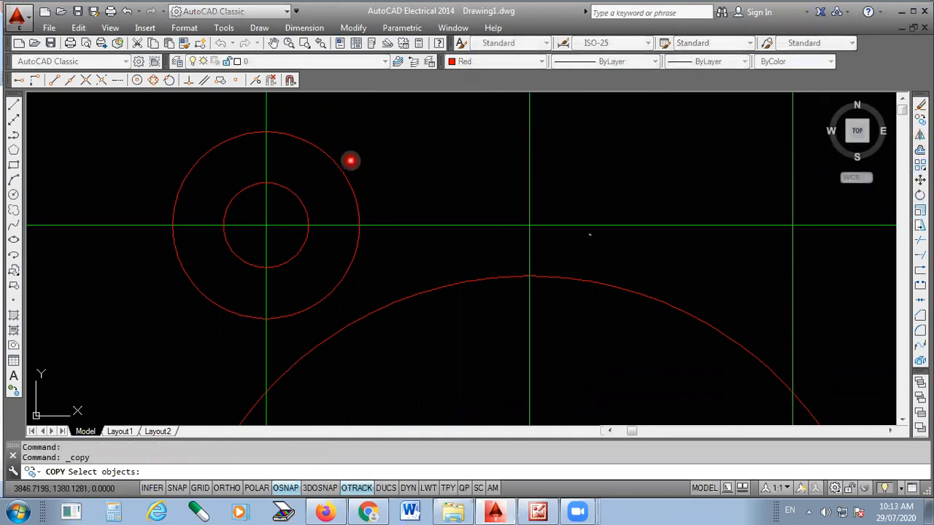
pyautogui.click(351, 160)
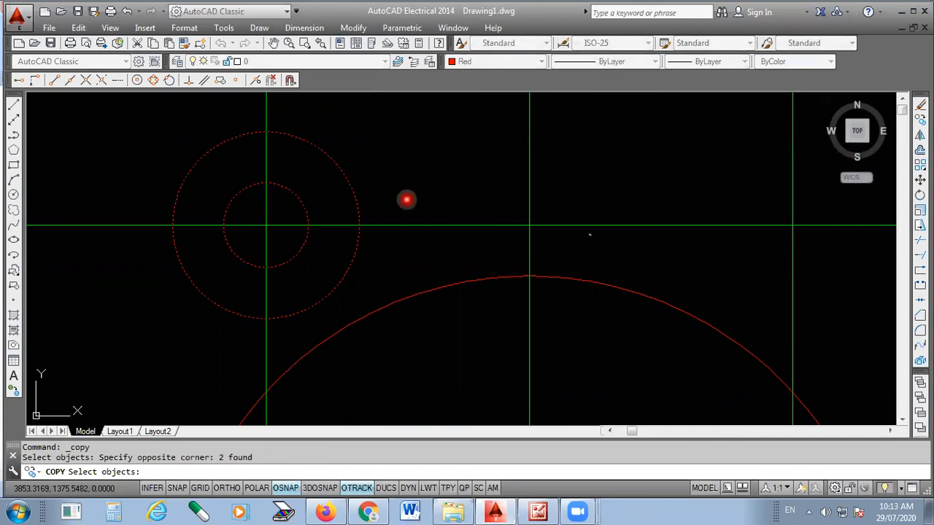
pyautogui.press('Return')
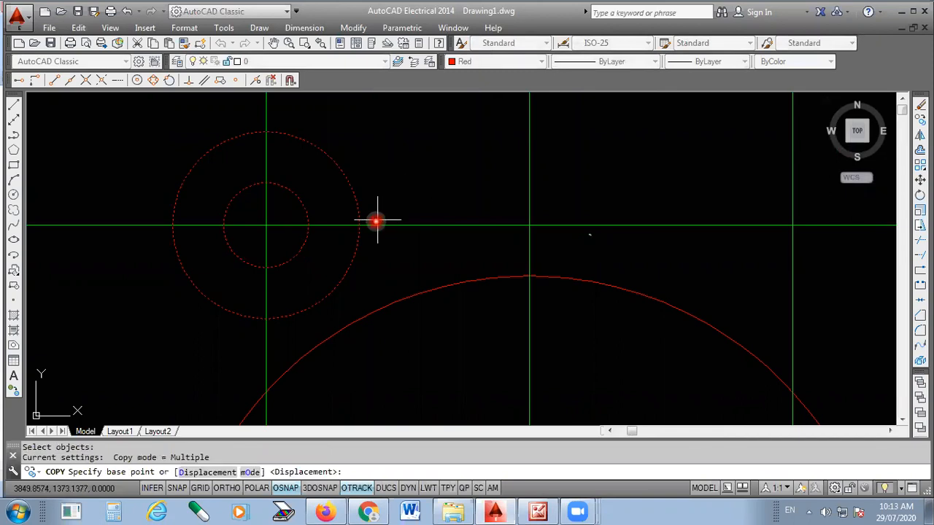
pyautogui.click(266, 227)
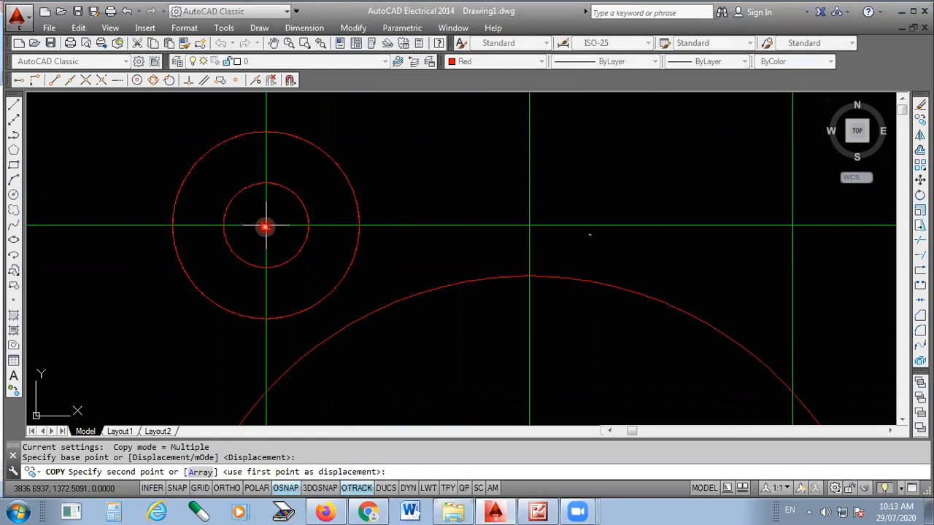
pyautogui.scroll(-2, 263, 227)
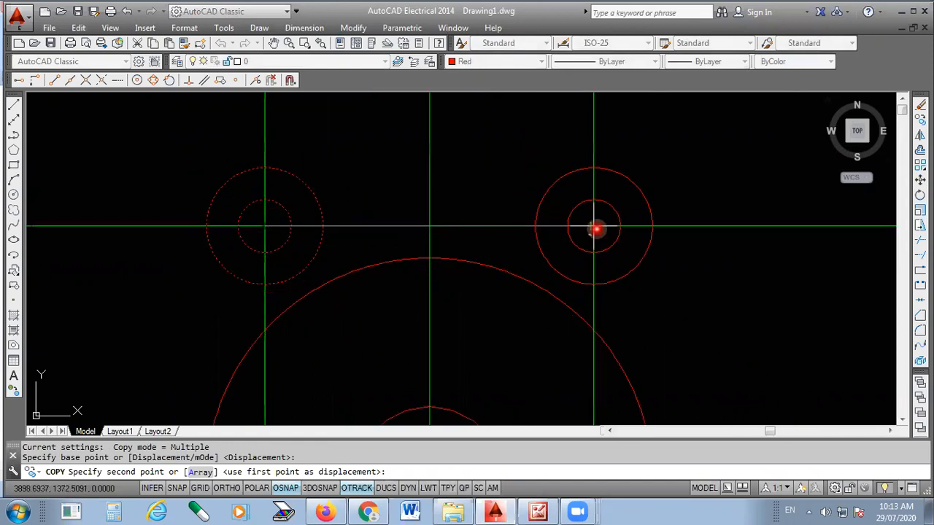
pyautogui.click(595, 227)
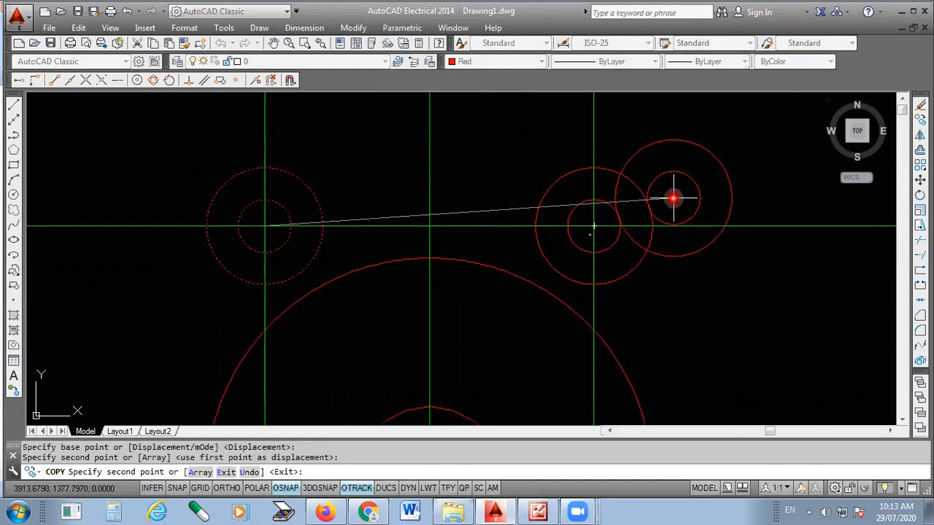
pyautogui.press('Escape')
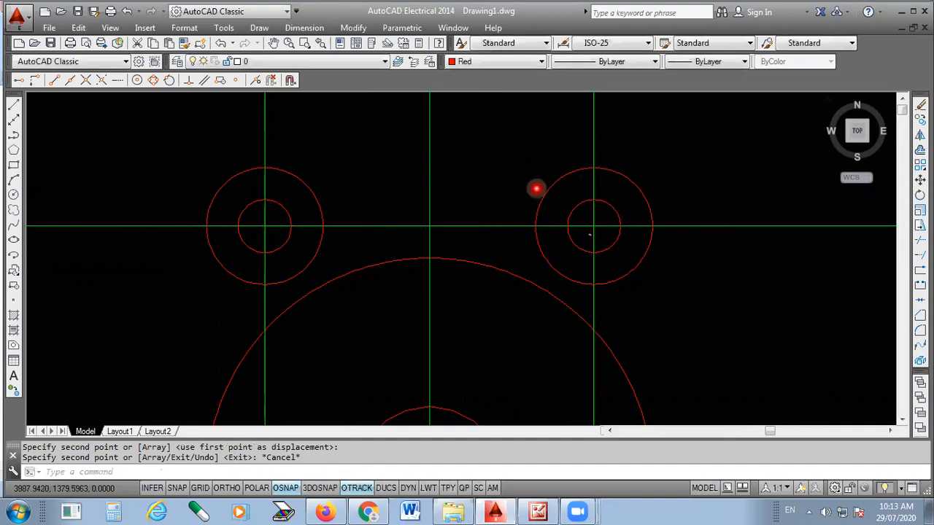
# Step: Switch to the reference picture and mark the Frame's 50R arc and its radius from the central hole's centre in red
pyautogui.scroll(-2, 538, 188)
pyautogui.scroll(-2, 572, 213)
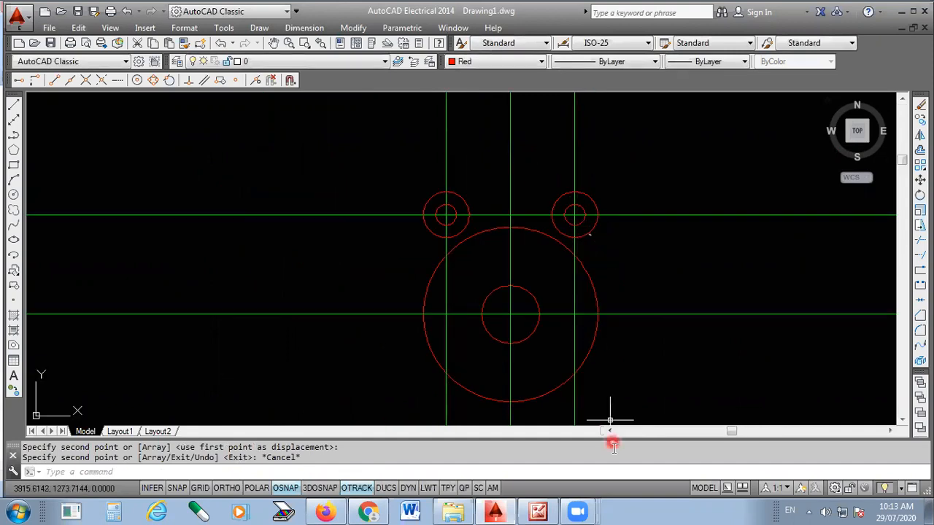
pyautogui.click(538, 511)
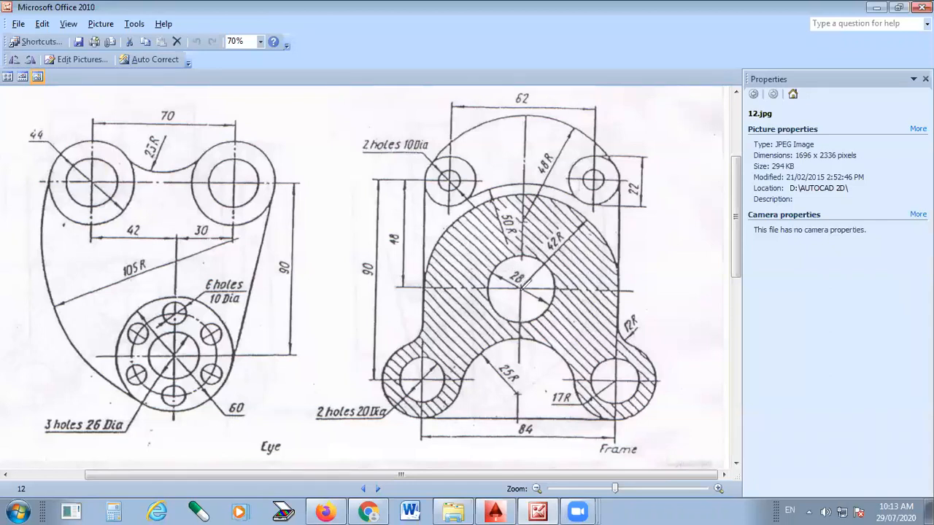
pyautogui.moveTo(520, 287)
pyautogui.mouseDown()
pyautogui.moveTo(497, 189)
pyautogui.moveTo(514, 241)
pyautogui.moveTo(543, 225)
pyautogui.mouseUp()
pyautogui.moveTo(468, 195)
pyautogui.mouseDown()
pyautogui.moveTo(540, 181)
pyautogui.moveTo(598, 188)
pyautogui.mouseUp()
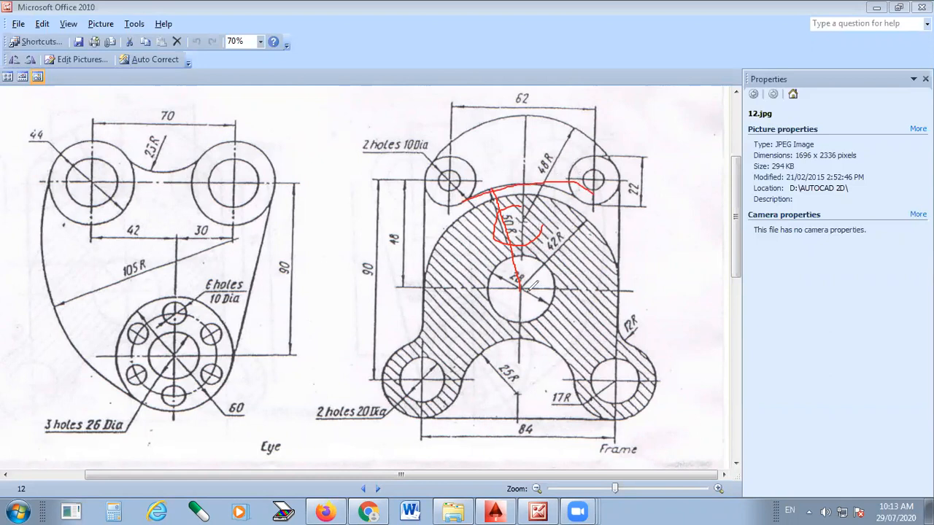
pyautogui.moveTo(556, 265)
pyautogui.mouseDown()
pyautogui.moveTo(515, 289)
pyautogui.moveTo(536, 276)
pyautogui.mouseUp()
pyautogui.moveTo(534, 172)
pyautogui.mouseDown()
pyautogui.moveTo(504, 193)
pyautogui.moveTo(532, 208)
pyautogui.mouseUp()
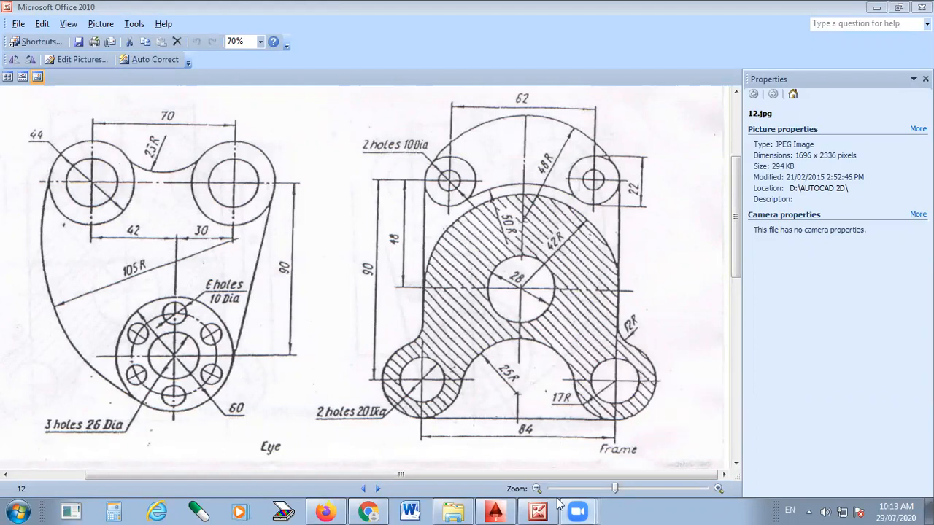
# Step: Switch to AutoCAD and set the current object colour to Cyan
pyautogui.click(495, 512)
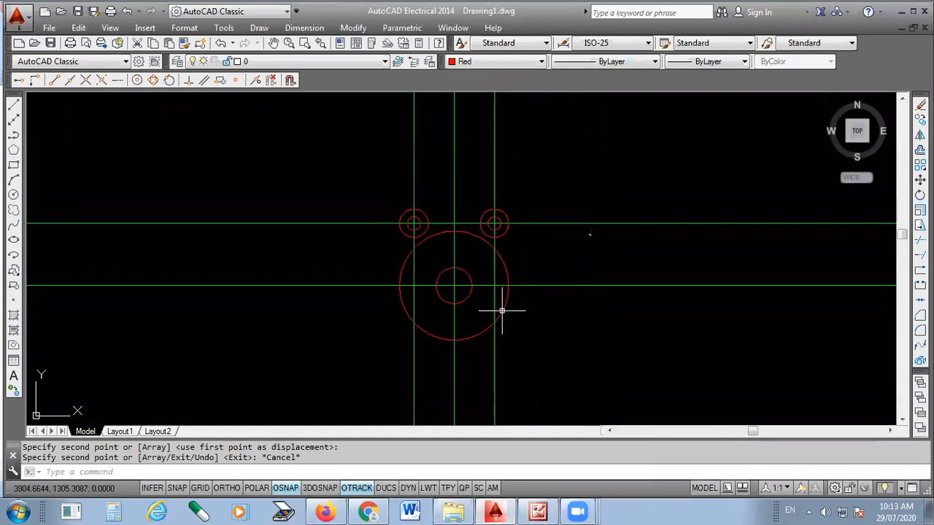
pyautogui.click(509, 62)
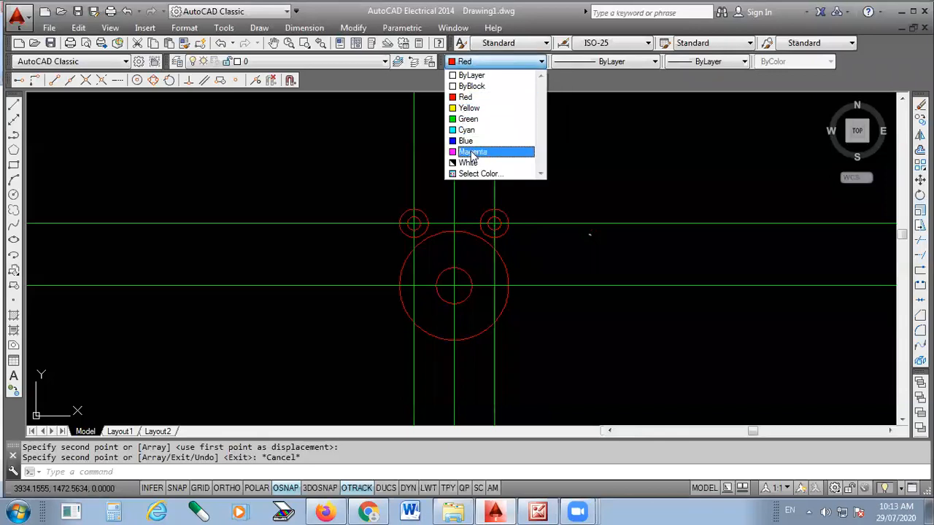
pyautogui.click(468, 131)
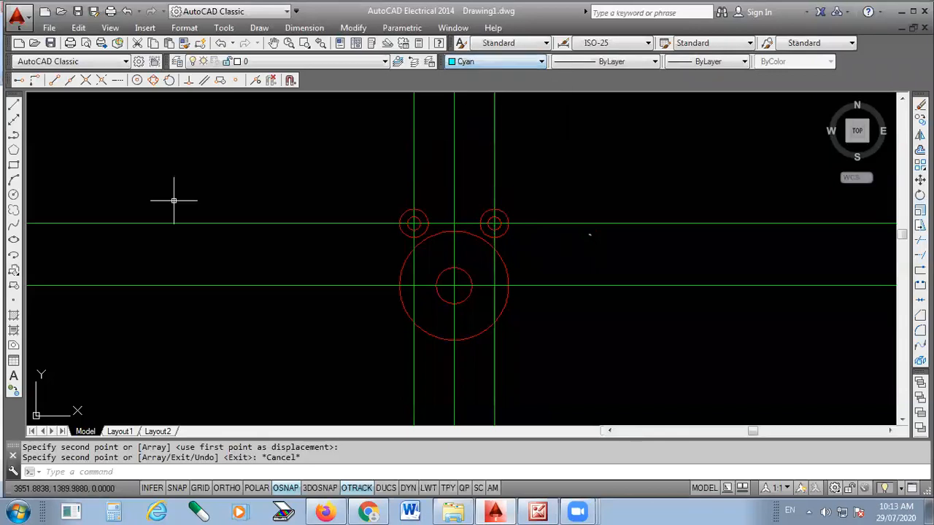
# Step: Draw a circle of radius 50 centred on the central hole's centre point
pyautogui.click(14, 195)
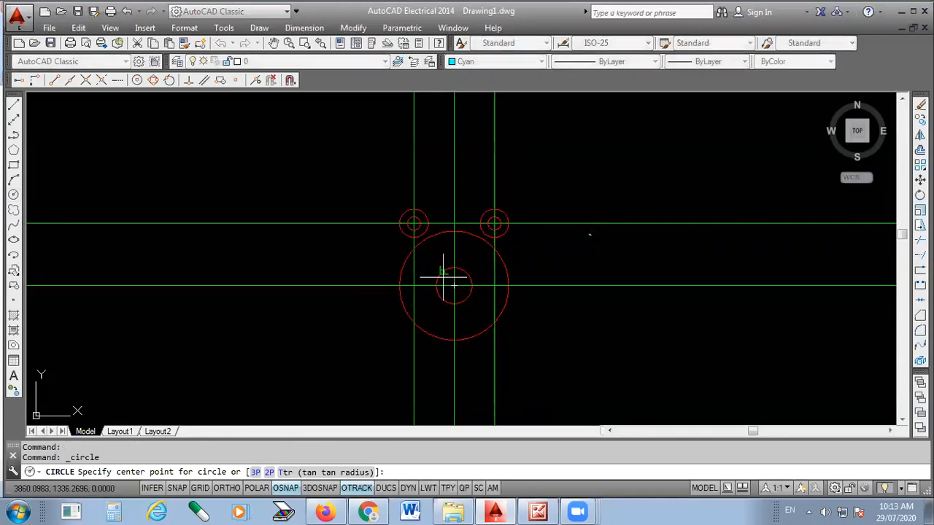
pyautogui.scroll(3, 442, 273)
pyautogui.click(467, 299)
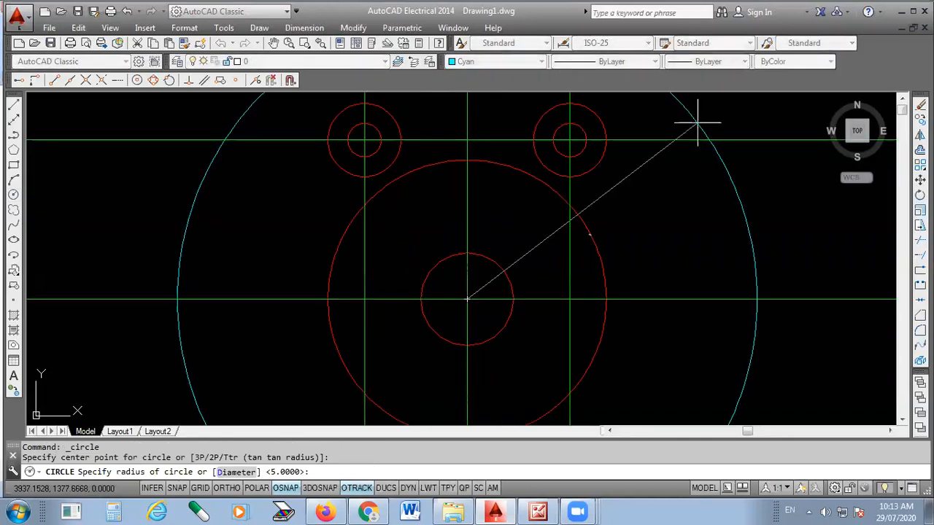
pyautogui.press('Return')
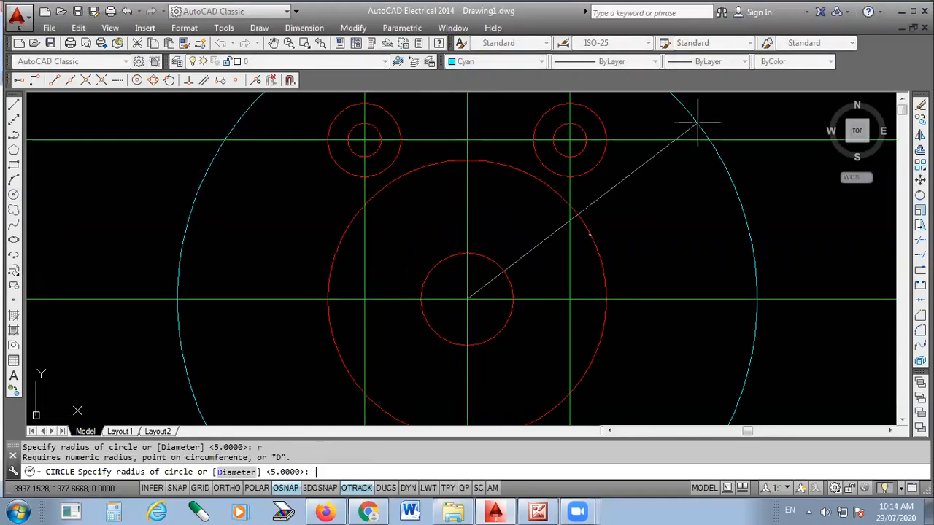
pyautogui.press('Return')
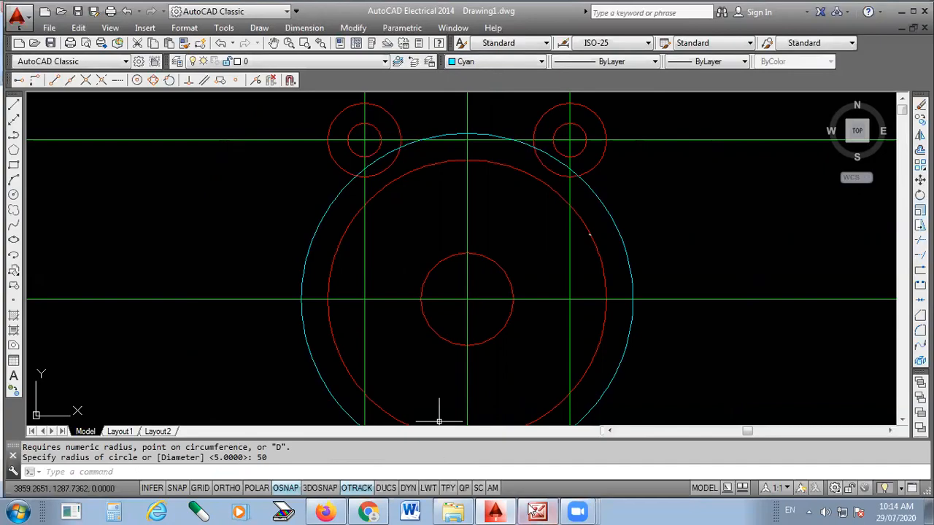
# Step: Check the Frame in the reference picture, return to AutoCAD and erase the cyan circle of radius 50
pyautogui.click(498, 509)
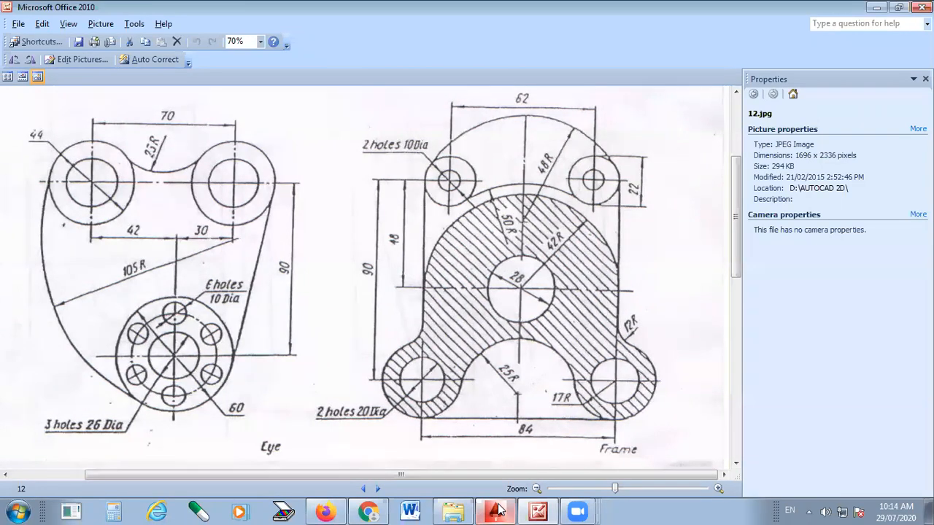
pyautogui.click(538, 511)
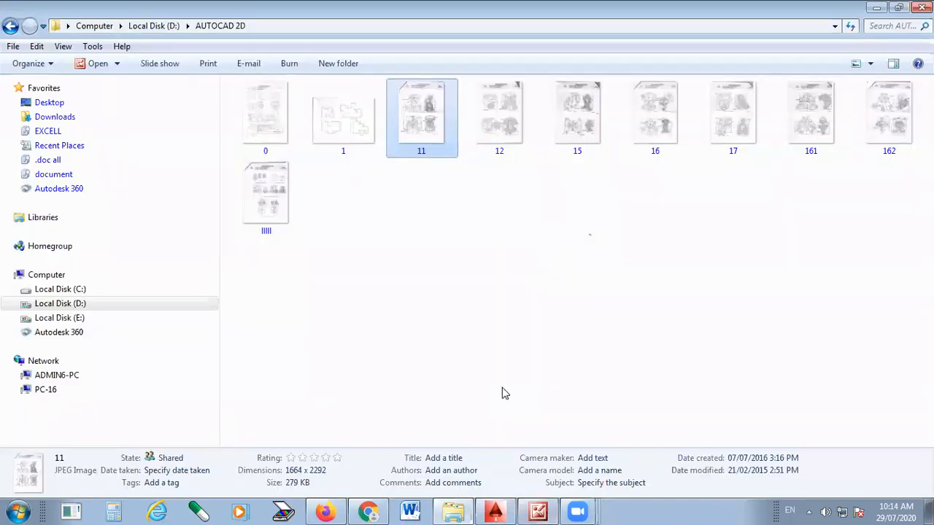
pyautogui.click(495, 512)
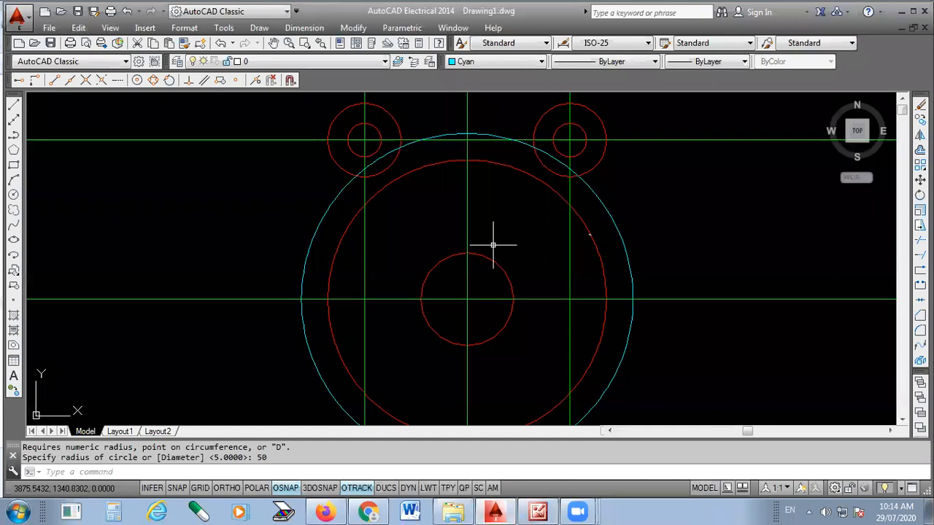
pyautogui.click(613, 217)
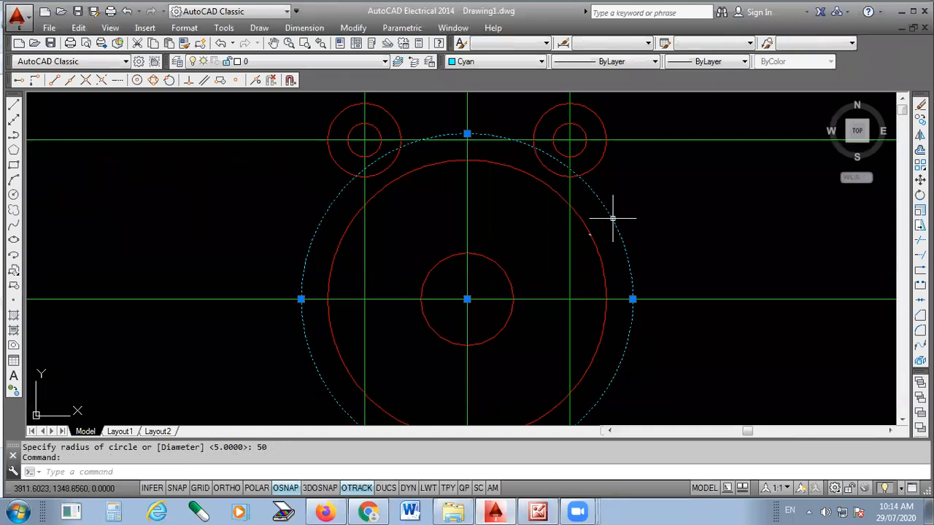
pyautogui.press('Delete')
# Step: Switch to the reference picture, mark the 50R arc between the two 10 Dia bosses and its radius in red, and clear the marks
pyautogui.scroll(-1, 443, 307)
pyautogui.scroll(1, 518, 246)
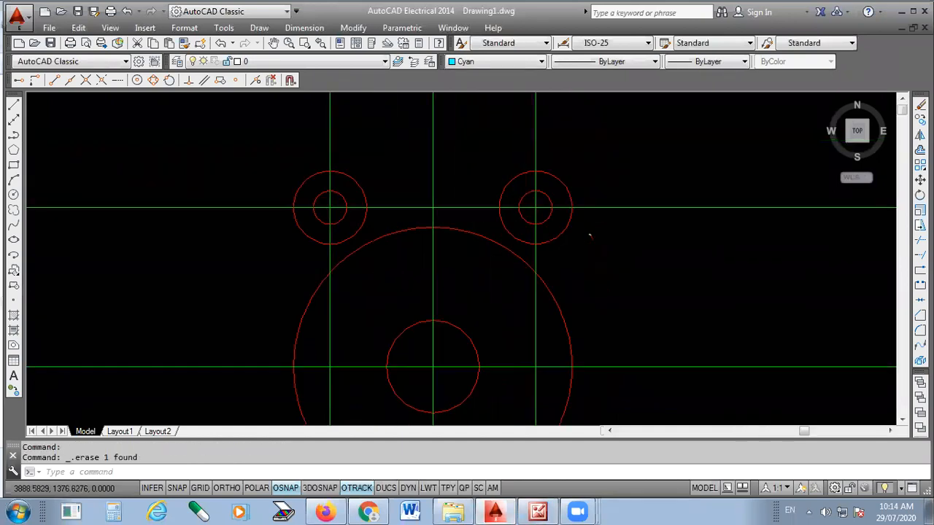
pyautogui.scroll(1, 503, 197)
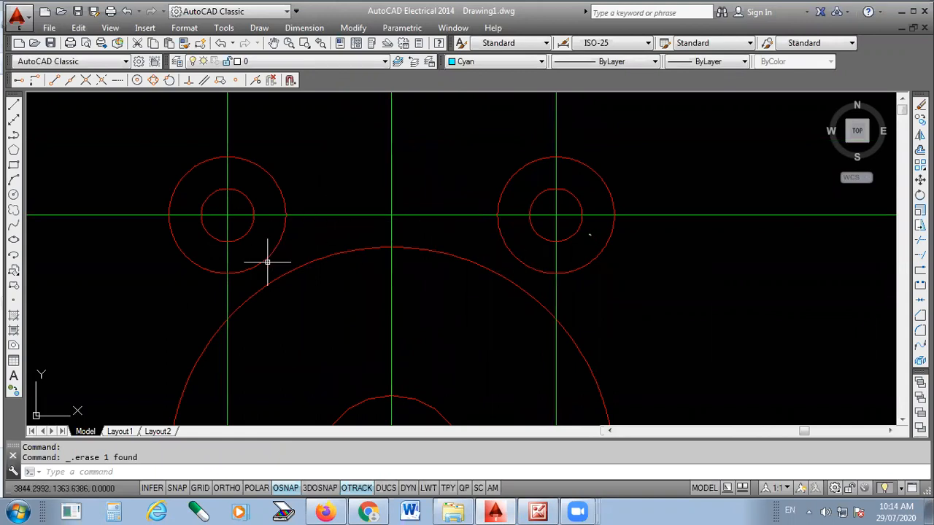
pyautogui.click(538, 512)
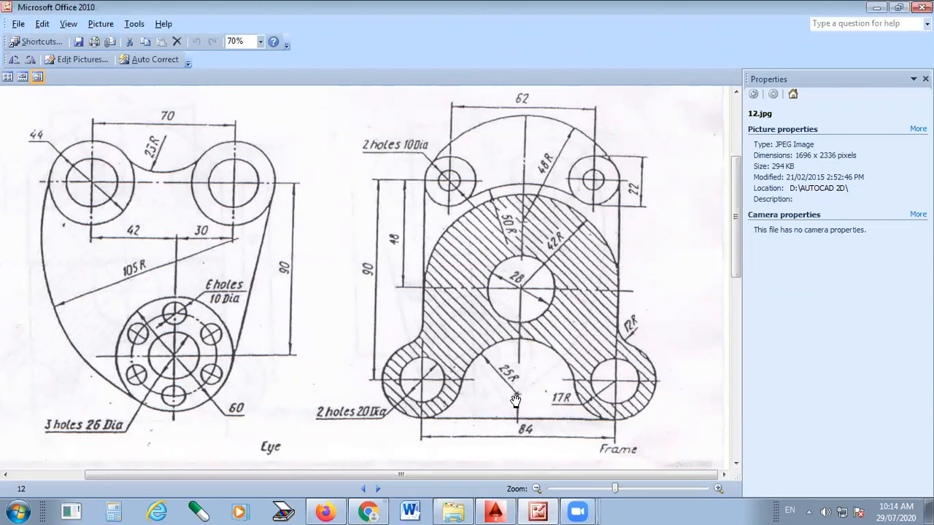
pyautogui.moveTo(464, 197)
pyautogui.mouseDown()
pyautogui.moveTo(497, 186)
pyautogui.moveTo(566, 188)
pyautogui.mouseUp()
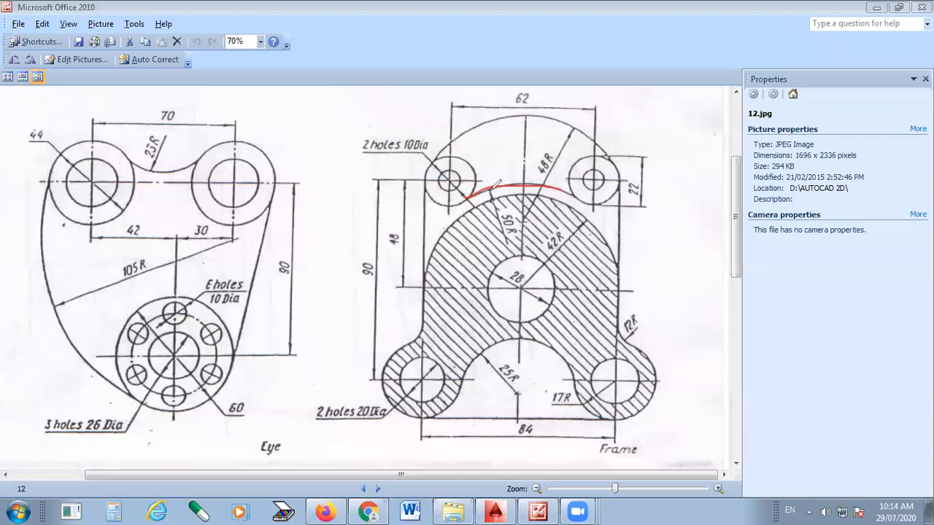
pyautogui.moveTo(519, 264)
pyautogui.mouseDown()
pyautogui.moveTo(523, 290)
pyautogui.moveTo(561, 270)
pyautogui.mouseUp()
pyautogui.moveTo(501, 187); pyautogui.dragTo(509, 211)
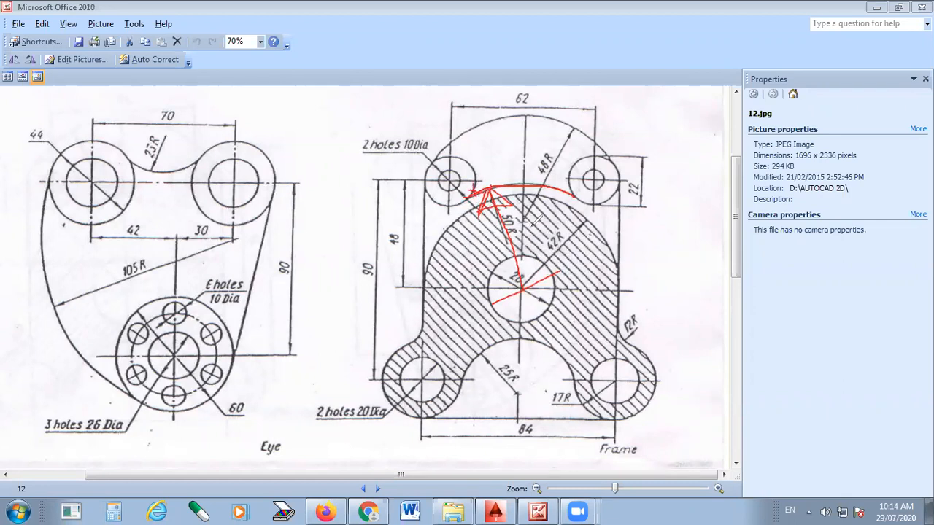
pyautogui.moveTo(586, 181)
pyautogui.mouseDown()
pyautogui.moveTo(573, 200)
pyautogui.moveTo(569, 183)
pyautogui.mouseUp()
pyautogui.click(635, 467)
pyautogui.moveTo(524, 279)
pyautogui.mouseDown()
pyautogui.moveTo(513, 339)
pyautogui.moveTo(496, 184)
pyautogui.moveTo(456, 205)
pyautogui.moveTo(564, 201)
pyautogui.moveTo(574, 193)
pyautogui.mouseUp()
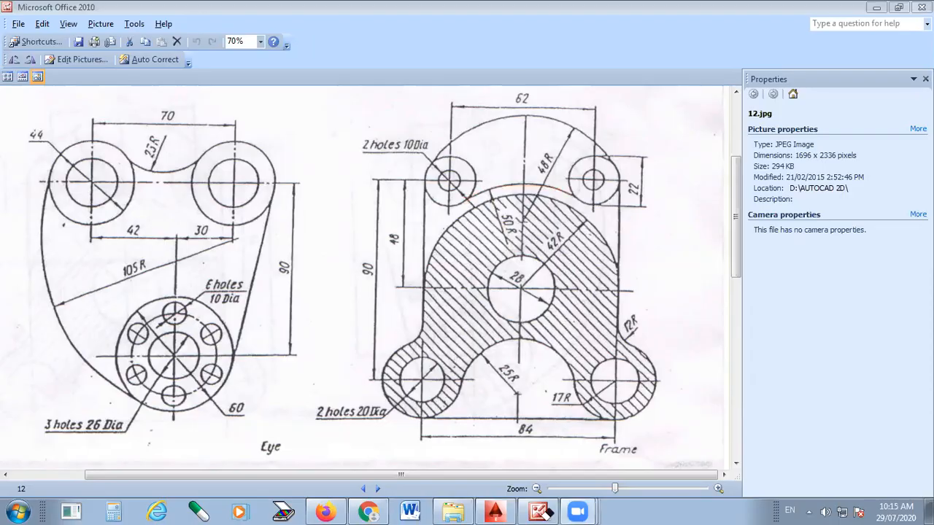
# Step: In AutoCAD, draw a tan-tan-radius circle of radius 50 tangent to the lower inner sides of the two upper bosses' outer circles
pyautogui.click(544, 513)
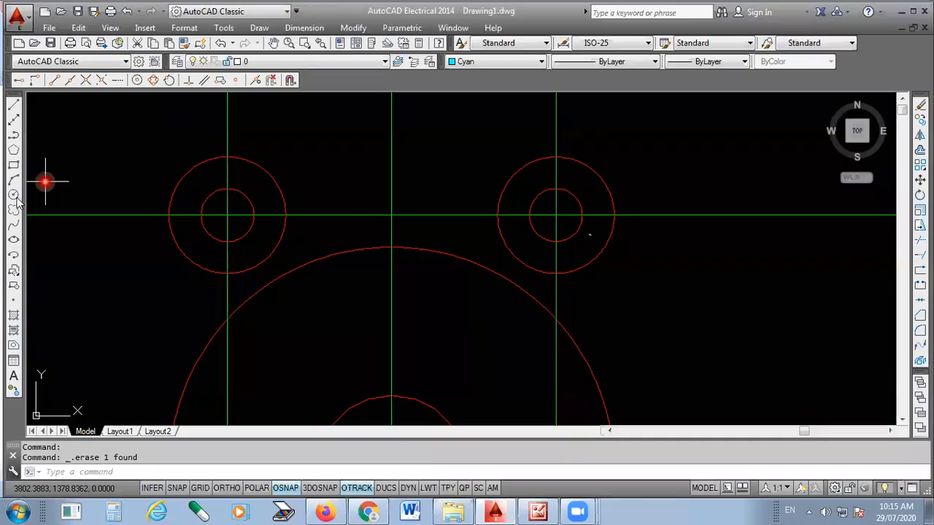
pyautogui.click(13, 195)
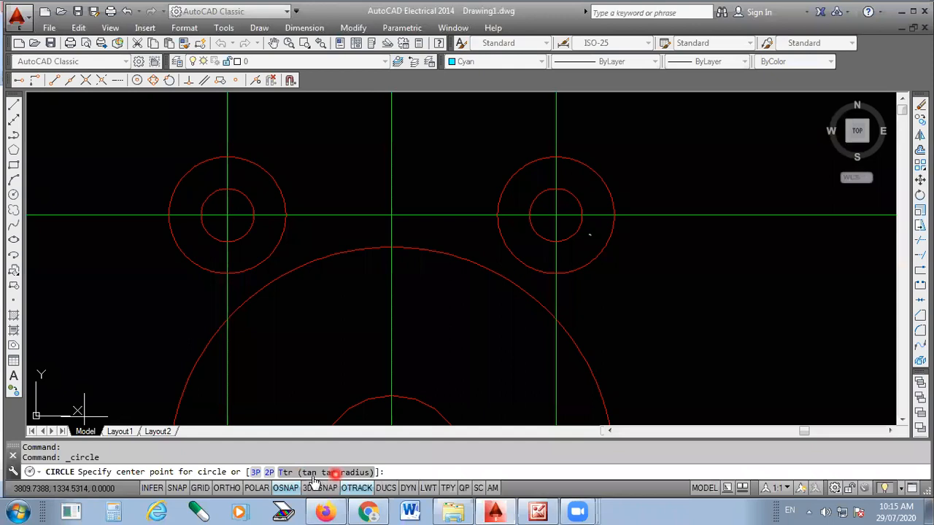
pyautogui.rightClick(434, 179)
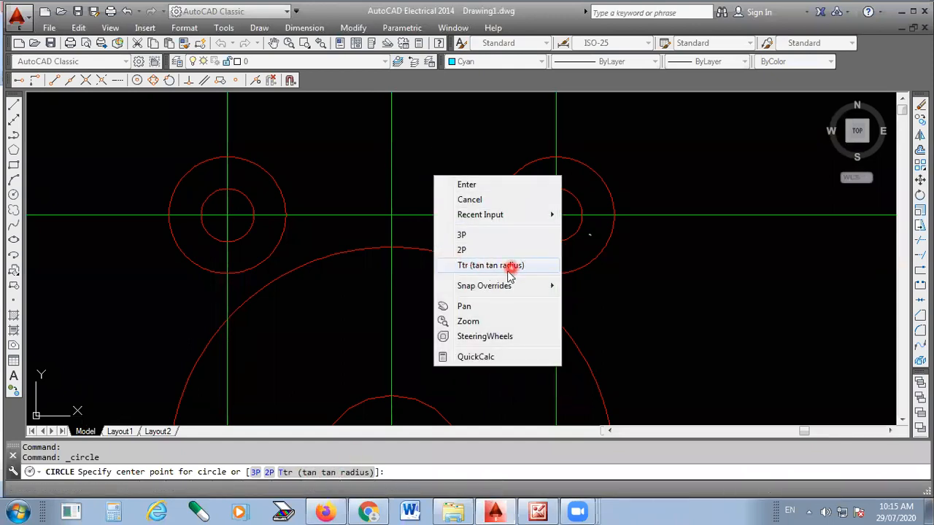
pyautogui.click(476, 438)
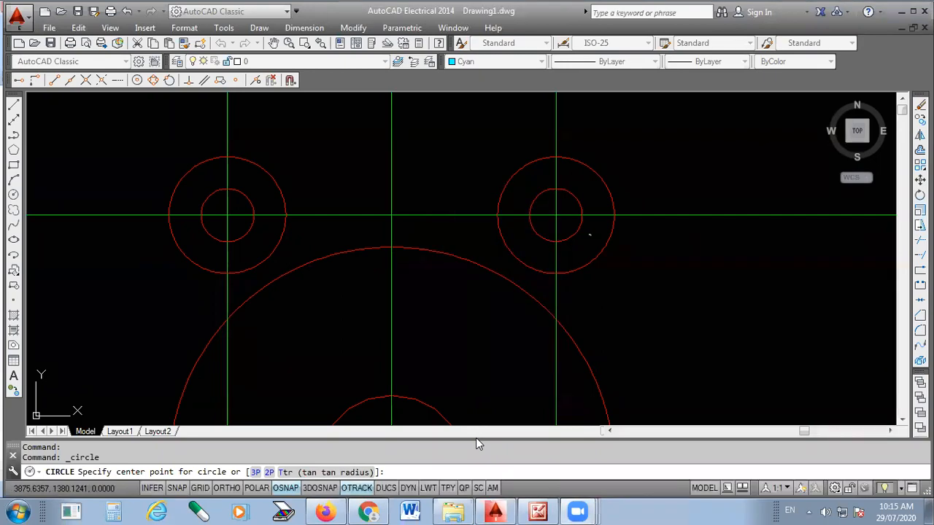
pyautogui.click(405, 471)
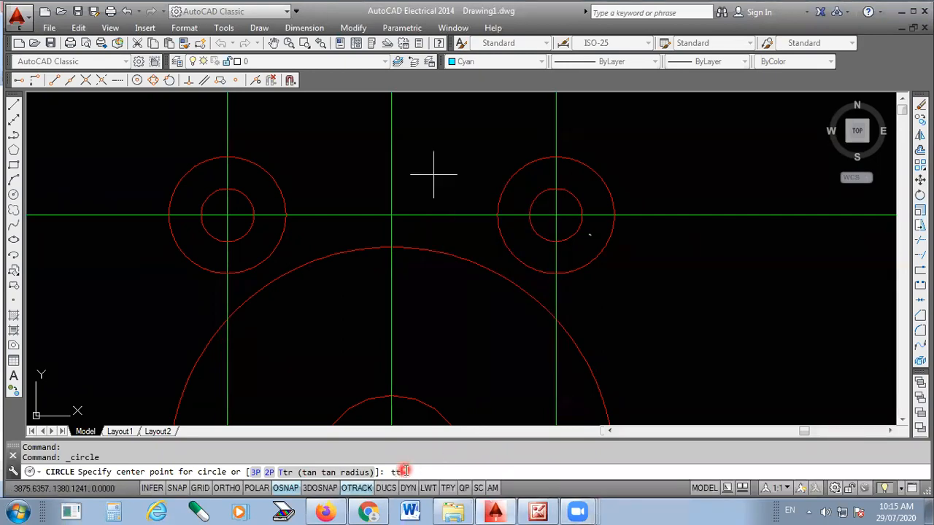
pyautogui.write('ttr')
pyautogui.press('Return')
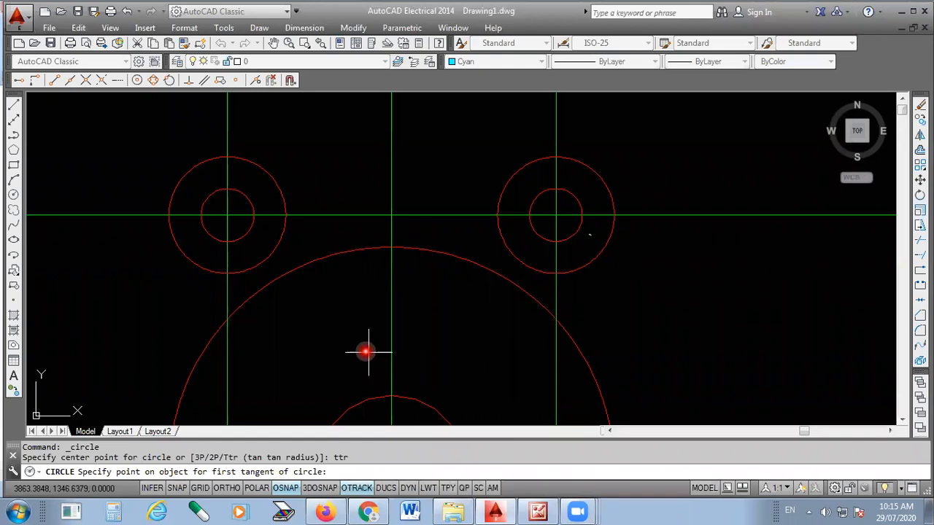
pyautogui.scroll(2, 594, 254)
pyautogui.scroll(-2, 619, 253)
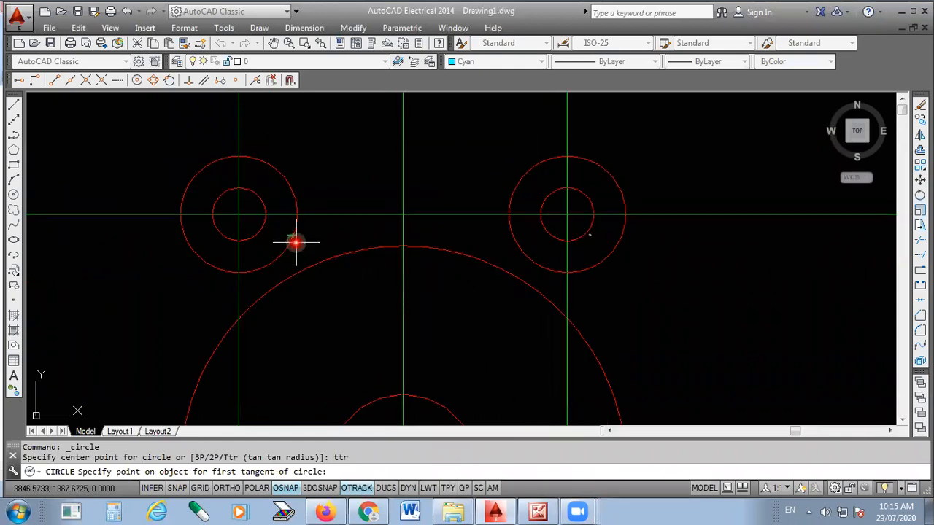
pyautogui.scroll(2, 290, 254)
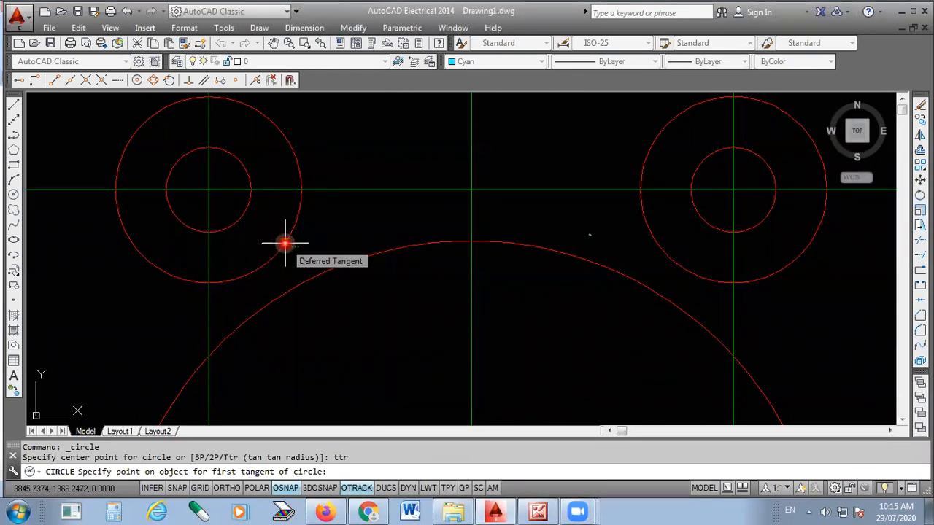
pyautogui.click(286, 244)
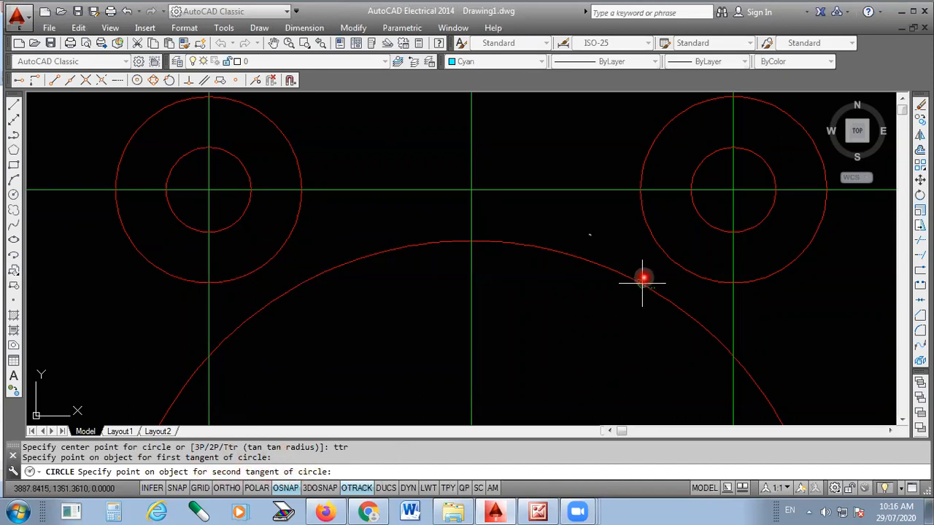
pyautogui.click(650, 238)
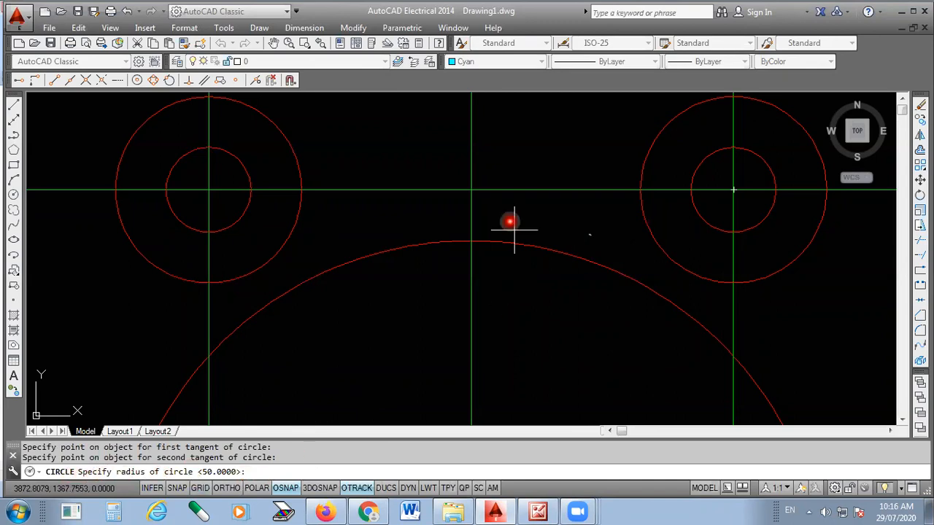
pyautogui.write('0')
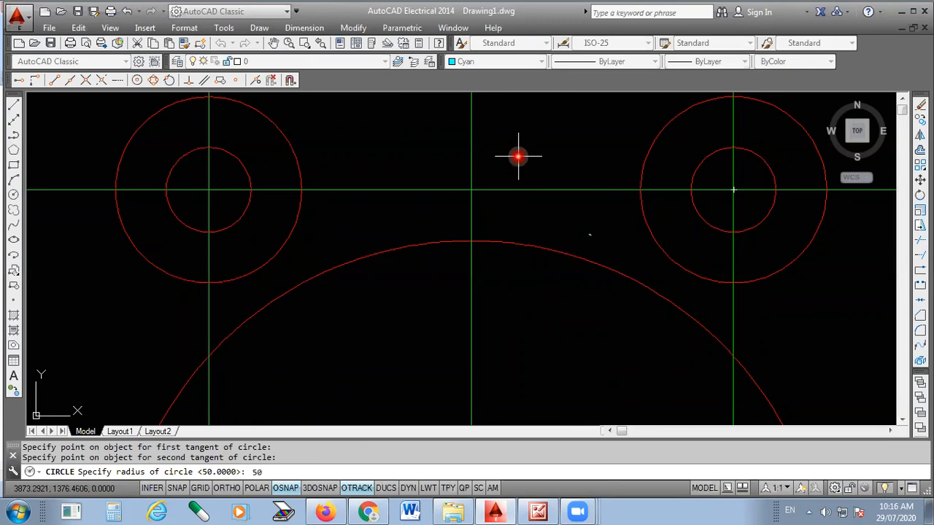
pyautogui.press('Return')
pyautogui.scroll(-1, 511, 153)
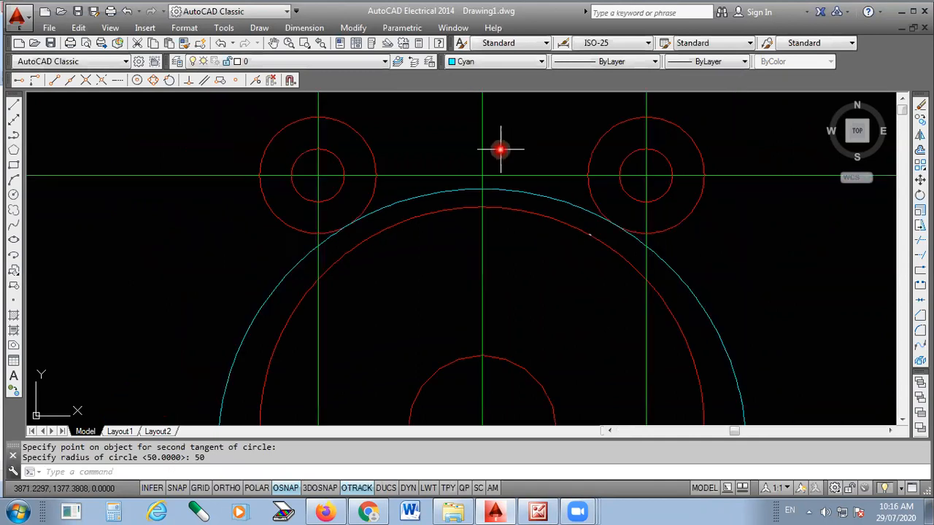
pyautogui.scroll(-1, 471, 137)
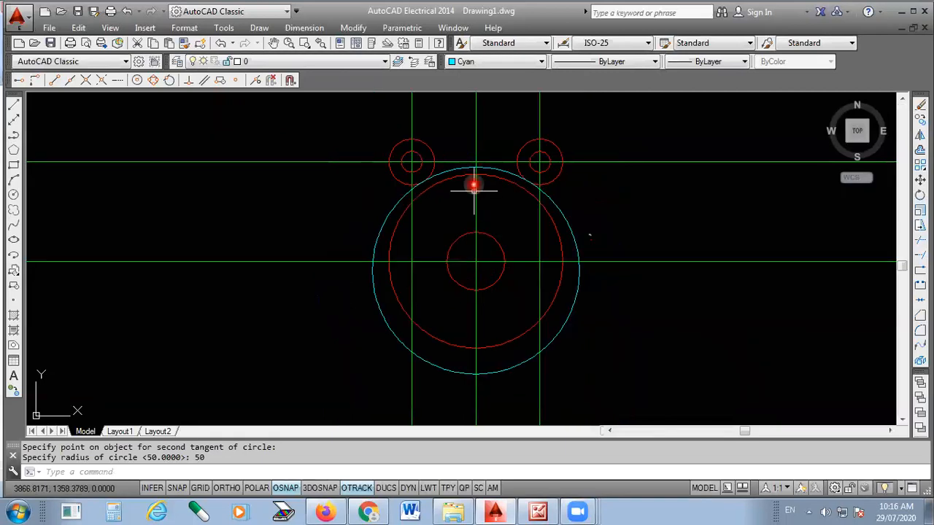
pyautogui.scroll(2, 473, 183)
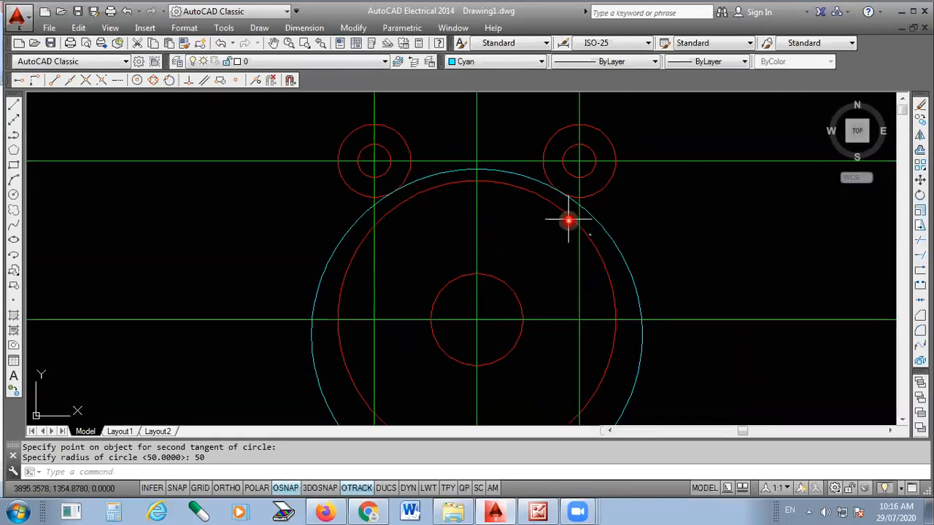
# Step: Switch to the reference picture, mark the 48R arc over the two upper bosses and its radius label in red, and clear the marks
pyautogui.click(577, 511)
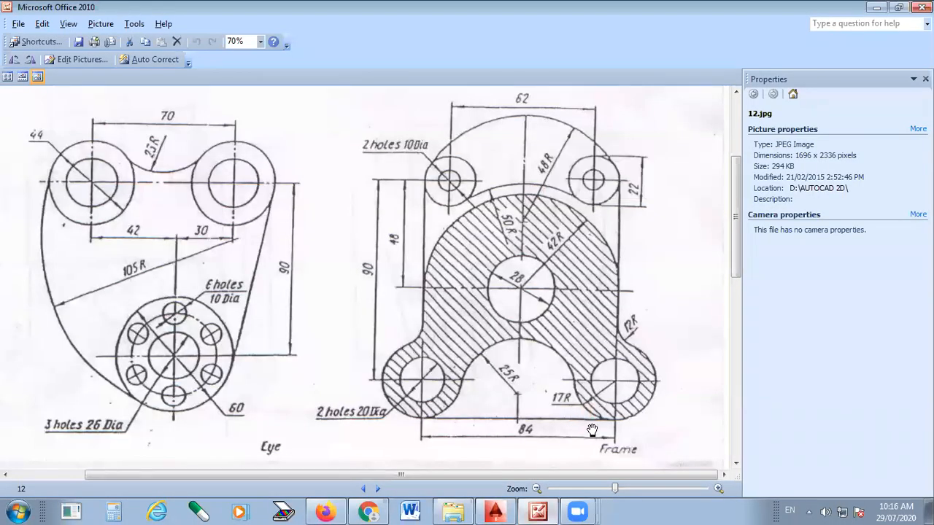
pyautogui.moveTo(429, 169)
pyautogui.mouseDown()
pyautogui.moveTo(524, 116)
pyautogui.moveTo(597, 125)
pyautogui.moveTo(627, 171)
pyautogui.moveTo(614, 154)
pyautogui.mouseUp()
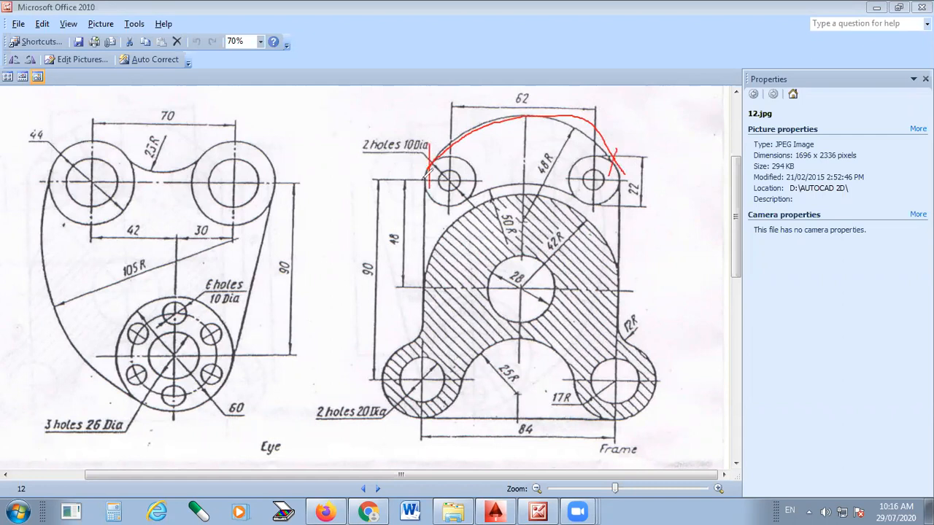
pyautogui.moveTo(467, 181); pyautogui.dragTo(491, 194)
pyautogui.moveTo(553, 143)
pyautogui.mouseDown()
pyautogui.moveTo(527, 165)
pyautogui.moveTo(562, 156)
pyautogui.moveTo(558, 141)
pyautogui.moveTo(545, 139)
pyautogui.mouseUp()
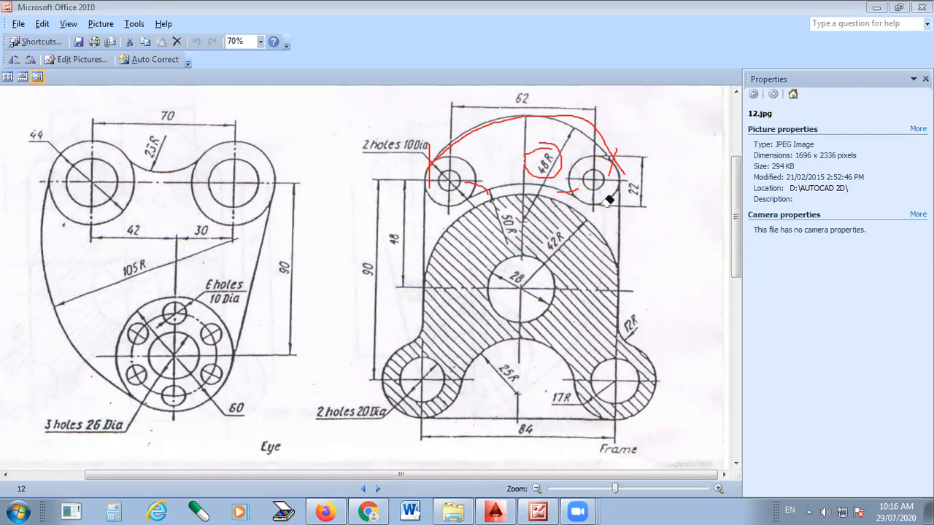
pyautogui.moveTo(622, 130)
pyautogui.mouseDown()
pyautogui.moveTo(521, 189)
pyautogui.moveTo(474, 198)
pyautogui.moveTo(428, 167)
pyautogui.moveTo(559, 202)
pyautogui.moveTo(567, 184)
pyautogui.mouseUp()
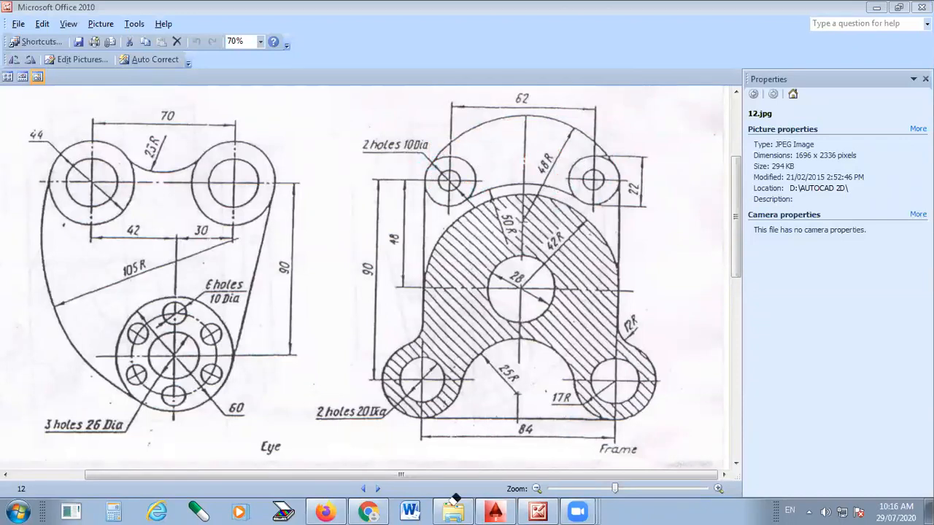
# Step: In AutoCAD, draw a tan-tan-radius circle of radius 48 enclosing the two upper bosses, tangent to the upper outer sides of their outer circles
pyautogui.click(495, 510)
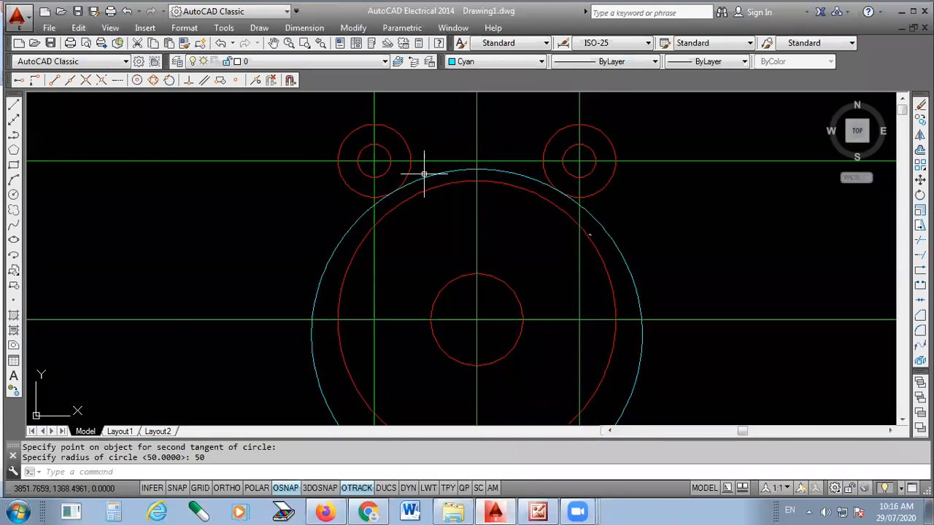
pyautogui.scroll(-1, 447, 195)
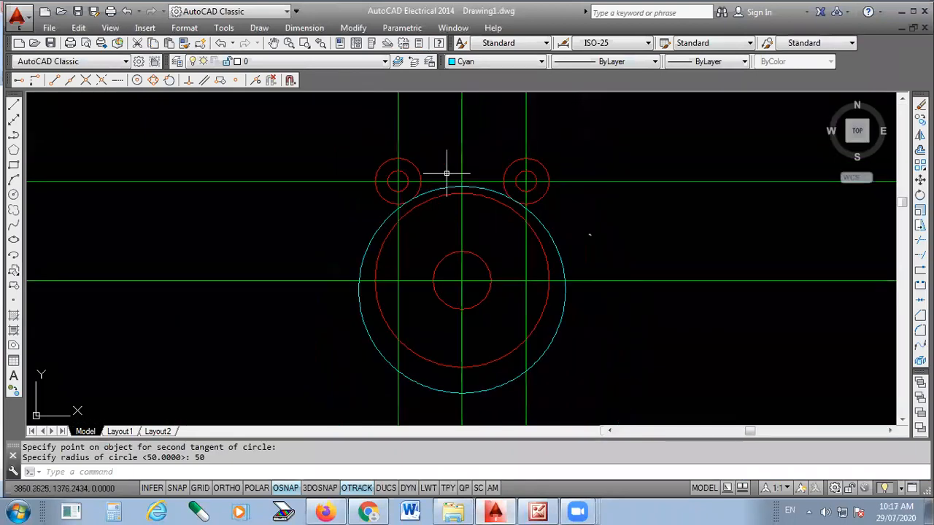
pyautogui.scroll(-1, 452, 153)
pyautogui.scroll(-1, 446, 222)
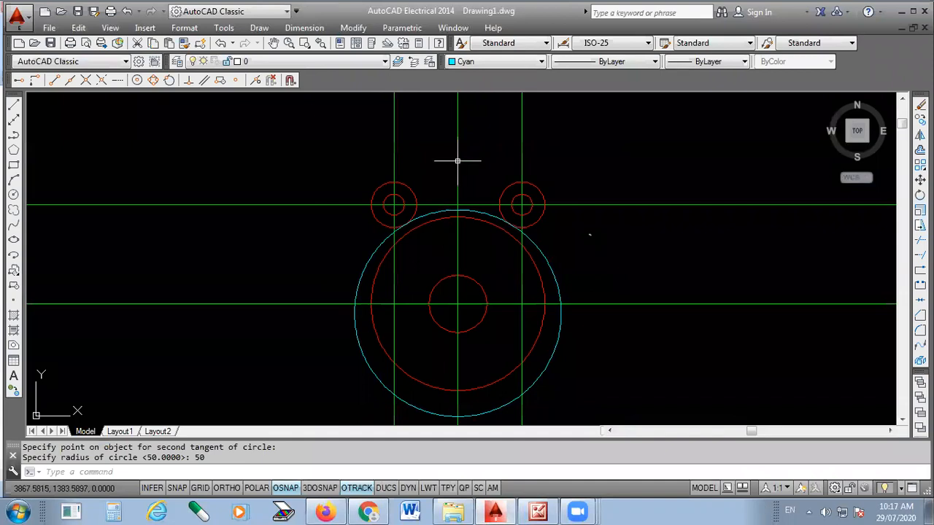
pyautogui.scroll(2, 459, 158)
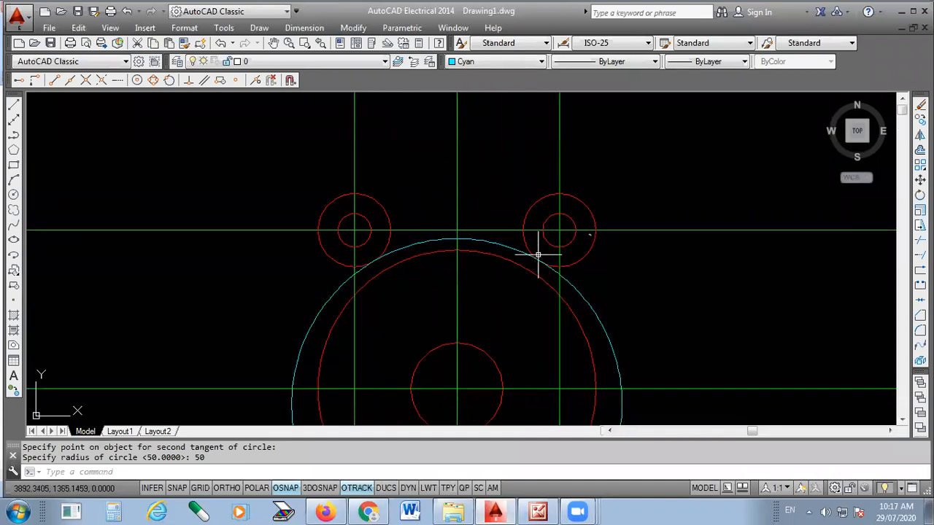
pyautogui.scroll(2, 542, 258)
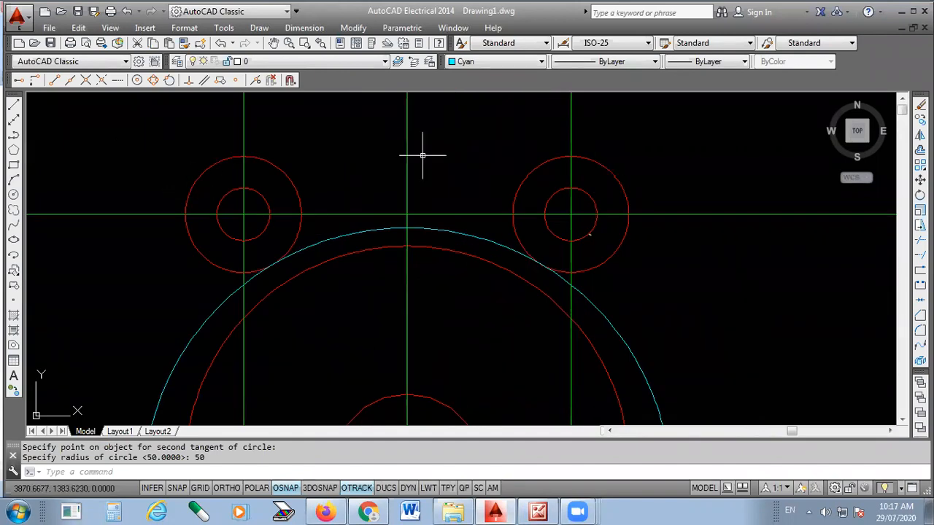
pyautogui.click(14, 195)
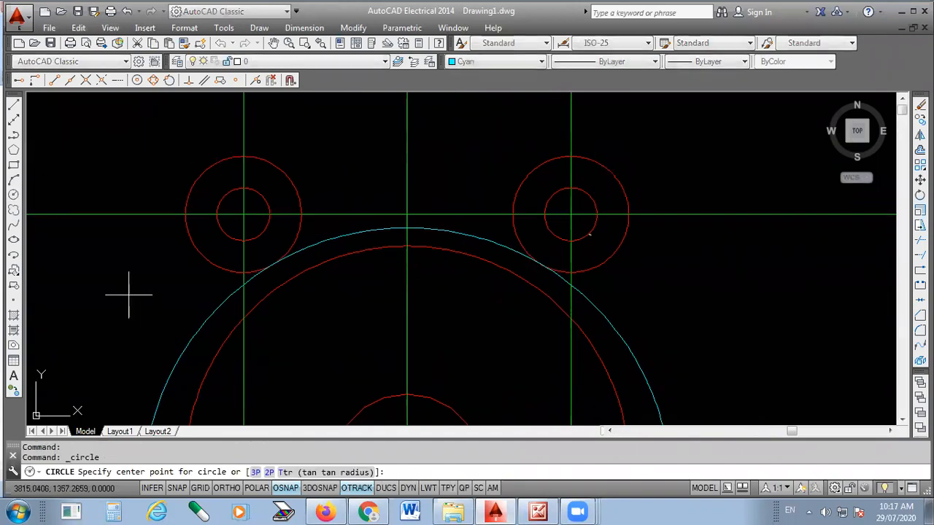
pyautogui.click(328, 475)
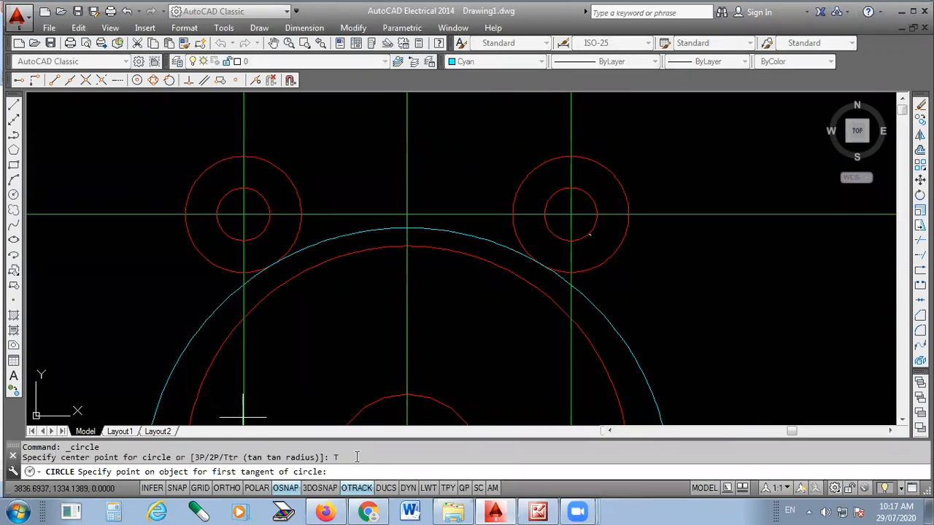
pyautogui.click(208, 164)
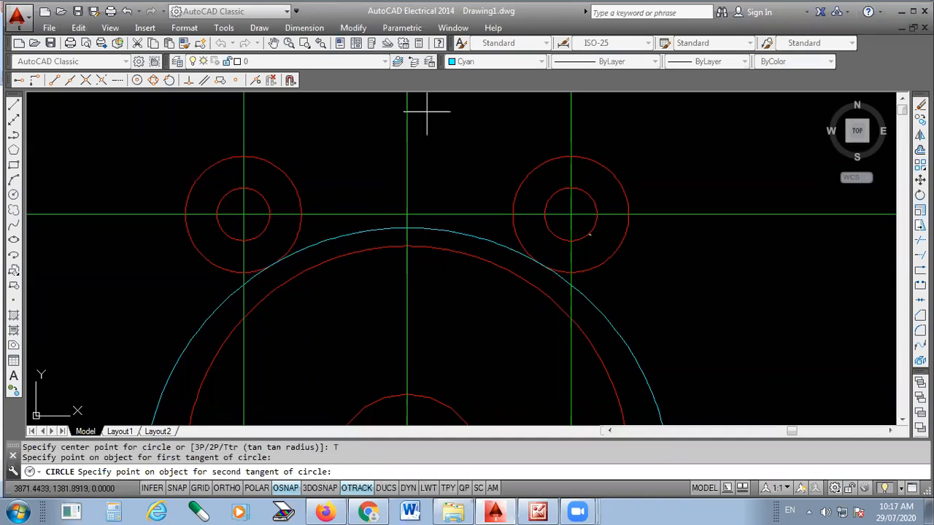
pyautogui.click(618, 180)
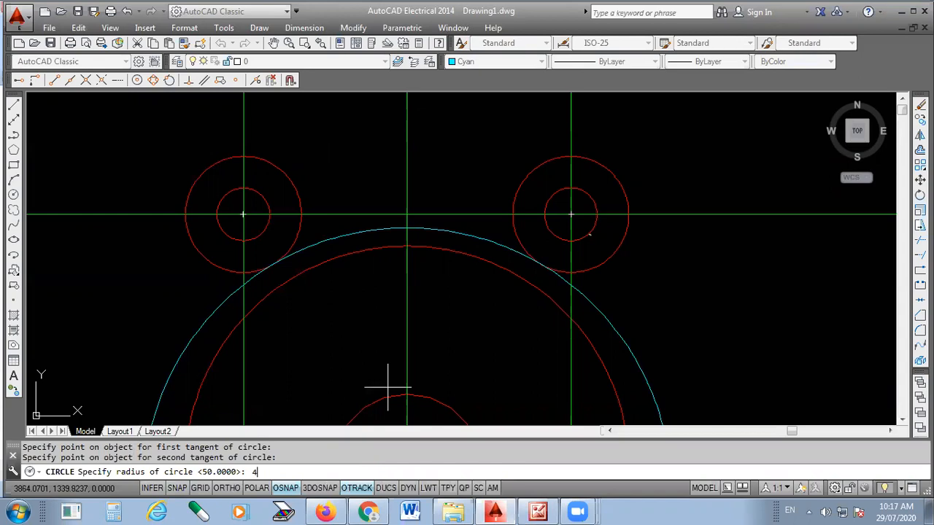
pyautogui.press('Return')
pyautogui.scroll(-2, 371, 380)
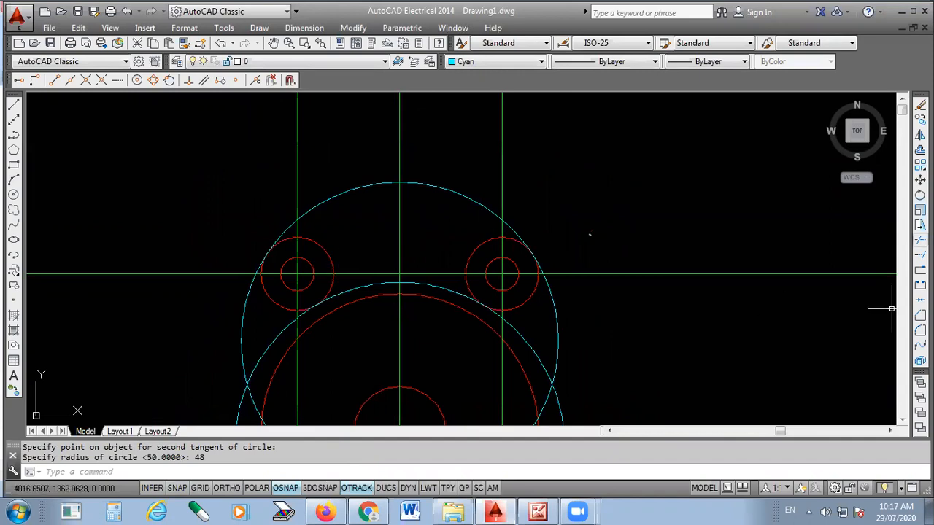
# Step: Trim the vertical construction lines above the radius 48 circle, and that circle's sides and the upper horizontal line outside both bosses
pyautogui.click(920, 299)
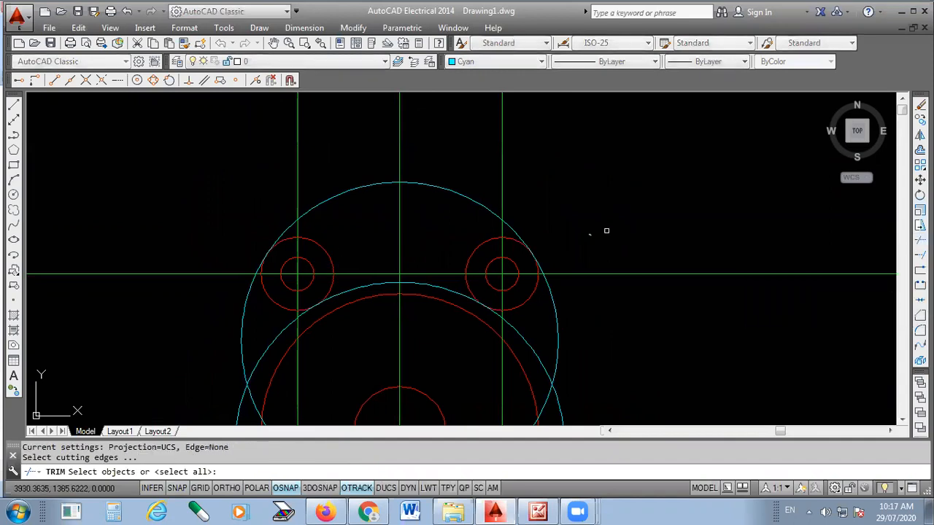
pyautogui.press('Return')
pyautogui.click(588, 156)
pyautogui.click(226, 143)
pyautogui.click(676, 218)
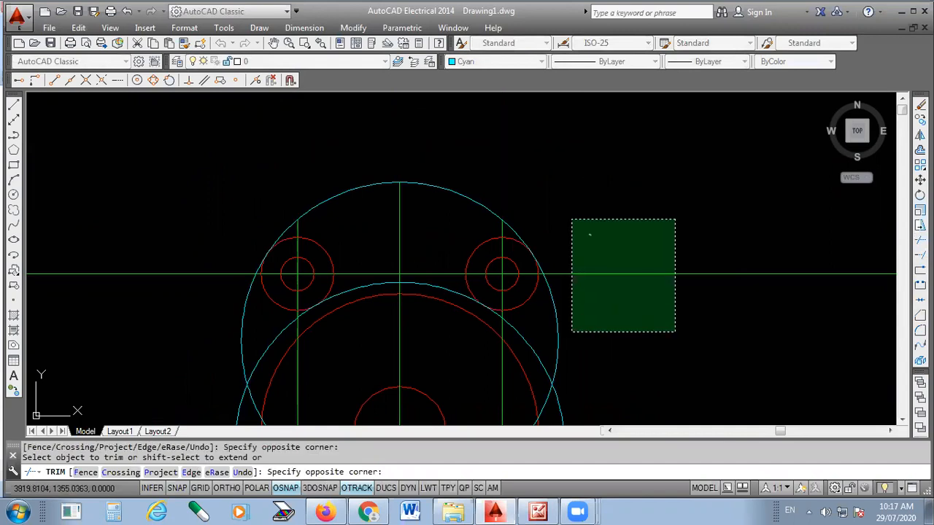
pyautogui.click(563, 333)
pyautogui.click(243, 209)
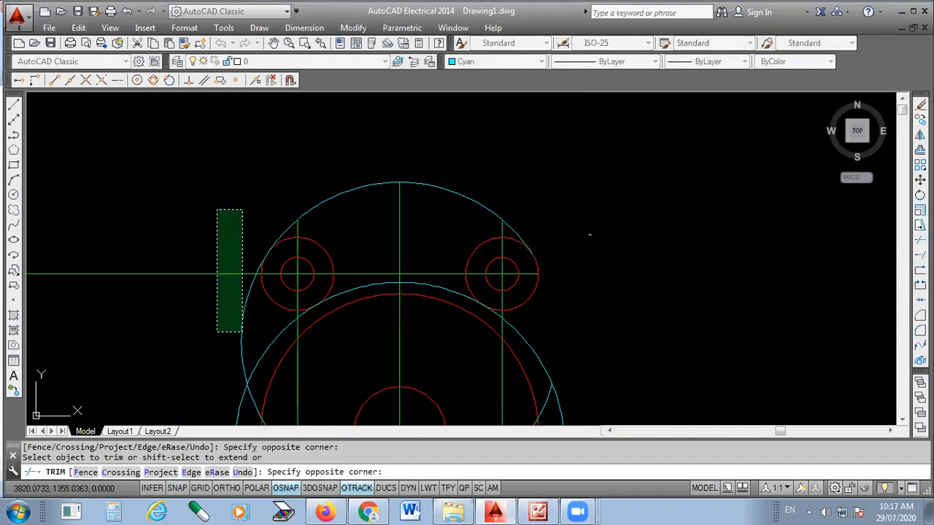
pyautogui.click(217, 337)
# Step: Trim the vertical centre line and the horizontal construction line in the space between the two bosses, above the radius 50 circle
pyautogui.scroll(2, 325, 311)
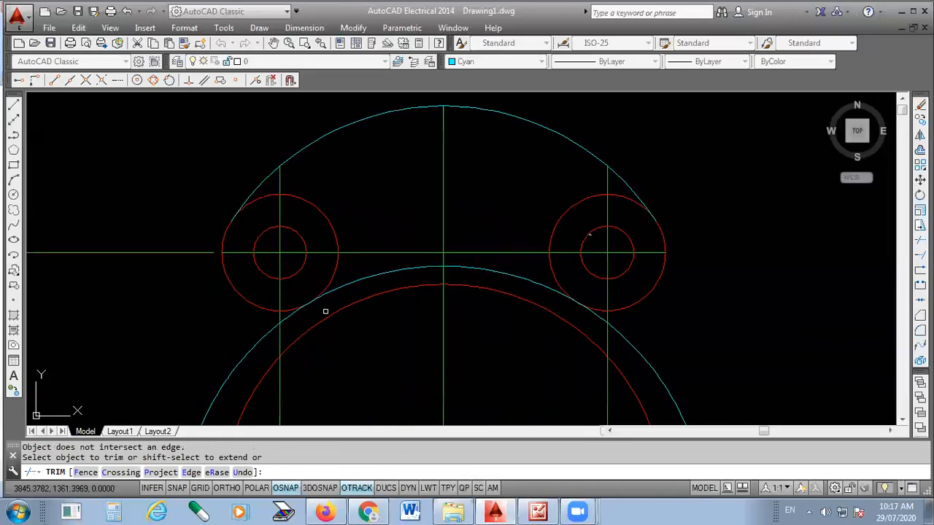
pyautogui.scroll(2, 325, 312)
pyautogui.click(609, 154)
pyautogui.click(450, 219)
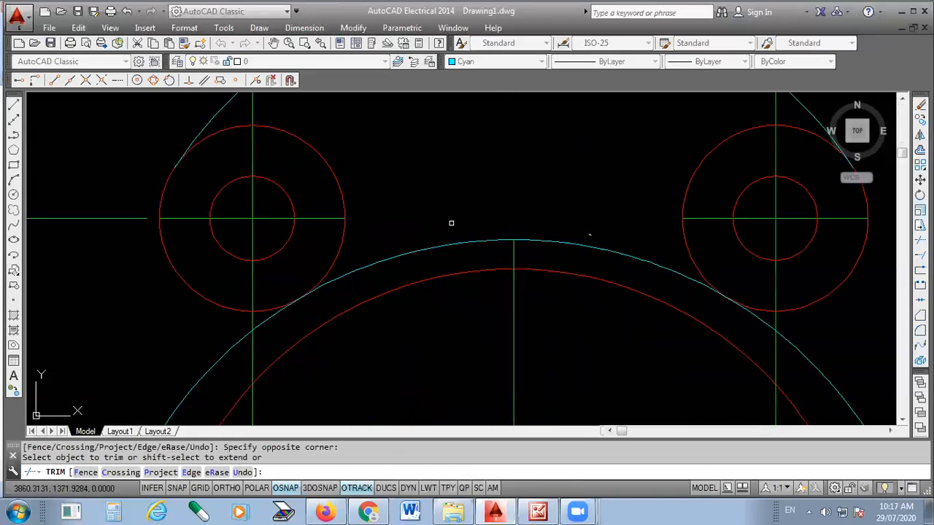
# Step: Trim the lower horizontal construction line outside the radius 50 circle on both sides and the three vertical lines below that circle
pyautogui.scroll(-4, 430, 190)
pyautogui.scroll(-2, 452, 214)
pyautogui.click(659, 237)
pyautogui.click(646, 365)
pyautogui.scroll(-2, 581, 196)
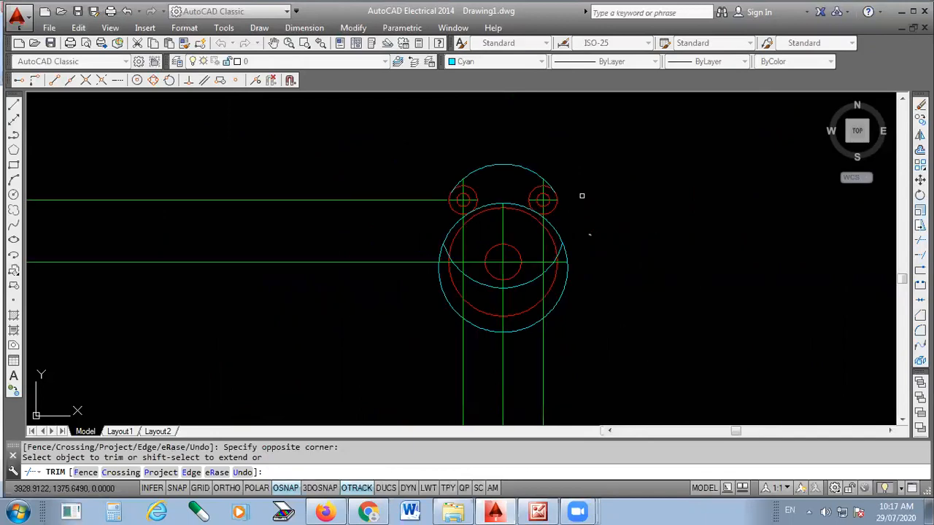
pyautogui.click(621, 381)
pyautogui.click(228, 385)
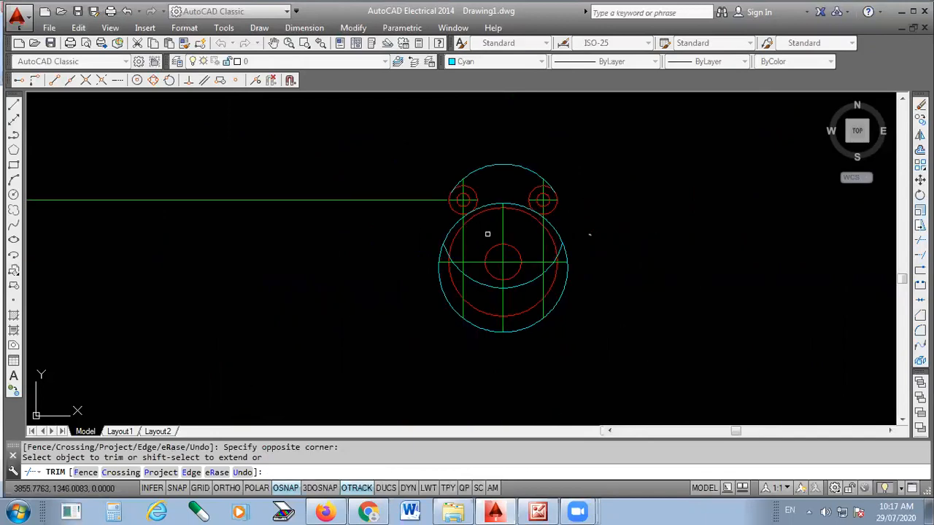
# Step: Trim the radius 50 circle under both bosses, between its tangent points and the vertical construction lines
pyautogui.scroll(12, 469, 207)
pyautogui.scroll(-8, 340, 294)
pyautogui.scroll(4, 619, 281)
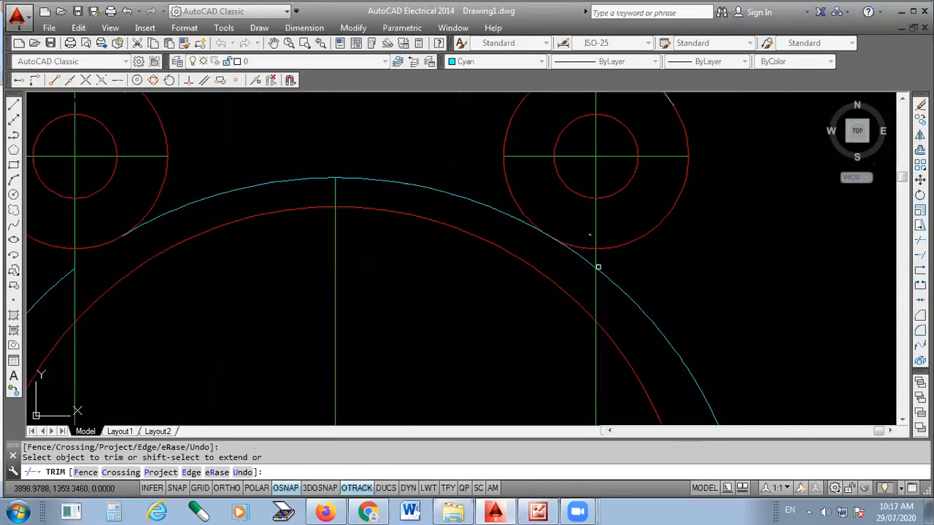
pyautogui.scroll(-4, 605, 200)
pyautogui.press('Escape')
# Step: Erase the leftover lower arcs of the radius 48 and radius 50 circles, keeping only the arcs joining the bosses
pyautogui.click(650, 257)
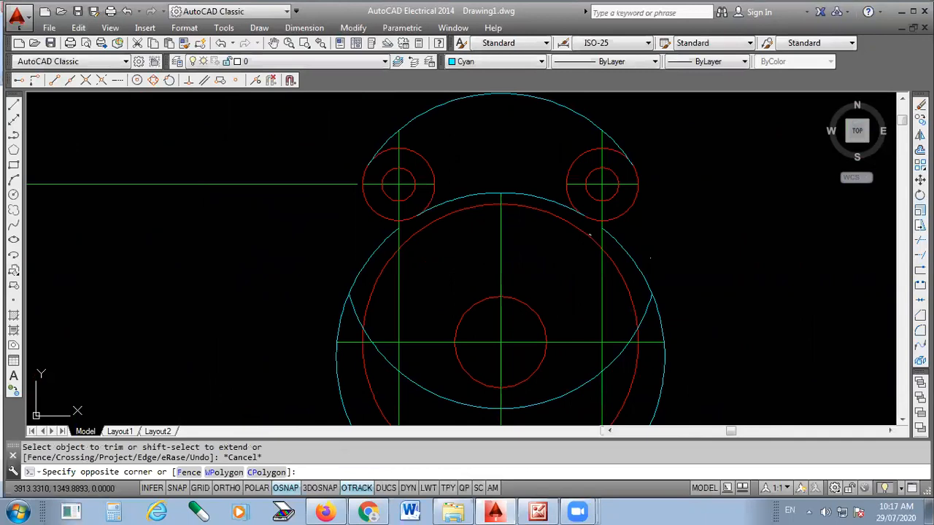
pyautogui.click(656, 315)
pyautogui.click(667, 292)
pyautogui.click(647, 302)
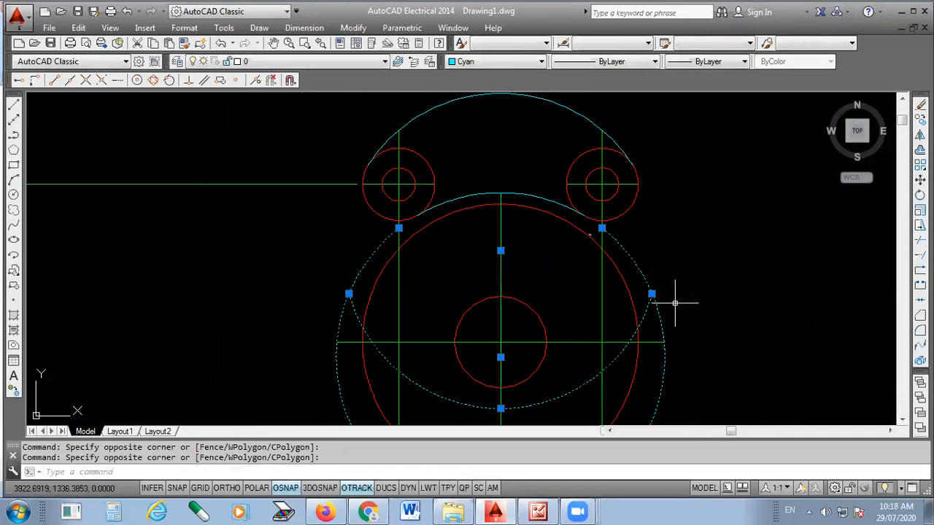
pyautogui.press('Delete')
pyautogui.scroll(-2, 515, 225)
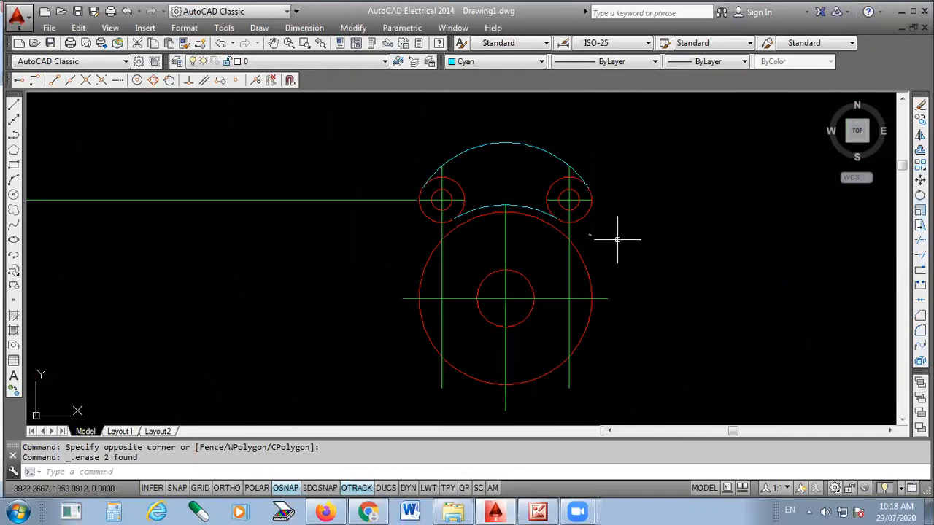
# Step: Trim the vertical construction lines outside both bosses: above them up to the radius 48 arc and below them down to the large circle
pyautogui.click(920, 241)
pyautogui.scroll(4, 559, 192)
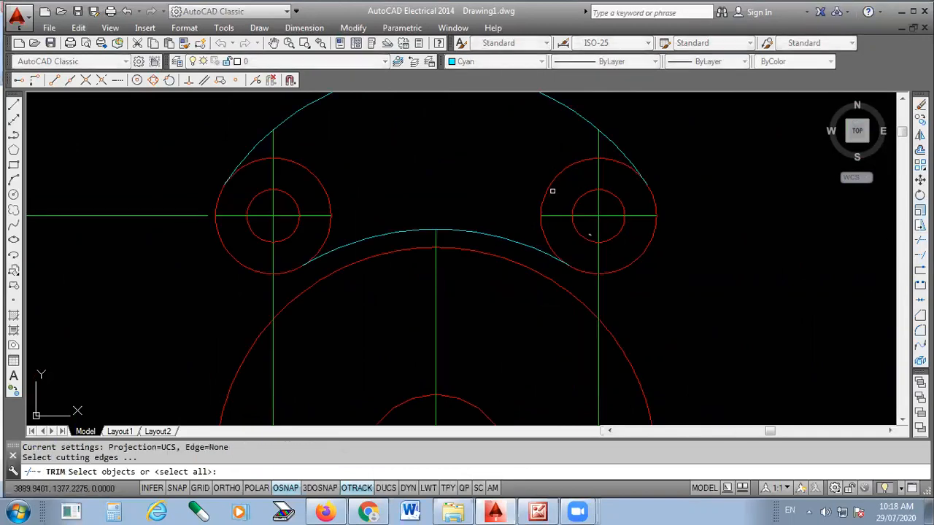
pyautogui.click(626, 284)
pyautogui.click(594, 292)
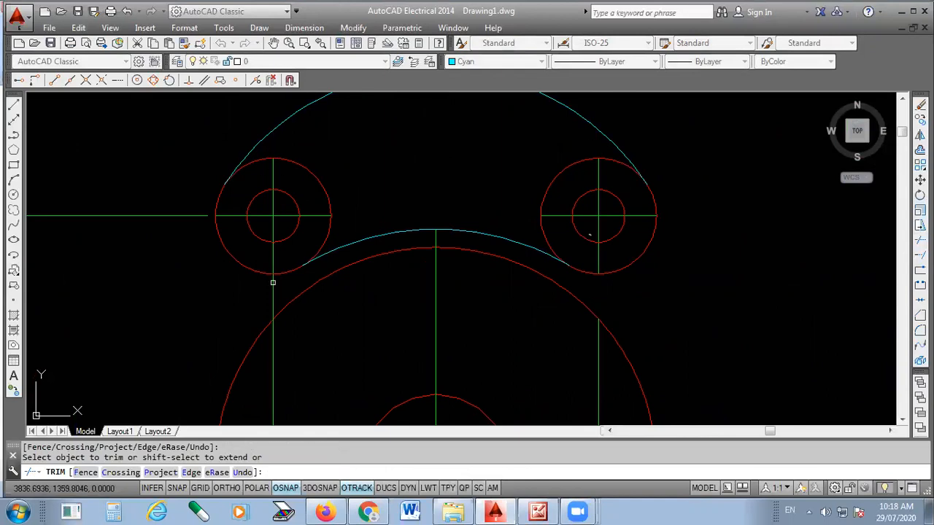
pyautogui.scroll(-2, 375, 219)
pyautogui.press('Escape')
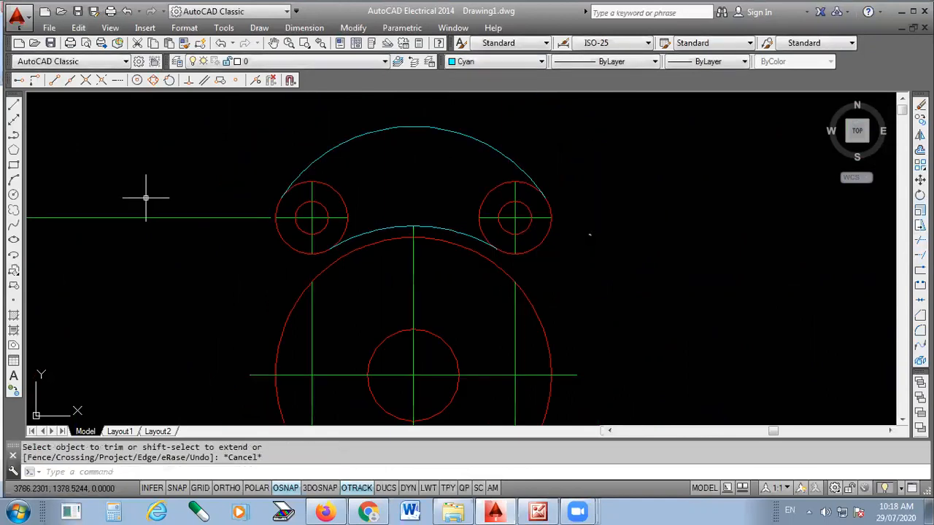
# Step: Erase the leftover horizontal line beside the left boss and the two leftover vertical lines crossing the large circle
pyautogui.click(146, 196)
pyautogui.click(118, 268)
pyautogui.press('Delete')
pyautogui.click(341, 311)
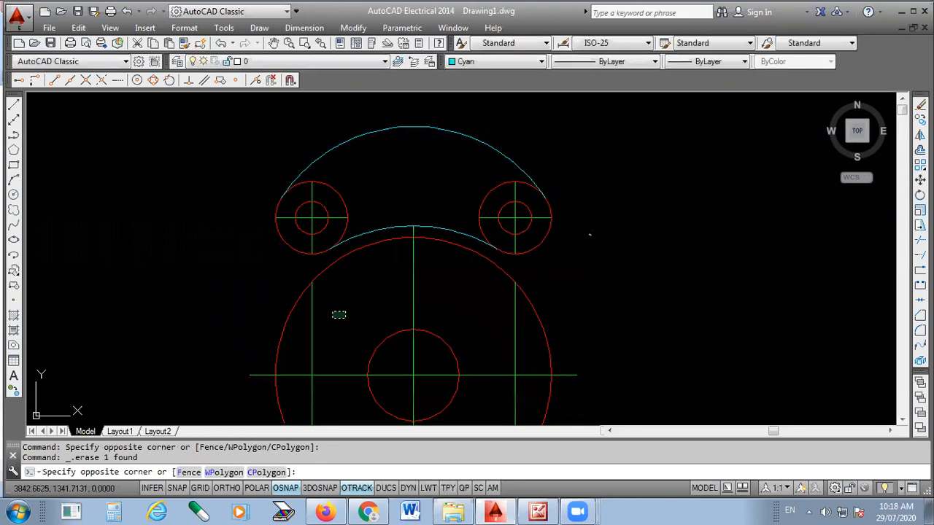
pyautogui.click(302, 329)
pyautogui.press('Delete')
pyautogui.click(523, 342)
pyautogui.click(503, 343)
pyautogui.press('Delete')
pyautogui.scroll(-3, 509, 195)
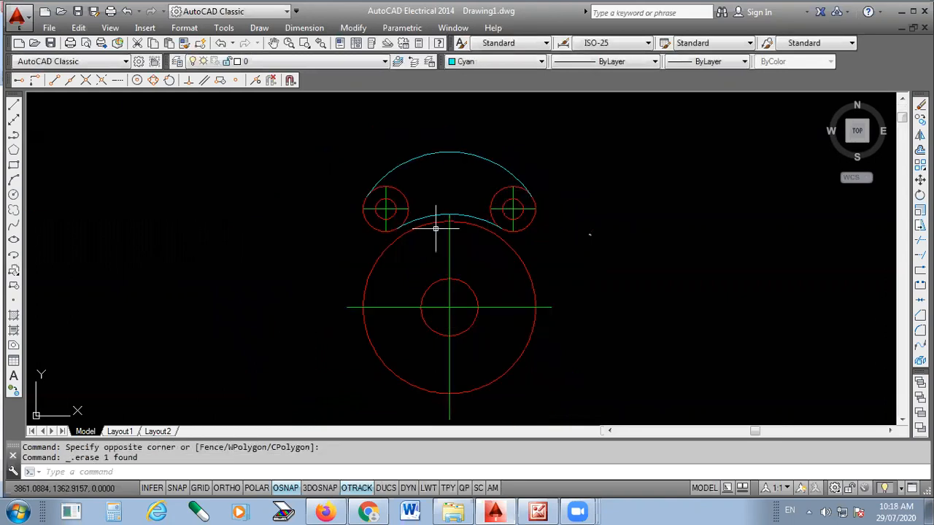
pyautogui.scroll(-1, 438, 223)
pyautogui.scroll(2, 455, 260)
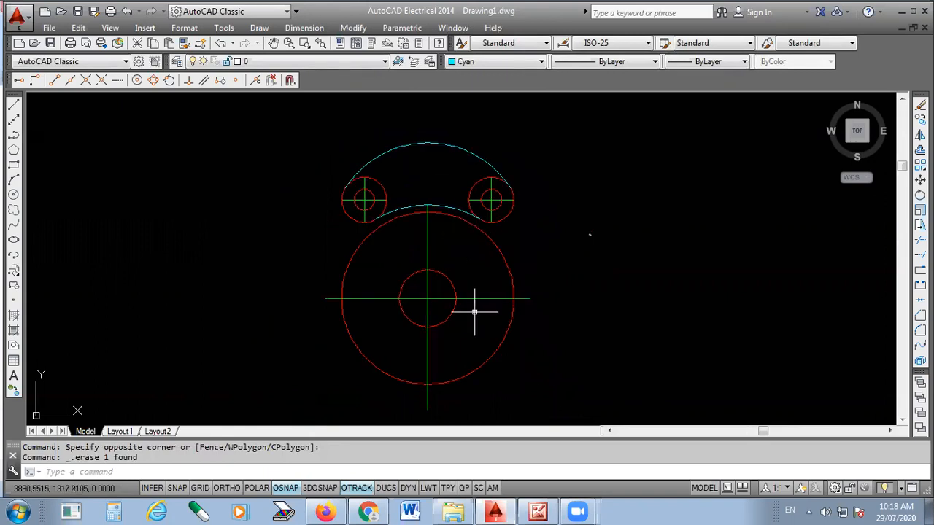
# Step: Switch to the reference picture and mark in red the 90 distance between the upper and lower hole centre lines
pyautogui.click(540, 511)
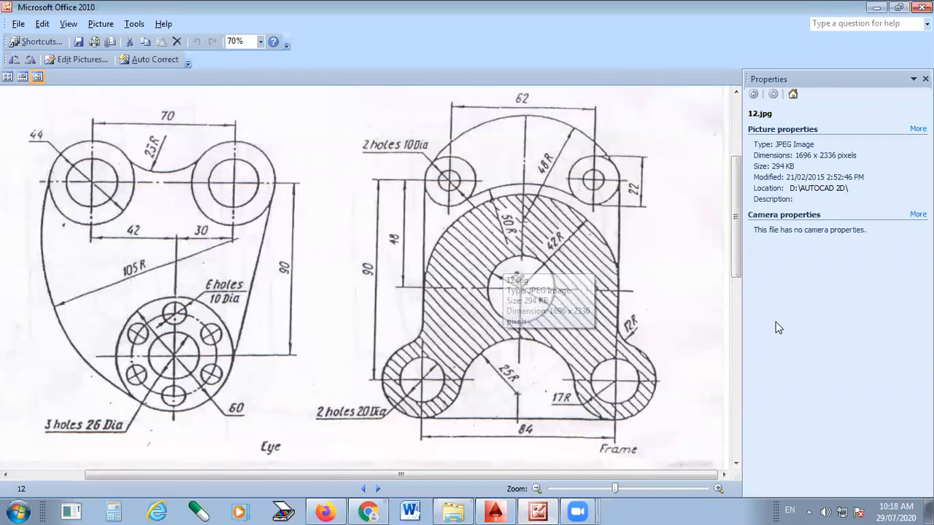
pyautogui.moveTo(352, 179)
pyautogui.mouseDown()
pyautogui.moveTo(553, 184)
pyautogui.moveTo(688, 171)
pyautogui.mouseUp()
pyautogui.moveTo(380, 181); pyautogui.dragTo(380, 219)
pyautogui.moveTo(393, 379); pyautogui.dragTo(381, 219)
pyautogui.moveTo(374, 253)
pyautogui.mouseDown()
pyautogui.moveTo(398, 287)
pyautogui.moveTo(377, 251)
pyautogui.mouseUp()
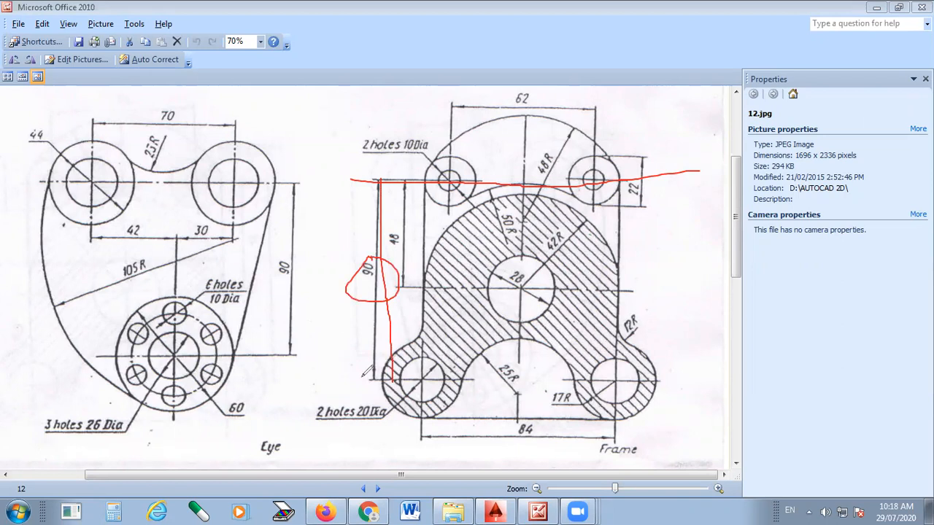
pyautogui.moveTo(346, 381); pyautogui.dragTo(774, 356)
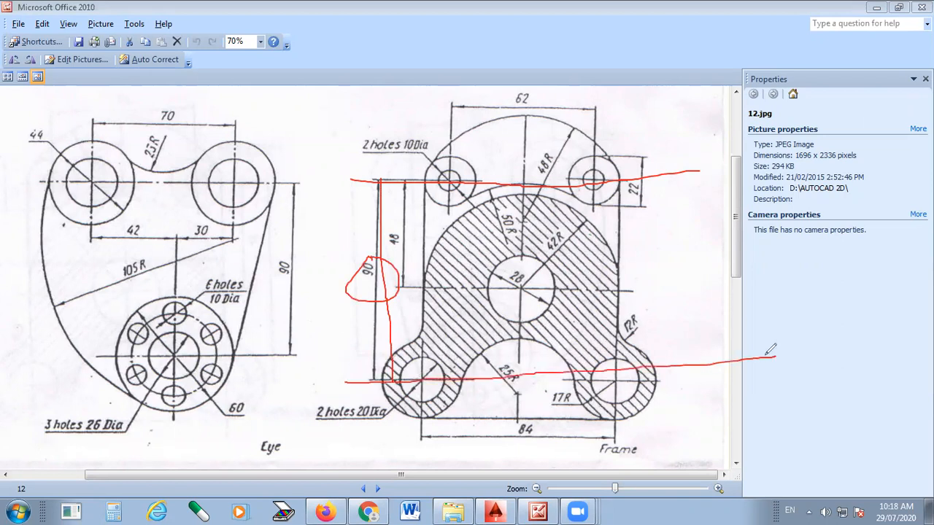
pyautogui.moveTo(381, 180); pyautogui.dragTo(395, 378)
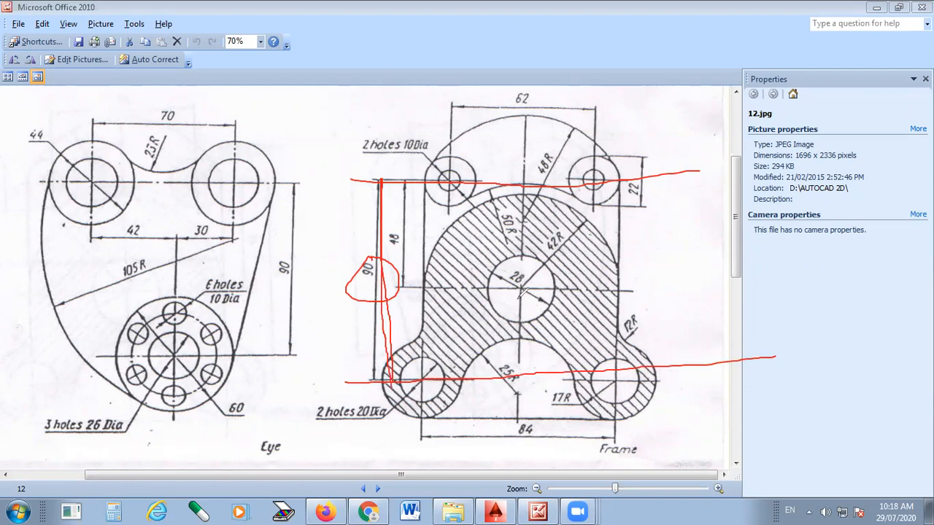
# Step: Mark the vertical centre line, the 84 spacing, and the 20 Dia and 17R labels of the lower holes in red, and clear the marks
pyautogui.moveTo(523, 264); pyautogui.dragTo(533, 448)
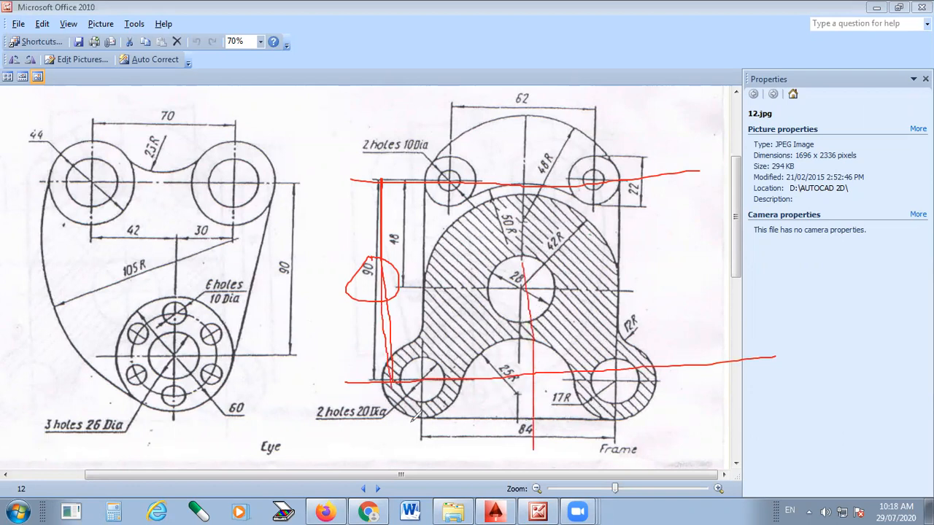
pyautogui.moveTo(421, 413)
pyautogui.mouseDown()
pyautogui.moveTo(515, 419)
pyautogui.moveTo(544, 409)
pyautogui.moveTo(507, 430)
pyautogui.moveTo(546, 410)
pyautogui.moveTo(626, 413)
pyautogui.mouseUp()
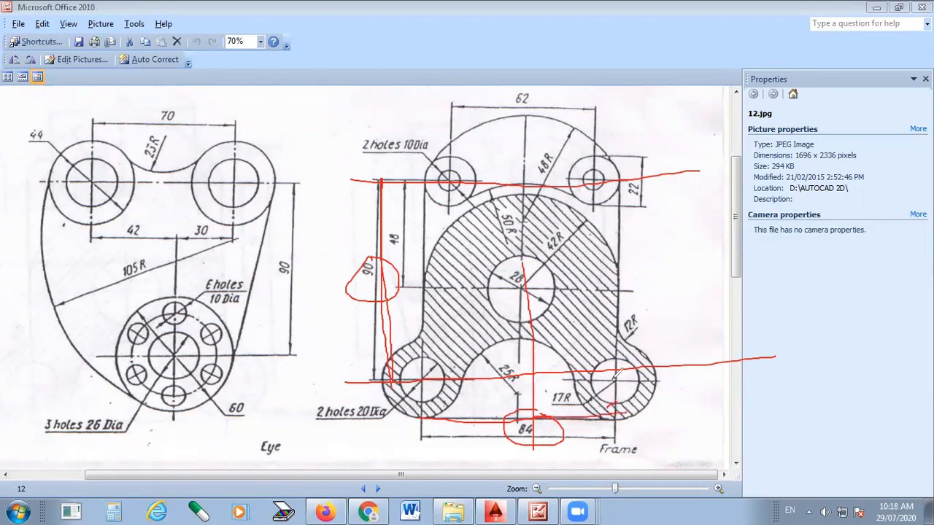
pyautogui.moveTo(621, 358); pyautogui.dragTo(619, 393)
pyautogui.moveTo(377, 394)
pyautogui.mouseDown()
pyautogui.moveTo(332, 422)
pyautogui.moveTo(394, 416)
pyautogui.moveTo(388, 395)
pyautogui.mouseUp()
pyautogui.moveTo(328, 414); pyautogui.dragTo(349, 413)
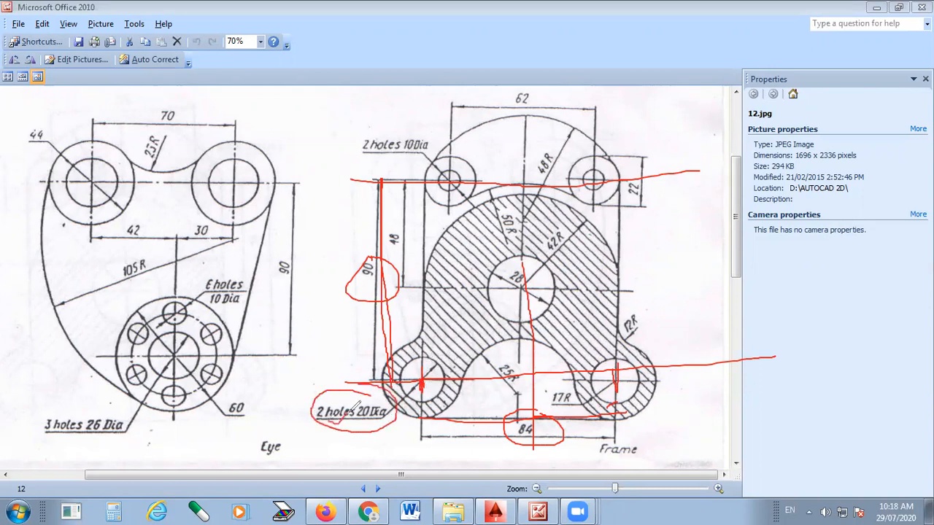
pyautogui.moveTo(580, 387)
pyautogui.mouseDown()
pyautogui.moveTo(548, 394)
pyautogui.moveTo(578, 396)
pyautogui.mouseUp()
pyautogui.moveTo(652, 167)
pyautogui.mouseDown()
pyautogui.moveTo(318, 495)
pyautogui.moveTo(401, 264)
pyautogui.moveTo(320, 446)
pyautogui.moveTo(337, 416)
pyautogui.moveTo(613, 394)
pyautogui.moveTo(563, 393)
pyautogui.moveTo(577, 415)
pyautogui.mouseUp()
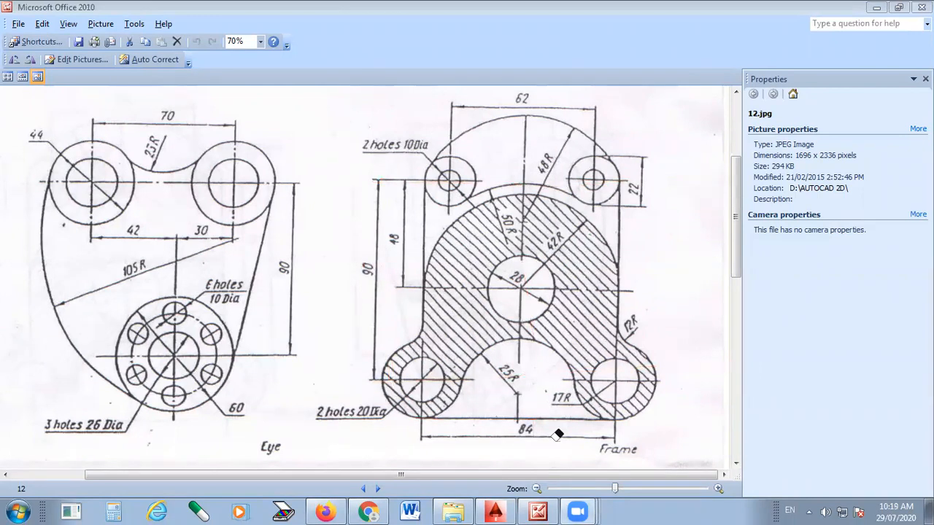
# Step: In AutoCAD, set the colour to Green and draw a horizontal construction line through the right boss's centre with Ortho on
pyautogui.click(495, 511)
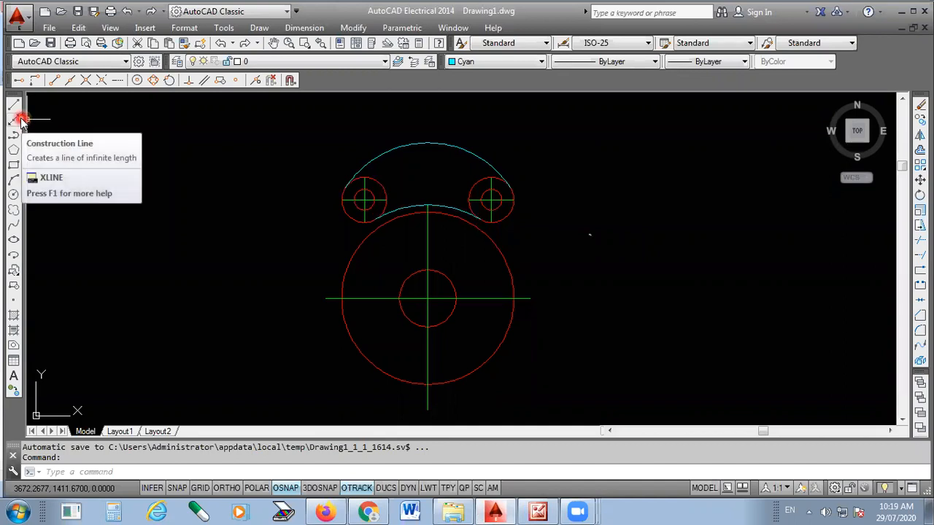
pyautogui.click(500, 62)
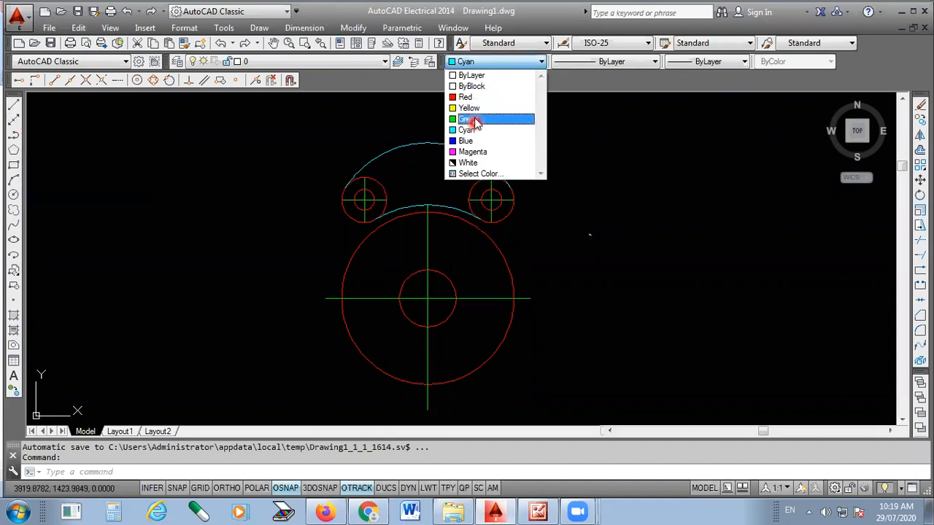
pyautogui.click(478, 118)
pyautogui.click(14, 121)
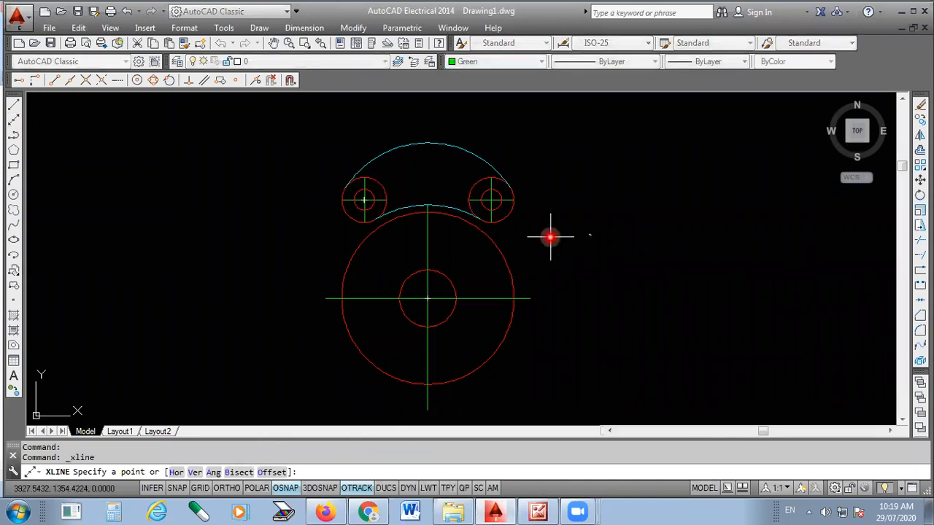
pyautogui.click(515, 197)
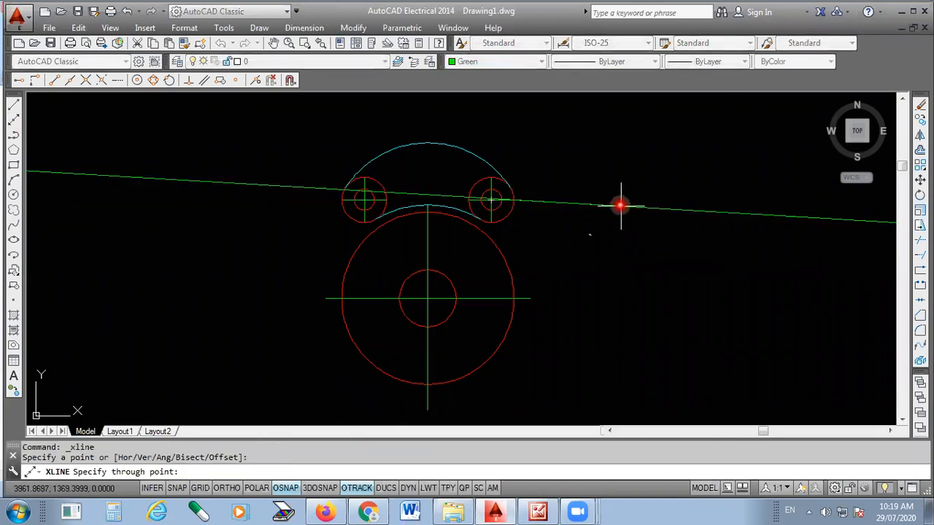
pyautogui.click(227, 488)
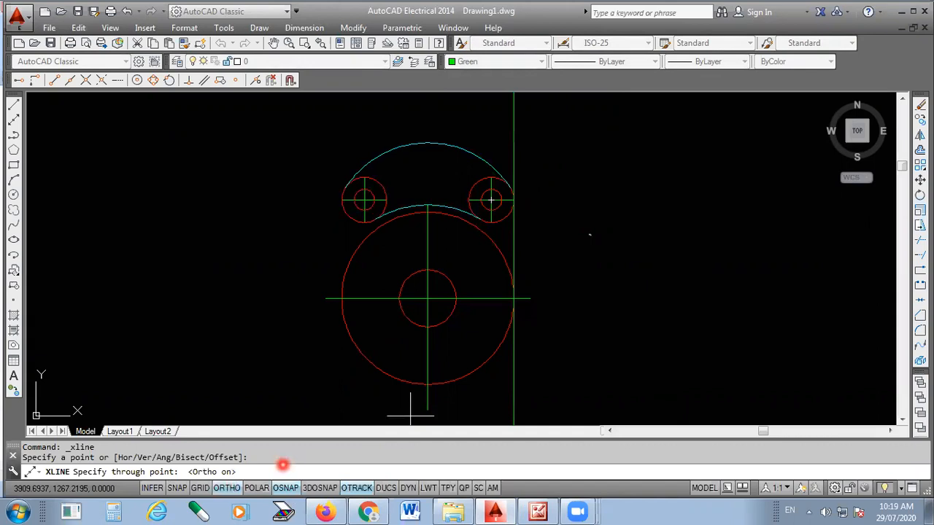
pyautogui.click(753, 217)
pyautogui.press('Return')
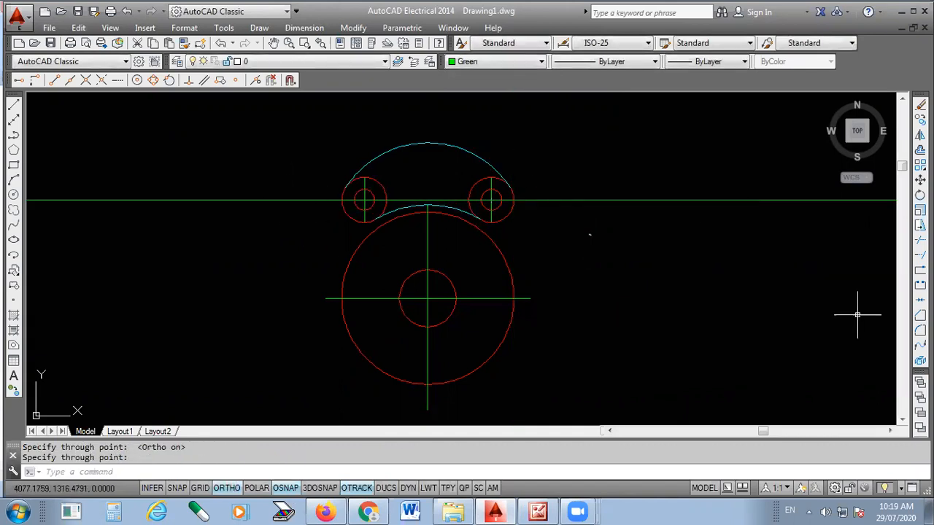
# Step: Offset the horizontal construction line through the upper boss centres 90 downward
pyautogui.click(920, 150)
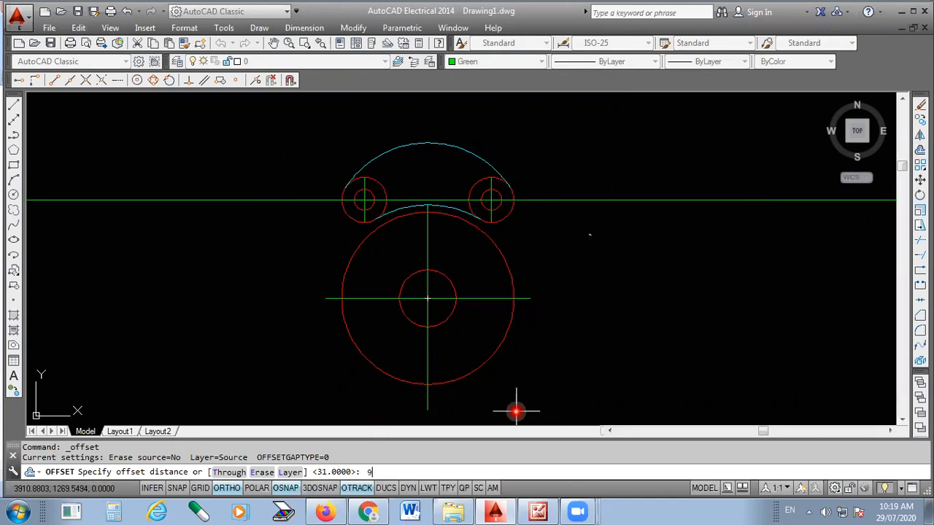
pyautogui.press('Return')
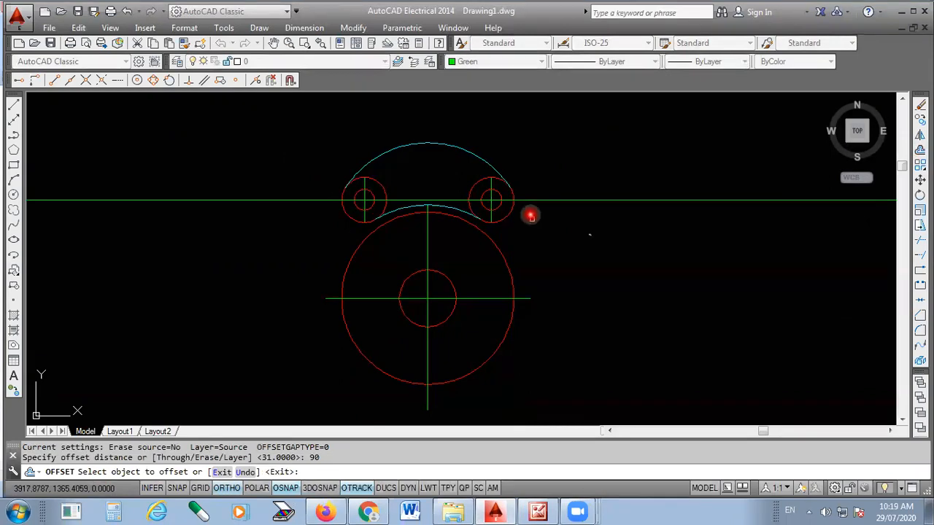
pyautogui.scroll(-2, 532, 212)
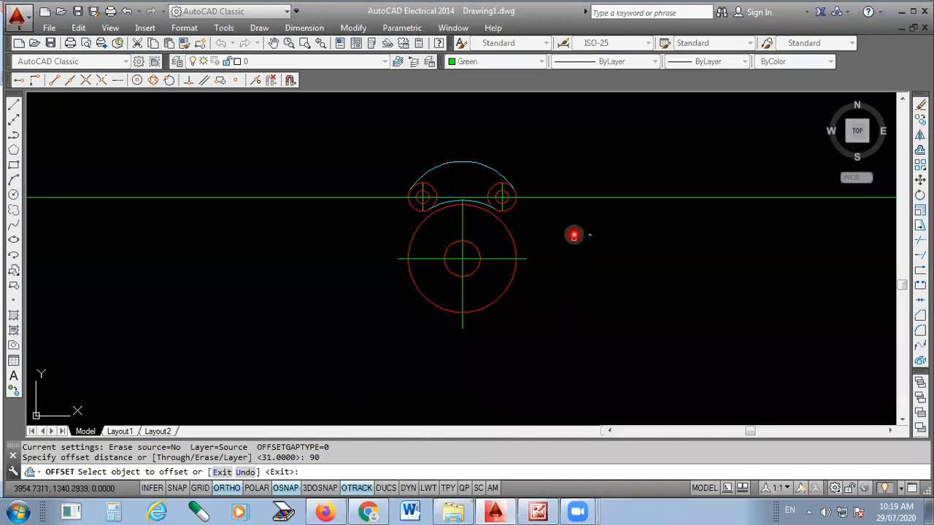
pyautogui.click(576, 197)
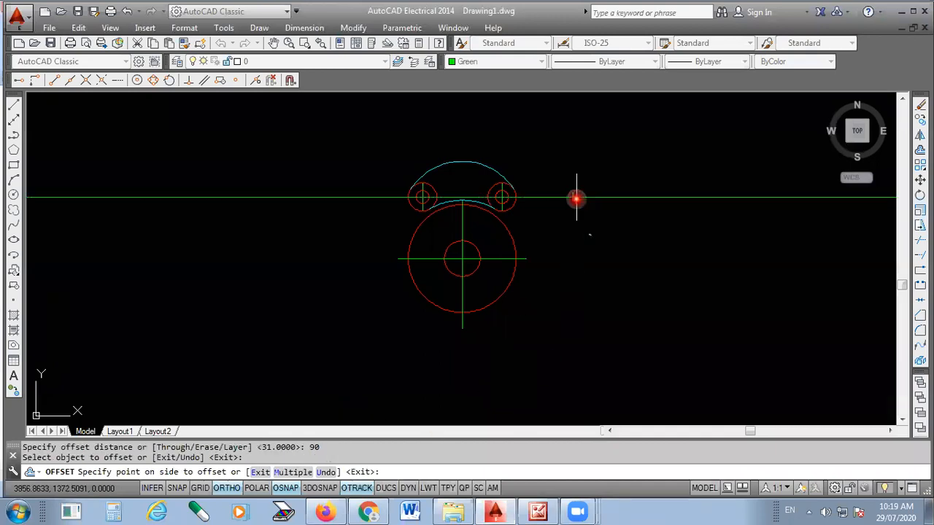
pyautogui.click(556, 351)
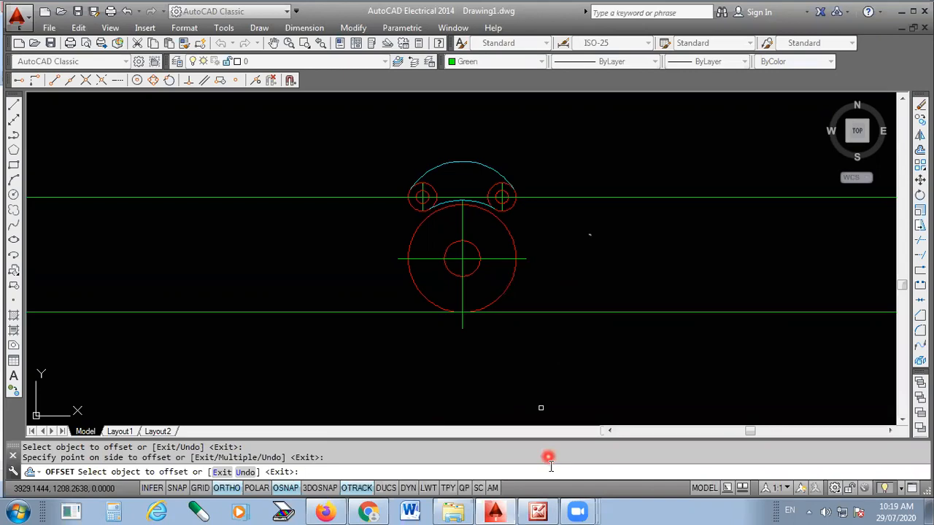
# Step: Check the lower hole spacing in the reference picture, and in AutoCAD offset the large circle's vertical centre line 42 to both sides
pyautogui.hotkey('alt', 'Tab')
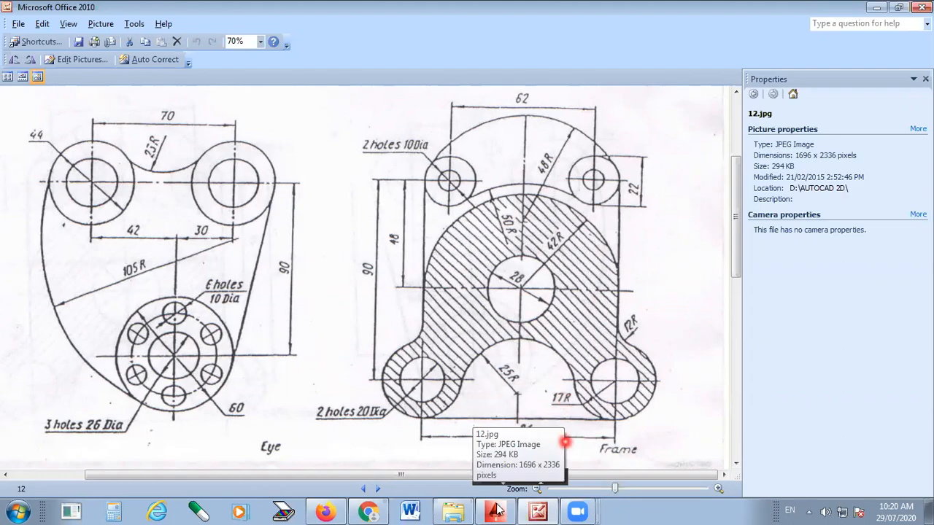
pyautogui.click(500, 508)
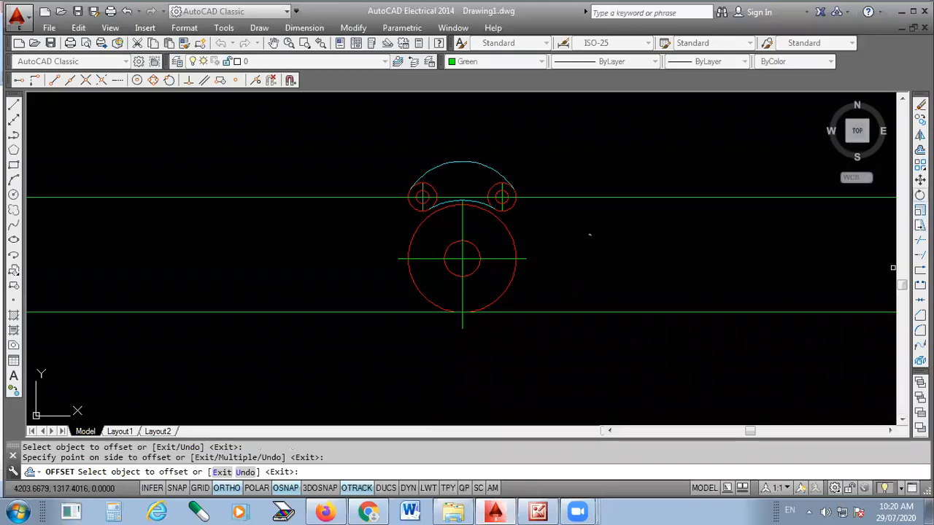
pyautogui.click(921, 148)
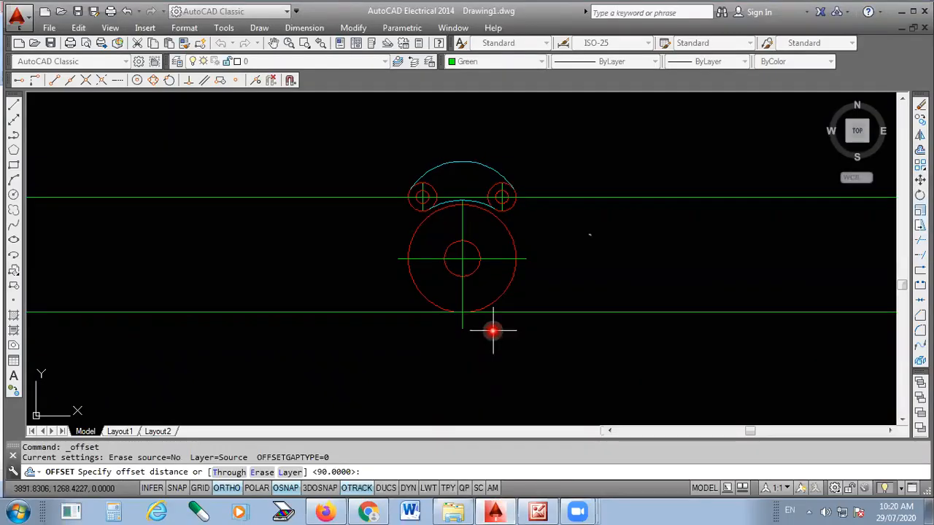
pyautogui.press('Return')
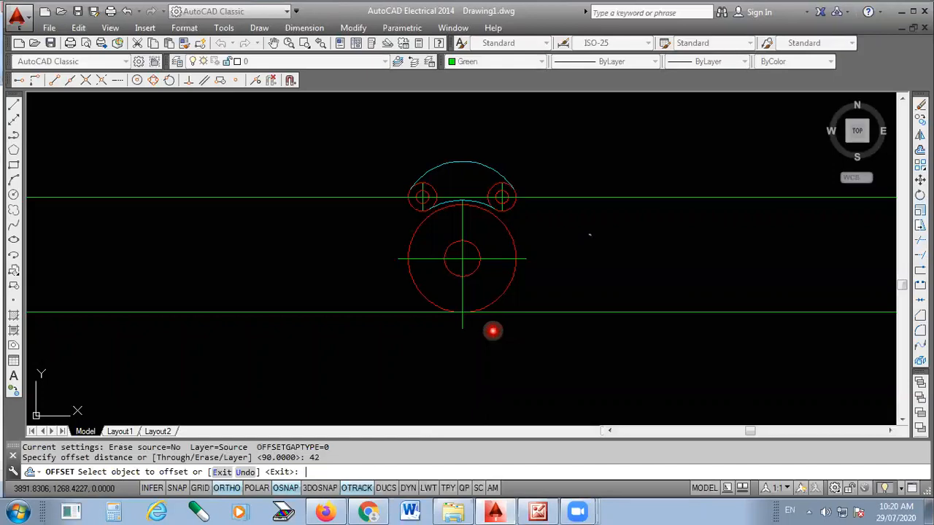
pyautogui.scroll(2, 493, 331)
pyautogui.scroll(4, 427, 285)
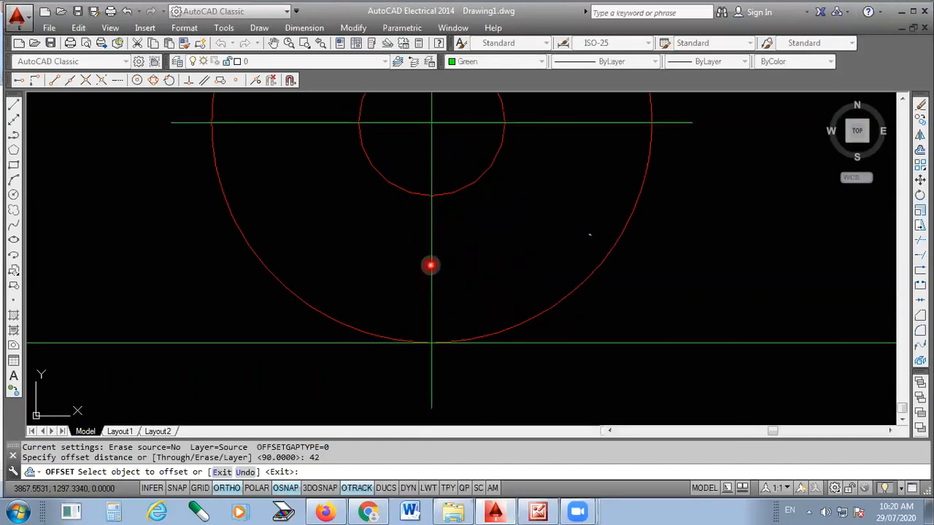
pyautogui.click(431, 265)
pyautogui.click(697, 281)
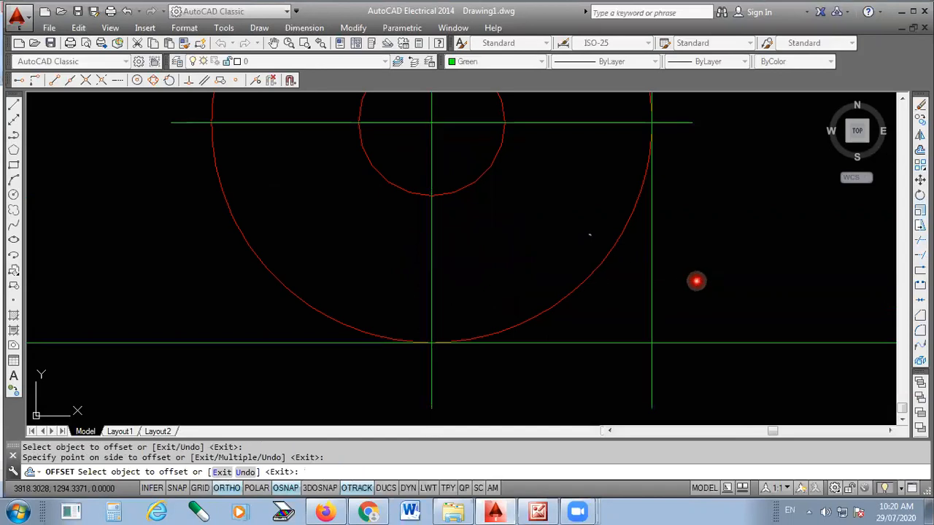
pyautogui.click(430, 272)
pyautogui.click(240, 299)
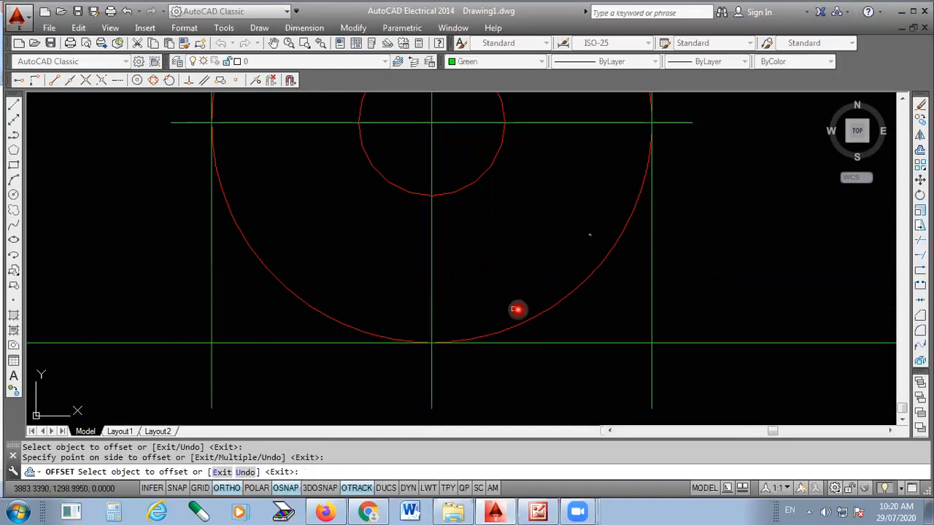
pyautogui.scroll(-2, 546, 316)
pyautogui.scroll(-2, 545, 315)
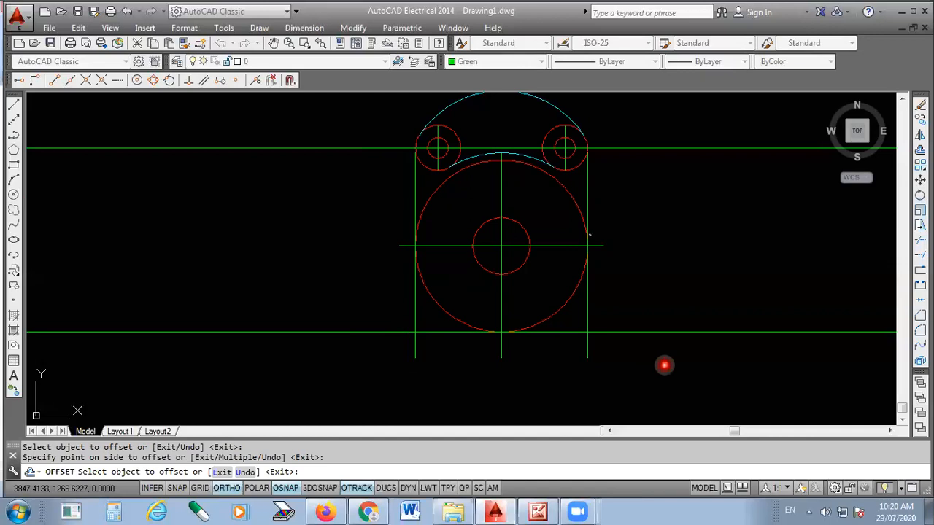
# Step: Set the colour to Red and draw a 17 radius circle where the left offset line crosses the lower construction line
pyautogui.click(513, 64)
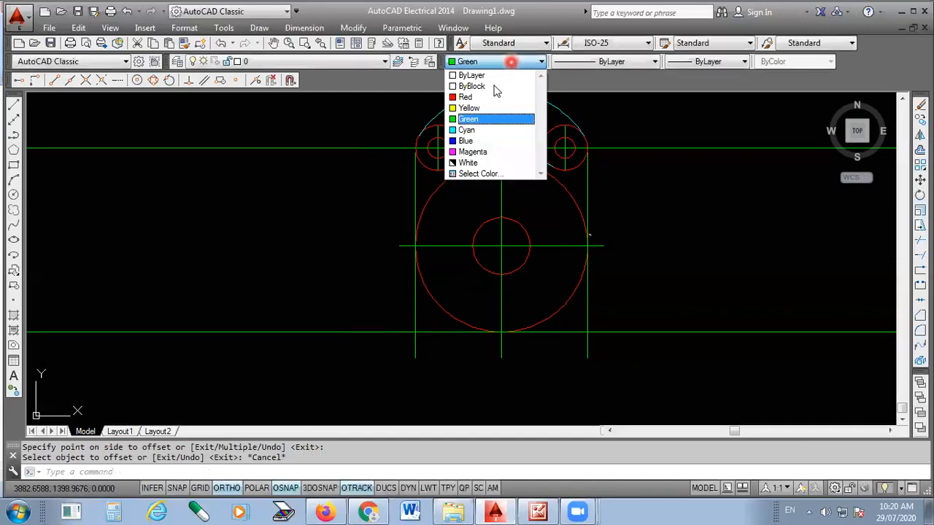
pyautogui.click(471, 95)
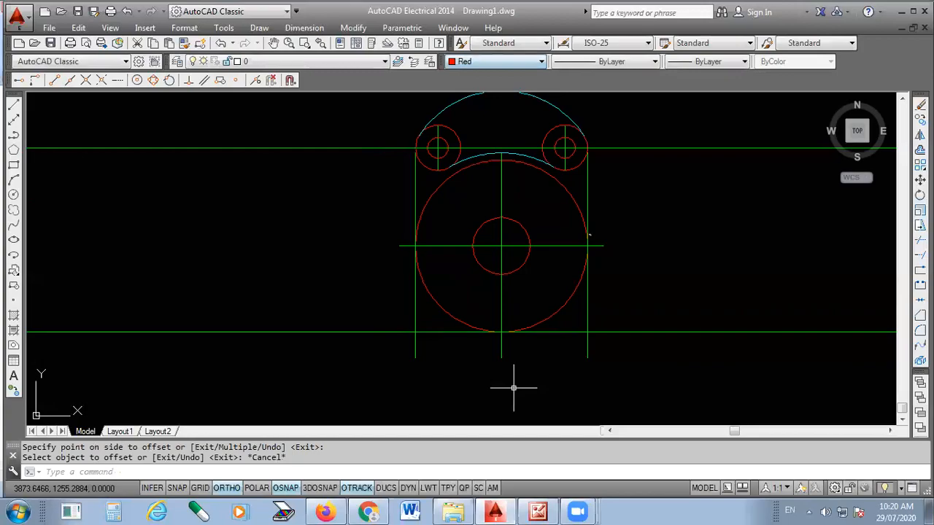
pyautogui.hotkey('alt', 'Tab')
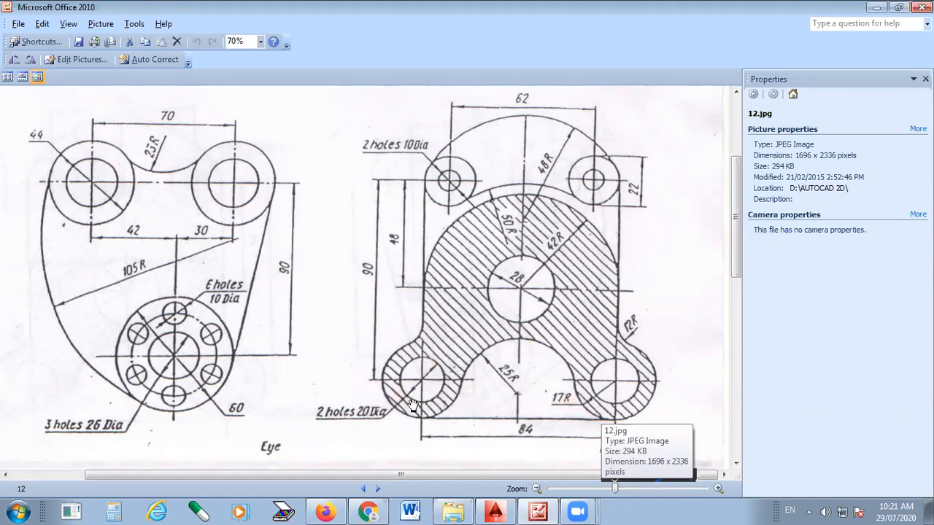
pyautogui.click(506, 511)
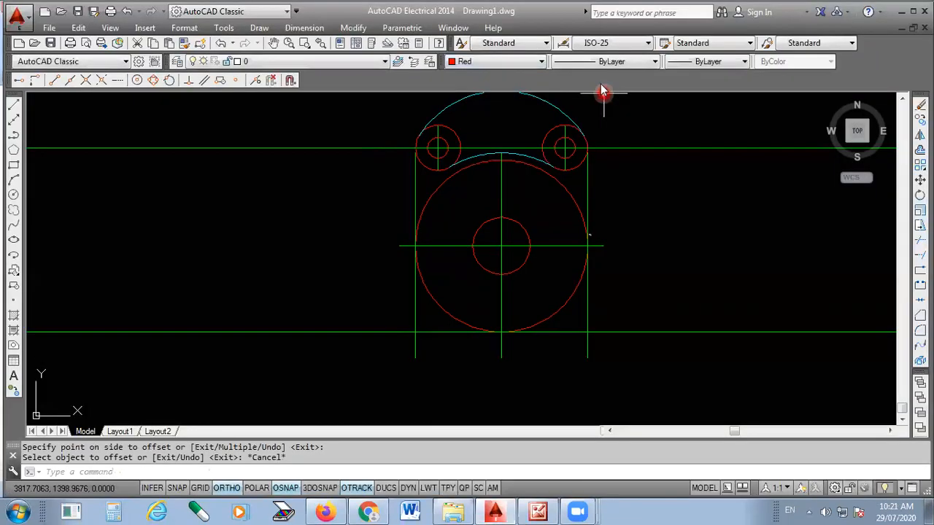
pyautogui.click(14, 194)
pyautogui.scroll(4, 382, 358)
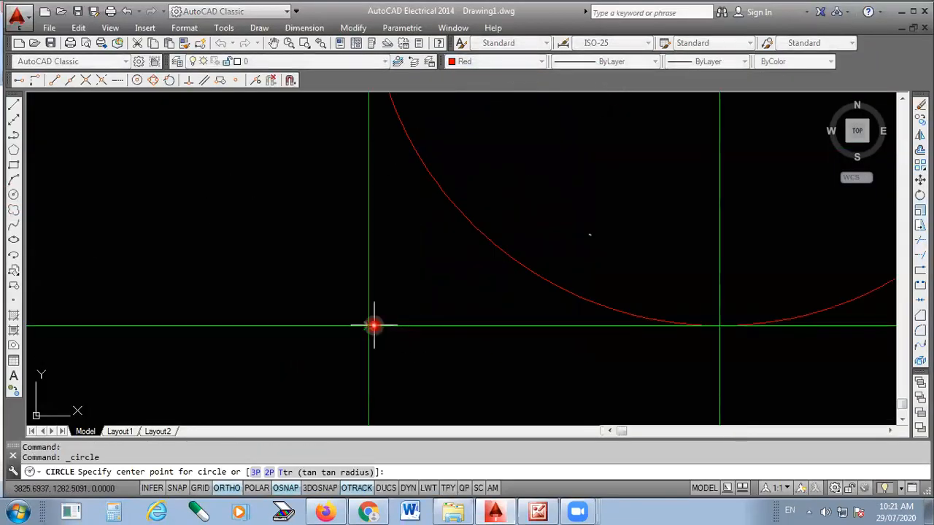
pyautogui.click(369, 327)
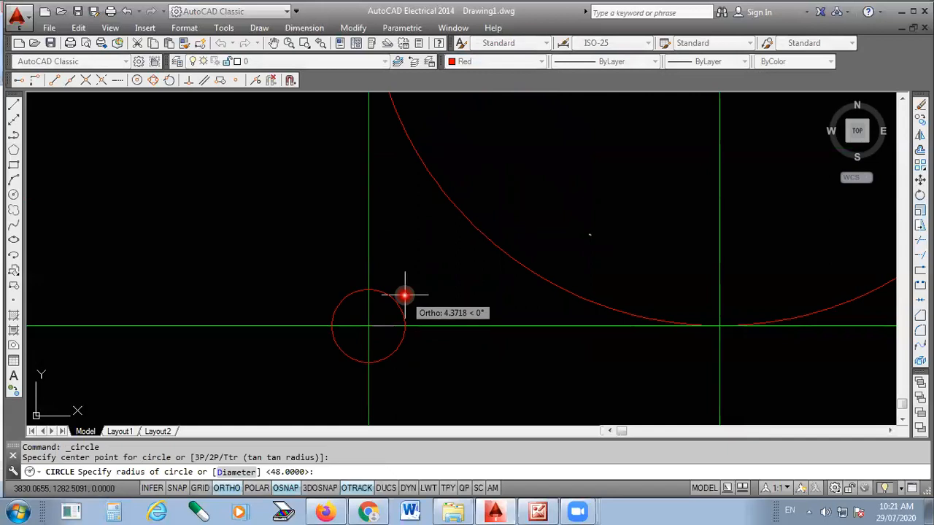
pyautogui.write('r')
pyautogui.press('Return')
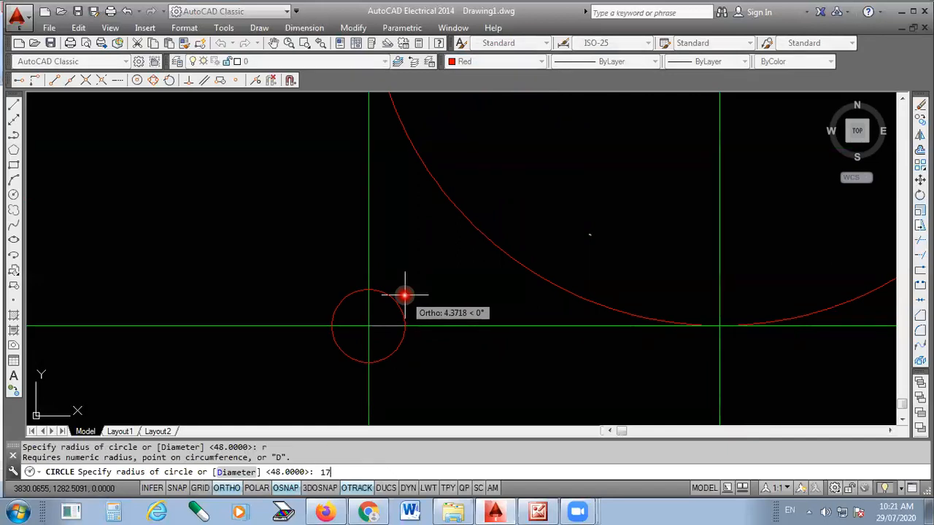
pyautogui.press('Return')
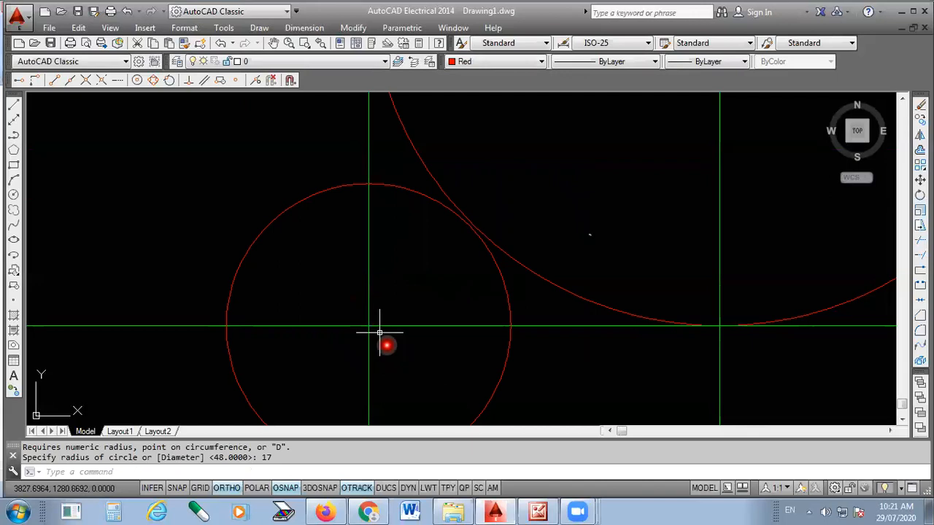
# Step: Draw a 20 diameter circle concentric with the 17 radius circle at the lower left
pyautogui.write('c')
pyautogui.press('Return')
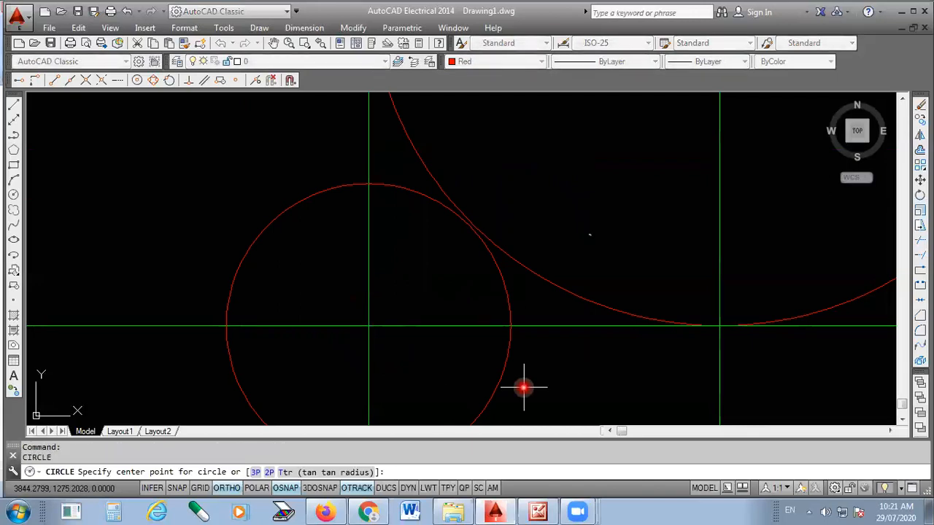
pyautogui.click(368, 325)
pyautogui.write('d')
pyautogui.press('Return')
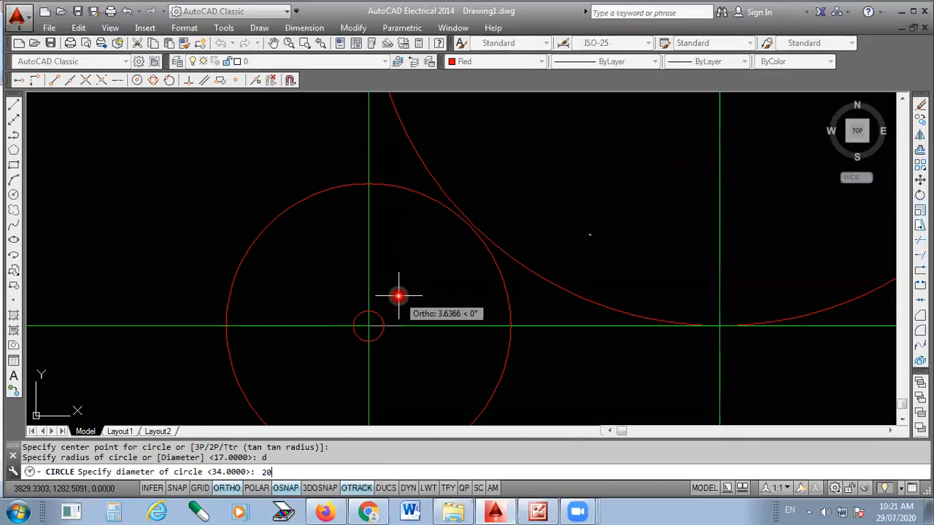
pyautogui.write('20')
pyautogui.press('Return')
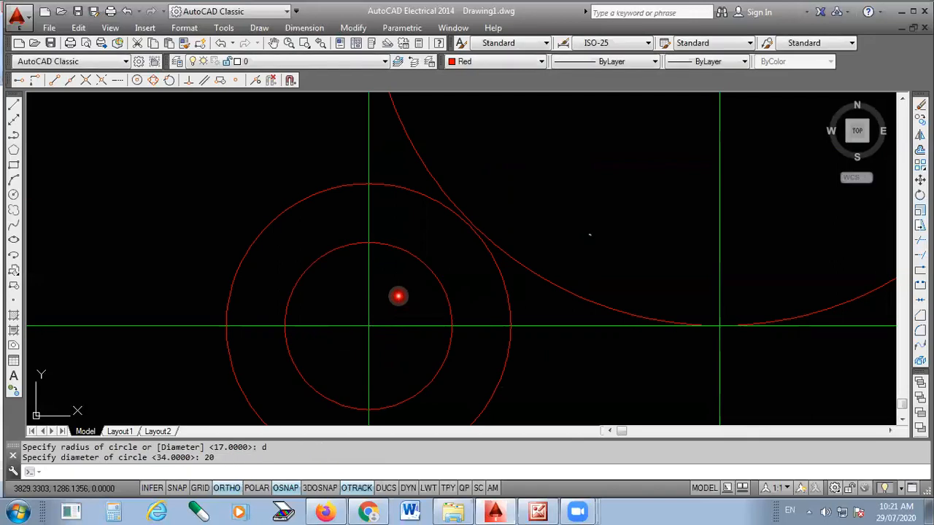
# Step: Copy both lower left circles from their centre to the intersection of the right vertical line and the lower construction line
pyautogui.scroll(-4, 305, 225)
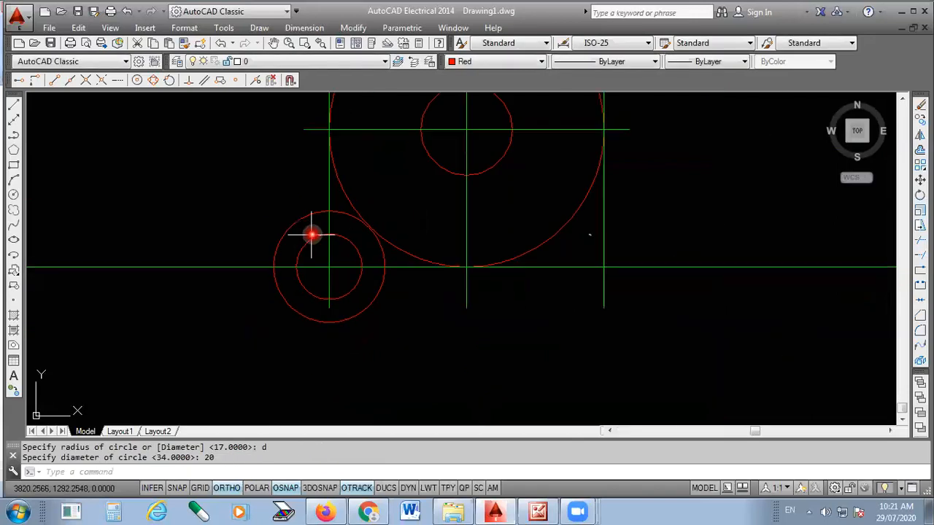
pyautogui.scroll(2, 312, 234)
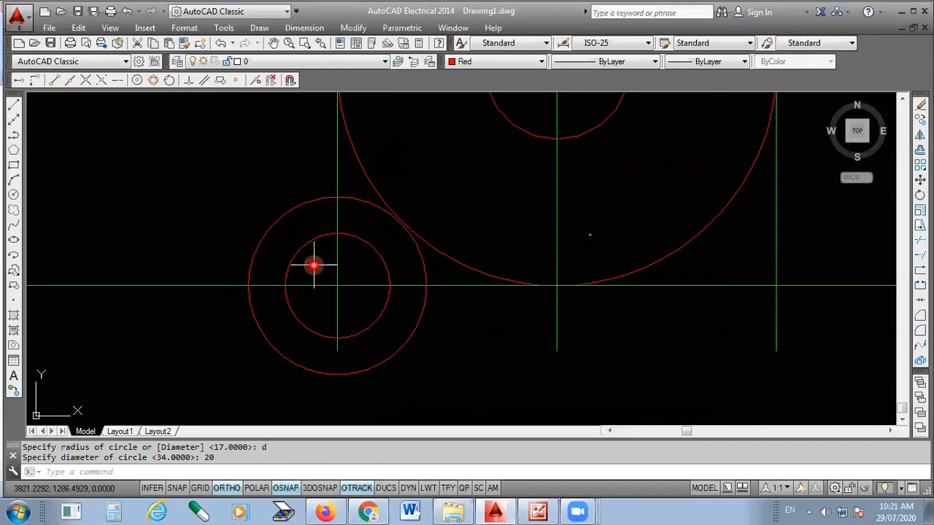
pyautogui.click(316, 265)
pyautogui.click(255, 206)
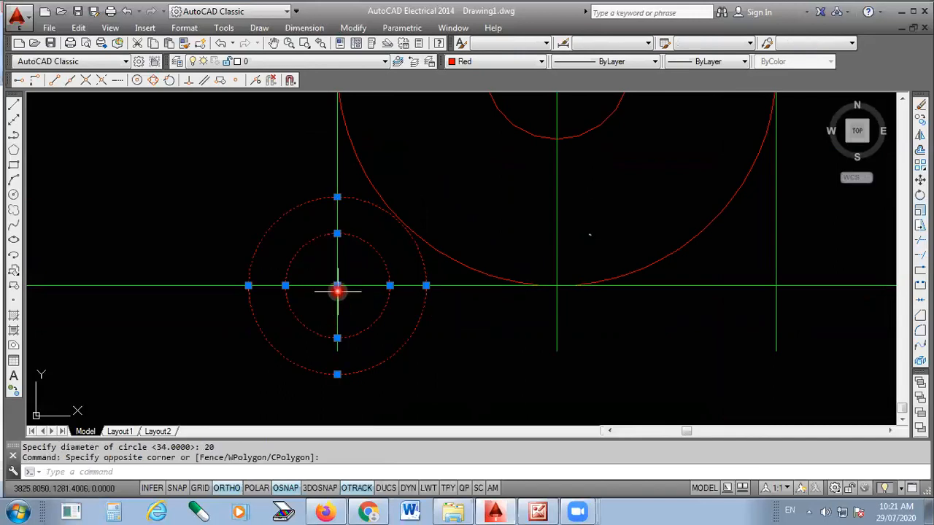
pyautogui.click(920, 119)
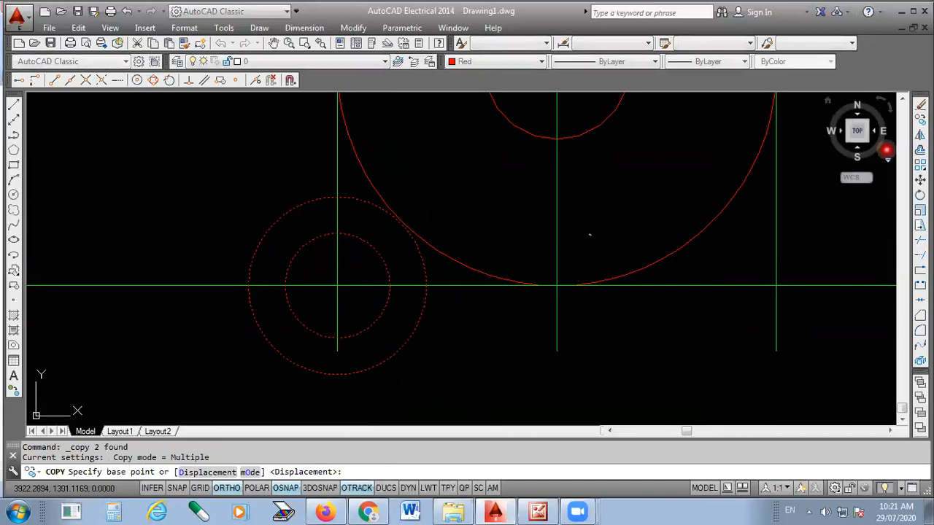
pyautogui.click(337, 286)
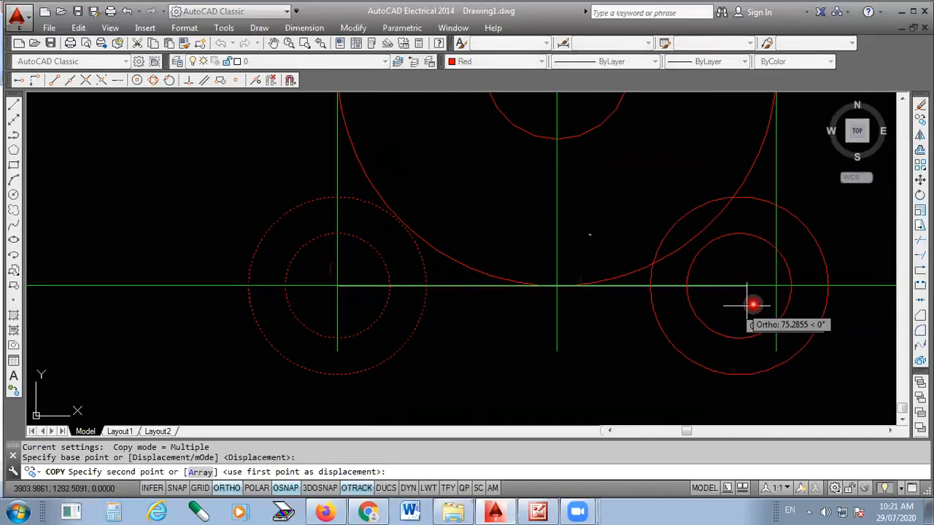
pyautogui.click(776, 286)
pyautogui.press('Escape')
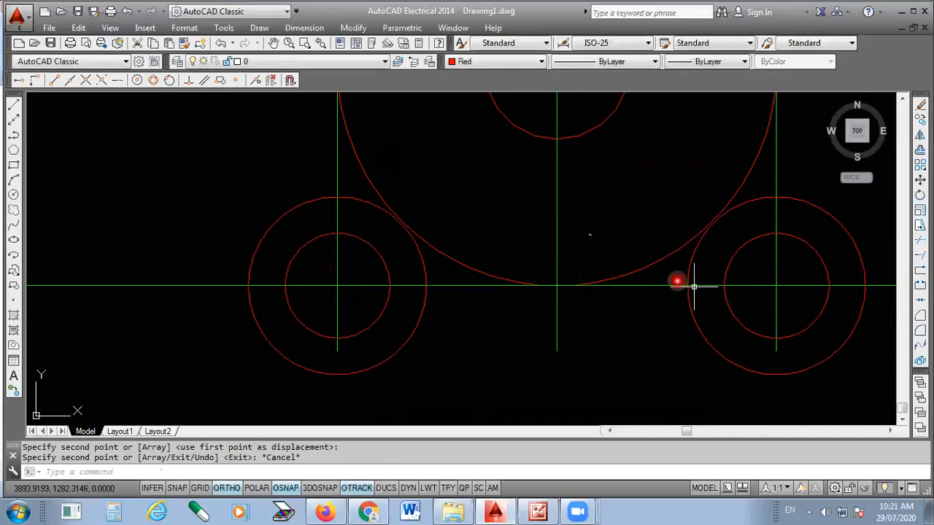
pyautogui.scroll(-3, 465, 267)
pyautogui.scroll(-2, 551, 321)
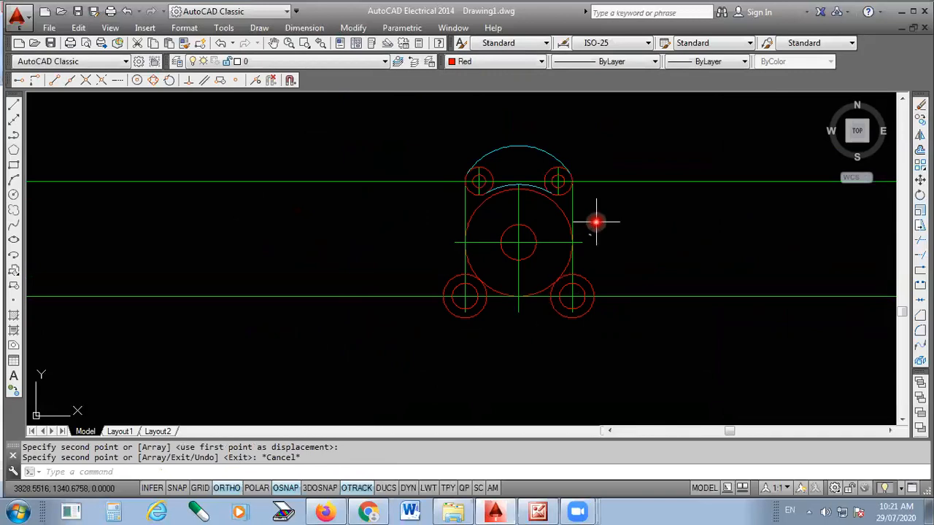
pyautogui.scroll(2, 595, 221)
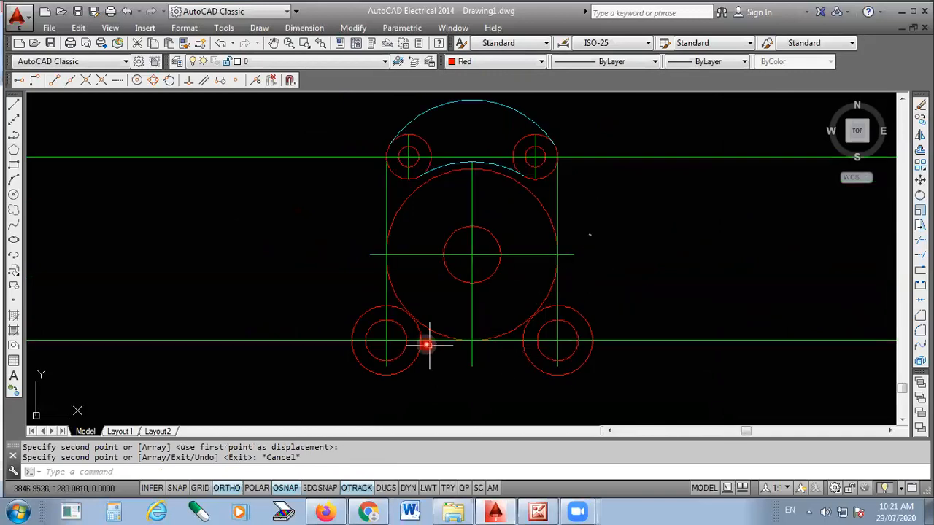
# Step: Switch to the reference picture, mark the 12R fillets and the lower 25R arc in red, and clear the marks
pyautogui.click(539, 511)
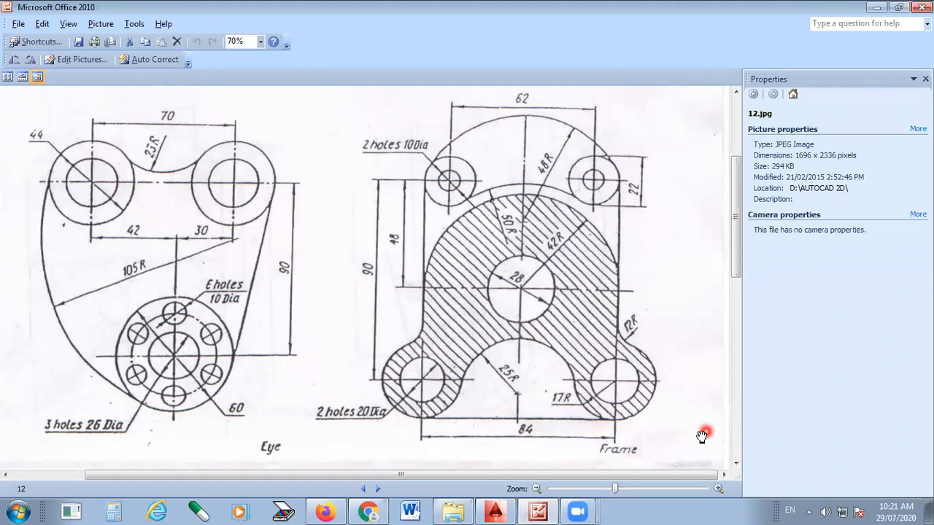
pyautogui.click(618, 330)
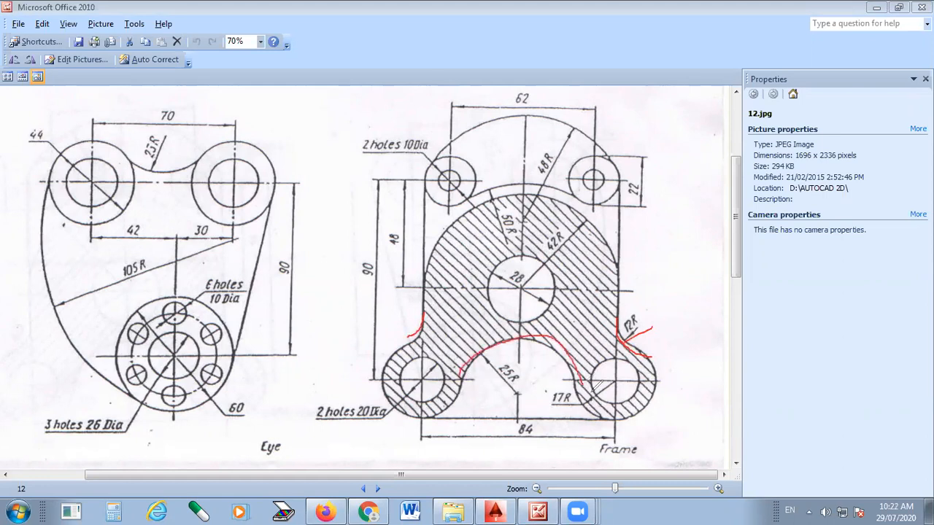
pyautogui.moveTo(678, 416)
pyautogui.mouseDown()
pyautogui.moveTo(590, 360)
pyautogui.moveTo(398, 390)
pyautogui.moveTo(420, 321)
pyautogui.mouseUp()
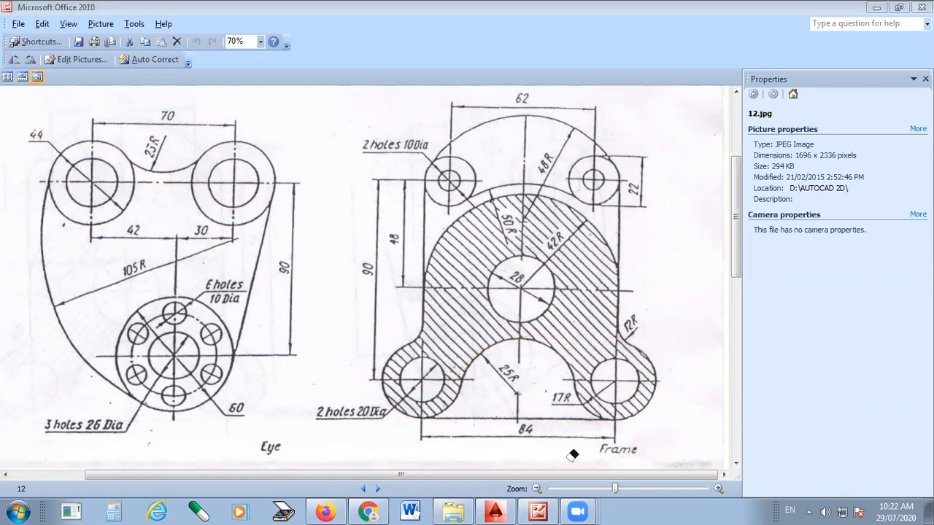
# Step: Switch back to the AutoCAD drawing and set the current colour to Cyan
pyautogui.click(495, 511)
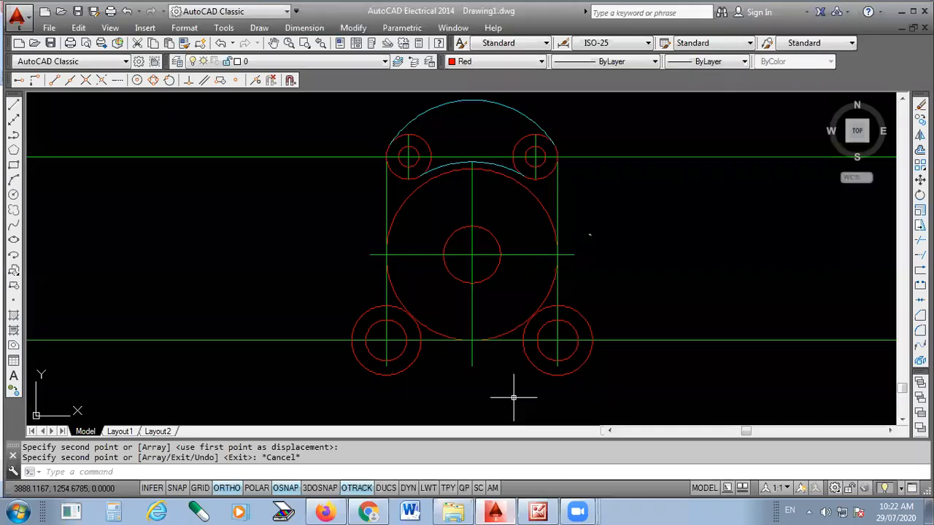
pyautogui.scroll(4, 397, 239)
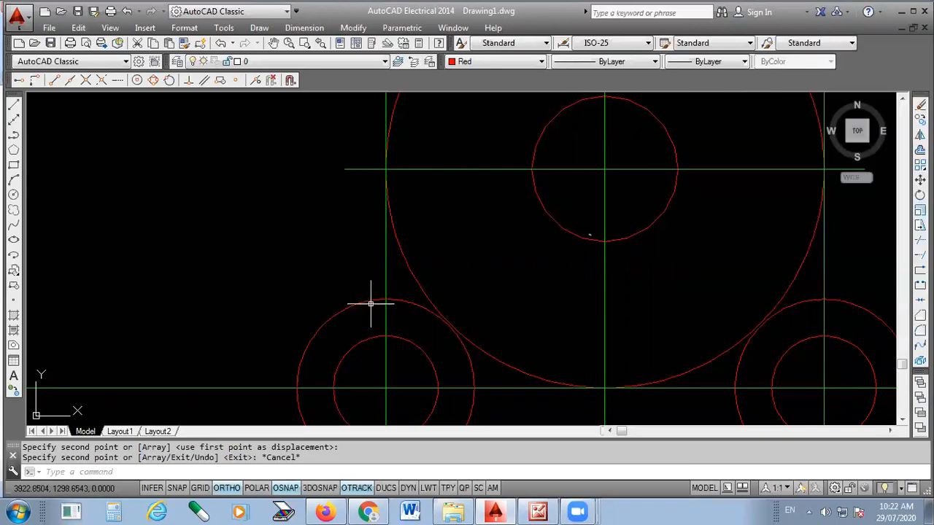
pyautogui.scroll(-2, 376, 310)
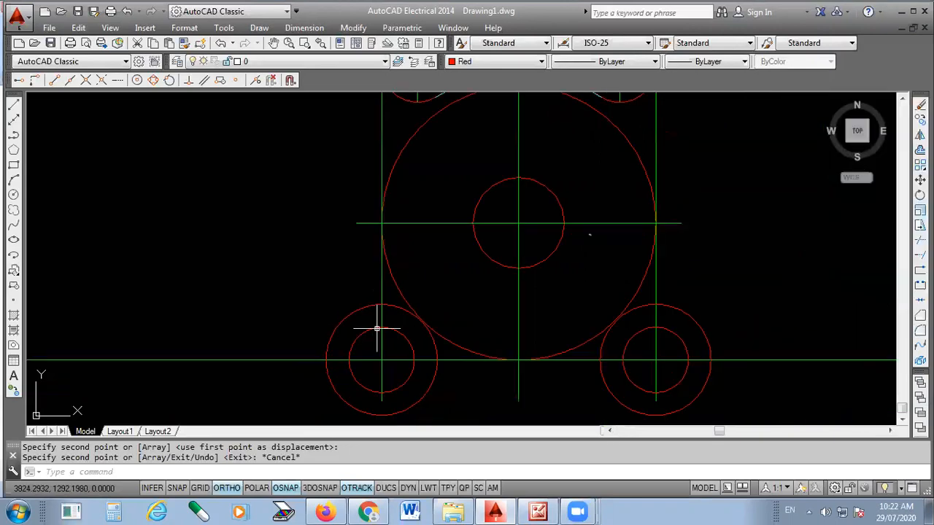
pyautogui.scroll(4, 392, 295)
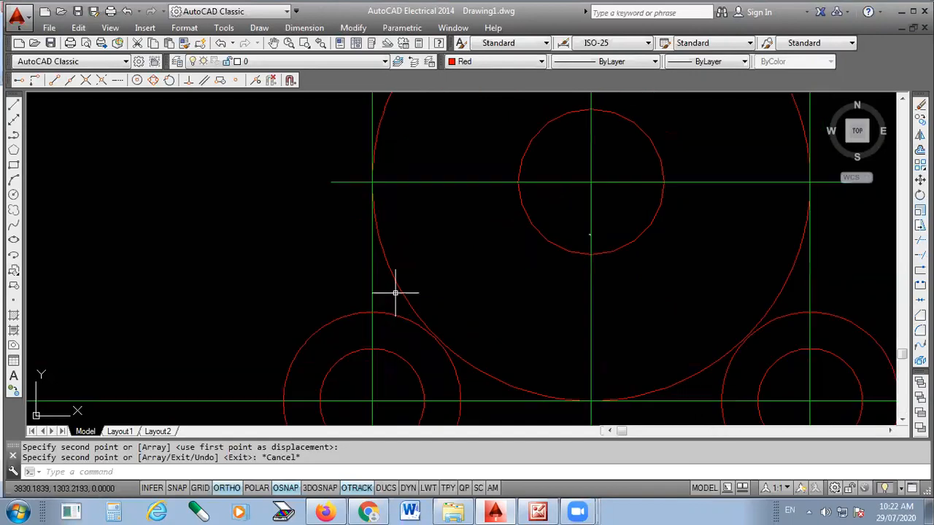
pyautogui.scroll(-4, 355, 309)
pyautogui.scroll(2, 683, 326)
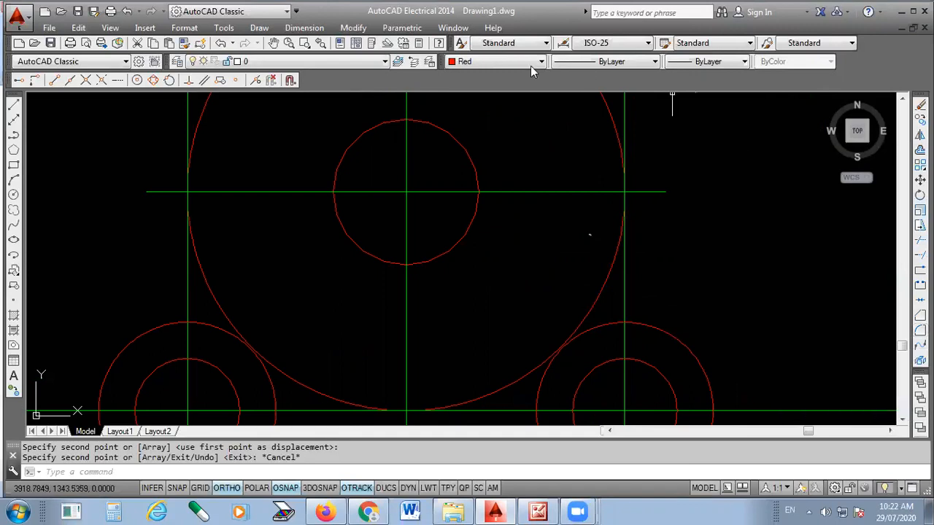
pyautogui.click(503, 63)
pyautogui.click(475, 131)
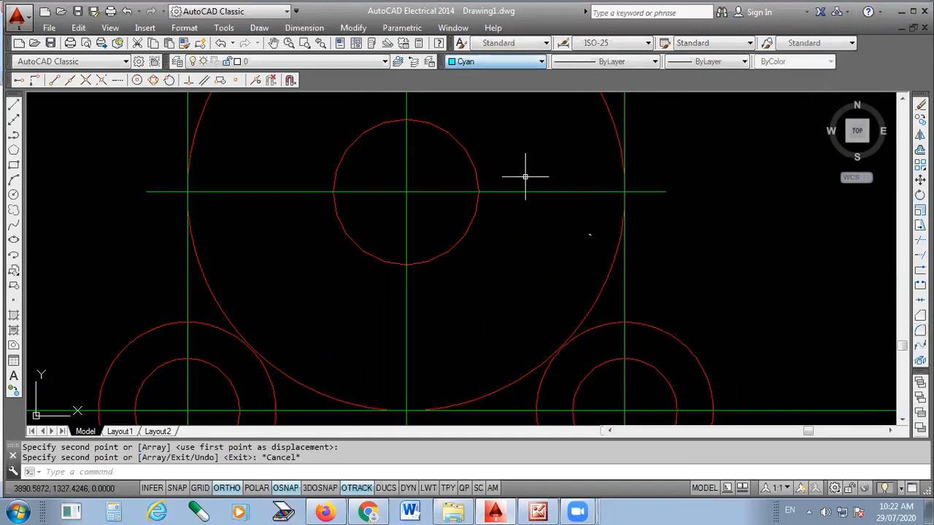
# Step: Fillet the outer lower left circle and the large central circle with a radius of 12
pyautogui.click(920, 330)
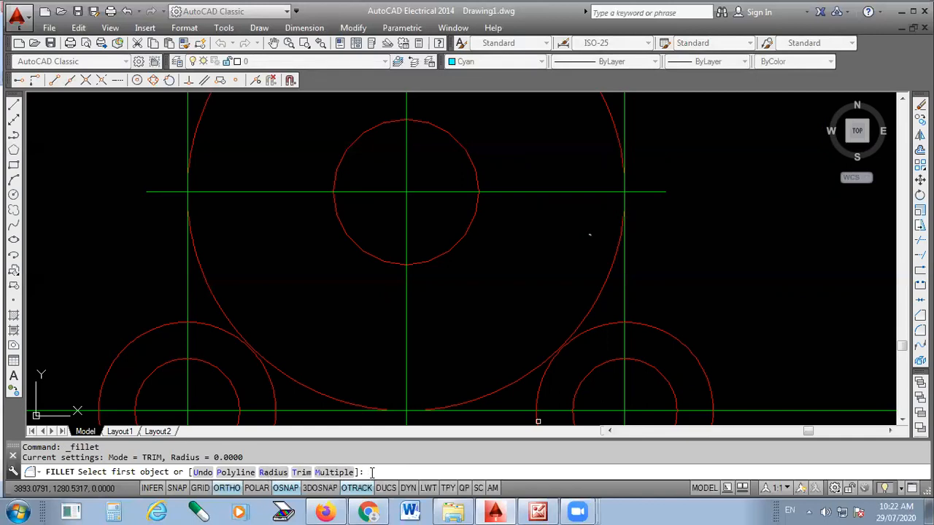
pyautogui.rightClick(498, 268)
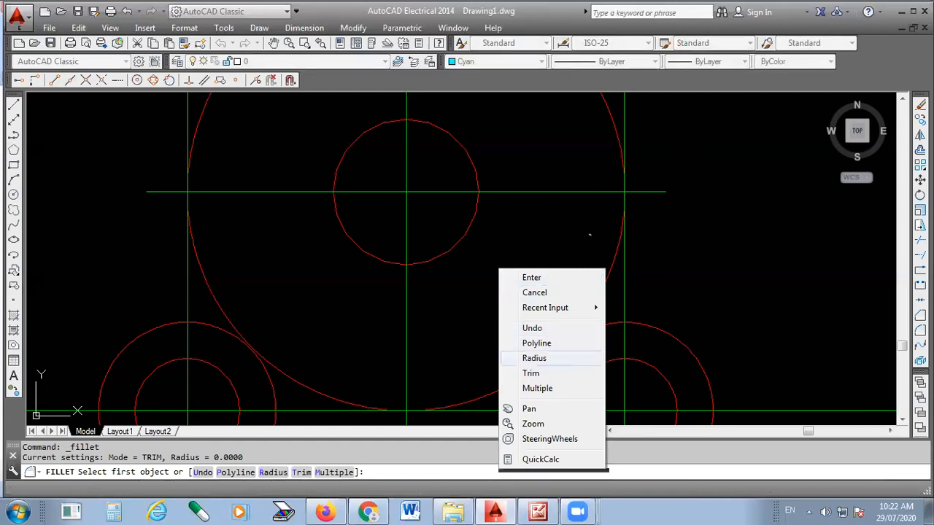
pyautogui.click(534, 358)
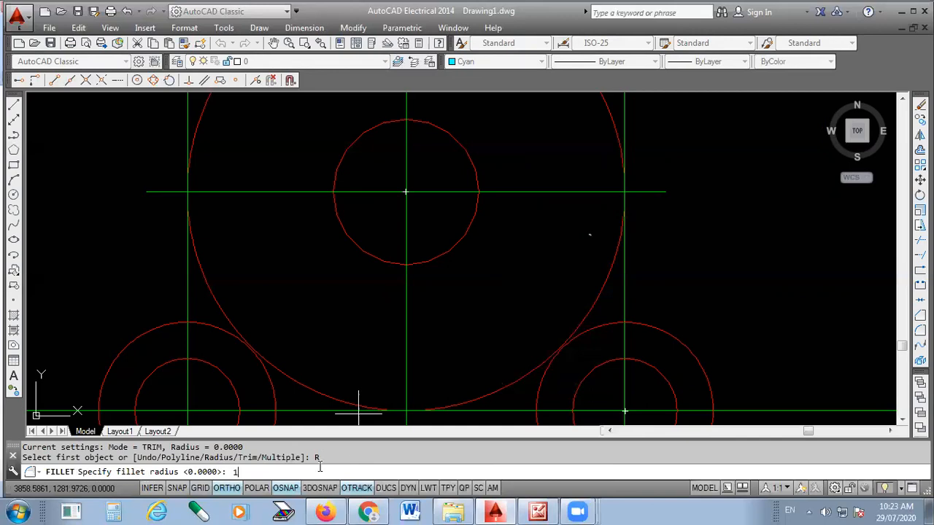
pyautogui.press('Return')
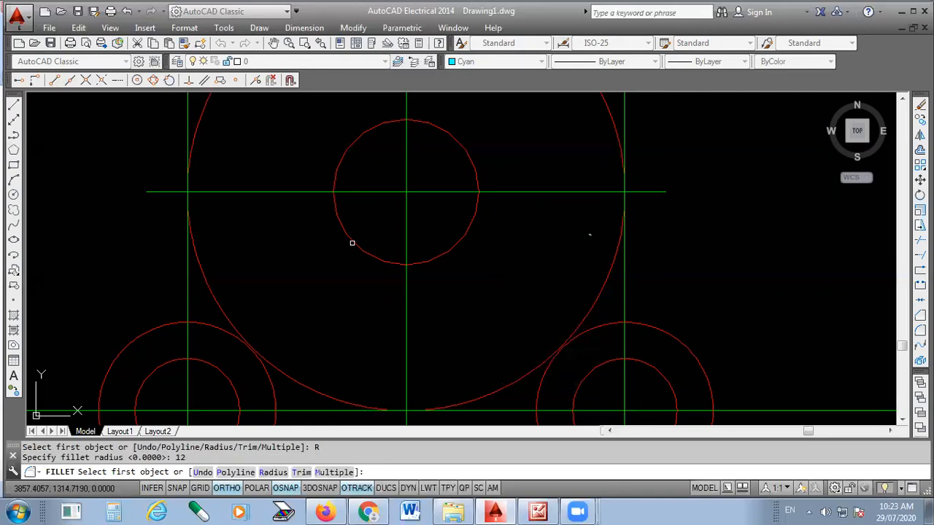
pyautogui.scroll(4, 159, 310)
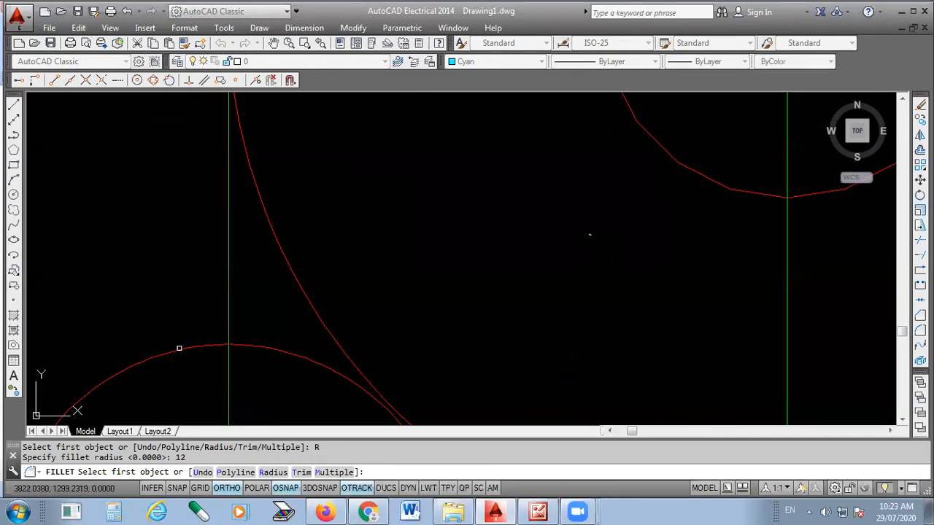
pyautogui.click(183, 349)
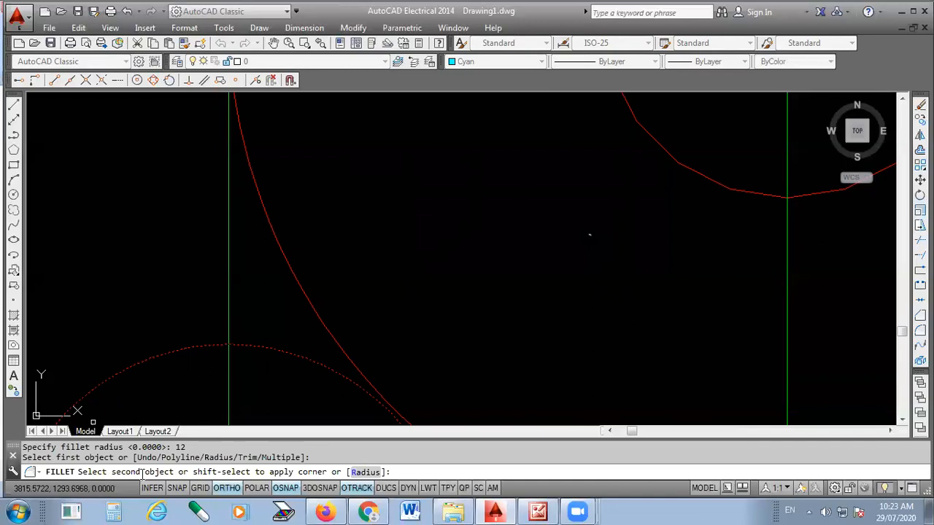
pyautogui.click(281, 257)
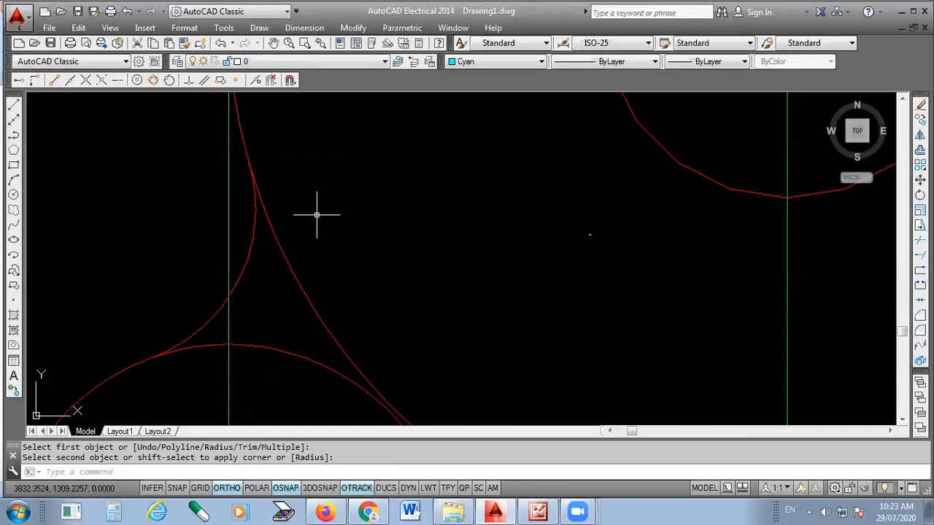
pyautogui.scroll(-1, 450, 413)
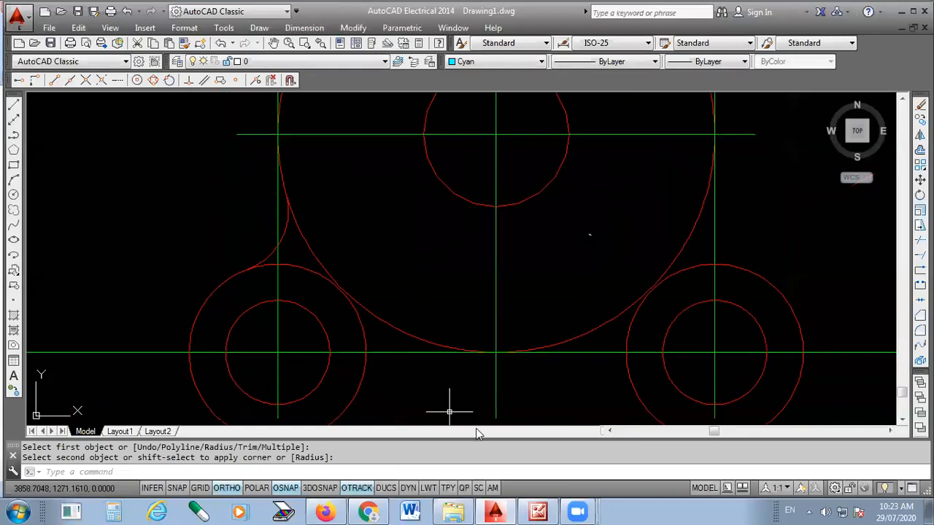
pyautogui.click(278, 224)
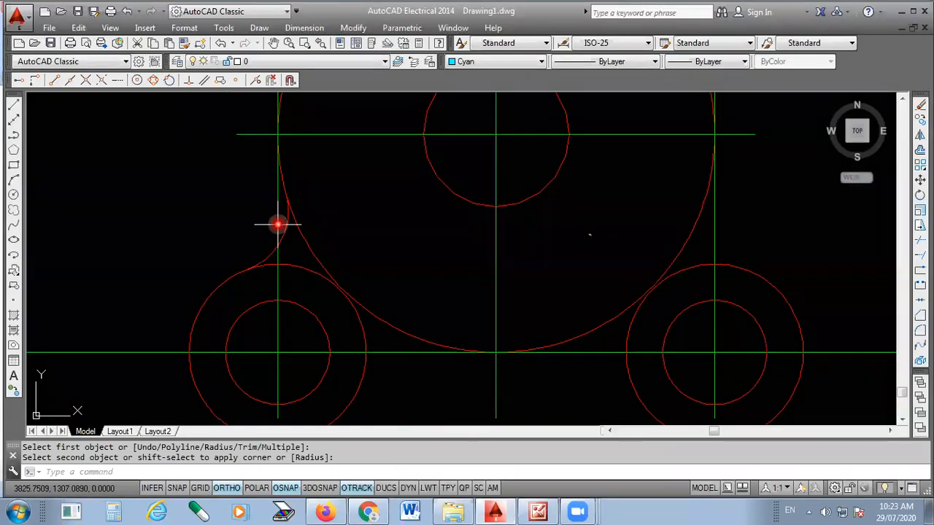
pyautogui.scroll(-2, 223, 288)
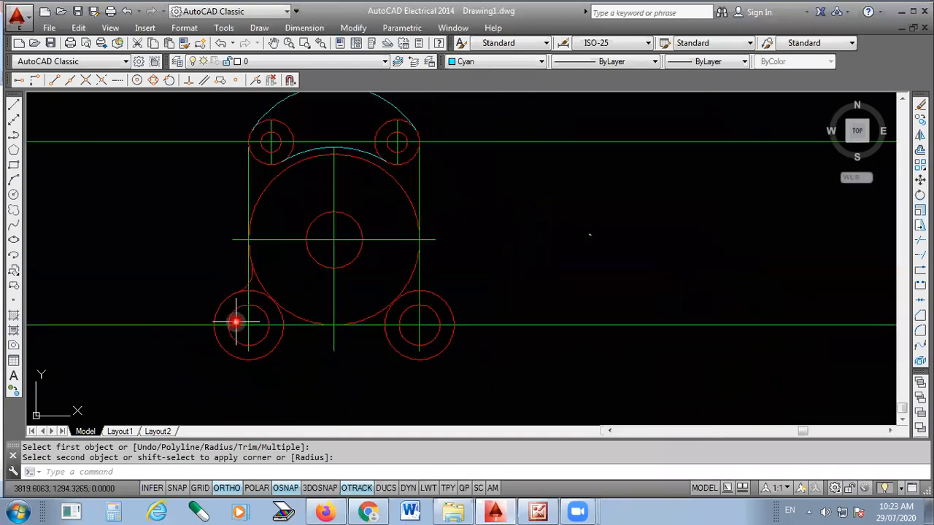
pyautogui.scroll(2, 244, 271)
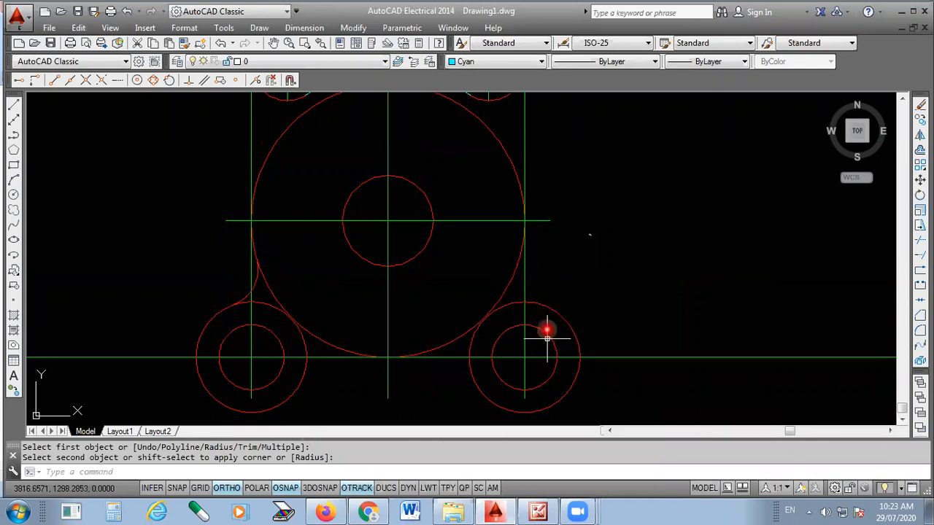
# Step: Draw a 12 radius circle tangent to the outer lower right circle and the large central circle, using the tan tan radius option
pyautogui.click(14, 194)
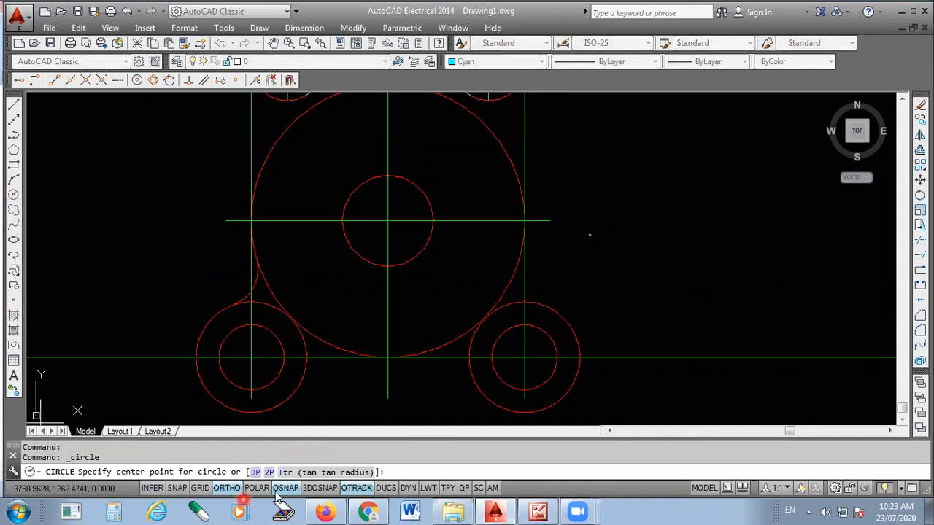
pyautogui.click(308, 474)
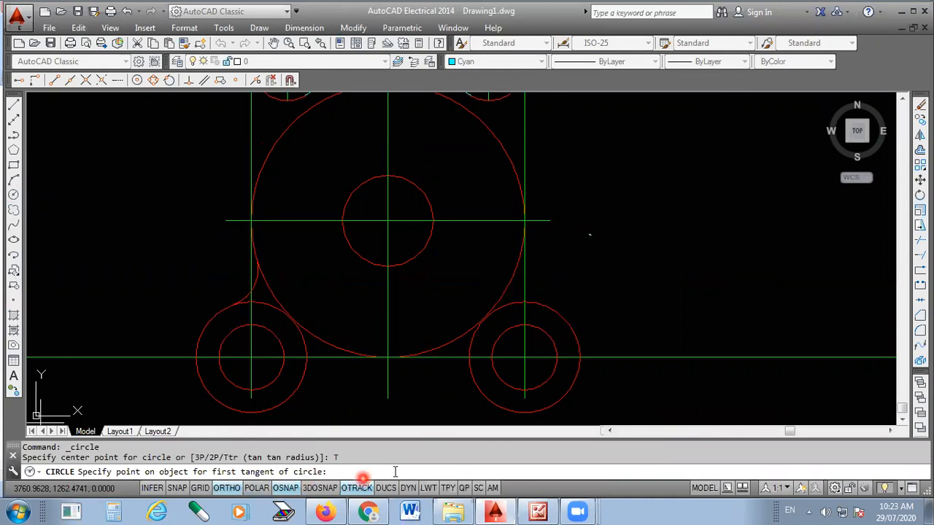
pyautogui.scroll(4, 552, 265)
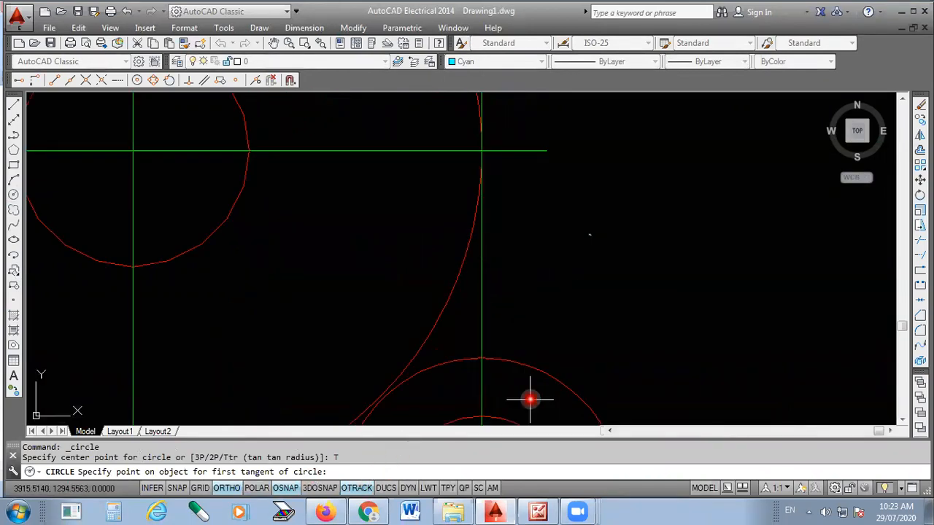
pyautogui.click(538, 369)
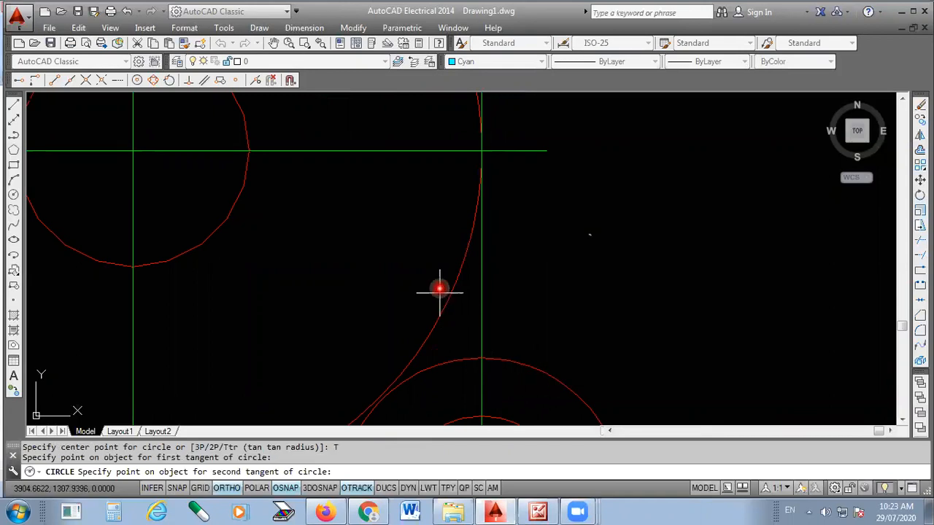
pyautogui.click(458, 266)
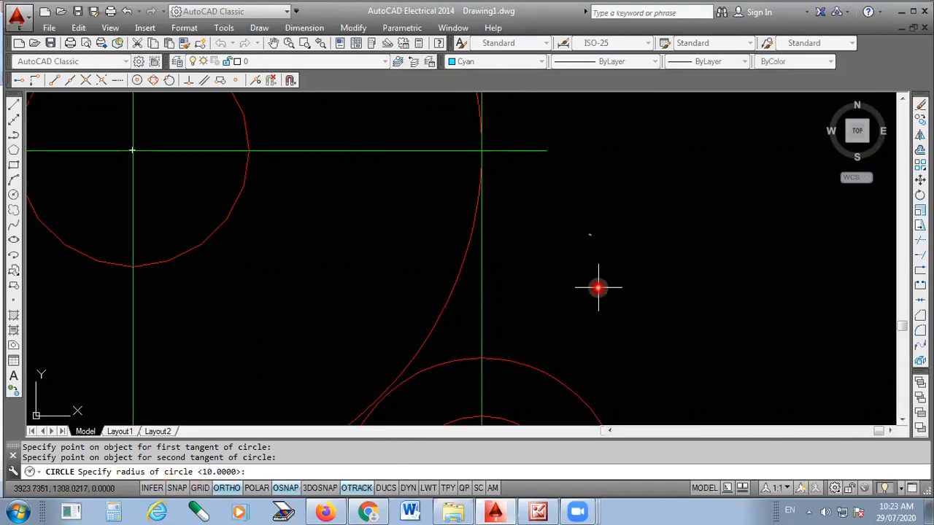
pyautogui.write('12')
pyautogui.press('Return')
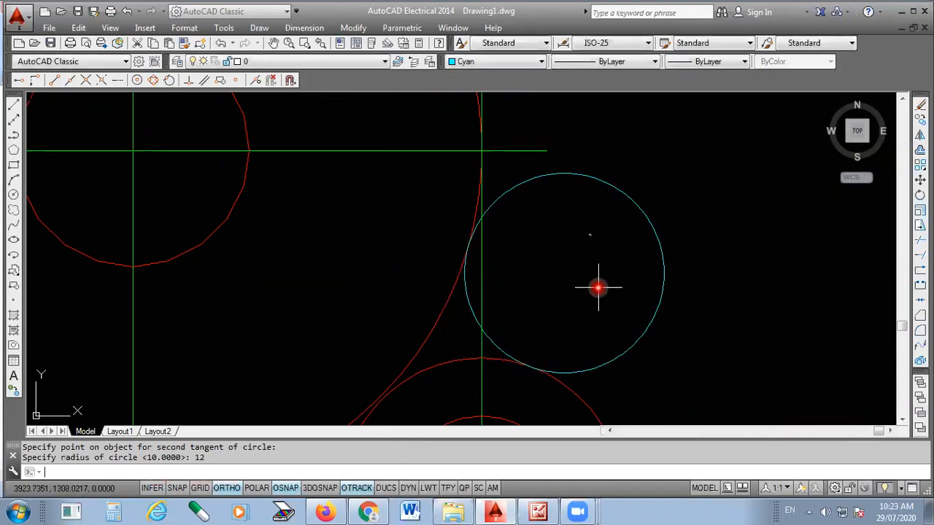
pyautogui.scroll(-5, 621, 281)
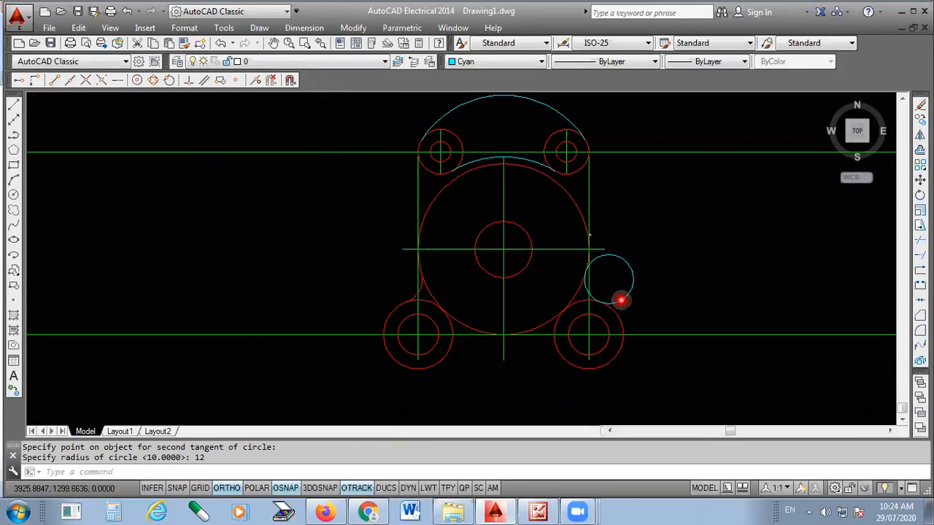
# Step: Change the colour of the lower left fillet arc to Cyan
pyautogui.scroll(2, 620, 298)
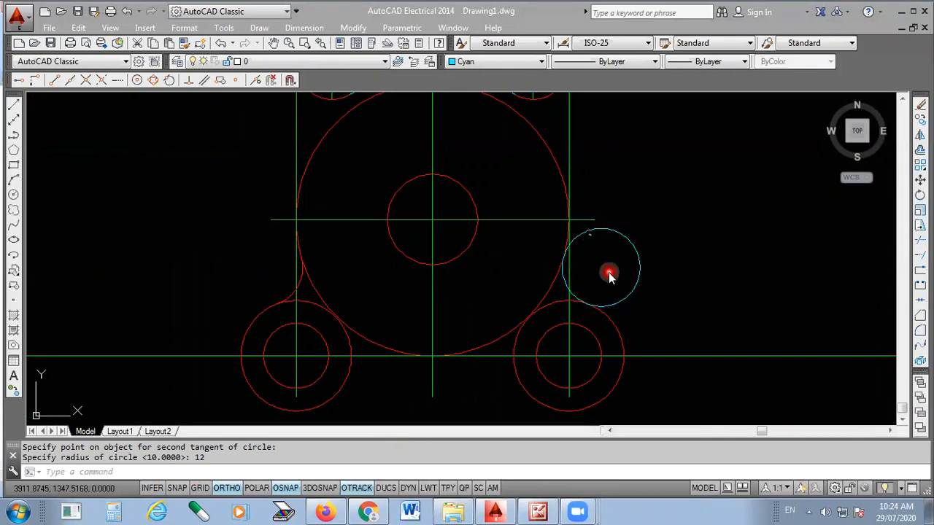
pyautogui.scroll(2, 610, 273)
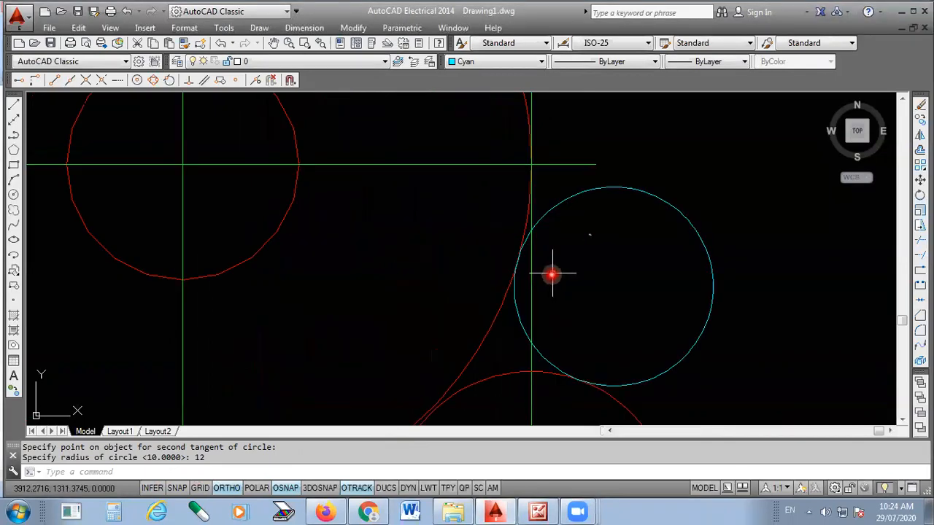
pyautogui.scroll(-2, 555, 277)
pyautogui.scroll(4, 277, 294)
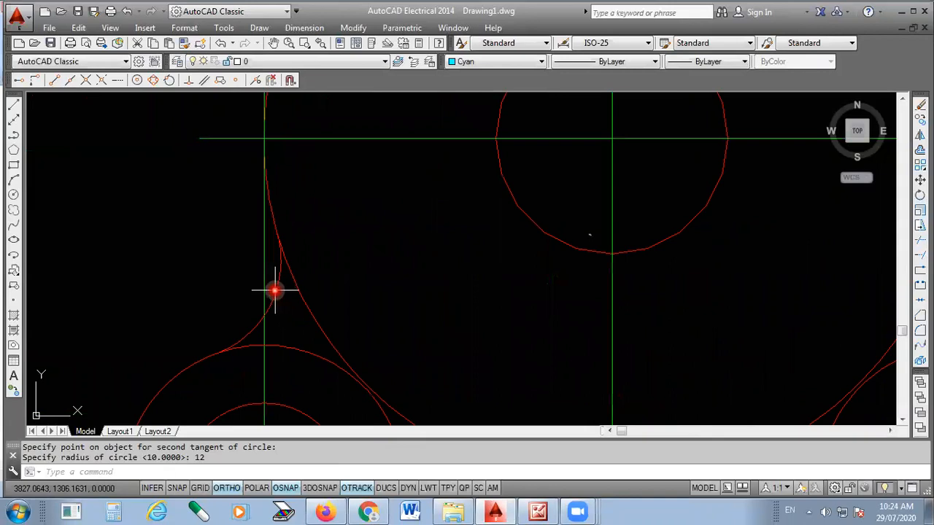
pyautogui.click(274, 293)
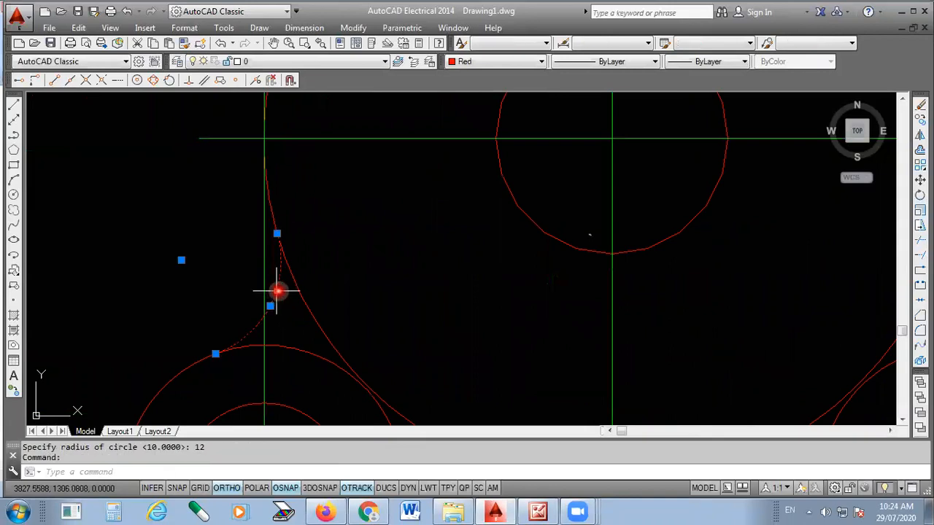
pyautogui.click(487, 66)
pyautogui.click(467, 130)
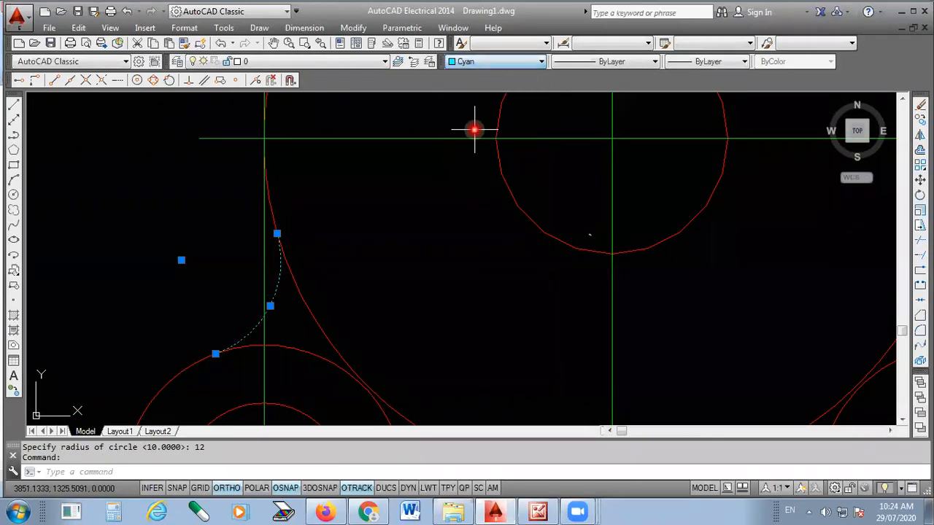
pyautogui.press('Escape')
pyautogui.scroll(-4, 387, 199)
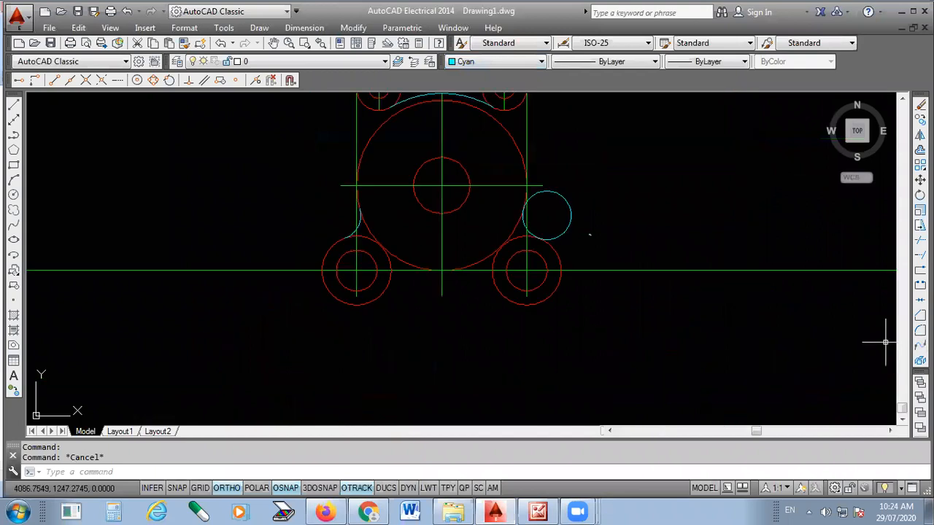
# Step: Trim the 12 radius circle to the fillet arc between its tangent circles, and cut the right vertical line's segment inside it
pyautogui.click(920, 241)
pyautogui.scroll(8, 541, 187)
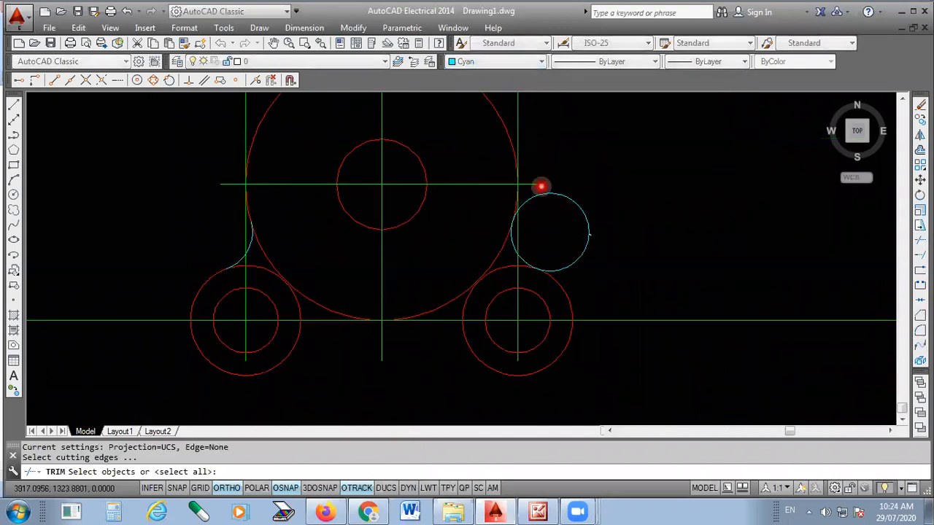
pyautogui.press('Return')
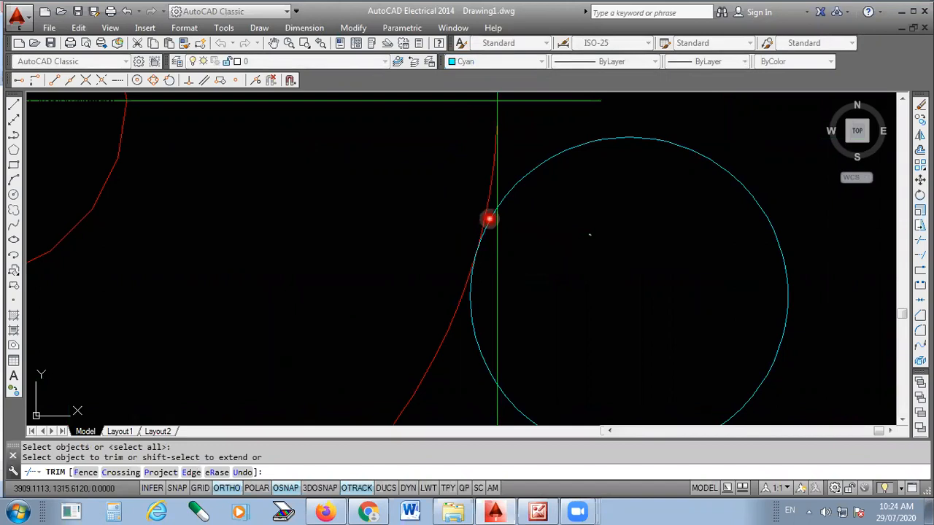
pyautogui.click(503, 234)
pyautogui.click(481, 285)
pyautogui.scroll(-2, 537, 289)
pyautogui.scroll(3, 590, 354)
pyautogui.click(563, 351)
pyautogui.scroll(-5, 677, 336)
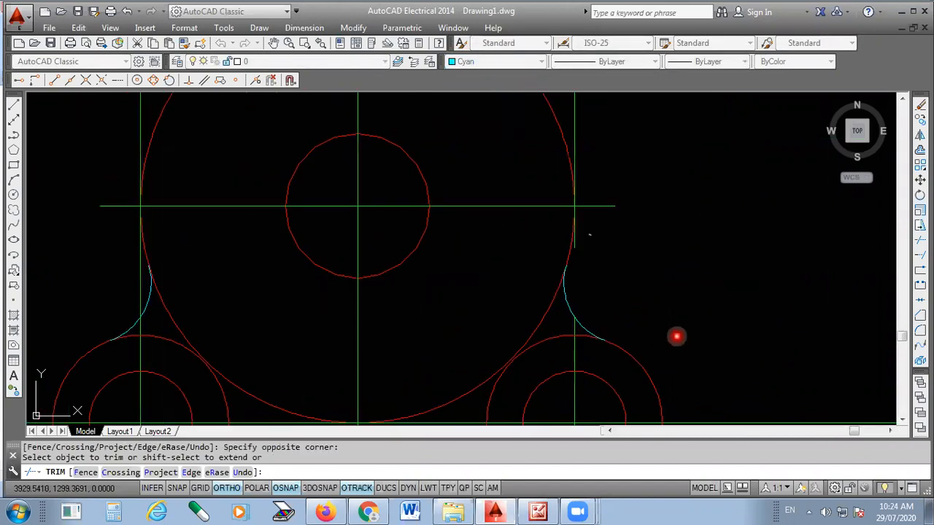
# Step: Trim the left vertical line where it crosses the lower left fillet arc
pyautogui.scroll(5, 284, 336)
pyautogui.click(394, 310)
pyautogui.click(396, 292)
pyautogui.scroll(-5, 358, 308)
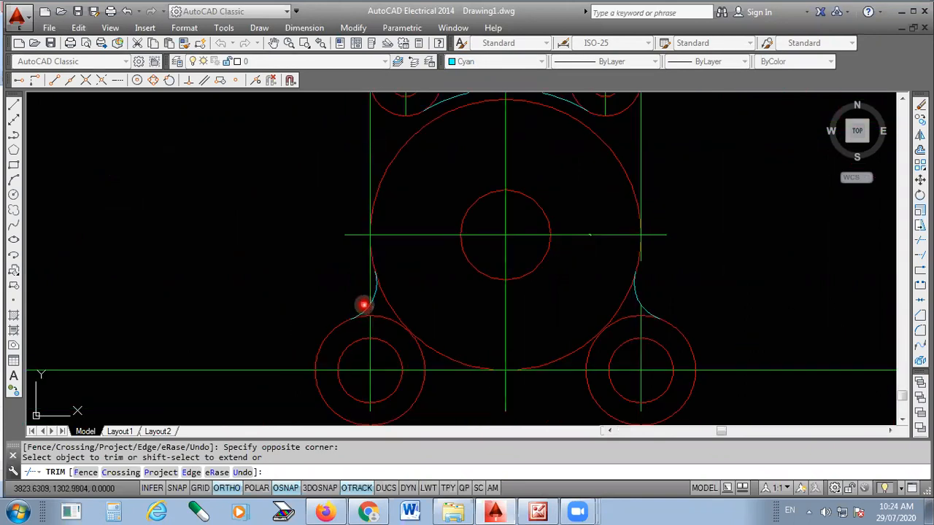
pyautogui.scroll(-2, 388, 280)
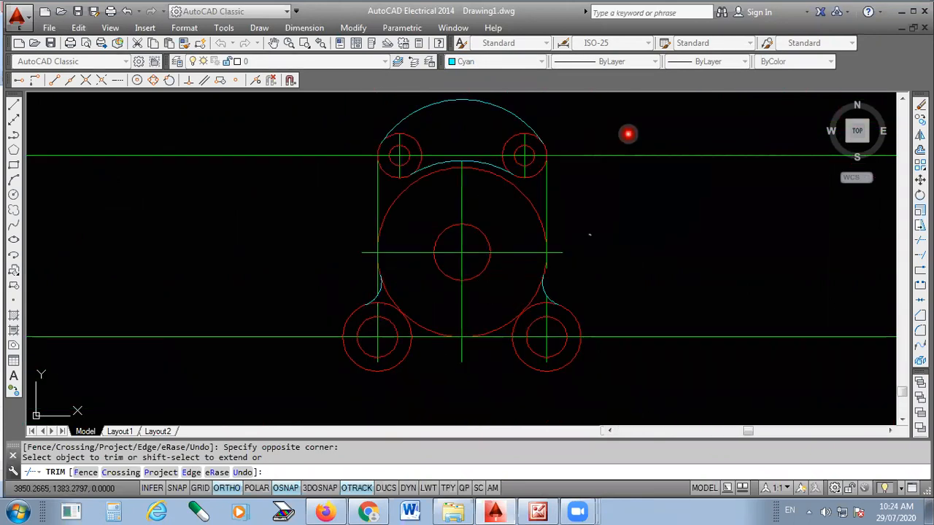
# Step: Trim both horizontal construction lines where they extend beyond the outer upper and lower circles on either side
pyautogui.click(628, 133)
pyautogui.click(606, 401)
pyautogui.click(304, 143)
pyautogui.click(247, 396)
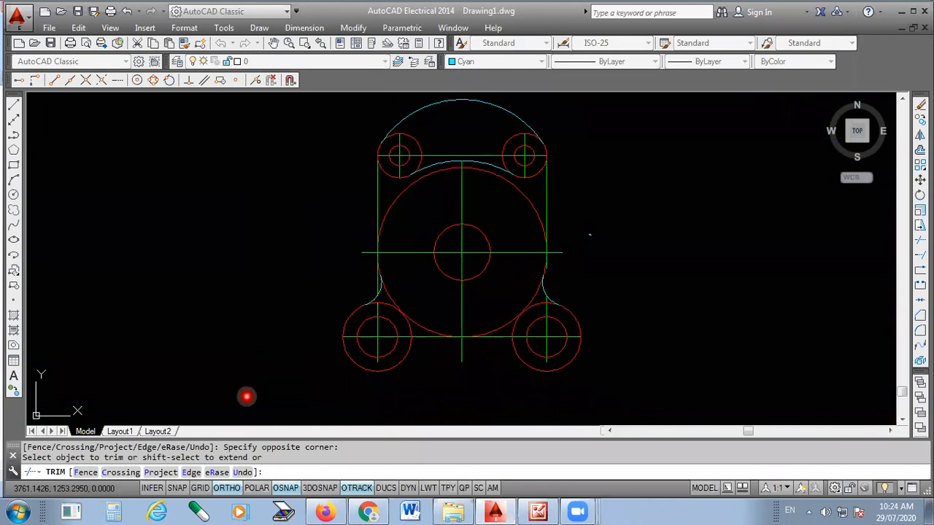
pyautogui.press('Escape')
# Step: Erase the left and right vertical lines running alongside the large central circle
pyautogui.scroll(4, 358, 260)
pyautogui.click(411, 165)
pyautogui.click(381, 167)
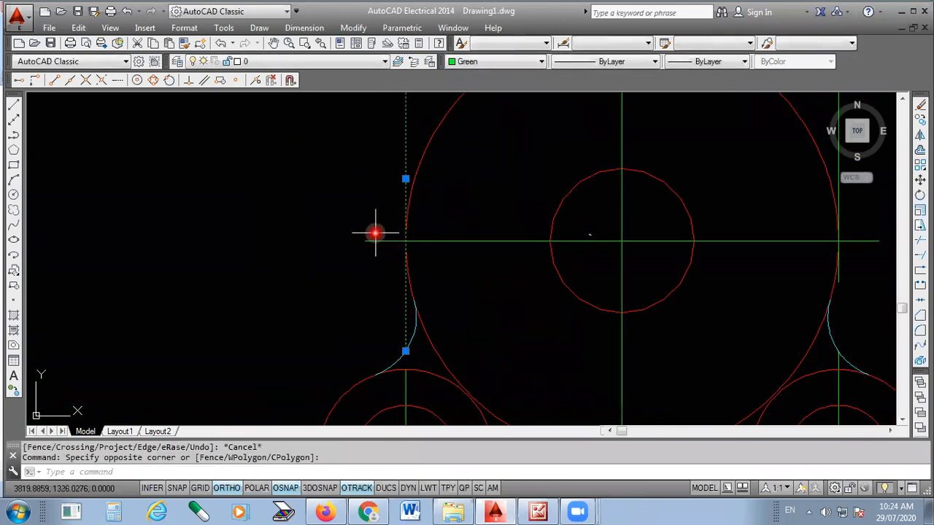
pyautogui.press('Delete')
pyautogui.scroll(-3, 346, 263)
pyautogui.click(577, 195)
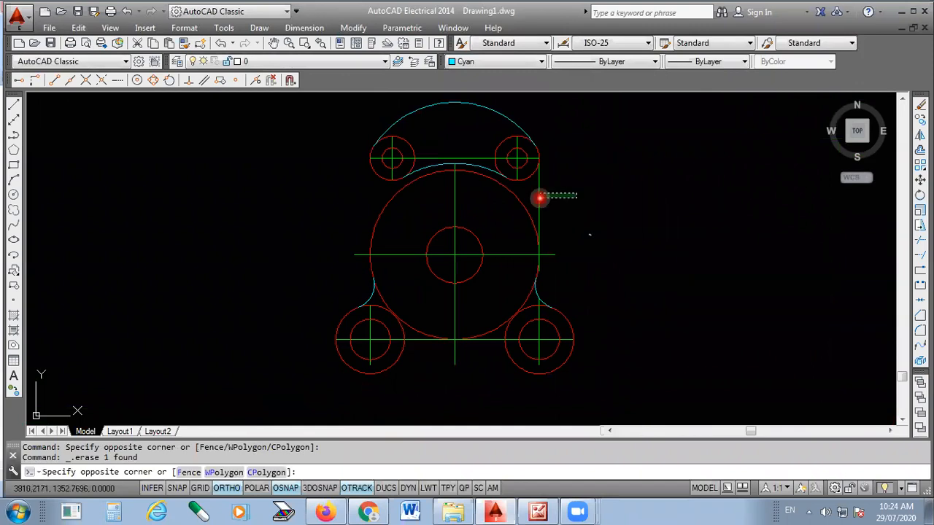
pyautogui.click(539, 197)
pyautogui.press('Delete')
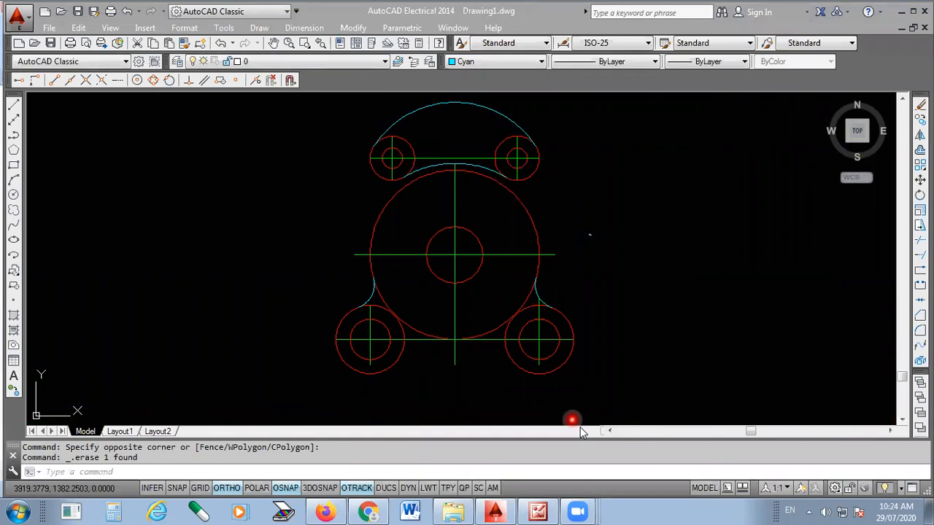
# Step: Switch to picture 12.jpg and examine the 25R arc between the Frame's two lower circles, marking its radius and tangent sides
pyautogui.hotkey('alt', 'Tab')
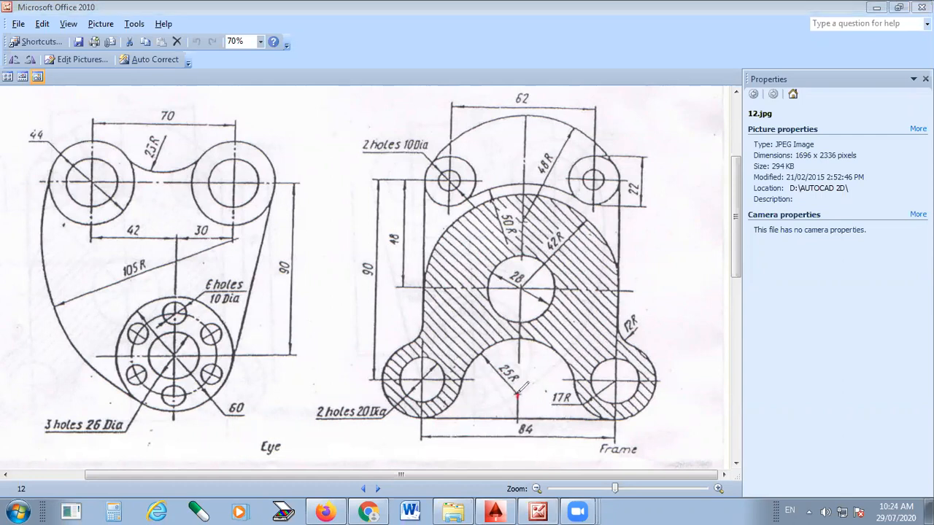
pyautogui.moveTo(459, 380); pyautogui.dragTo(585, 380)
pyautogui.moveTo(518, 389); pyautogui.dragTo(483, 355)
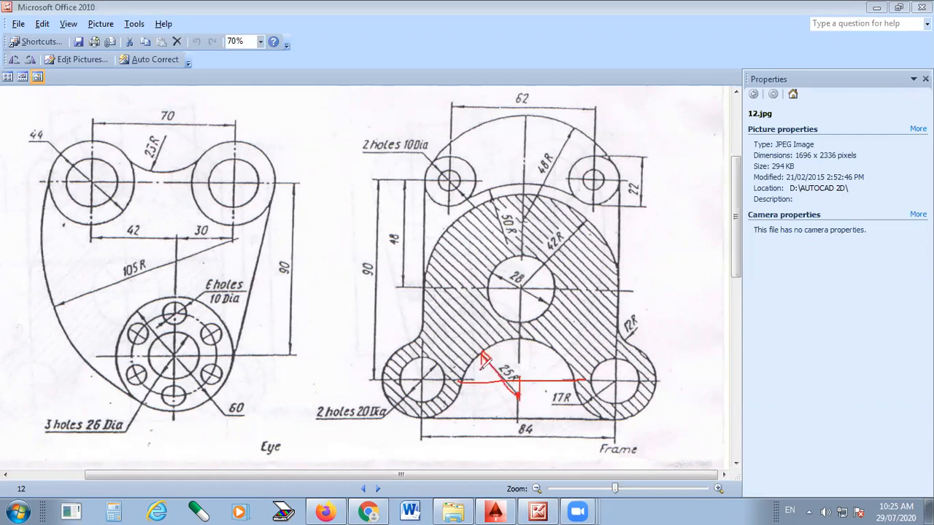
pyautogui.moveTo(503, 360)
pyautogui.mouseDown()
pyautogui.moveTo(511, 392)
pyautogui.moveTo(527, 371)
pyautogui.moveTo(518, 359)
pyautogui.mouseUp()
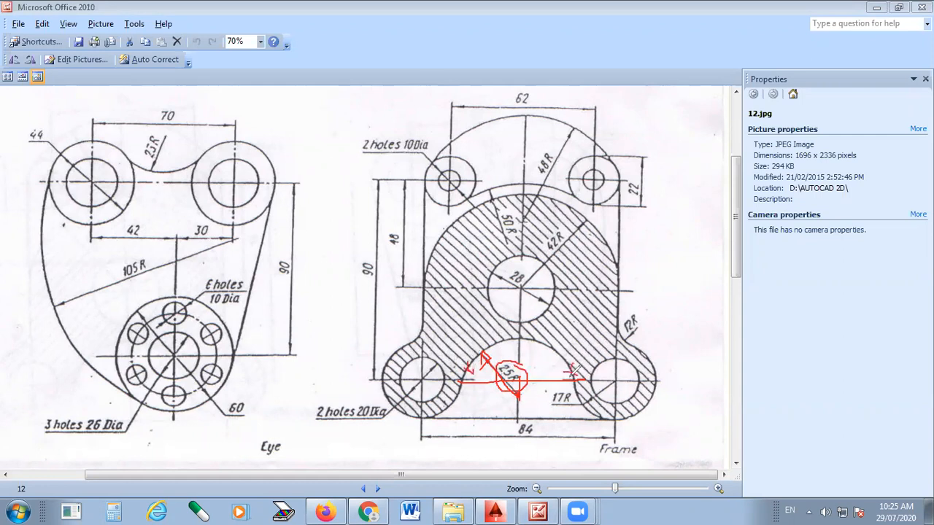
pyautogui.moveTo(578, 371); pyautogui.dragTo(589, 354)
pyautogui.moveTo(548, 381)
pyautogui.mouseDown()
pyautogui.moveTo(477, 381)
pyautogui.moveTo(466, 349)
pyautogui.moveTo(575, 376)
pyautogui.moveTo(590, 361)
pyautogui.mouseUp()
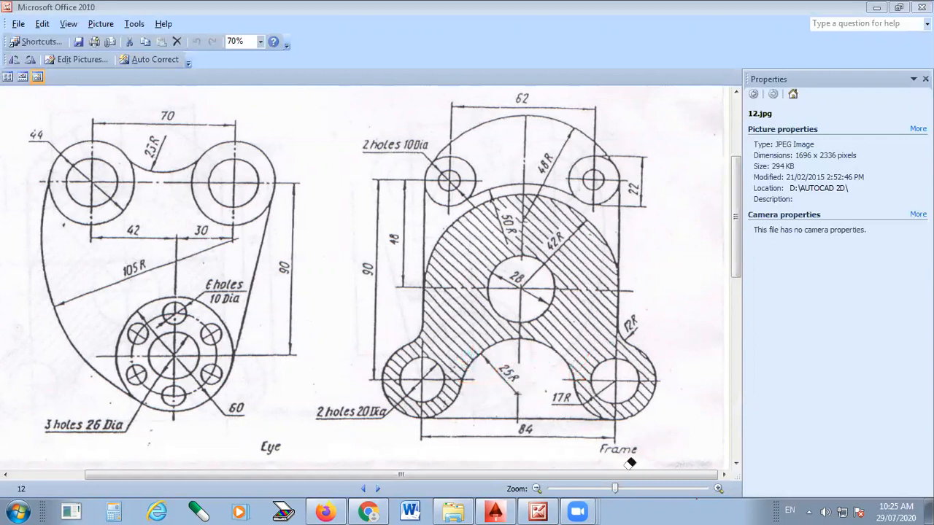
pyautogui.click(505, 504)
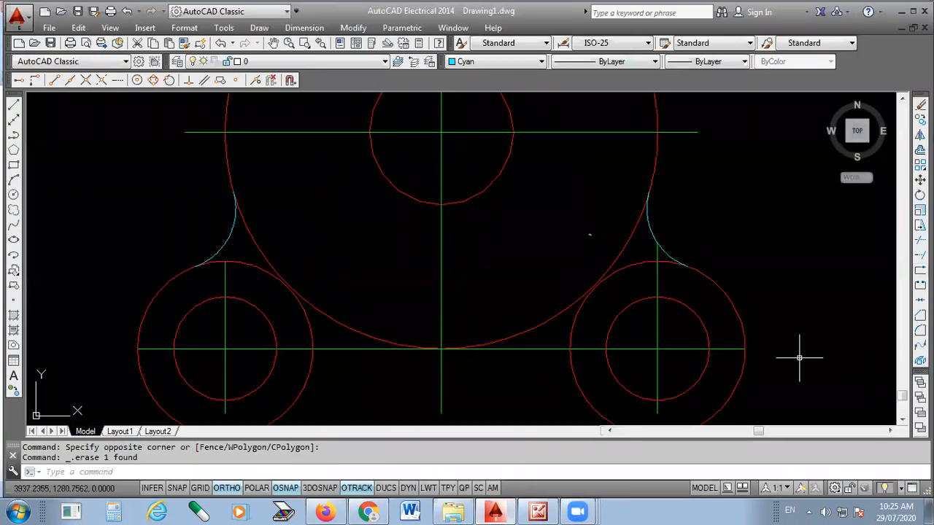
# Step: Draw a 25 radius circle tangent to the two outer lower circles in the AutoCAD drawing, using the tan tan radius option
pyautogui.click(13, 194)
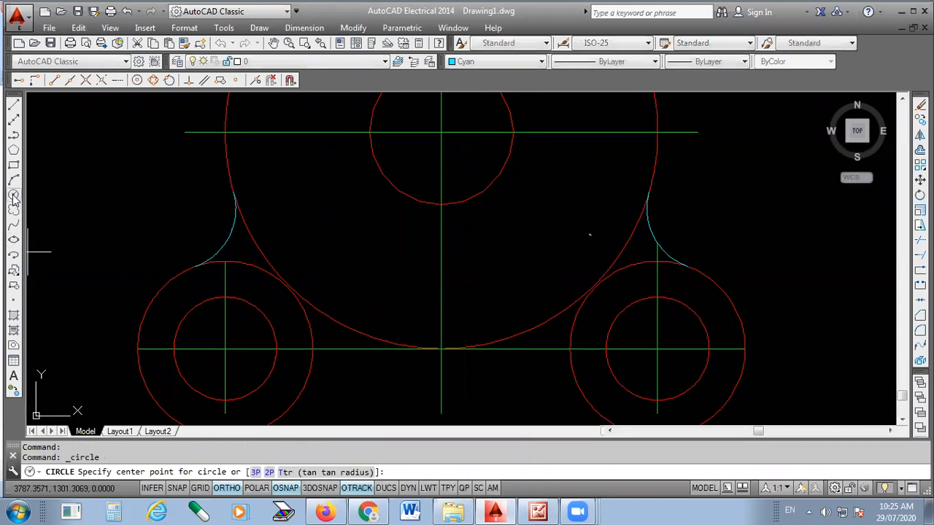
pyautogui.click(315, 475)
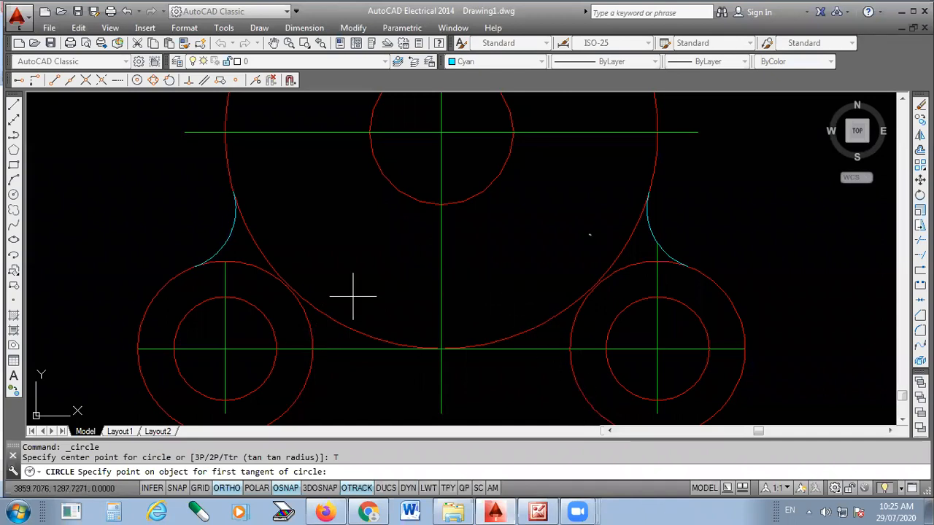
pyautogui.click(310, 370)
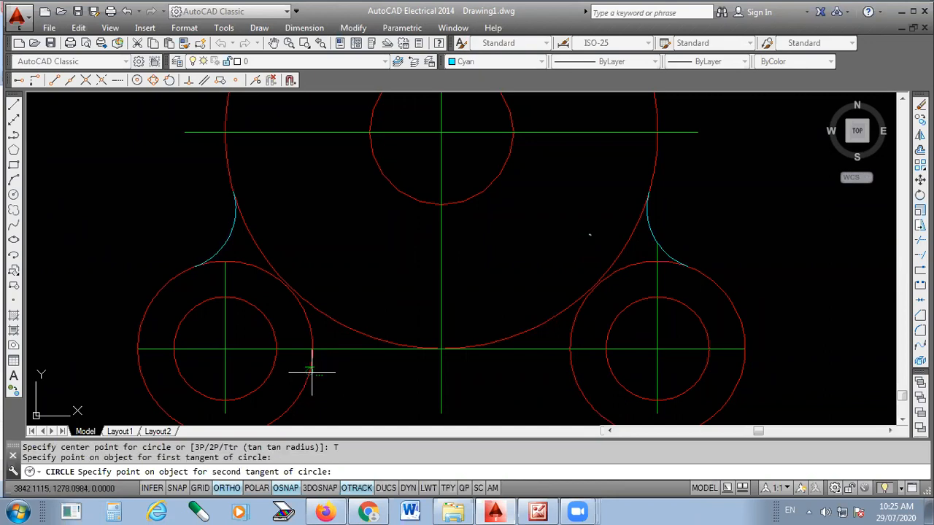
pyautogui.click(573, 373)
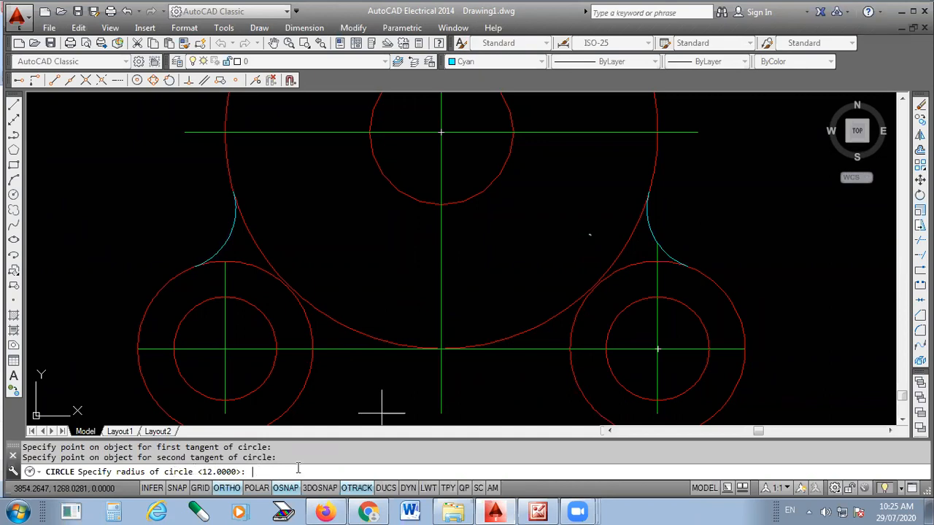
pyautogui.write('25')
pyautogui.press('Return')
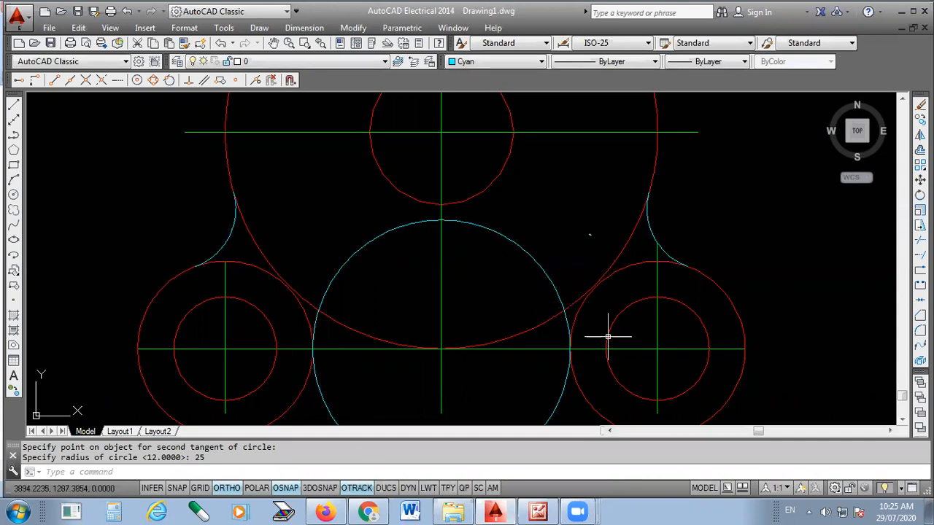
# Step: Trim the 25 radius circle to its upper arc, and cut away the centre lines and large circle portion beneath it
pyautogui.click(920, 239)
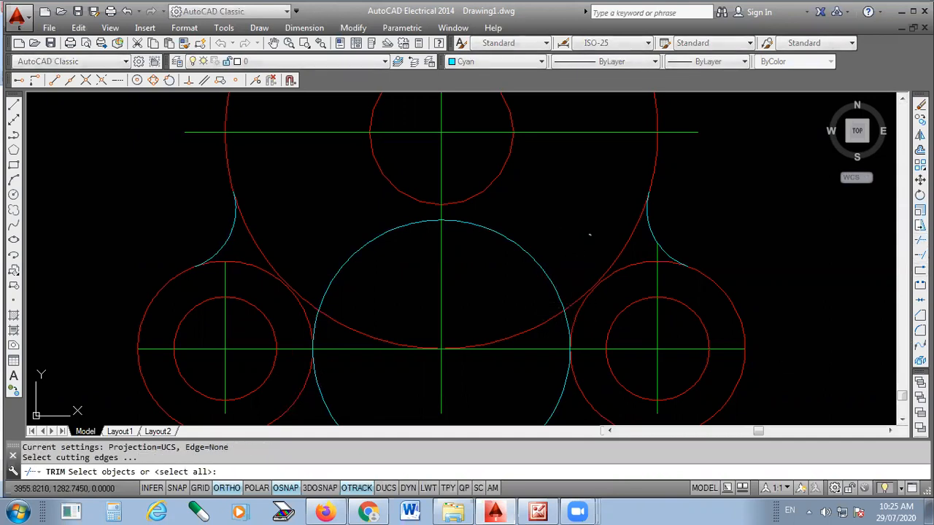
pyautogui.press('Return')
pyautogui.click(568, 377)
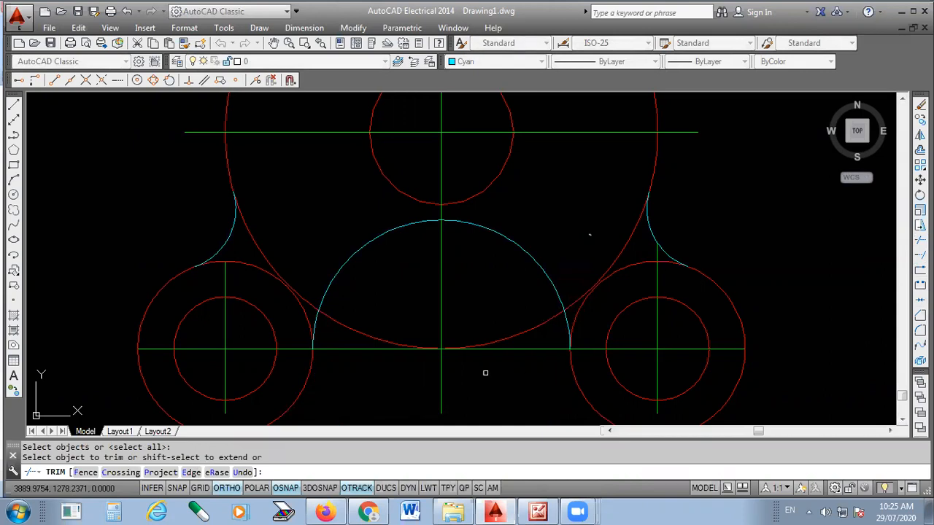
pyautogui.click(337, 366)
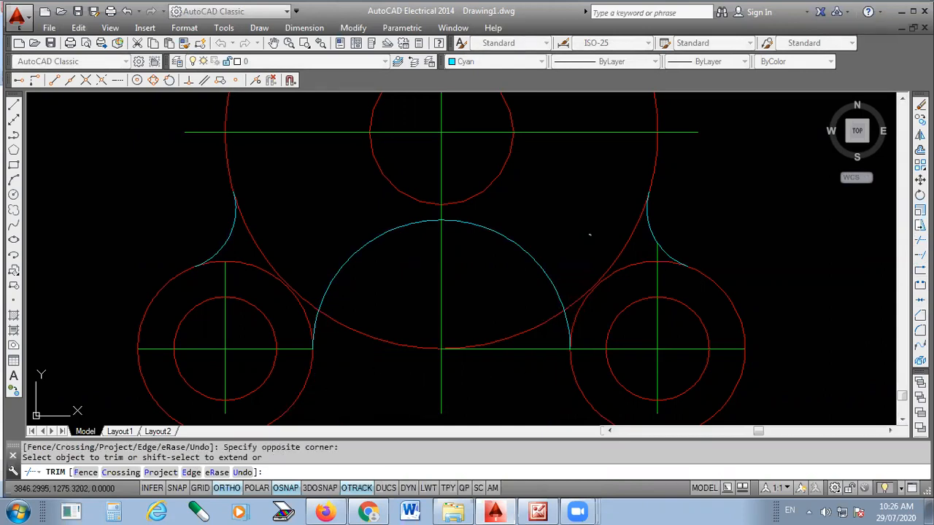
pyautogui.click(365, 413)
pyautogui.scroll(2, 288, 304)
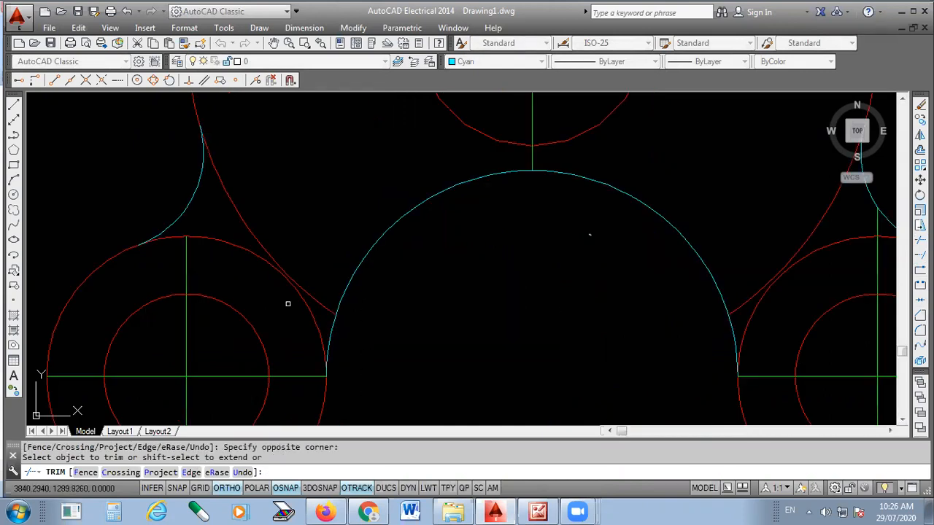
pyautogui.scroll(-2, 363, 298)
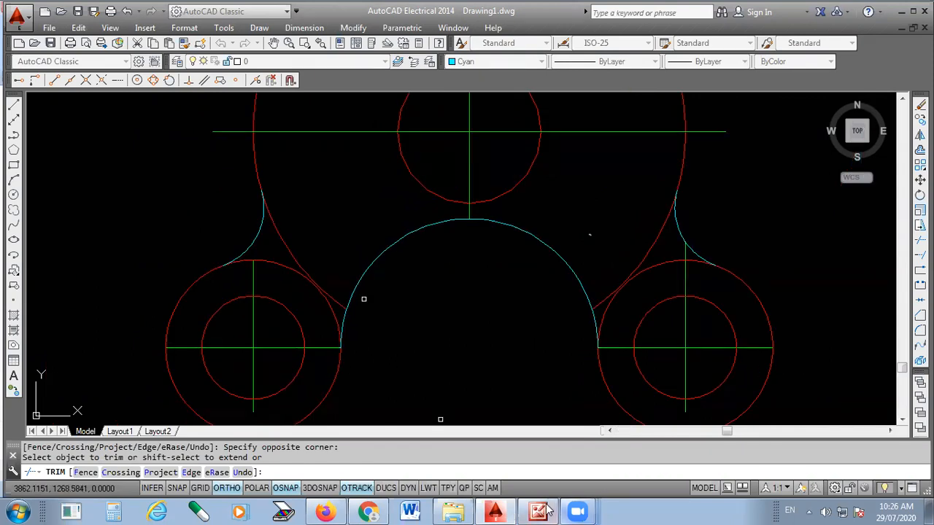
# Step: Check the Frame in picture 12.jpg and trim the large circle's leftover arcs between the lower fillets and the 25 radius arc
pyautogui.moveTo(538, 509)
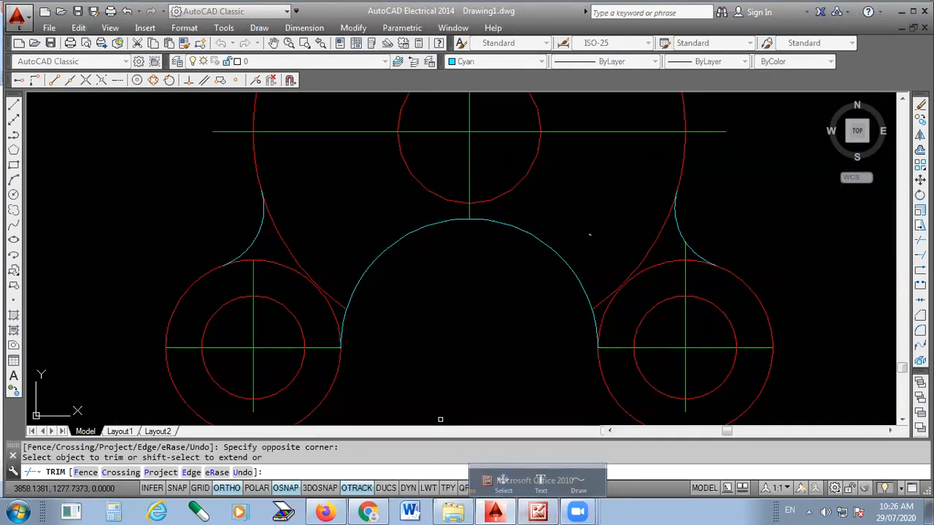
pyautogui.click(539, 511)
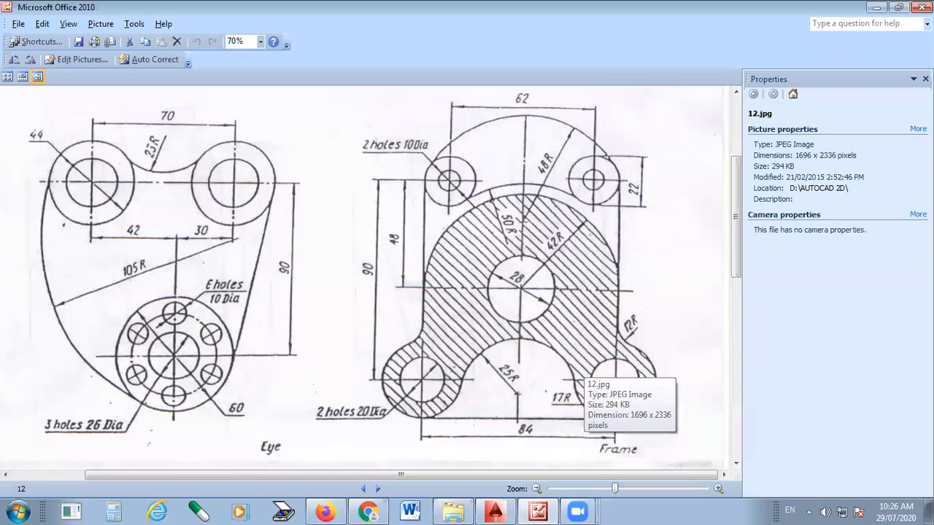
pyautogui.hotkey('alt', 'Tab')
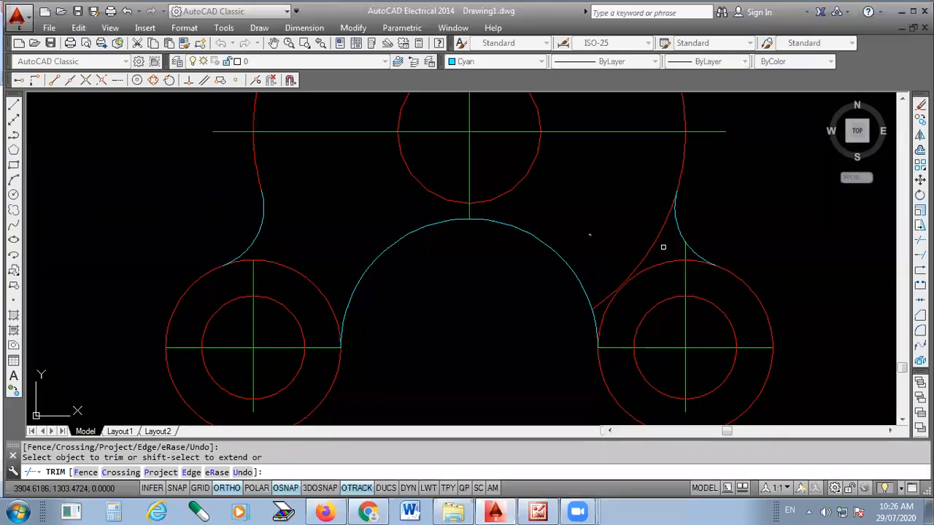
pyautogui.click(653, 246)
pyautogui.scroll(-3, 550, 249)
pyautogui.scroll(2, 600, 226)
pyautogui.scroll(-1, 442, 336)
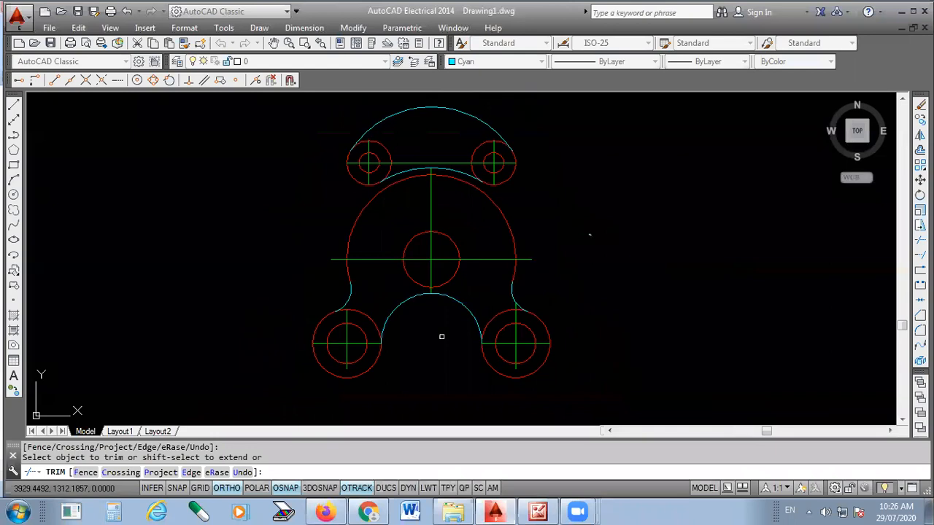
pyautogui.press('Escape')
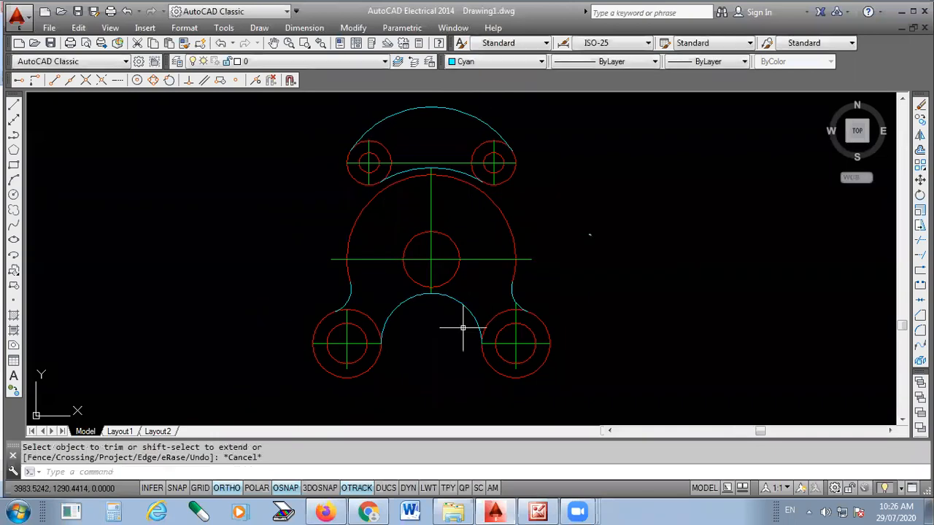
# Step: Check the Frame's hatching in picture 12.jpg and set up an AutoCAD hatch with Magenta colour and the JIS_LC_20A pattern
pyautogui.click(495, 510)
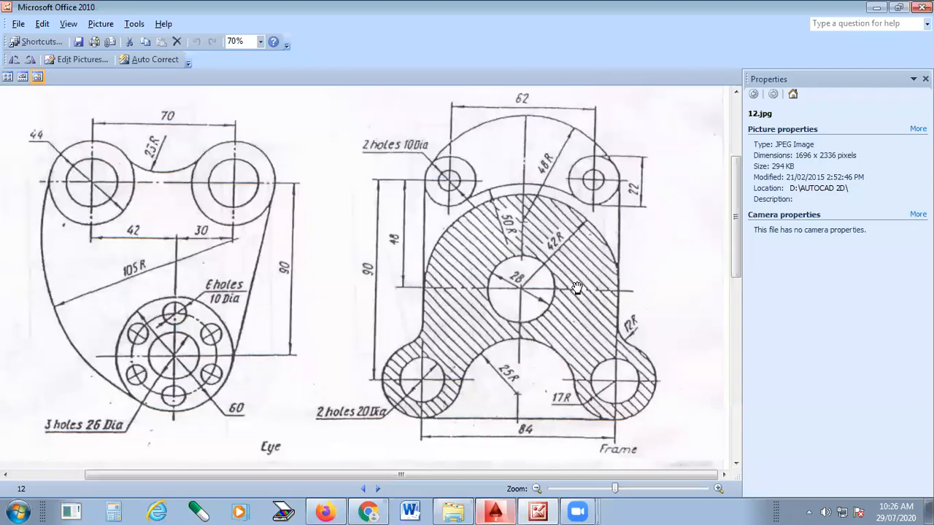
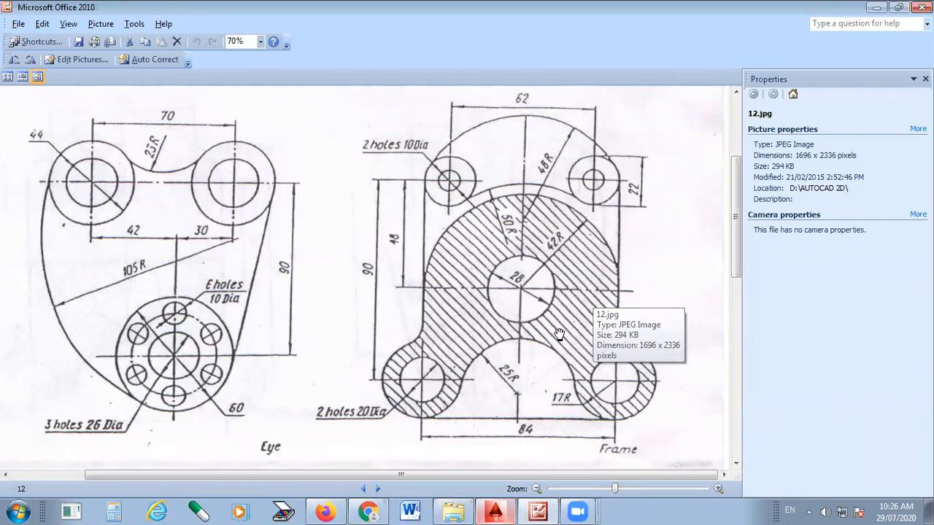
pyautogui.click(495, 511)
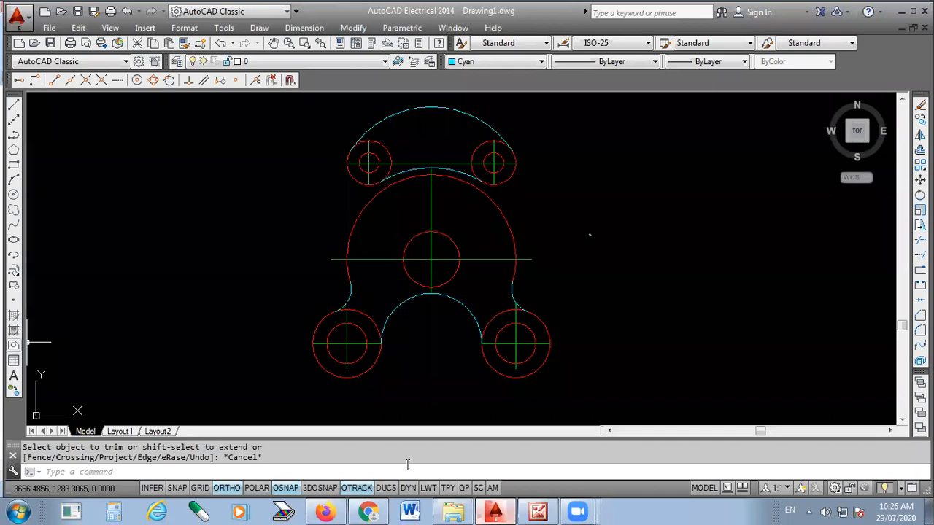
pyautogui.click(14, 318)
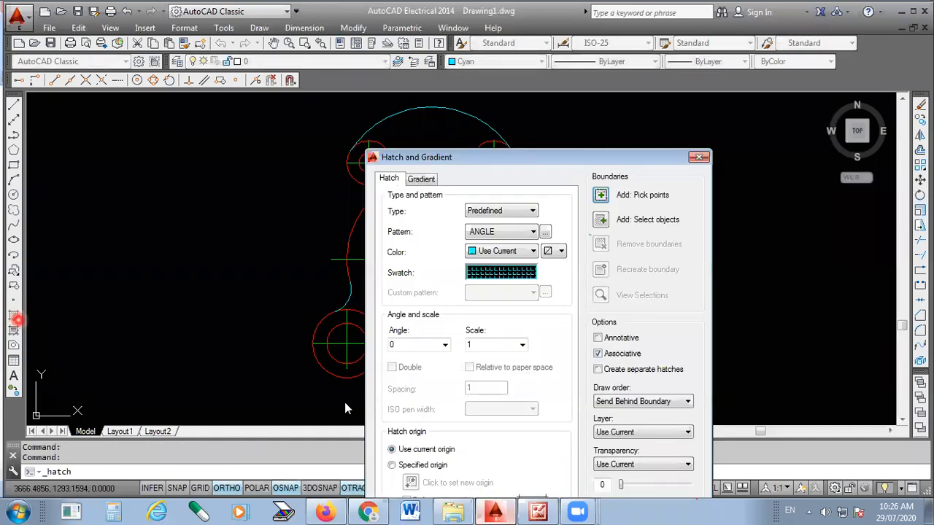
pyautogui.click(524, 251)
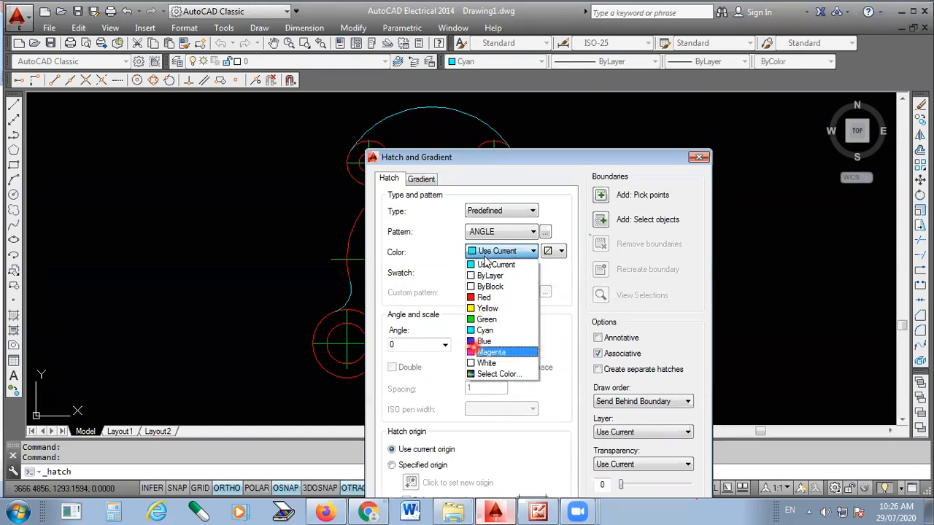
pyautogui.click(482, 352)
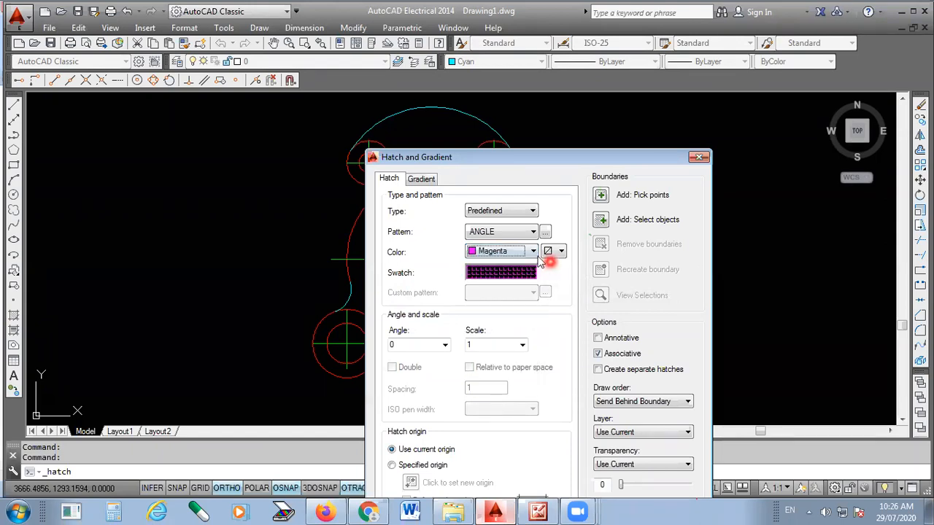
pyautogui.click(506, 276)
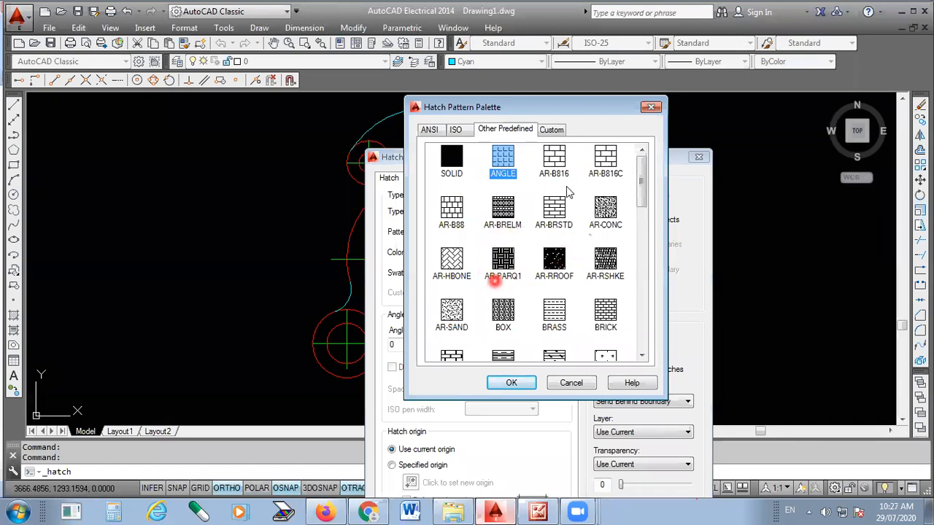
pyautogui.scroll(-2, 551, 292)
pyautogui.scroll(-3, 530, 269)
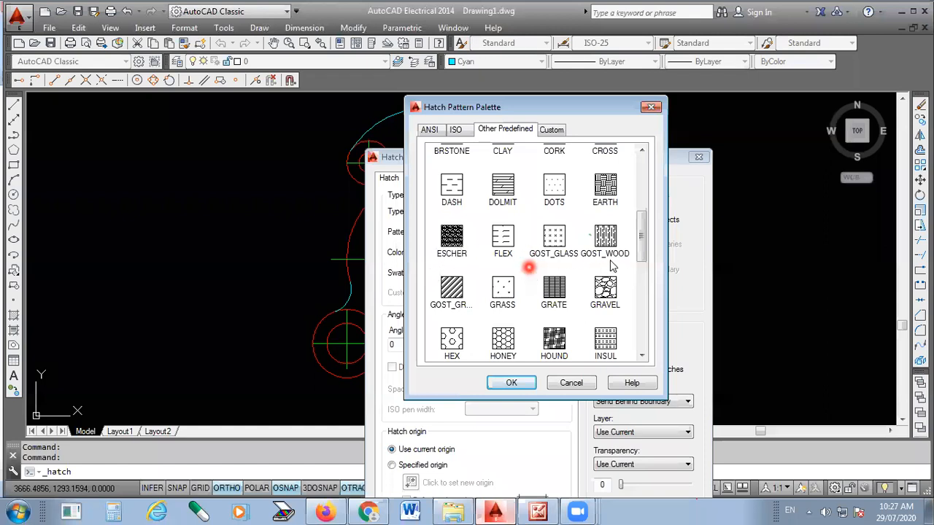
pyautogui.scroll(-3, 502, 251)
pyautogui.click(503, 239)
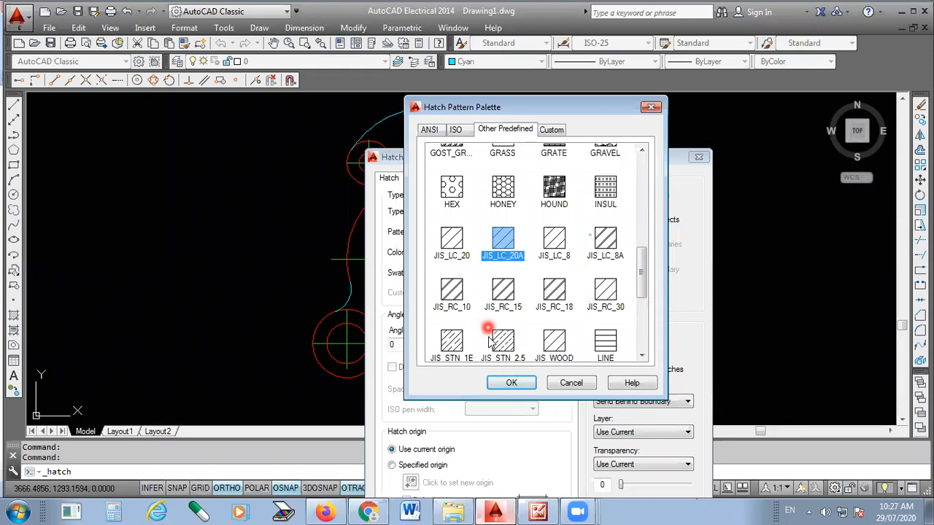
pyautogui.click(513, 383)
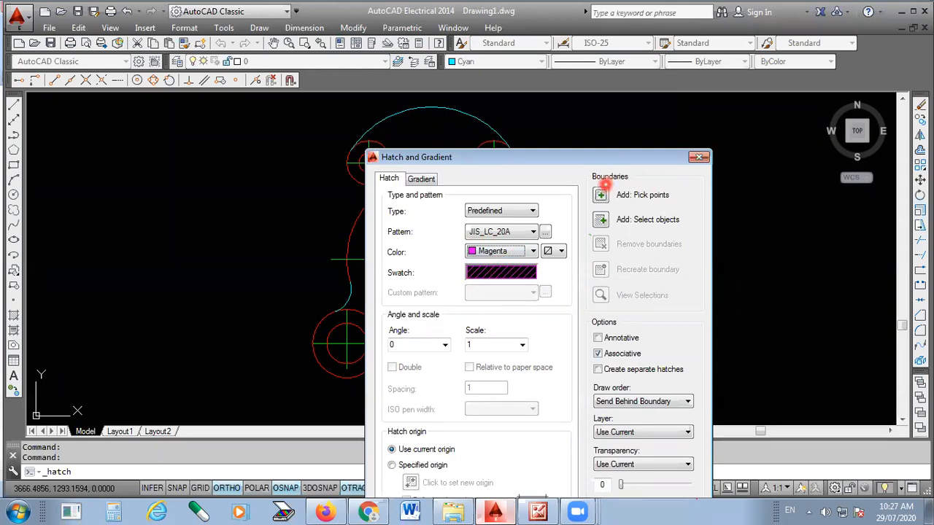
# Step: Hatch the Frame's body and the rings around both lower holes, checking the hatched areas against picture 12.jpg
pyautogui.click(600, 193)
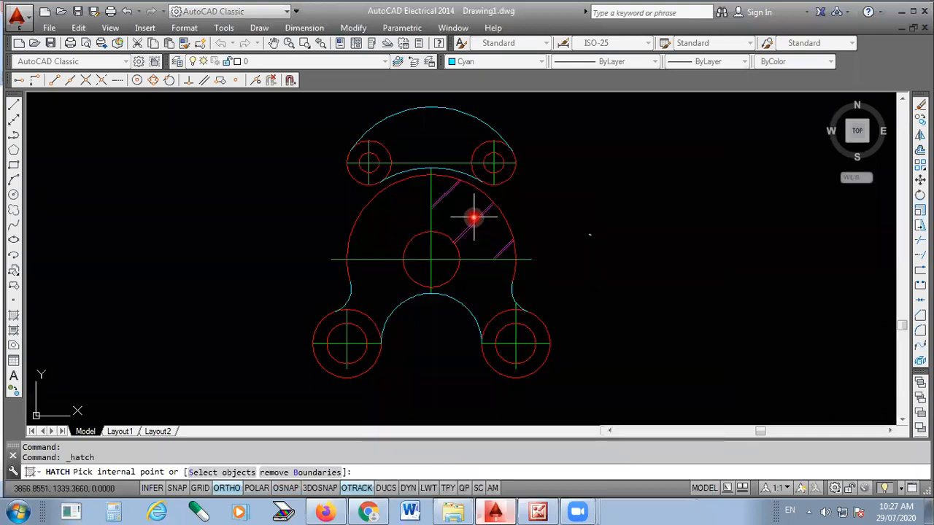
pyautogui.click(404, 231)
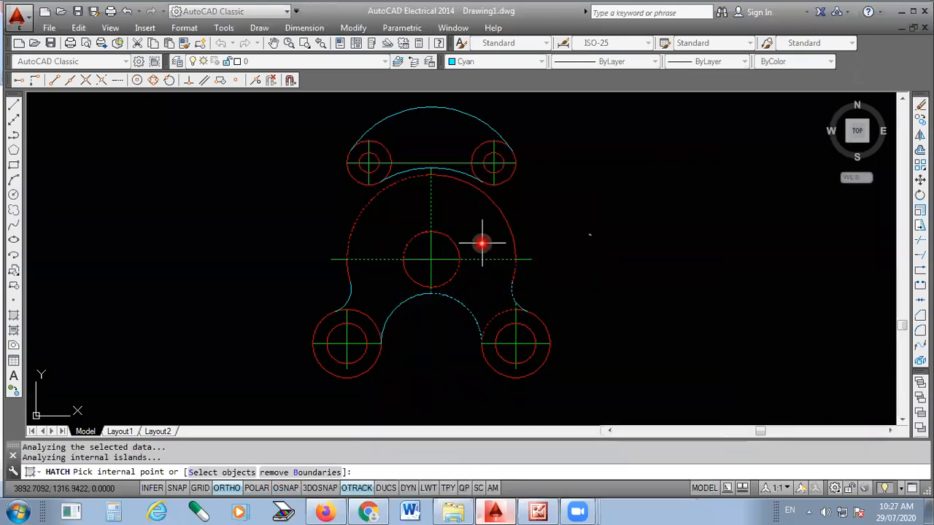
pyautogui.click(387, 294)
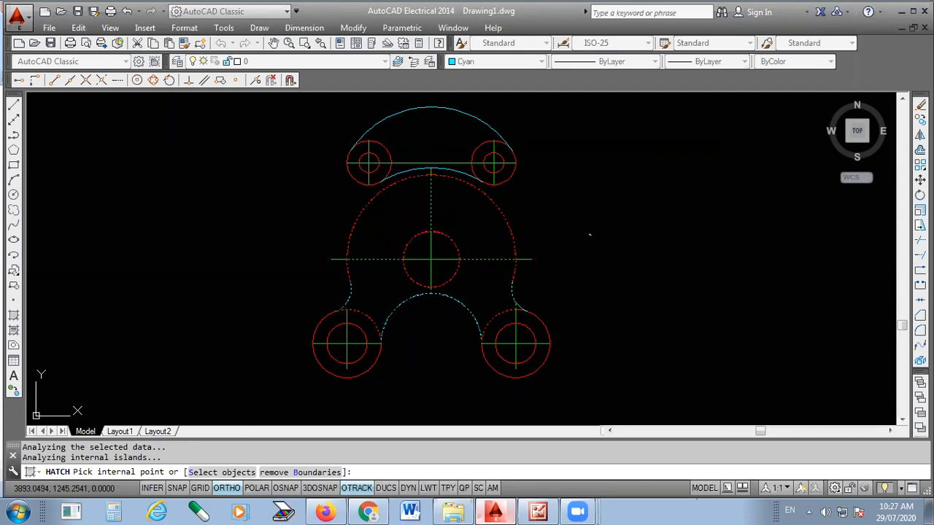
pyautogui.hotkey('alt', 'Tab')
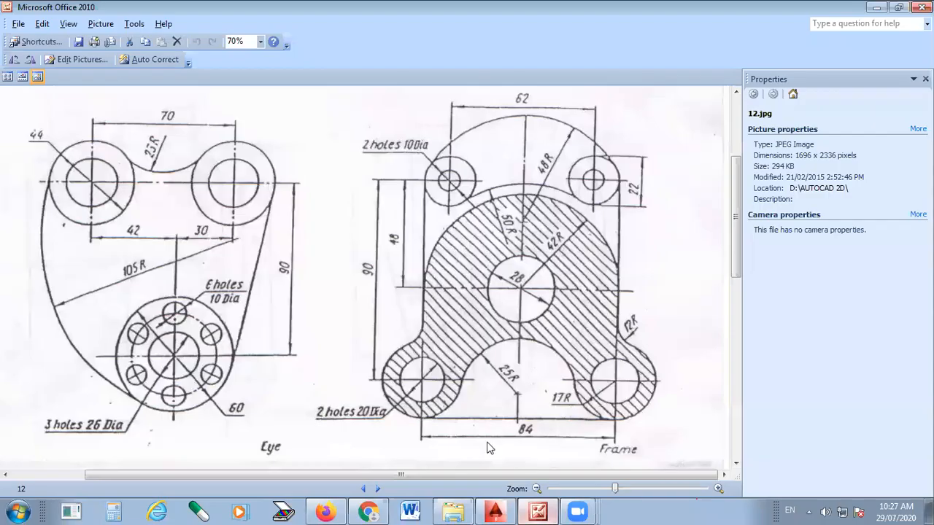
pyautogui.click(538, 511)
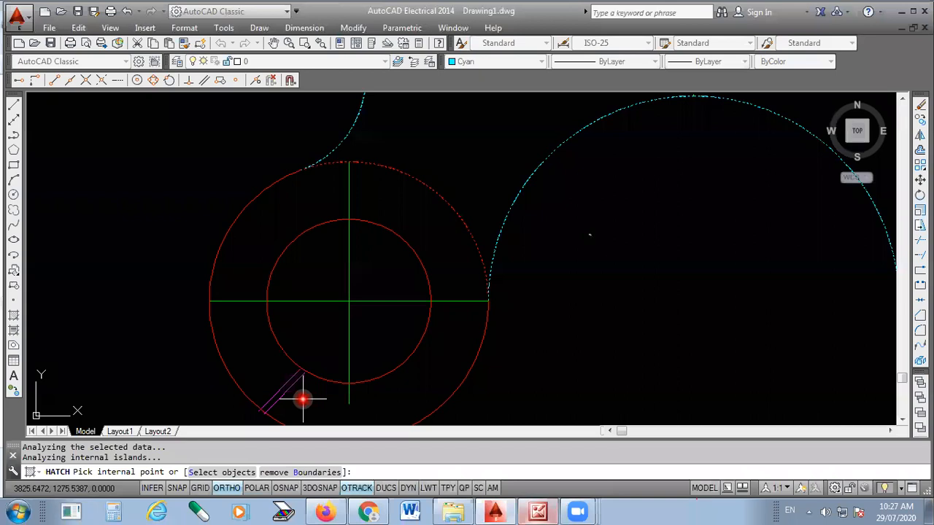
pyautogui.scroll(-3, 429, 211)
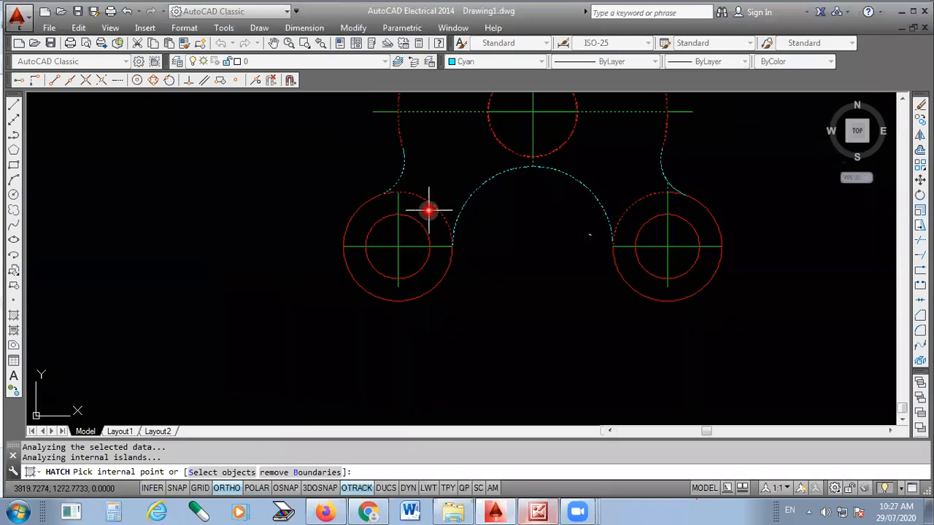
pyautogui.click(702, 209)
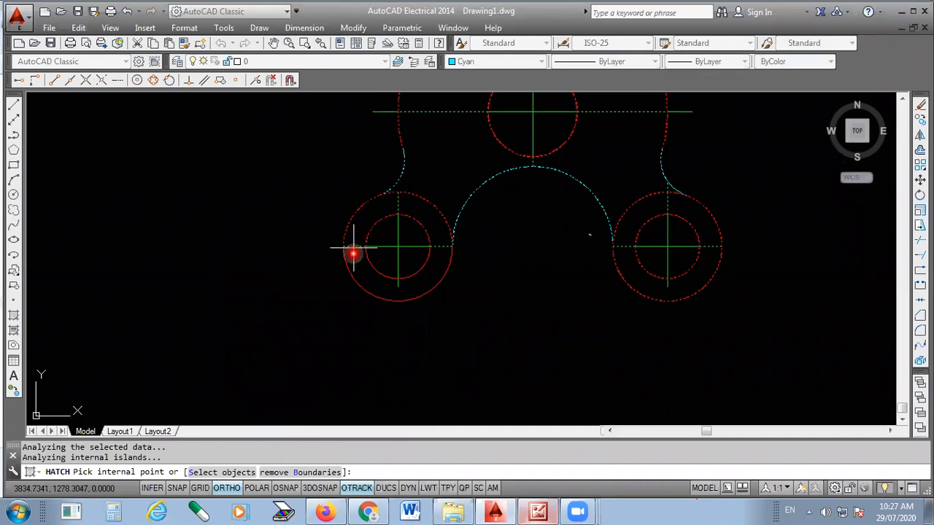
pyautogui.press('Return')
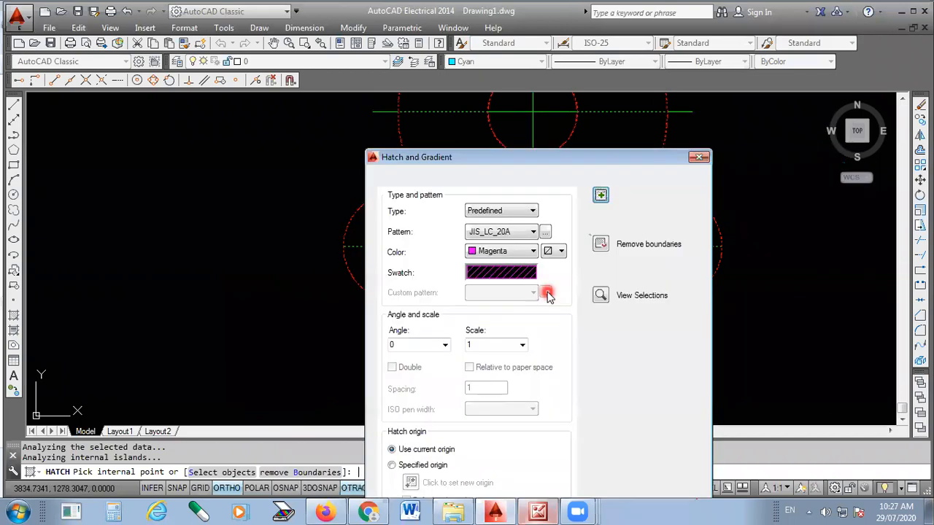
pyautogui.press('Return')
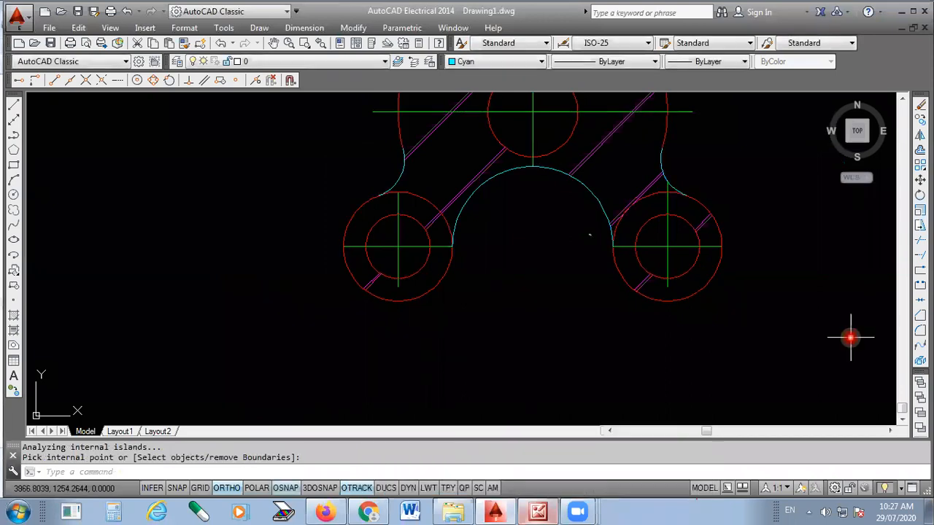
# Step: Trim the part of the lower-left outer circle that lies inside the hatched body
pyautogui.scroll(-4, 551, 408)
pyautogui.scroll(2, 559, 340)
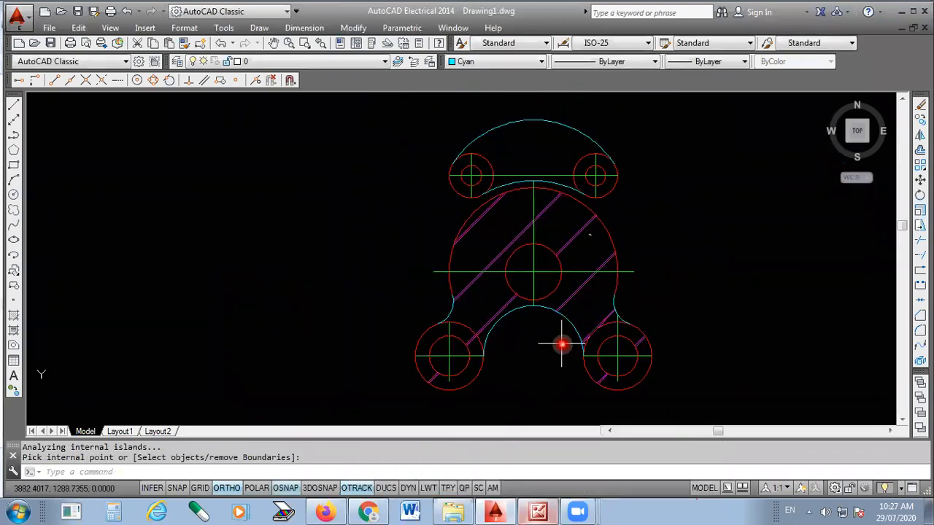
pyautogui.scroll(2, 562, 344)
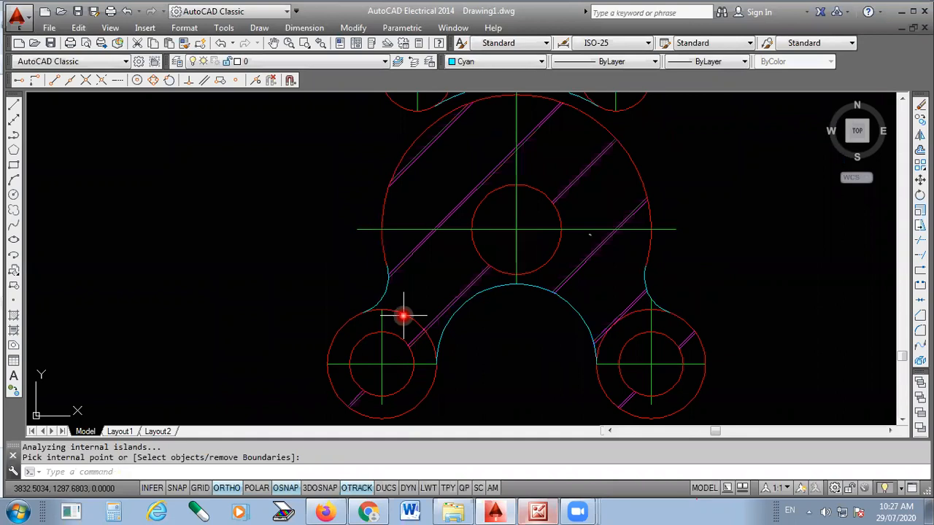
pyautogui.click(921, 247)
pyautogui.press('Return')
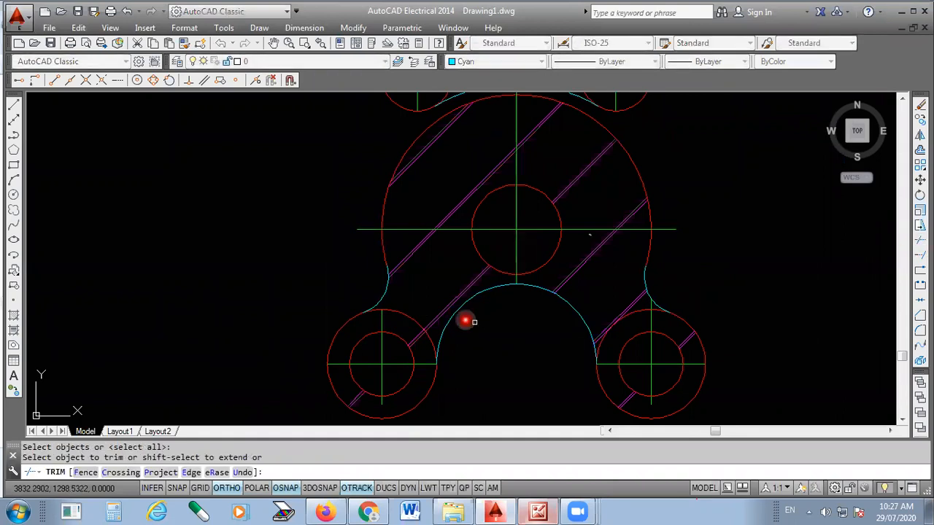
pyautogui.scroll(6, 383, 316)
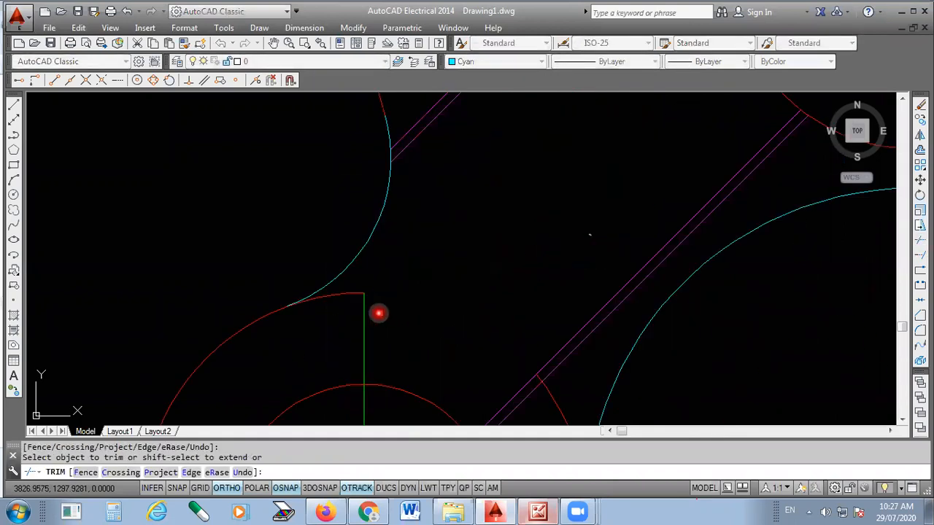
pyautogui.scroll(-3, 378, 314)
pyautogui.scroll(3, 544, 350)
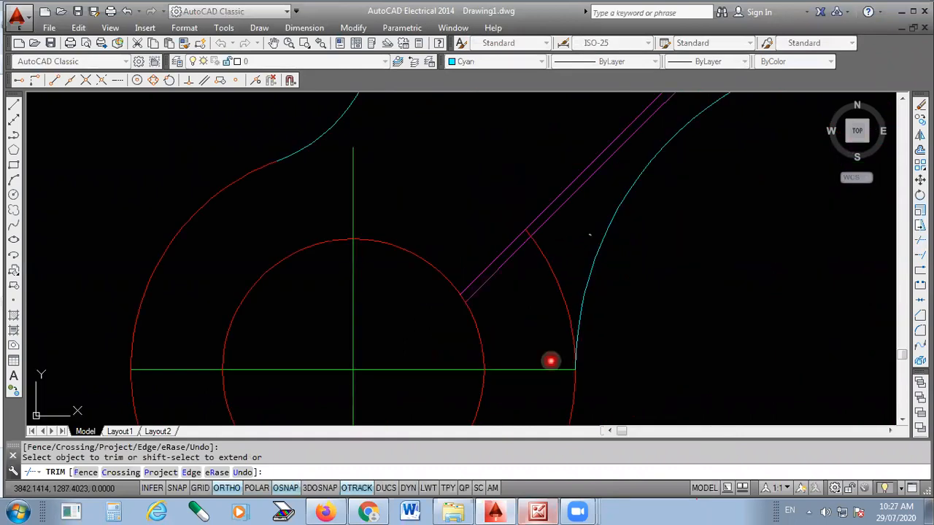
pyautogui.scroll(-1, 504, 310)
pyautogui.scroll(-3, 372, 336)
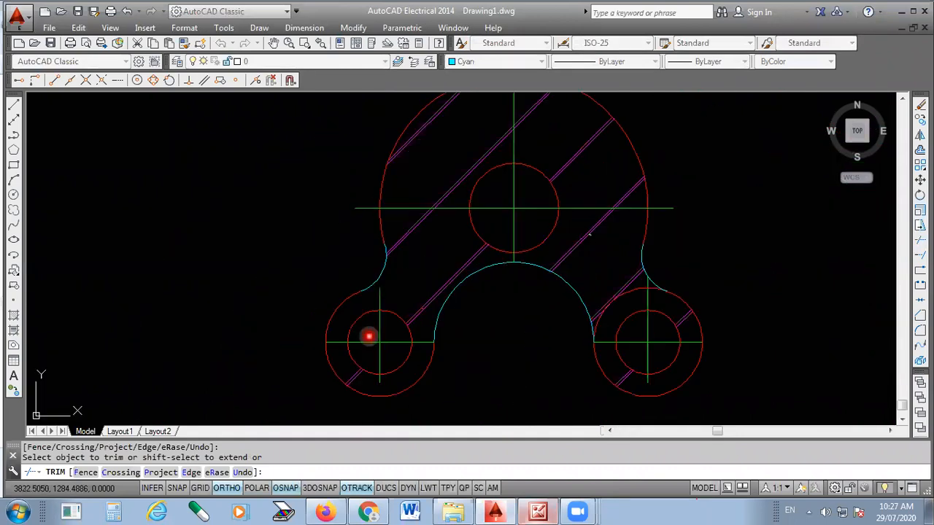
# Step: Trim the part of the lower-right outer circle that lies inside the hatched body
pyautogui.scroll(2, 654, 307)
pyautogui.scroll(3, 655, 306)
pyautogui.click(653, 228)
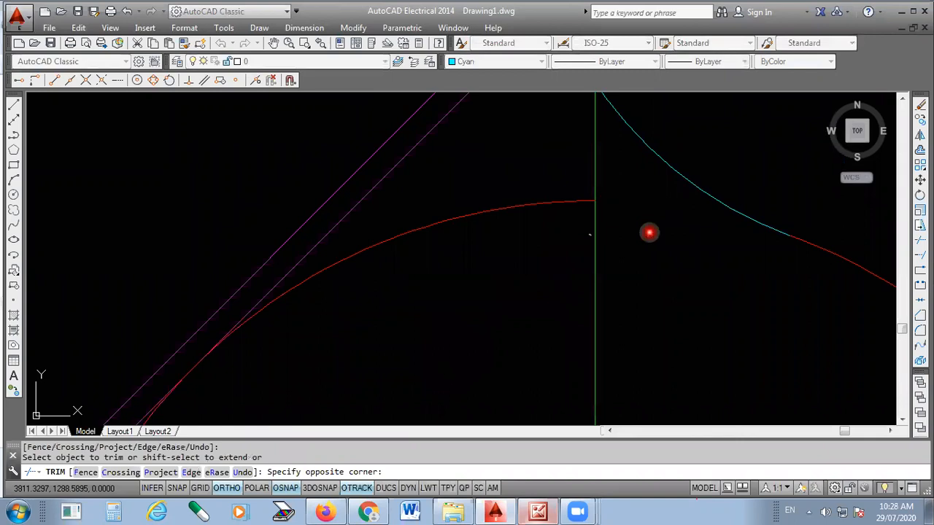
pyautogui.click(440, 262)
pyautogui.scroll(-2, 440, 252)
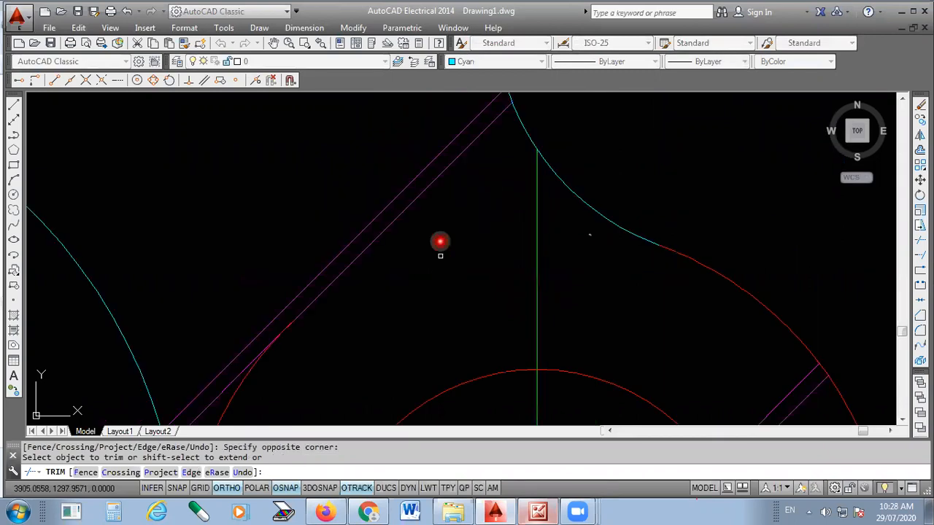
pyautogui.scroll(-2, 334, 250)
pyautogui.scroll(-3, 452, 310)
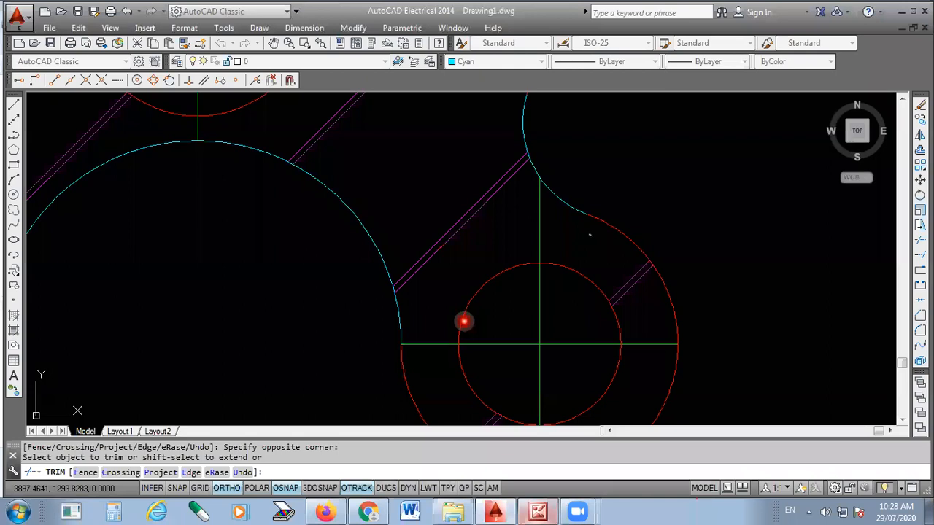
pyautogui.scroll(-4, 464, 322)
pyautogui.scroll(4, 219, 306)
pyautogui.scroll(-2, 223, 260)
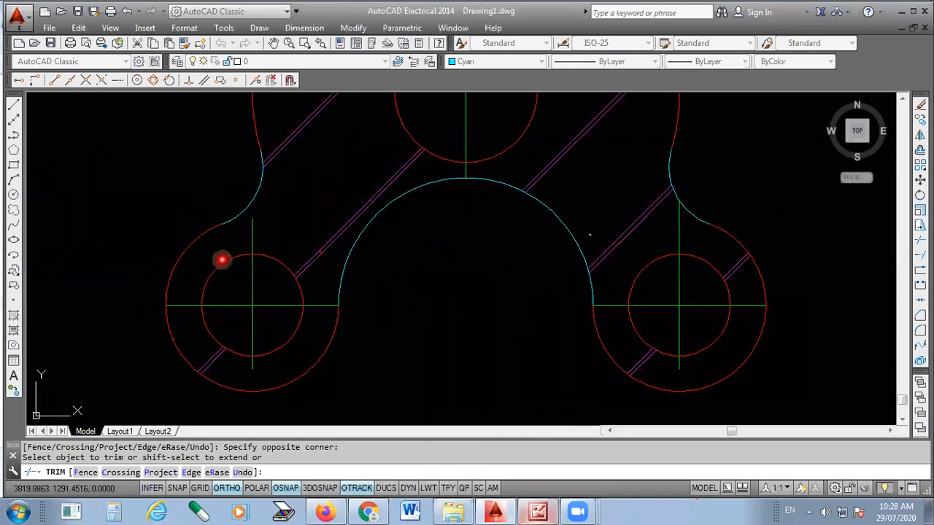
pyautogui.scroll(-3, 248, 274)
pyautogui.scroll(-1, 415, 340)
pyautogui.scroll(1, 358, 248)
pyautogui.scroll(2, 400, 268)
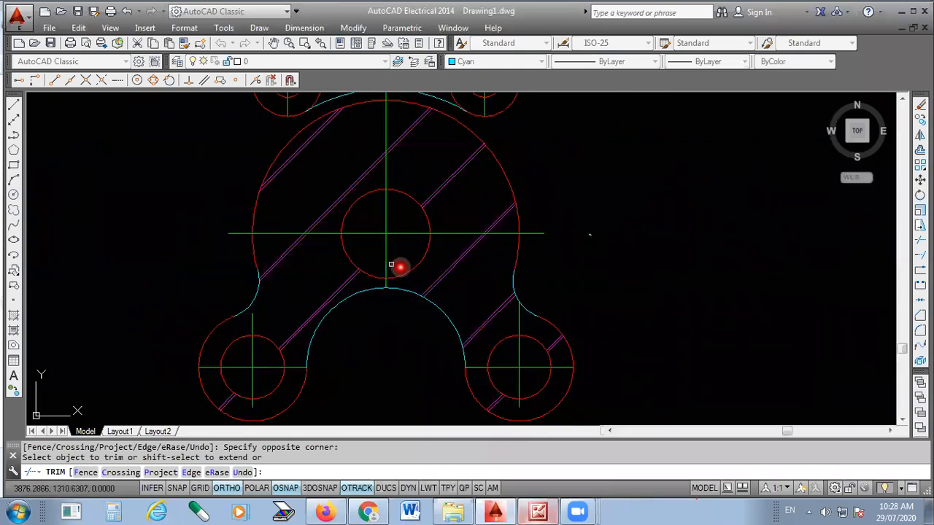
pyautogui.press('Escape')
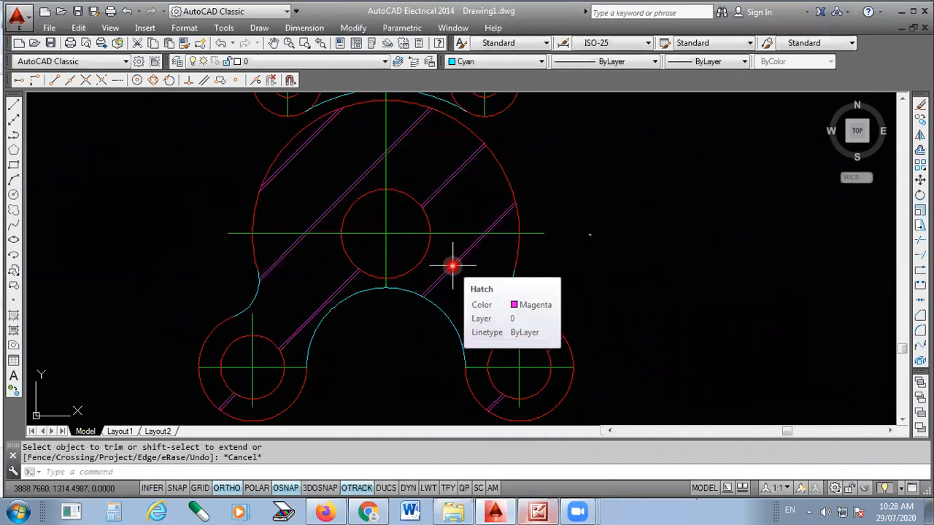
# Step: Open the Magenta body hatch's scale value for editing
pyautogui.click(452, 268)
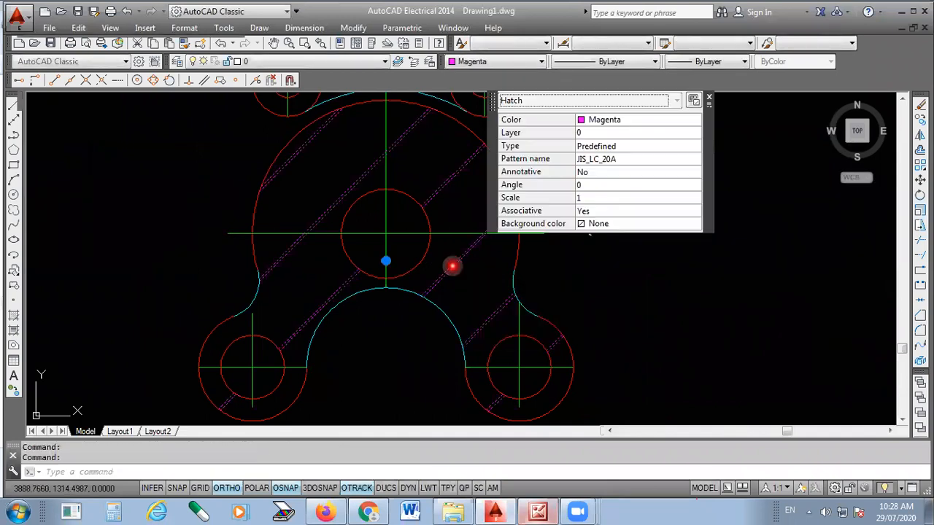
pyautogui.click(585, 198)
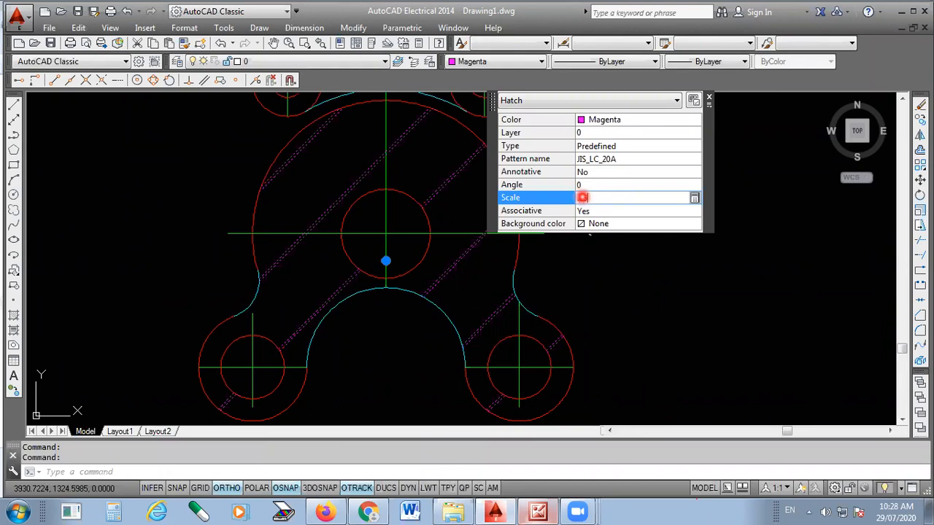
# Step: Try scales of 0.25 and 0.025 on the magenta JIS_LC_20A hatch
pyautogui.press('Return')
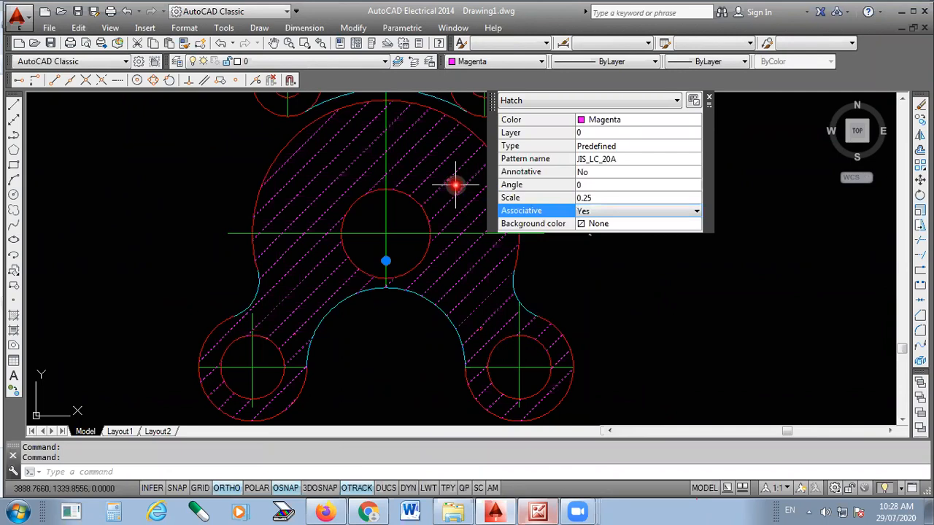
pyautogui.click(604, 197)
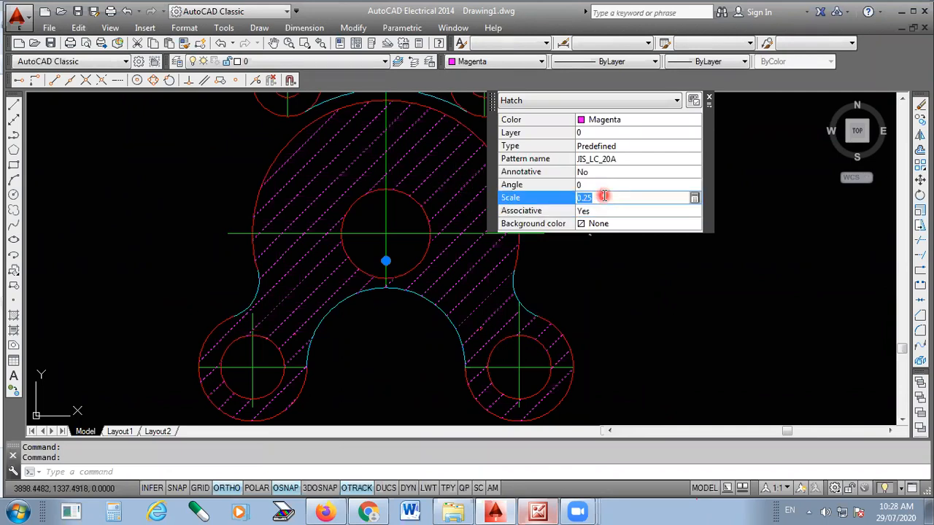
pyautogui.write('.025')
pyautogui.press('Return')
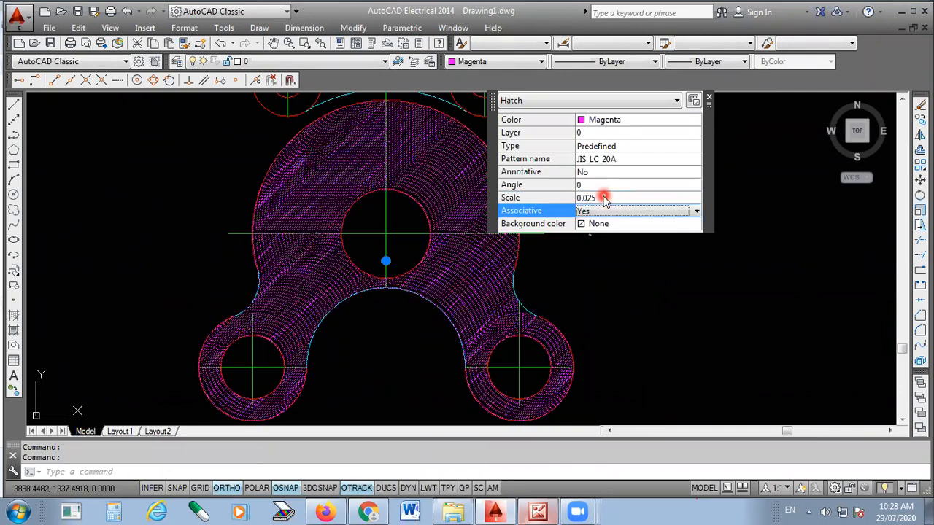
pyautogui.click(467, 186)
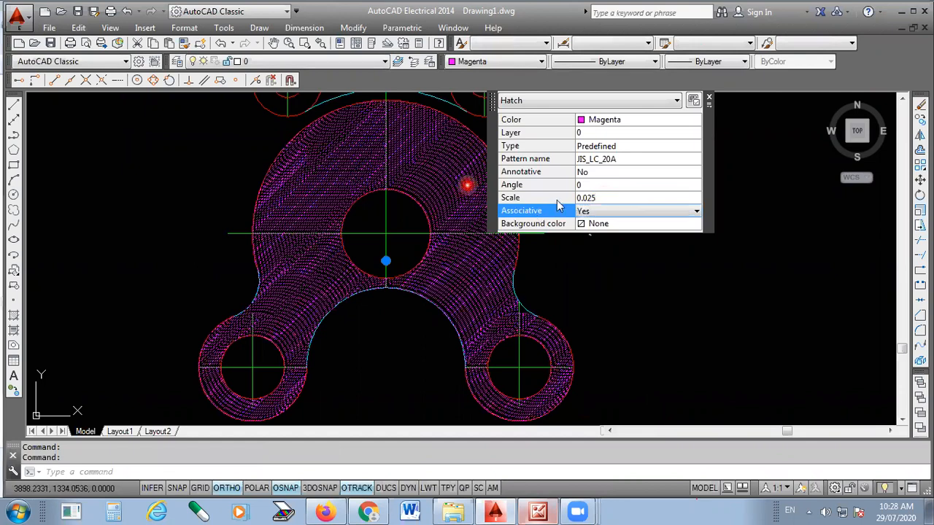
# Step: Set the JIS_LC_20A hatch's scale to 0.25, close its properties and deselect it
pyautogui.click(597, 198)
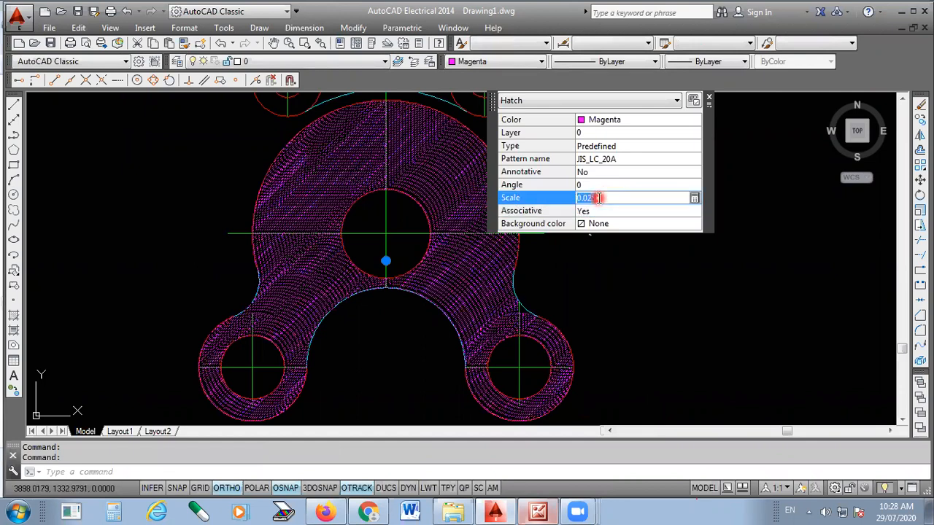
pyautogui.write('.25')
pyautogui.press('Tab')
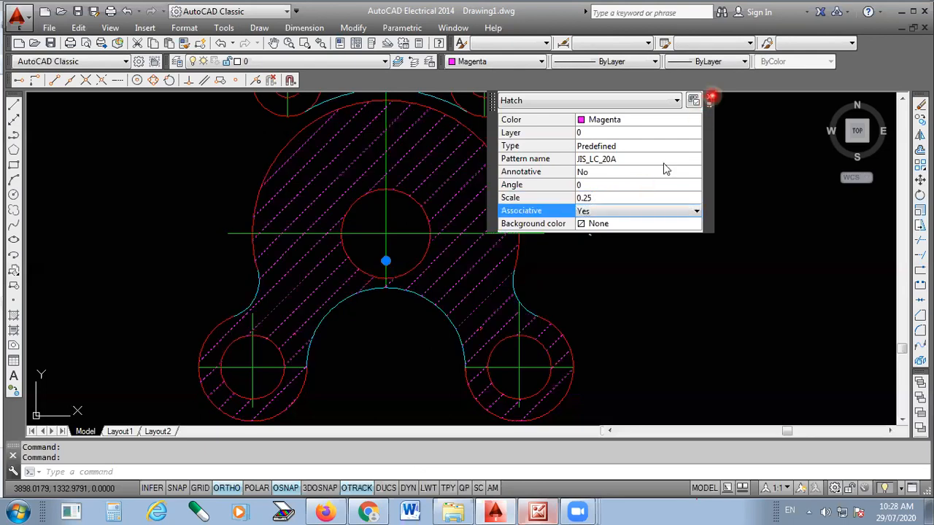
pyautogui.scroll(-4, 546, 282)
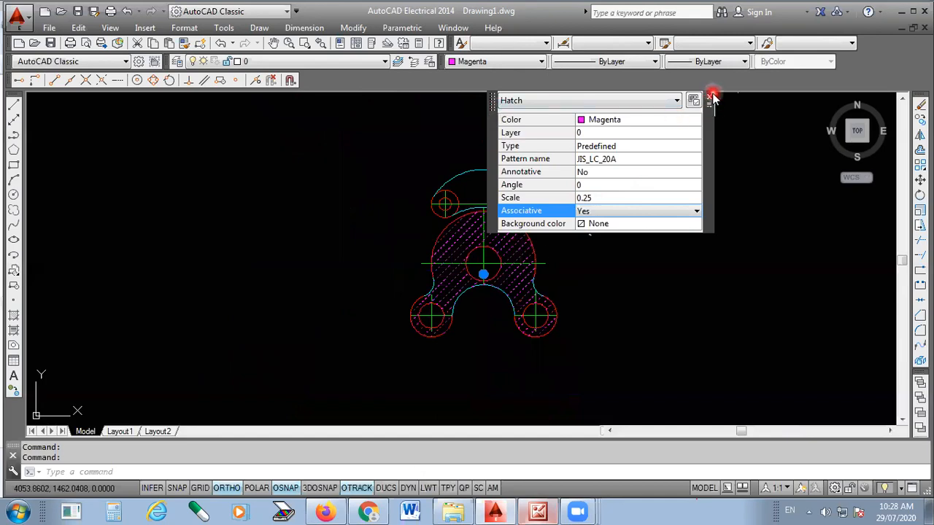
pyautogui.click(708, 97)
pyautogui.scroll(4, 509, 236)
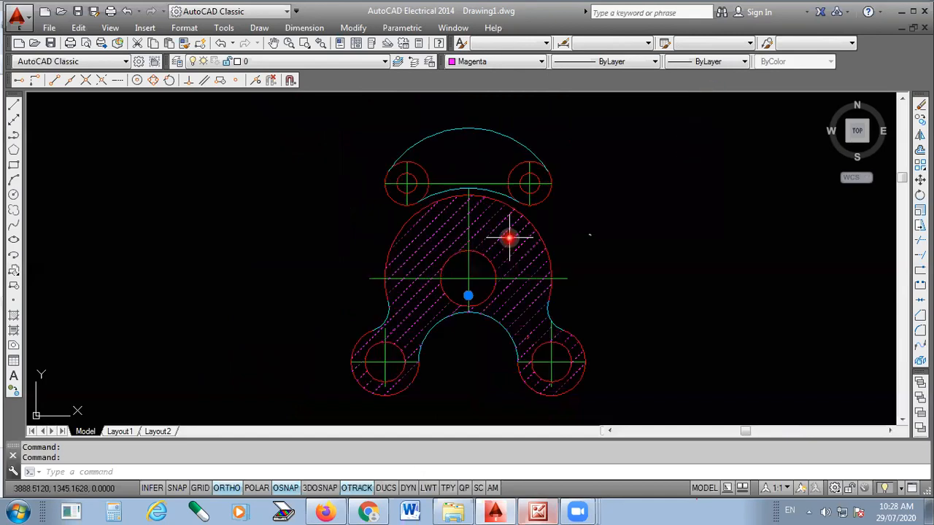
pyautogui.press('Escape')
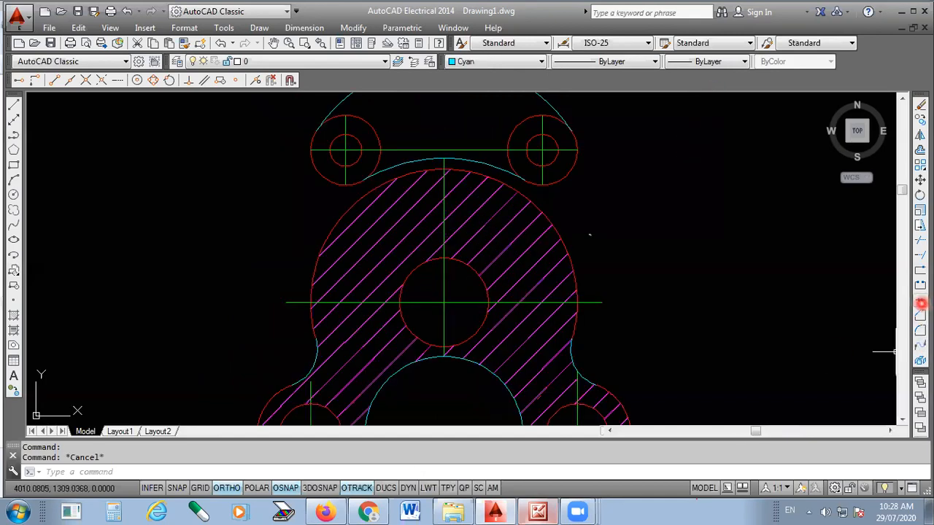
# Step: Trim away the horizontal green centre line between the two upper outer circles, using all objects as cutting edges
pyautogui.click(920, 241)
pyautogui.press('Return')
pyautogui.click(389, 148)
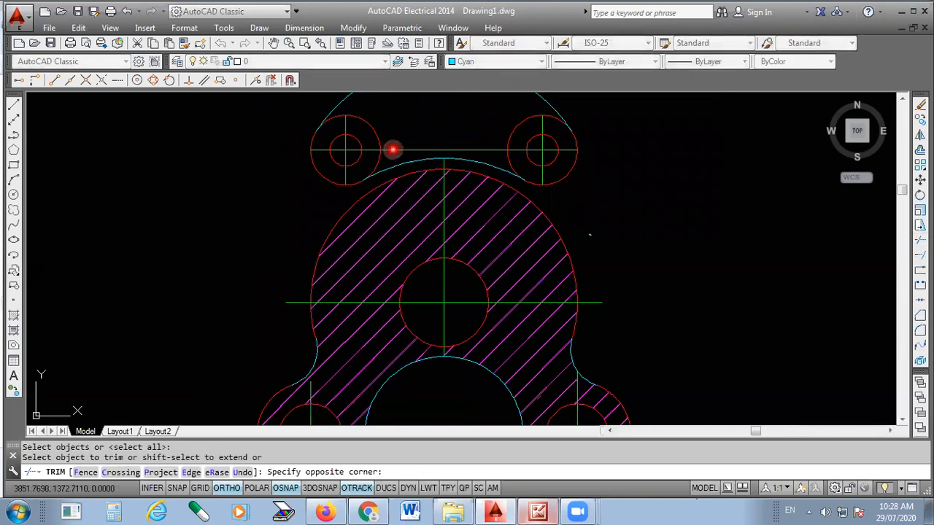
pyautogui.click(396, 149)
pyautogui.scroll(-2, 500, 212)
pyautogui.press('Escape')
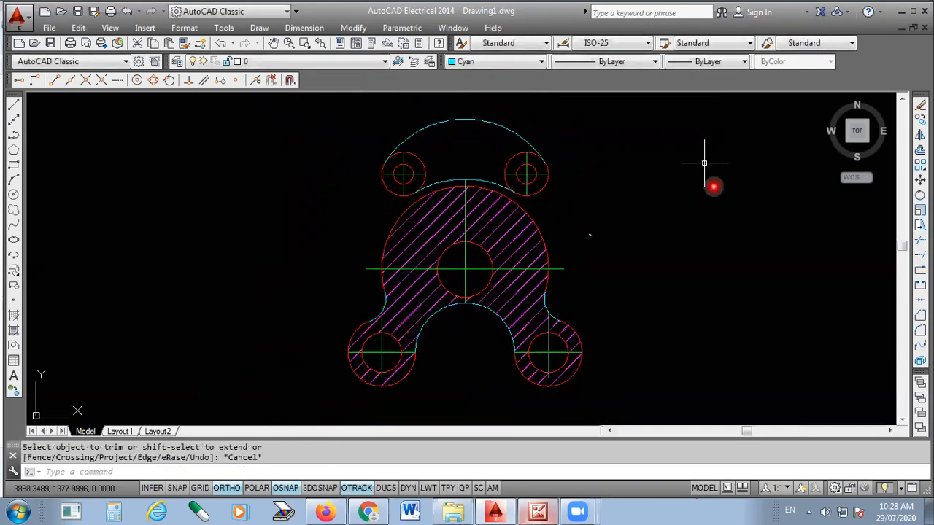
# Step: Switch to the reference picture 12.jpg and examine the dimensions of the Frame drawing
pyautogui.hotkey('alt', 'Tab')
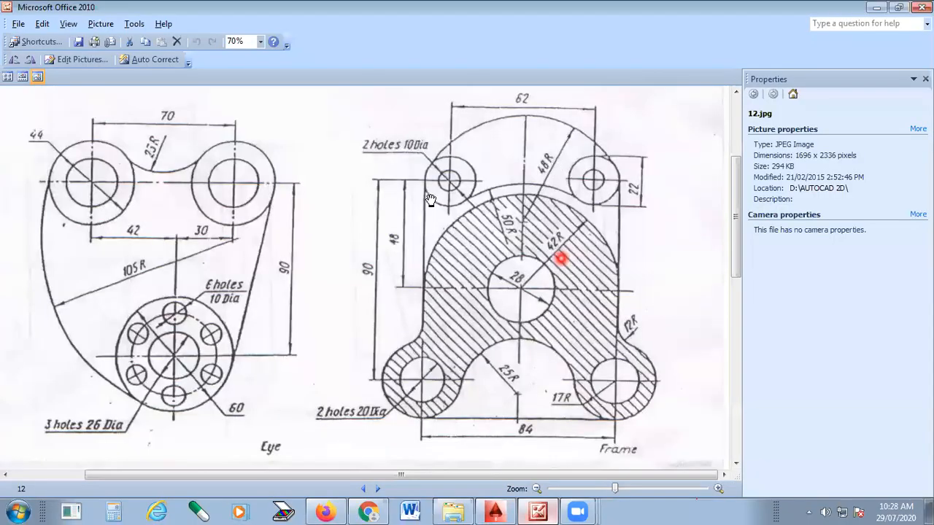
pyautogui.scroll(-1, 474, 248)
pyautogui.scroll(1, 471, 319)
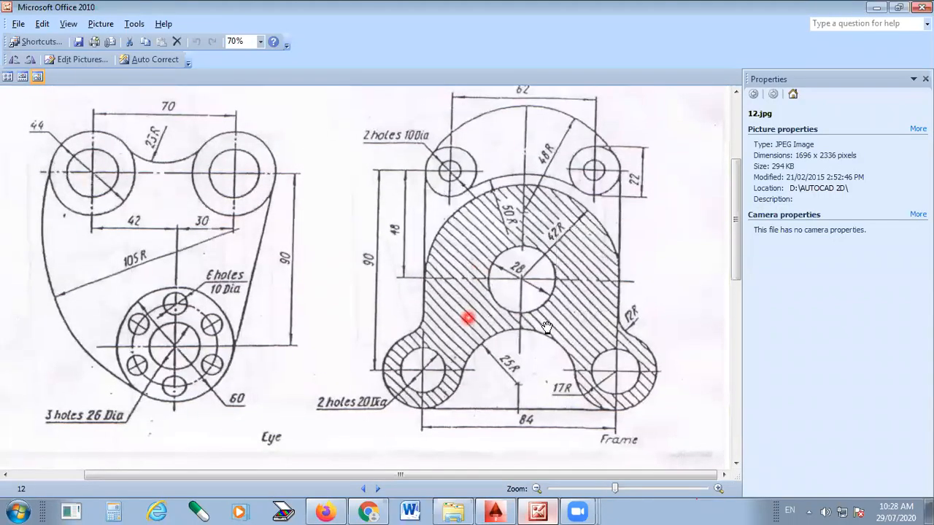
pyautogui.moveTo(545, 228); pyautogui.dragTo(545, 229)
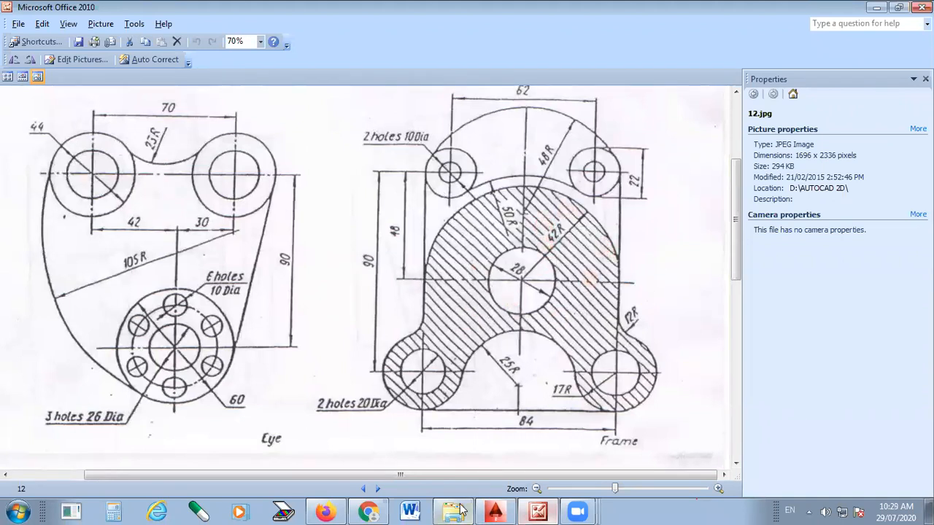
# Step: Return to the AutoCAD drawing and add a vertical linear dimension from the central hole's centre to the upper-left hole's centre, placed left of the part
pyautogui.click(495, 511)
pyautogui.click(304, 28)
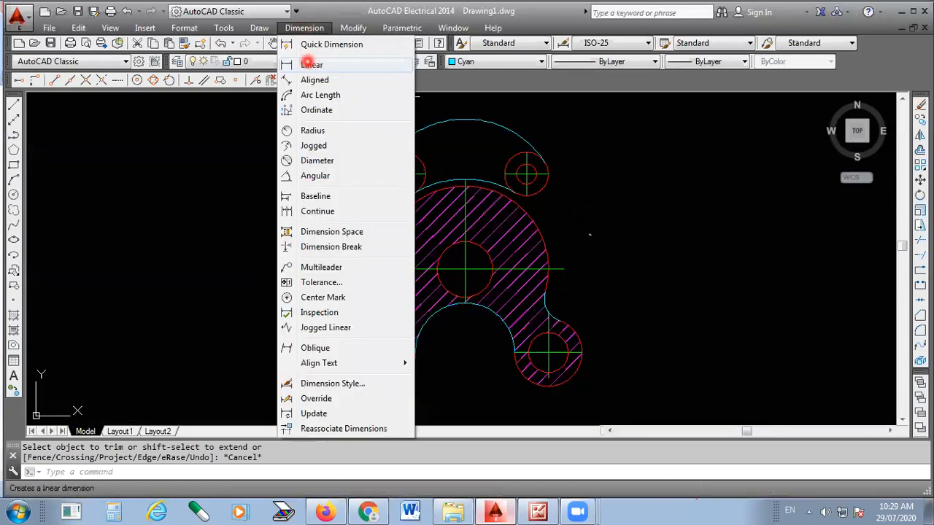
pyautogui.click(311, 65)
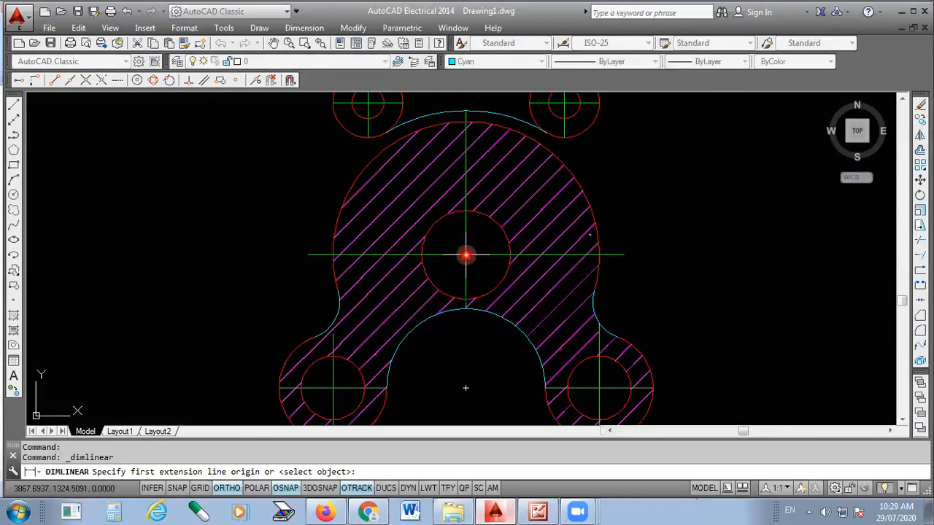
pyautogui.click(465, 298)
pyautogui.scroll(-2, 379, 150)
pyautogui.scroll(4, 392, 158)
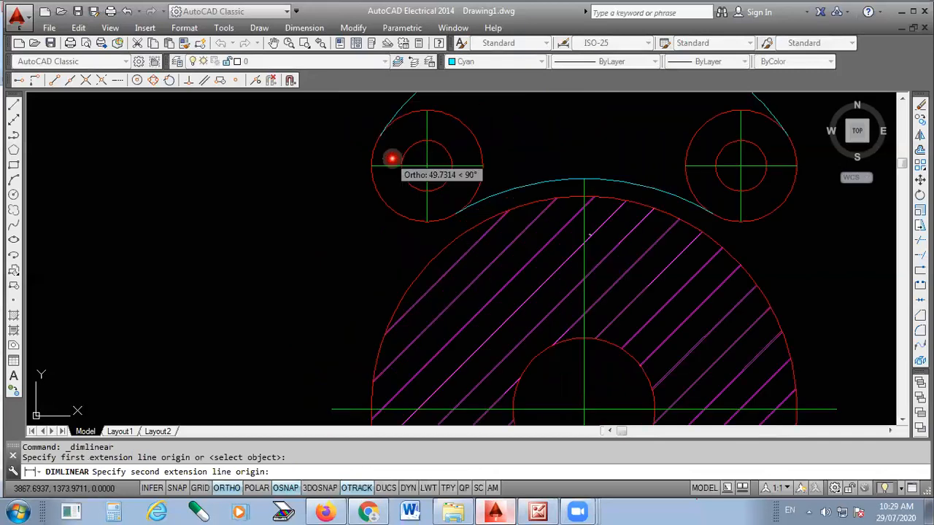
pyautogui.click(428, 164)
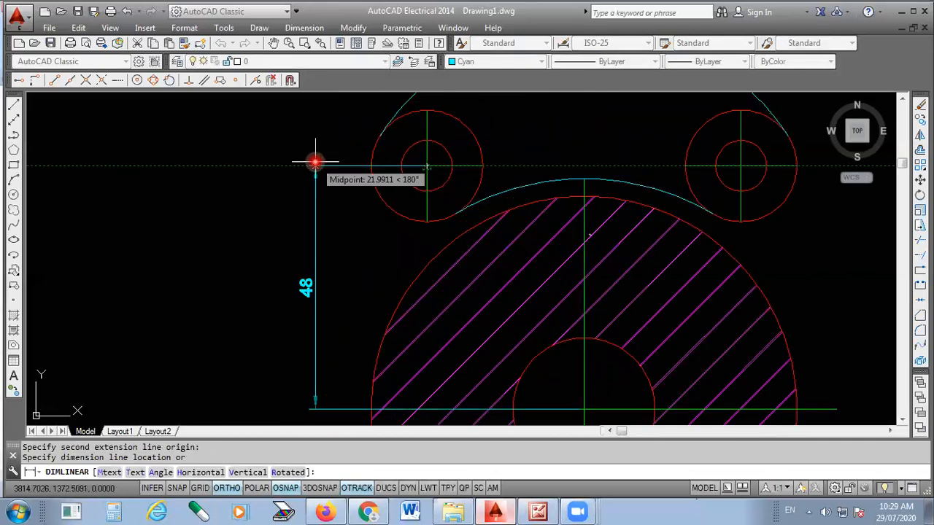
pyautogui.click(317, 162)
pyautogui.scroll(-1, 355, 143)
pyautogui.press('Return')
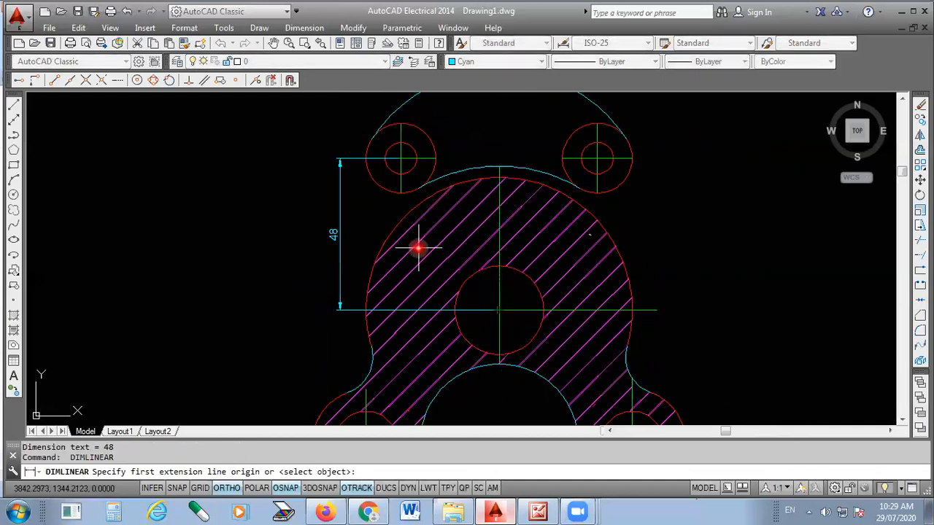
pyautogui.hotkey('ctrl', 'z')
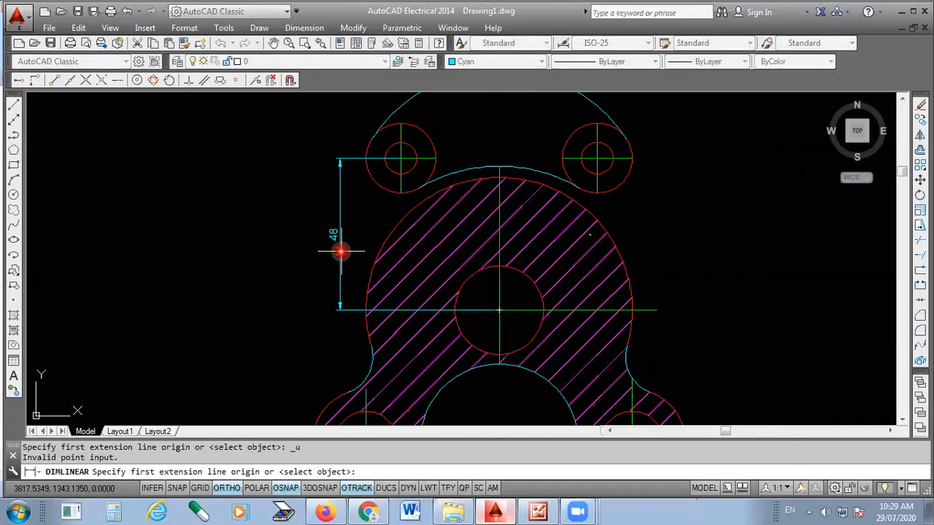
pyautogui.press('Escape')
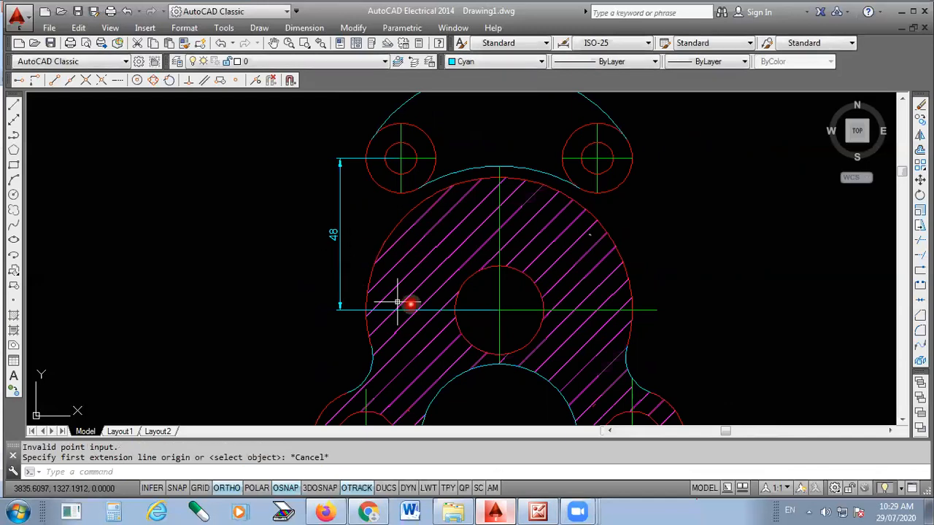
pyautogui.press('Return')
pyautogui.click(500, 310)
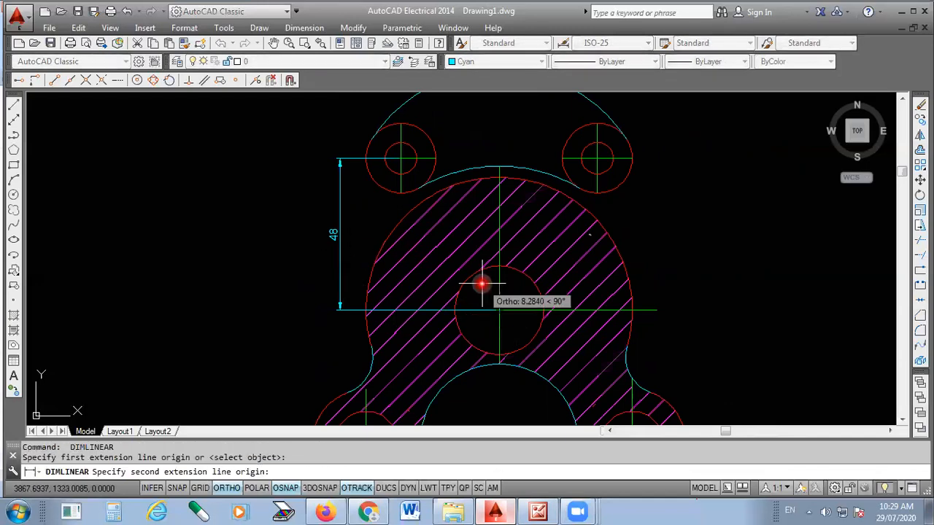
pyautogui.press('Escape')
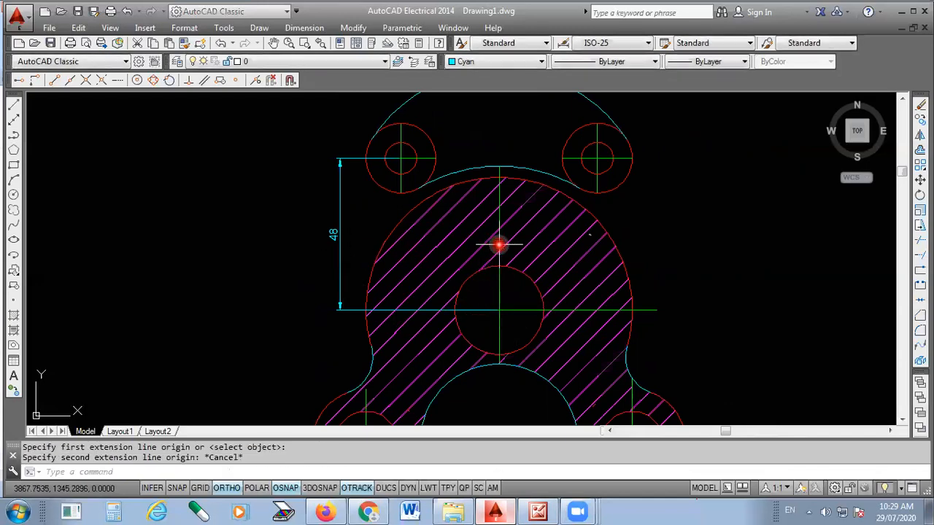
# Step: Add a vertical linear dimension between the upper-left and lower-left hole centres, placed outside the existing vertical dimension
pyautogui.press('Return')
pyautogui.click(401, 159)
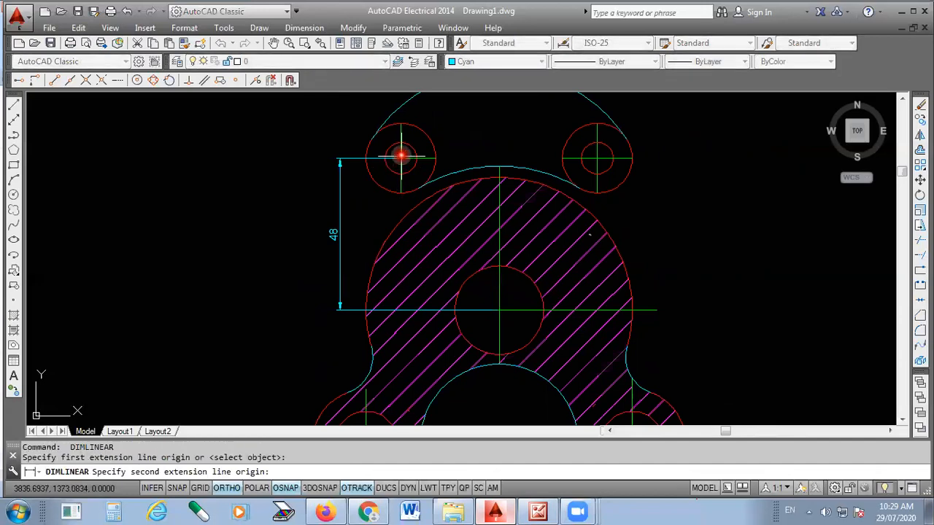
pyautogui.scroll(-2, 401, 159)
pyautogui.scroll(4, 381, 261)
pyautogui.click(381, 261)
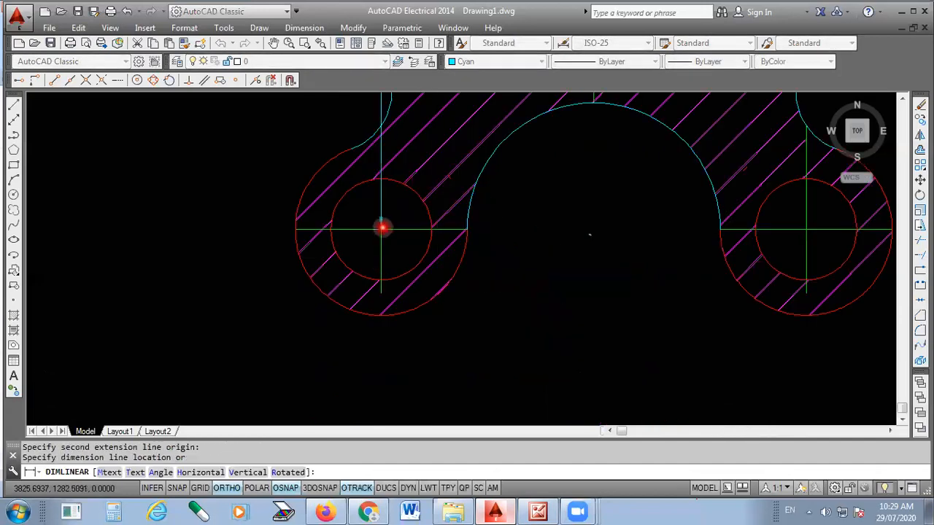
pyautogui.scroll(-3, 381, 249)
pyautogui.scroll(2, 350, 219)
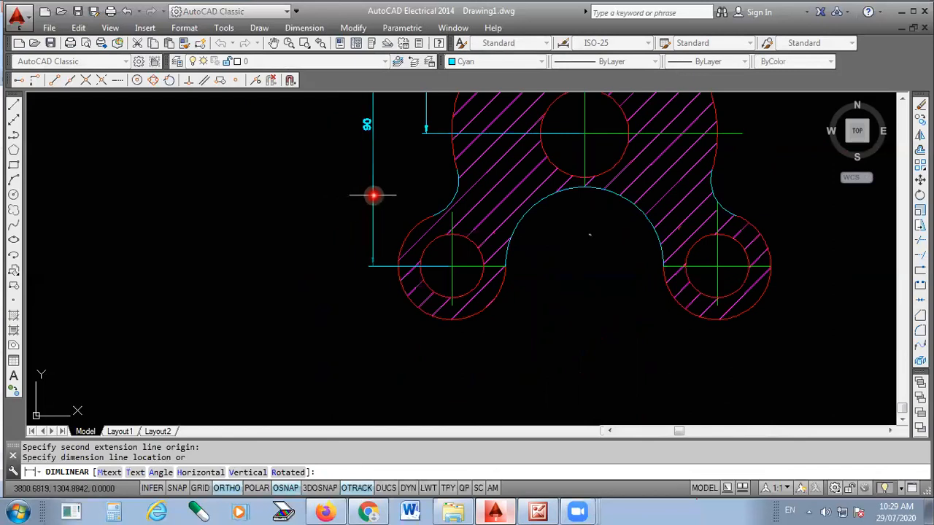
pyautogui.click(380, 198)
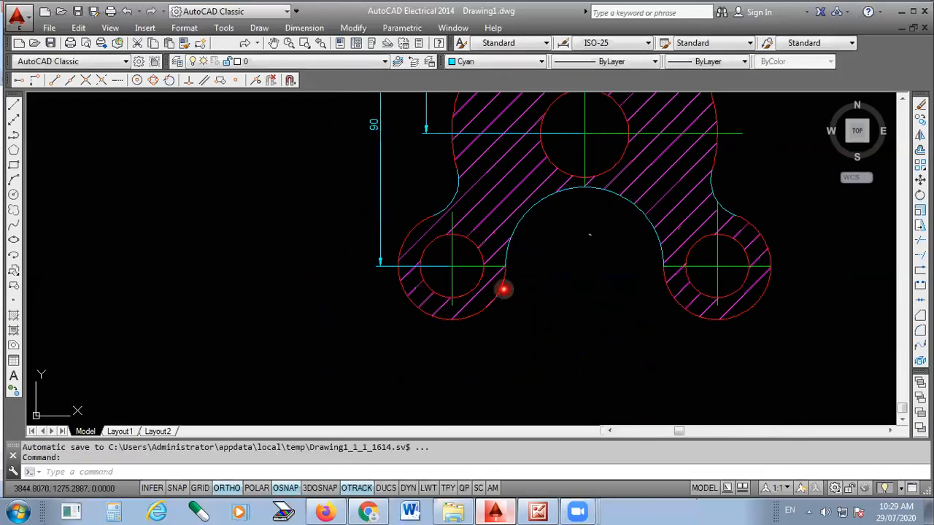
# Step: Add a horizontal linear dimension between the centres of the two lower holes, placed below the part
pyautogui.press('Return')
pyautogui.click(454, 266)
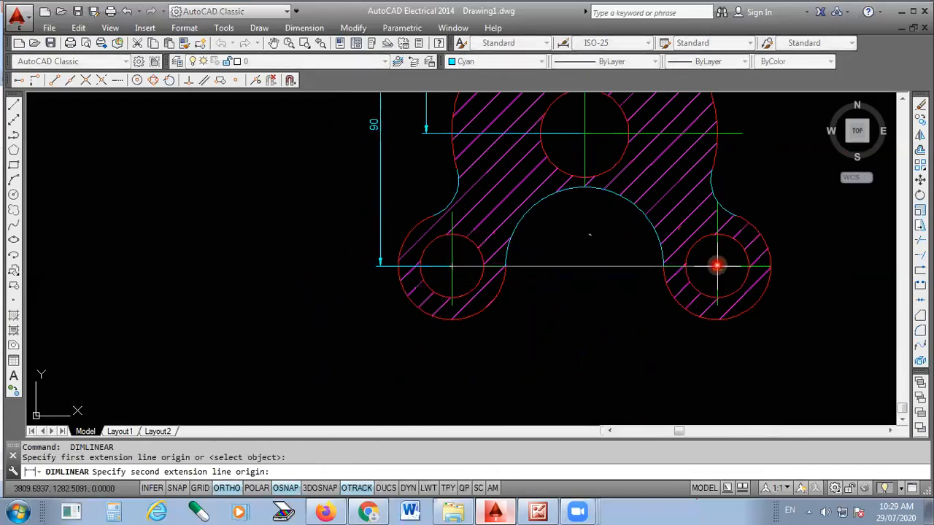
pyautogui.click(718, 267)
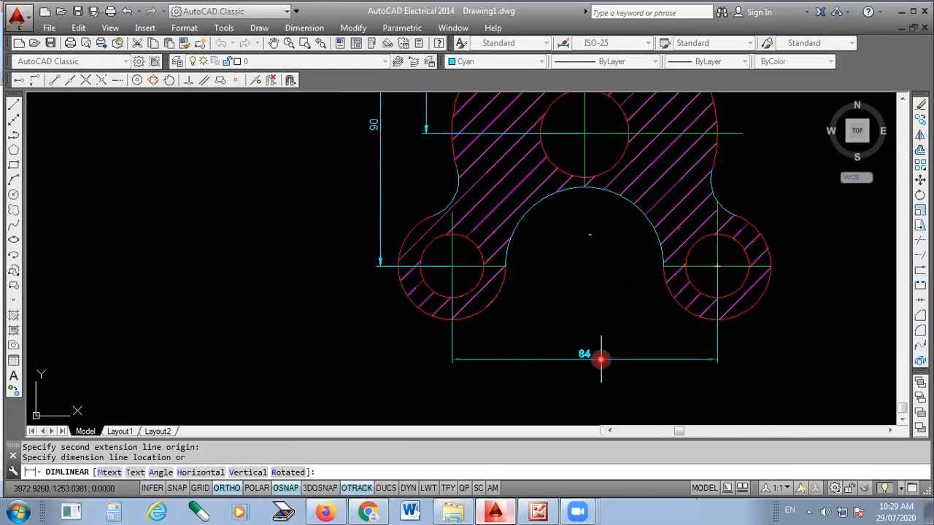
pyautogui.click(601, 357)
pyautogui.scroll(-3, 420, 351)
pyautogui.scroll(2, 518, 249)
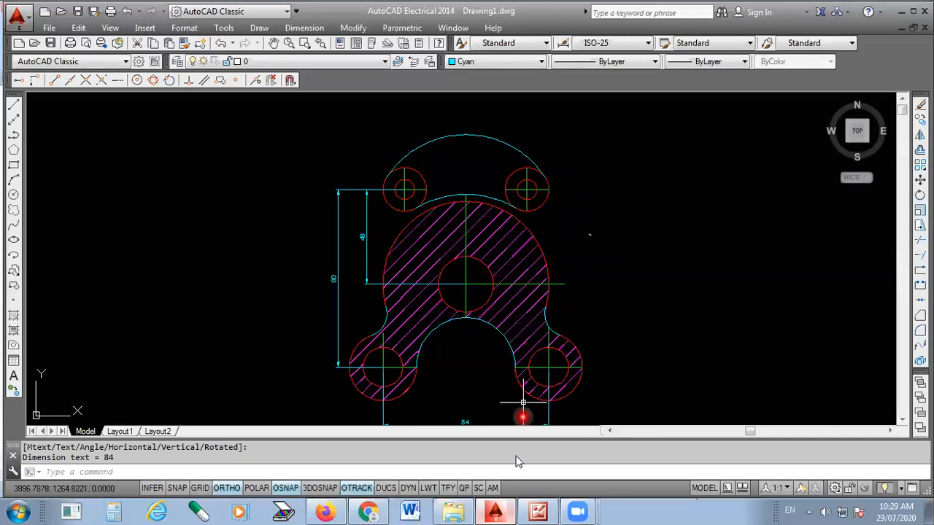
# Step: Check the reference picture and add a horizontal linear dimension between the two upper hole centres, placed above the top arc
pyautogui.click(538, 512)
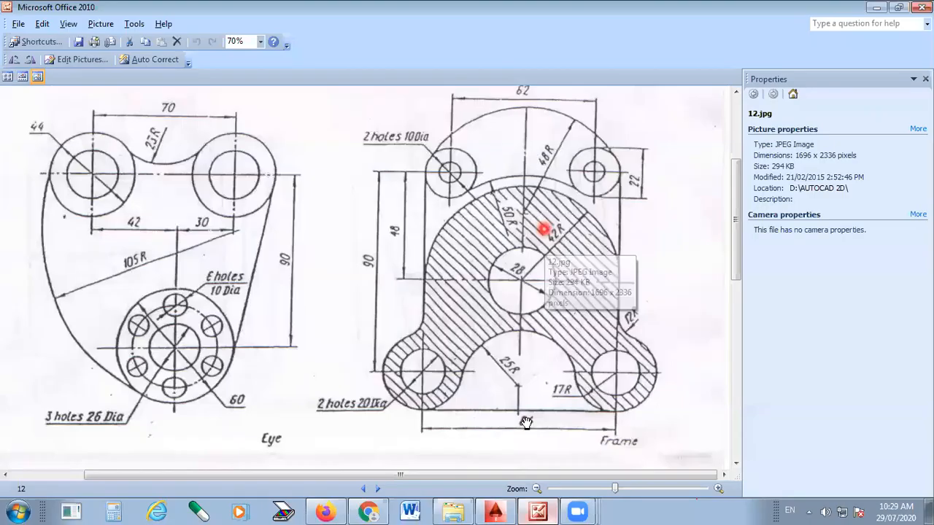
pyautogui.click(495, 512)
pyautogui.press('Return')
pyautogui.scroll(4, 404, 188)
pyautogui.click(402, 190)
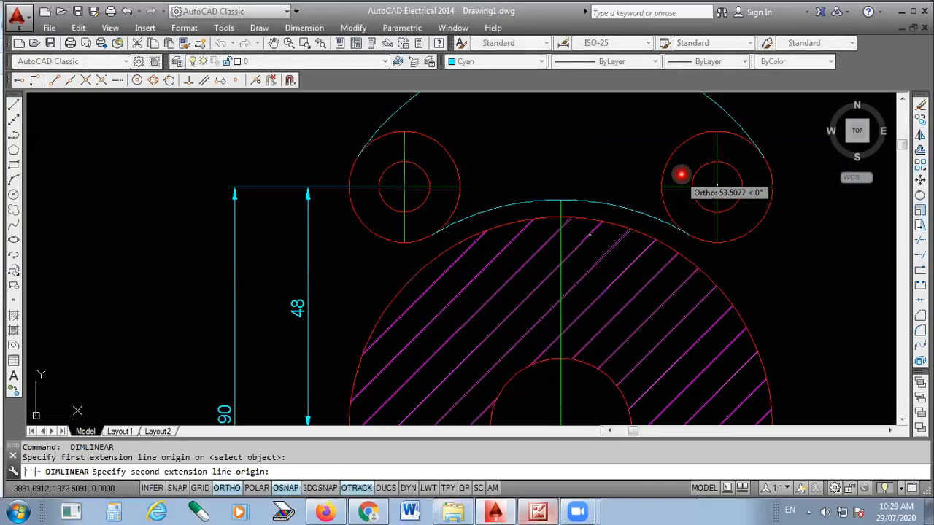
pyautogui.click(718, 189)
pyautogui.scroll(-4, 660, 219)
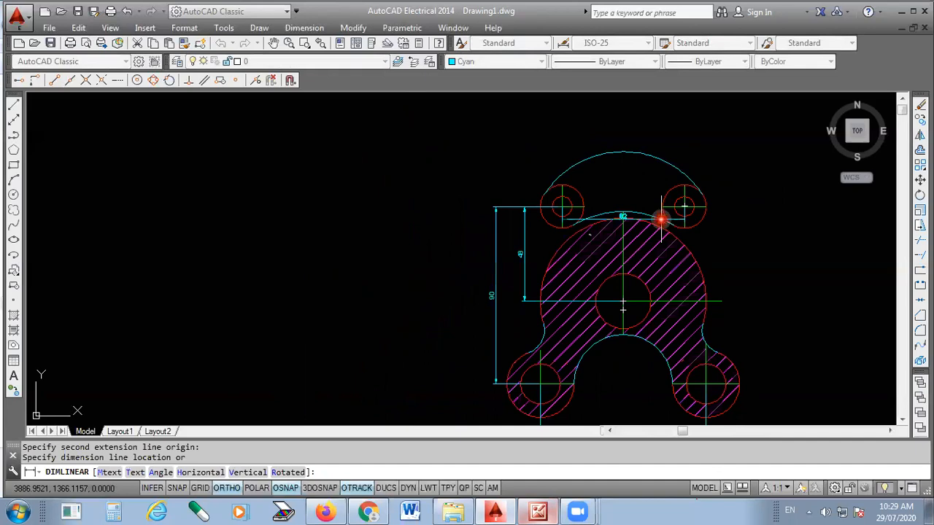
pyautogui.click(652, 139)
pyautogui.scroll(-2, 372, 227)
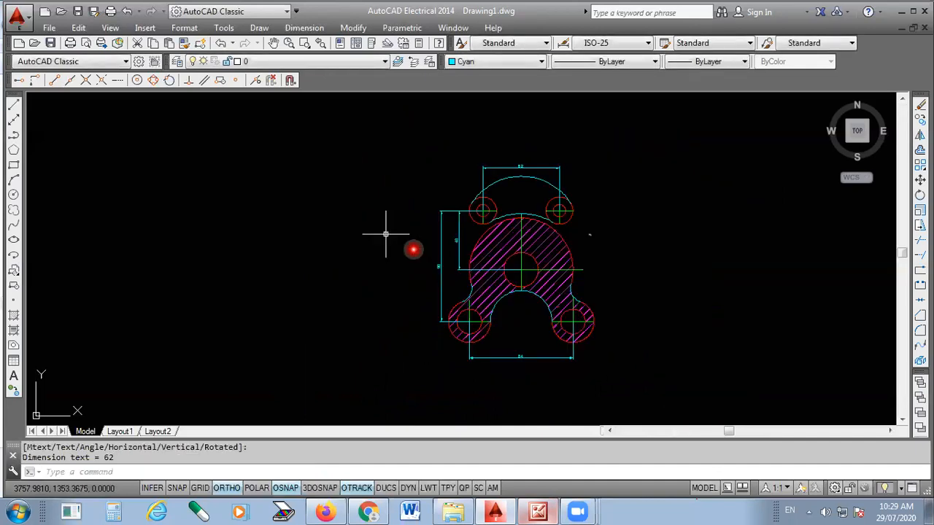
pyautogui.scroll(2, 584, 288)
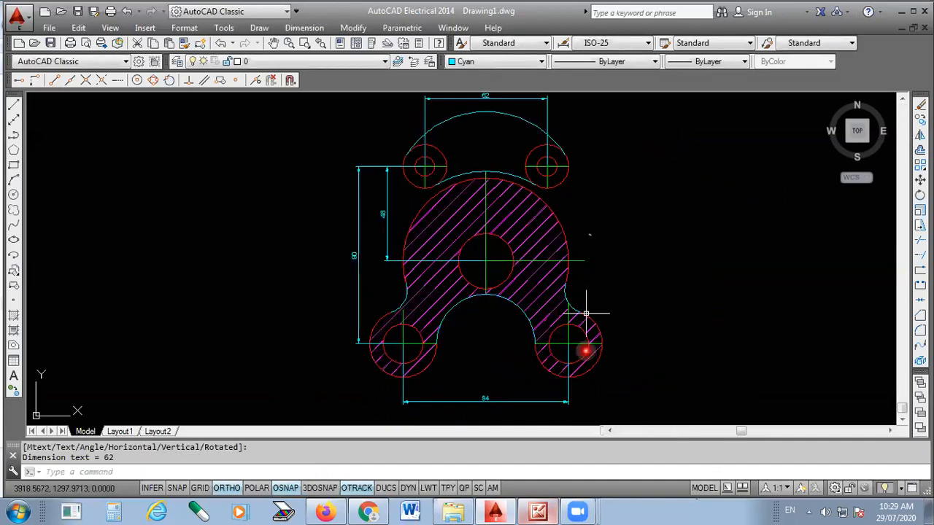
# Step: Check the reference picture, return to AutoCAD and add a diameter dimension to the outer circle around the upper-right hole, with its text outside
pyautogui.hotkey('alt', 'Tab')
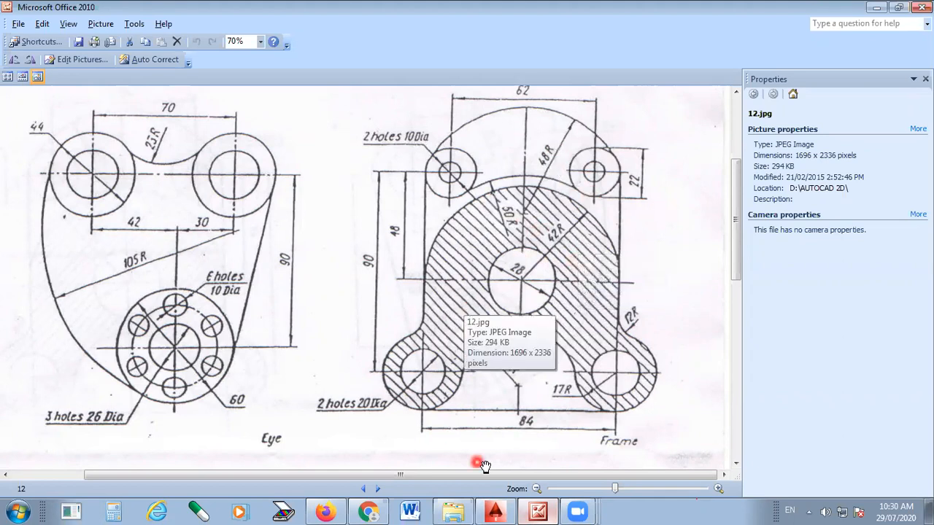
pyautogui.click(496, 511)
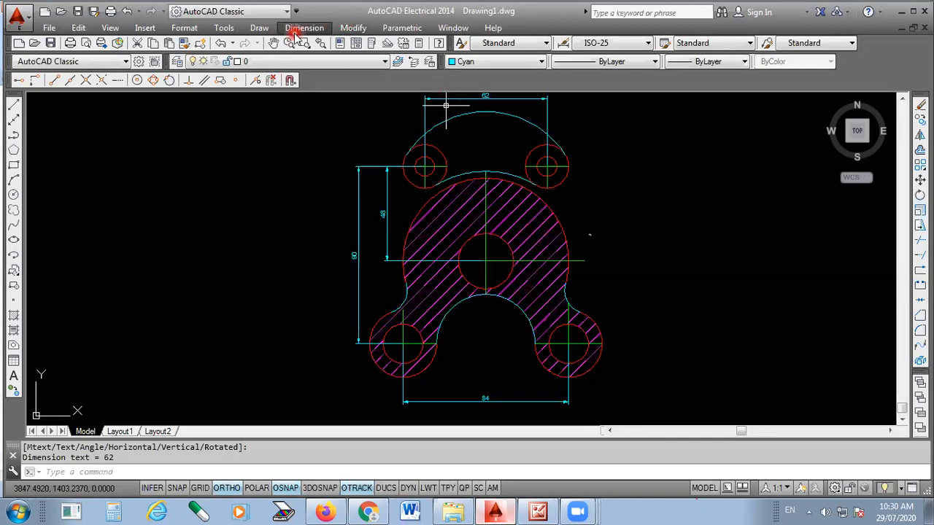
pyautogui.click(296, 31)
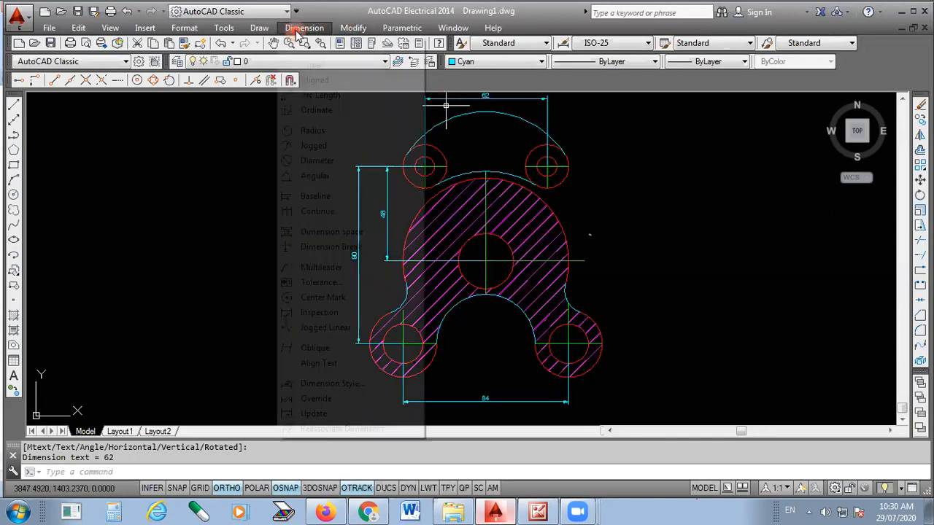
pyautogui.click(298, 160)
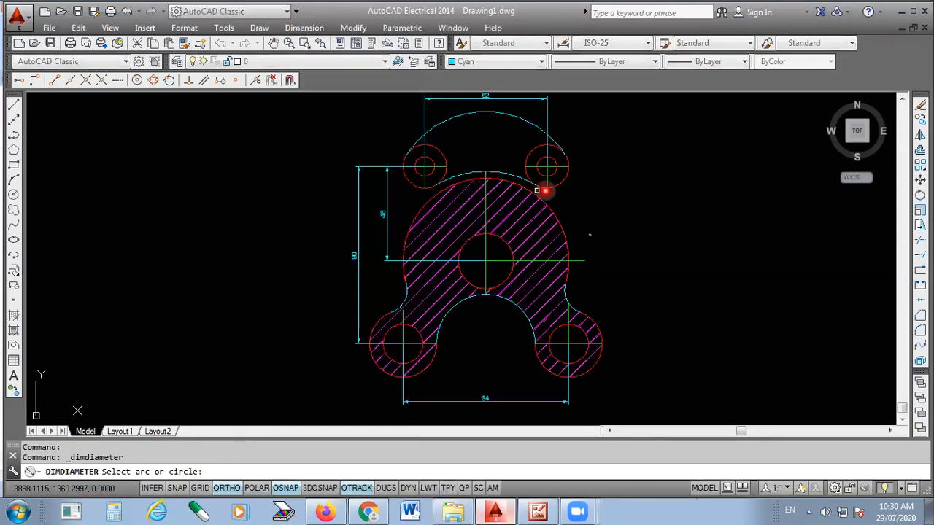
pyautogui.scroll(4, 545, 191)
pyautogui.click(545, 163)
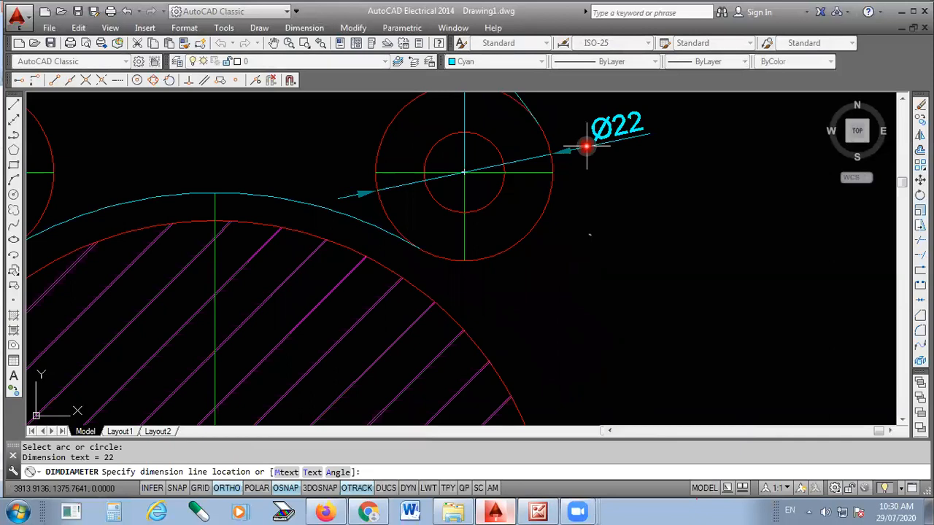
pyautogui.click(607, 125)
# Step: Add a diameter dimension to the small upper-left hole, with its text outside the boss toward the upper left
pyautogui.press('Return')
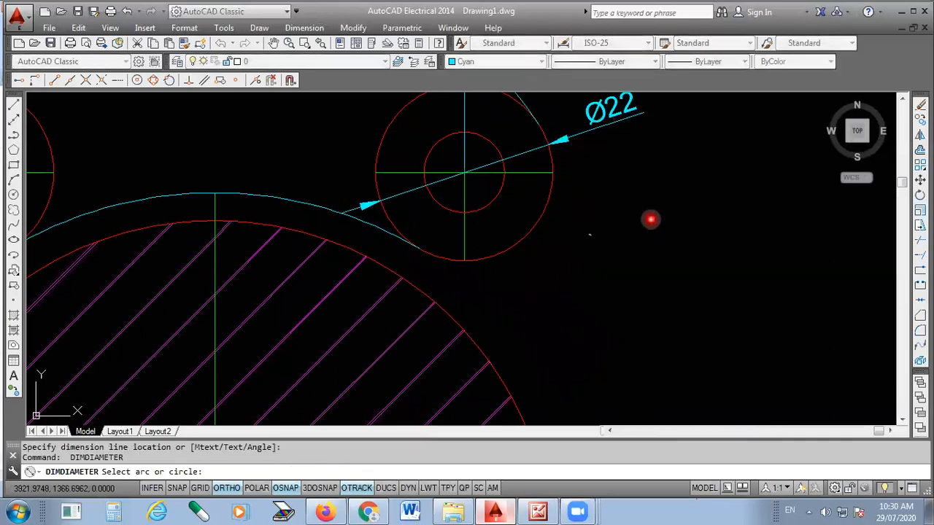
pyautogui.scroll(-3, 413, 242)
pyautogui.scroll(3, 219, 195)
pyautogui.click(290, 227)
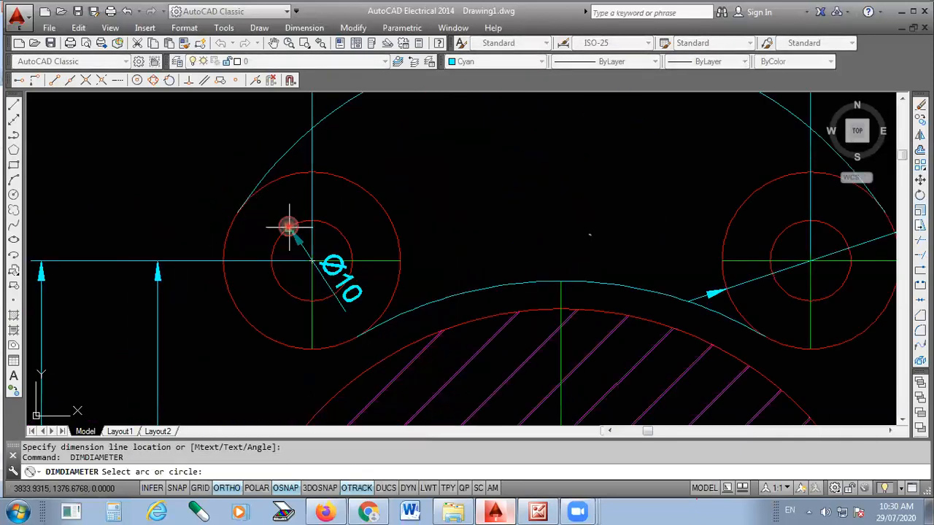
pyautogui.click(192, 143)
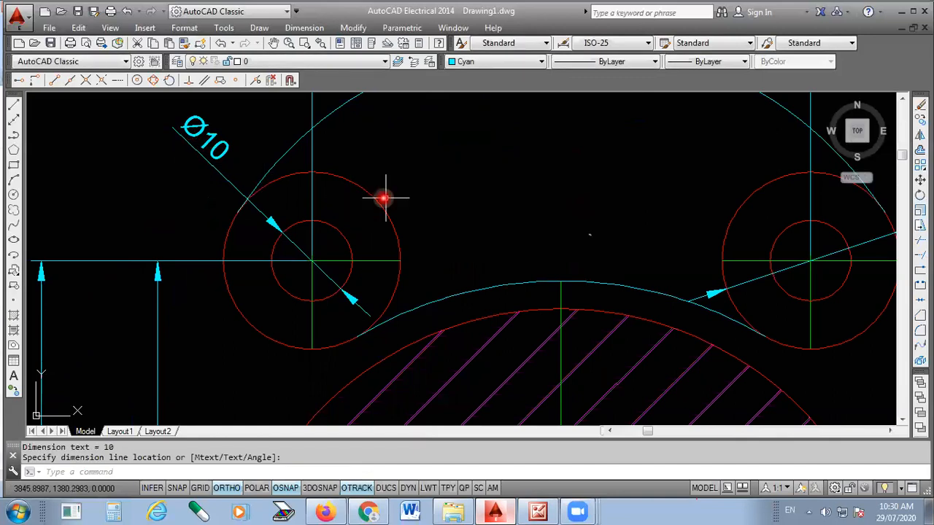
# Step: Add a diameter dimension to the lower-right hole, with its text outside the part toward the upper right
pyautogui.press('Return')
pyautogui.scroll(-2, 296, 138)
pyautogui.scroll(-2, 294, 137)
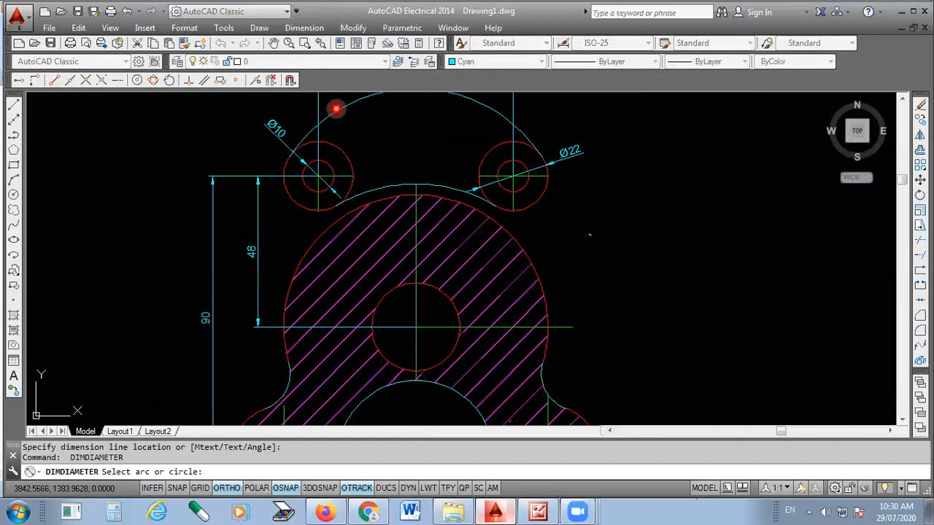
pyautogui.scroll(-3, 336, 109)
pyautogui.scroll(5, 469, 257)
pyautogui.scroll(3, 408, 295)
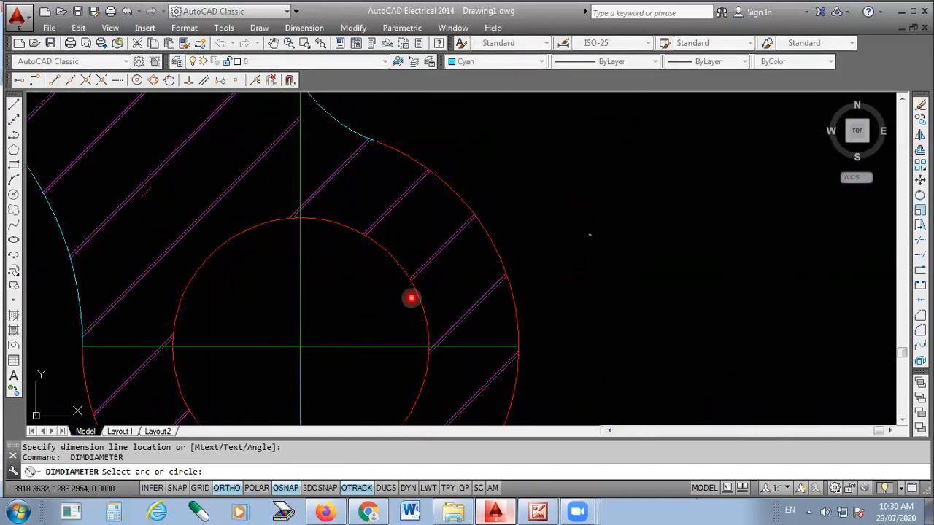
pyautogui.click(411, 298)
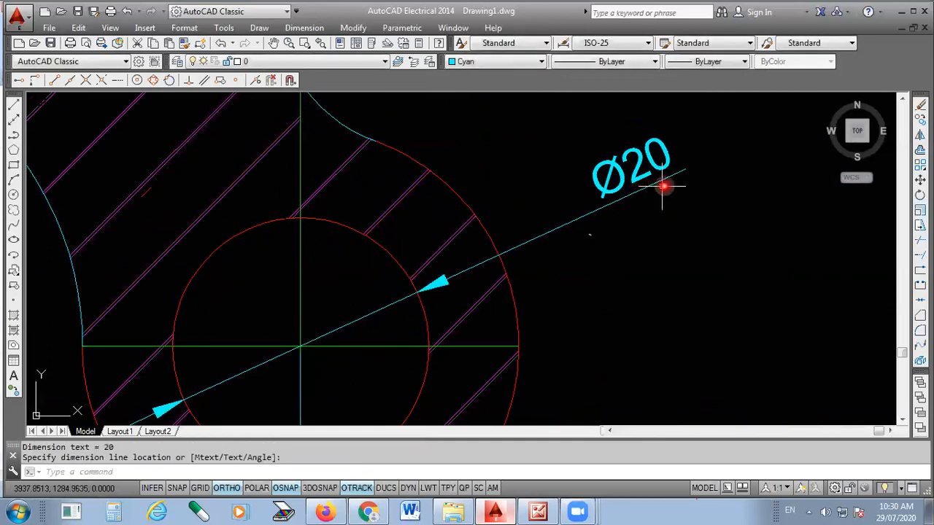
# Step: Add a diameter dimension to the central hole, with its text outside the hatched body toward the upper right
pyautogui.scroll(-4, 679, 185)
pyautogui.scroll(-4, 679, 184)
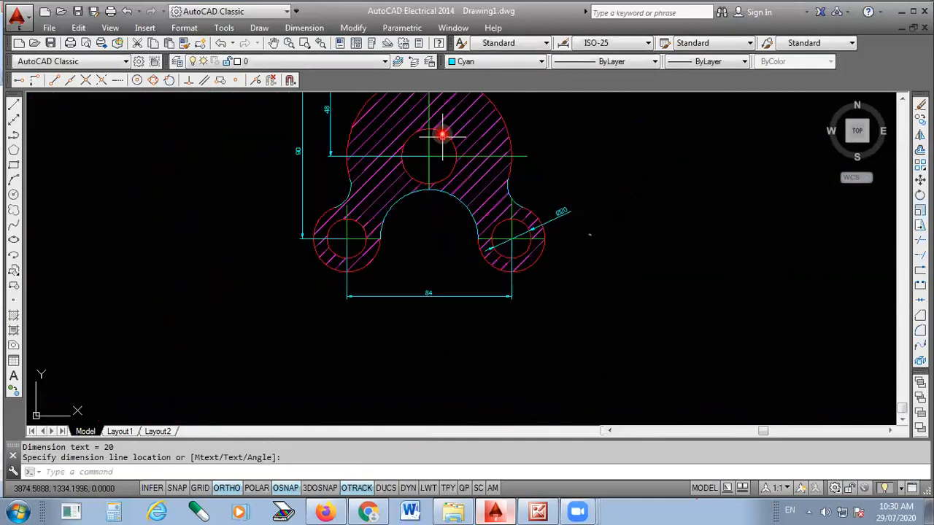
pyautogui.scroll(5, 442, 135)
pyautogui.press('Return')
pyautogui.click(449, 133)
pyautogui.scroll(3, 449, 133)
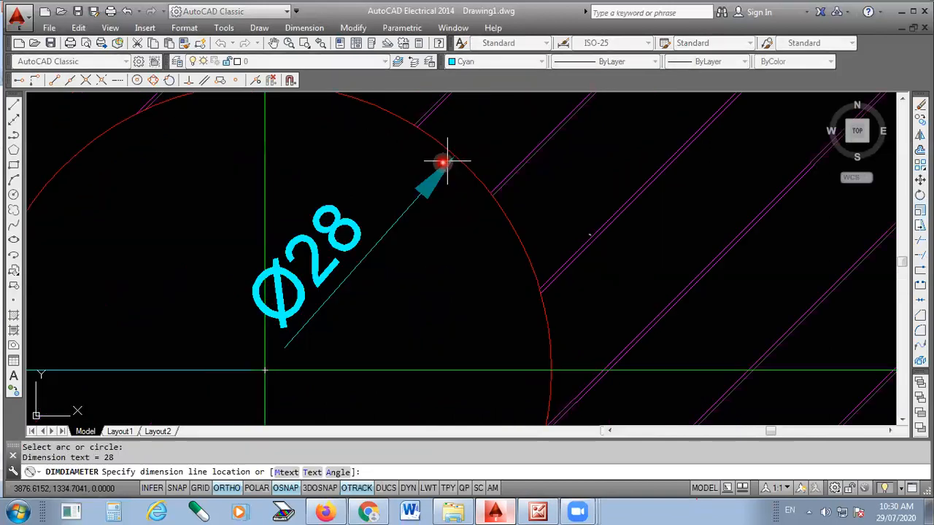
pyautogui.scroll(-3, 443, 162)
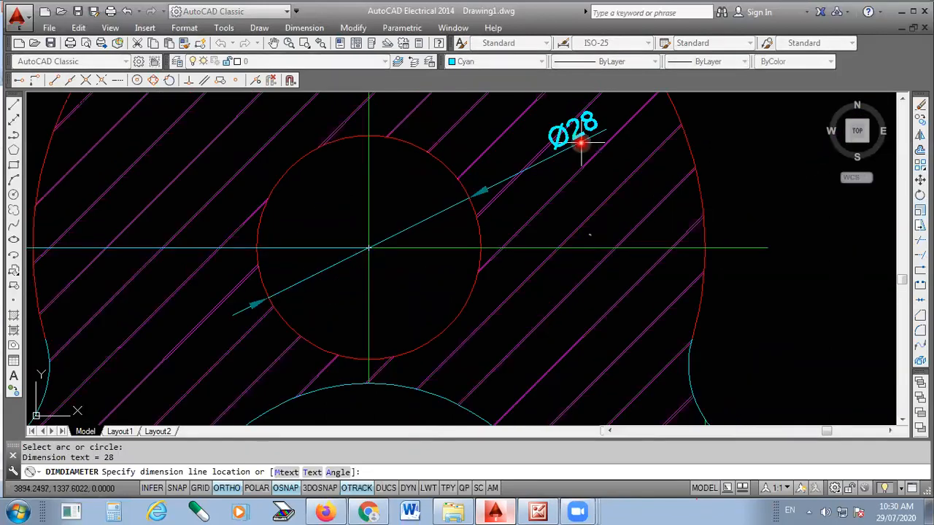
pyautogui.scroll(-2, 581, 145)
pyautogui.scroll(-4, 350, 173)
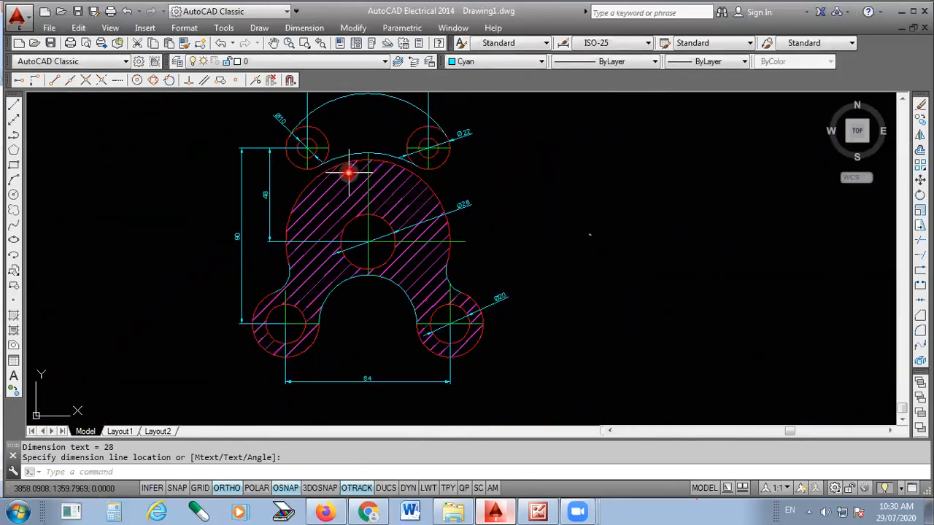
# Step: Add a radius dimension to the large top arc spanning the two upper holes, placed outside toward the upper right
pyautogui.click(310, 29)
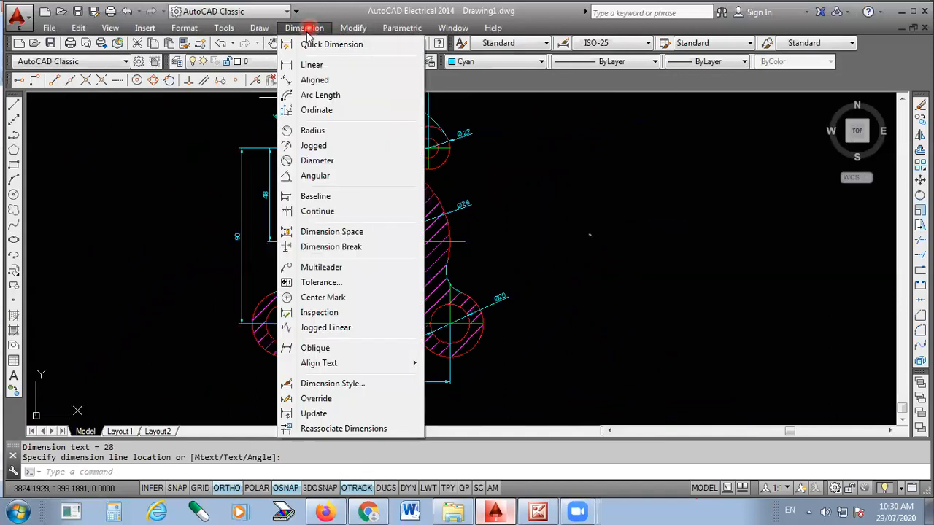
pyautogui.click(314, 131)
pyautogui.scroll(-2, 390, 171)
pyautogui.scroll(5, 387, 127)
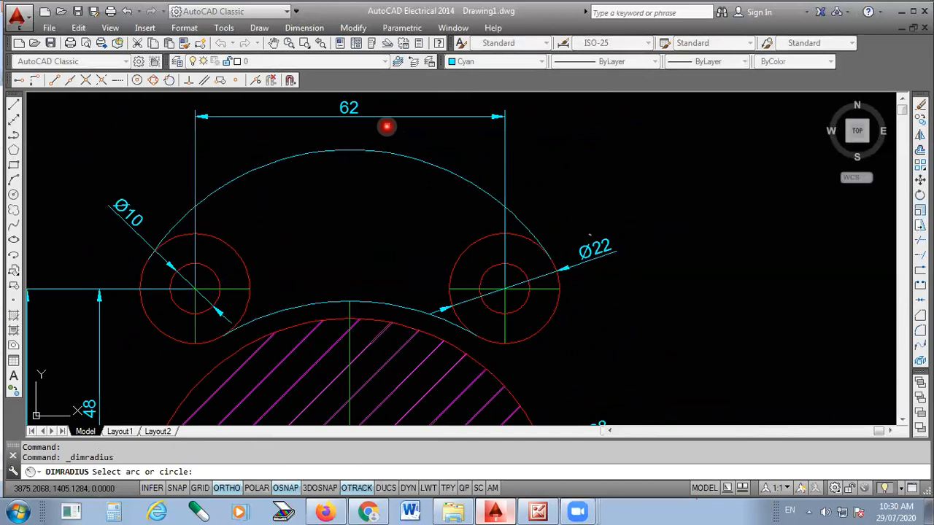
pyautogui.click(385, 151)
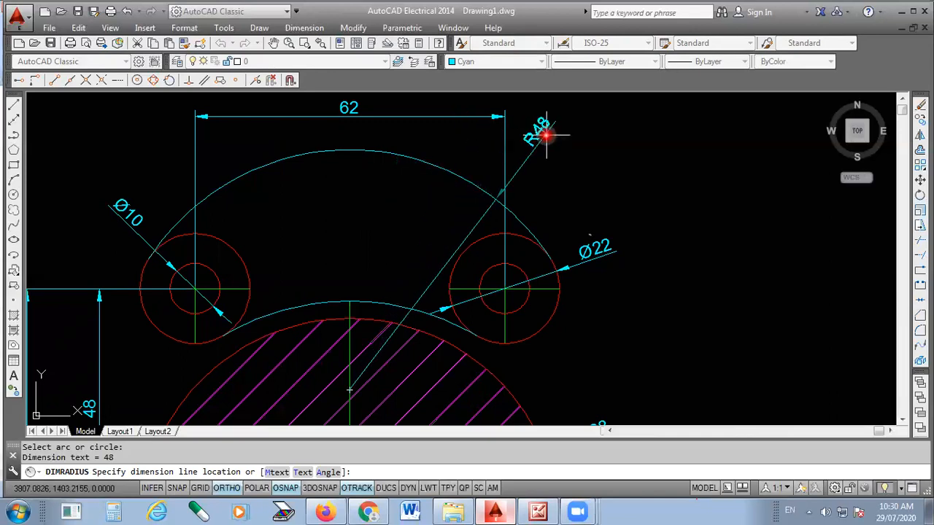
pyautogui.scroll(-4, 511, 138)
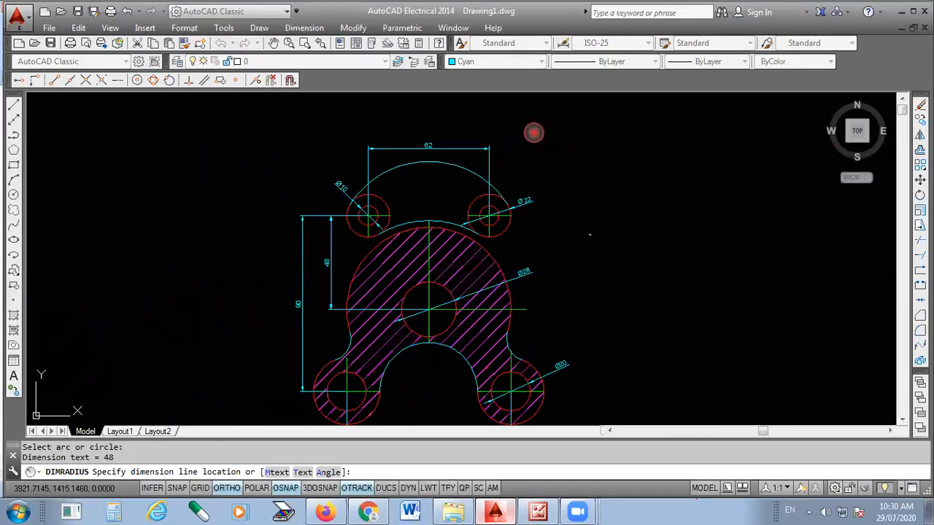
pyautogui.scroll(4, 447, 273)
pyautogui.scroll(2, 447, 274)
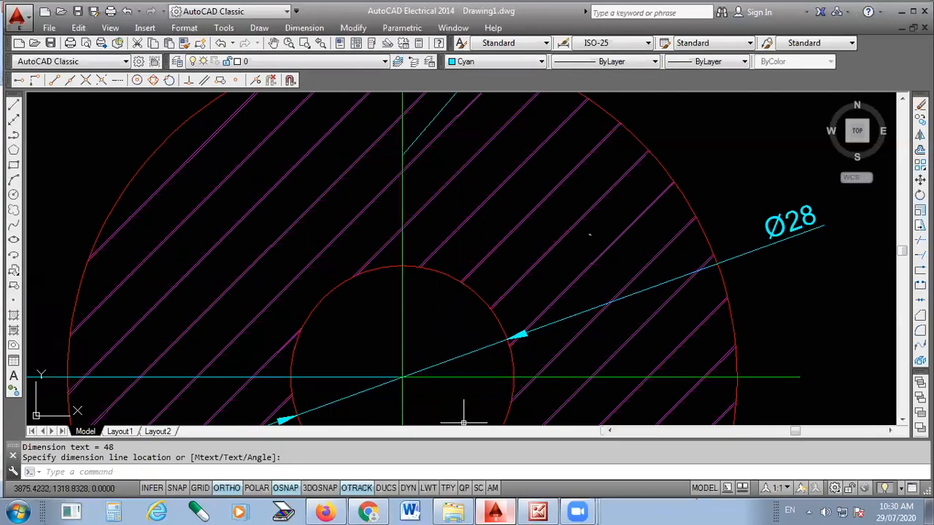
# Step: Check the radii in the reference picture and add a radius dimension to the hatched body's outer arc, placed outside toward the upper right
pyautogui.hotkey('alt', 'Tab')
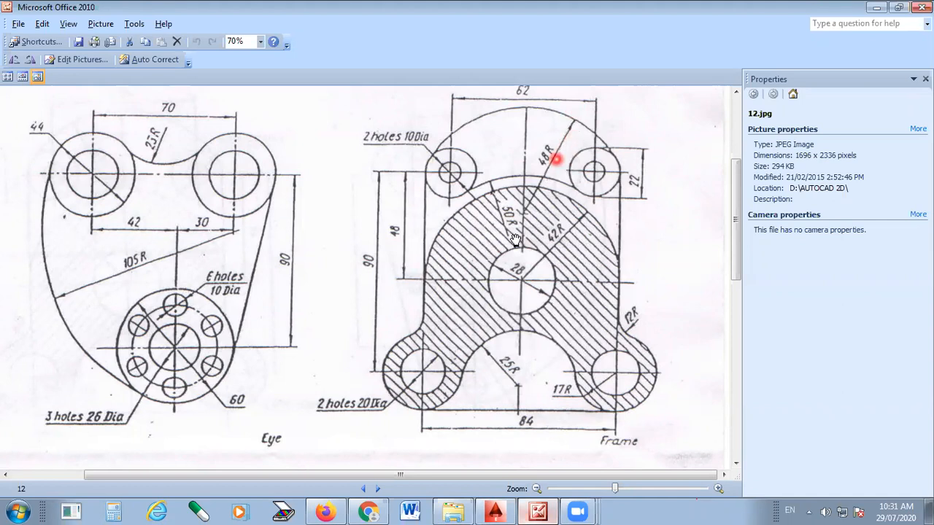
pyautogui.click(493, 512)
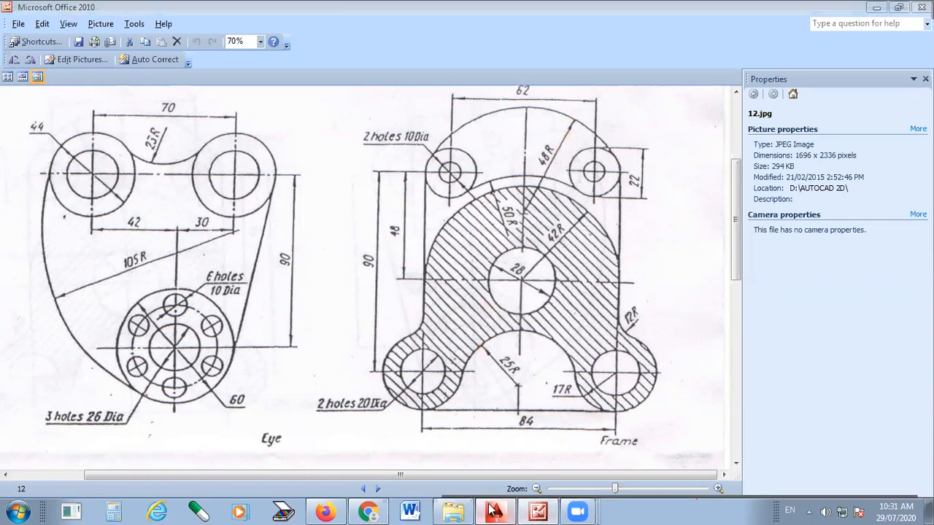
pyautogui.press('Return')
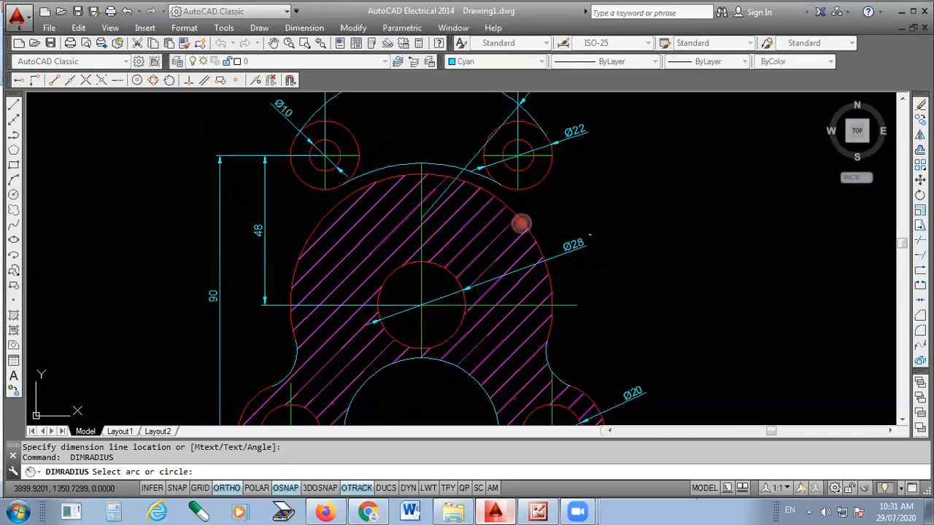
pyautogui.click(526, 224)
pyautogui.click(582, 188)
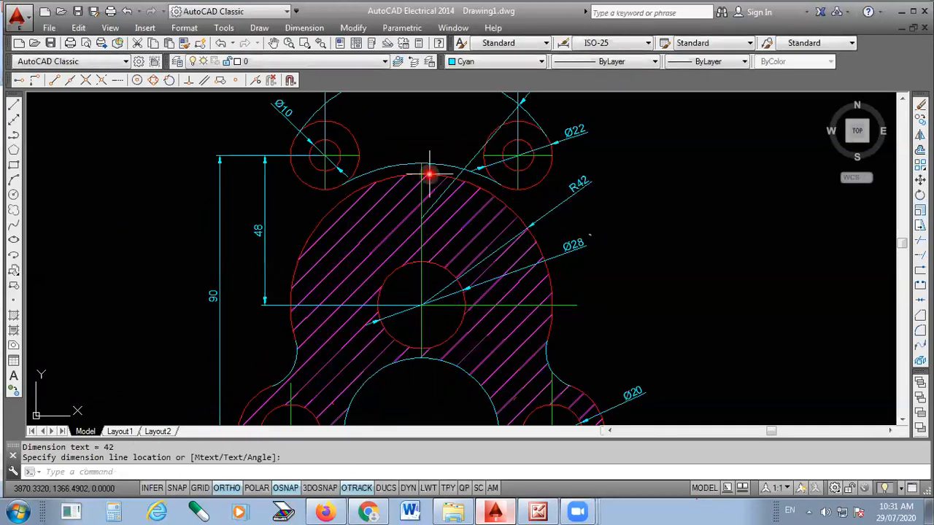
# Step: Add a radius dimension to the shallow arc joining the two upper bosses, with its text above the arc
pyautogui.scroll(3, 418, 157)
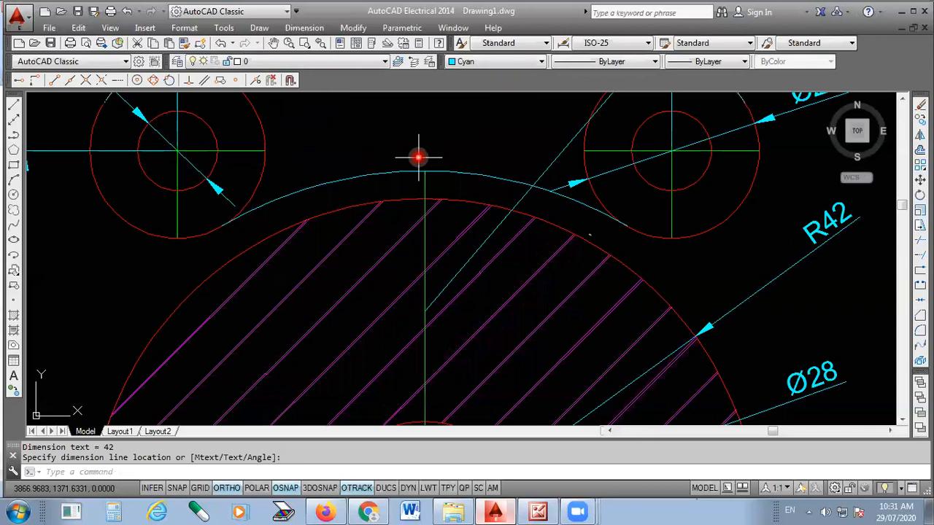
pyautogui.press('Return')
pyautogui.click(369, 172)
pyautogui.click(343, 150)
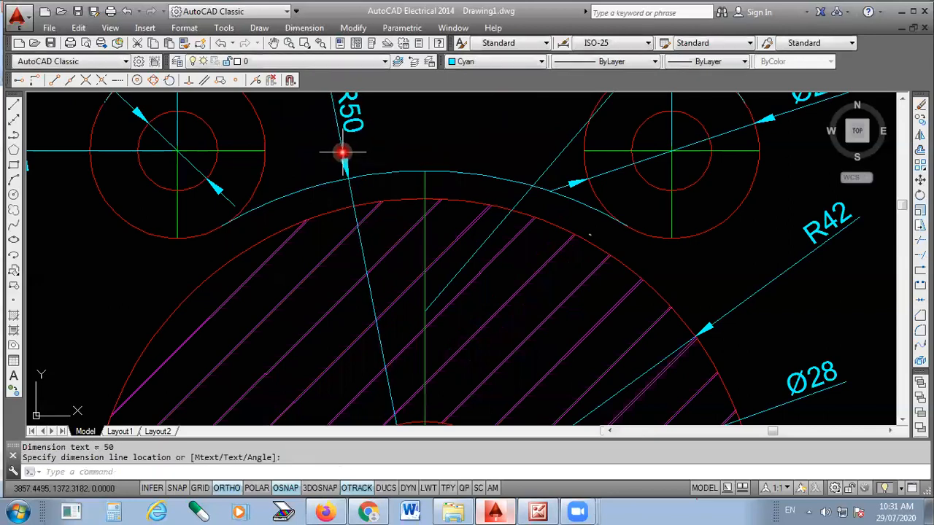
# Step: Add a radius dimension to the lower semicircular cutout, with its text inside the opening
pyautogui.scroll(-2, 359, 210)
pyautogui.scroll(-2, 360, 210)
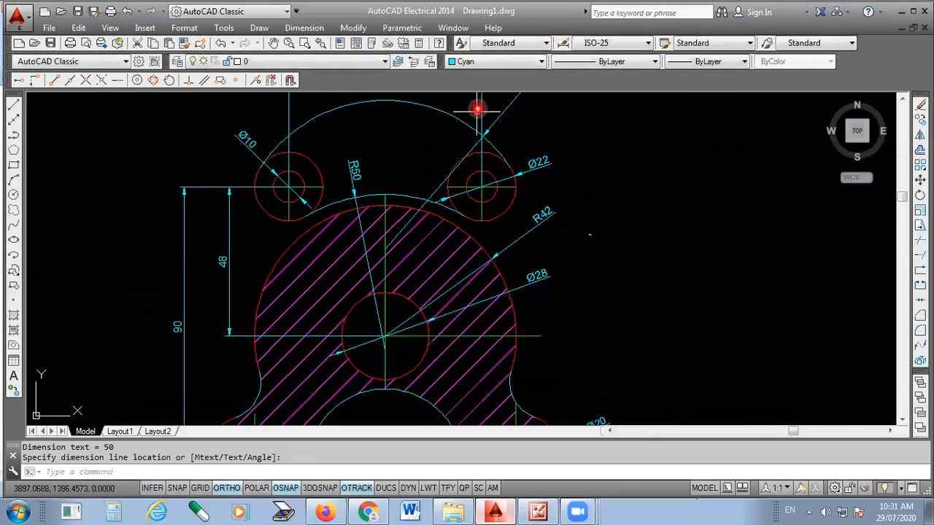
pyautogui.scroll(4, 442, 287)
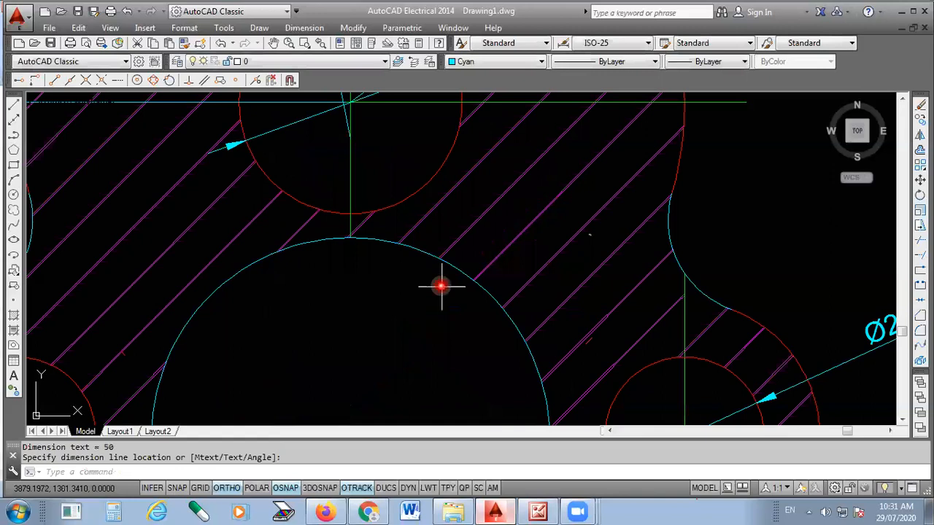
pyautogui.press('Return')
pyautogui.click(441, 286)
pyautogui.click(365, 323)
# Step: Add a radius dimension to the fillet between the hatched body and the lower-right boss, placed outside the part
pyautogui.scroll(-2, 475, 234)
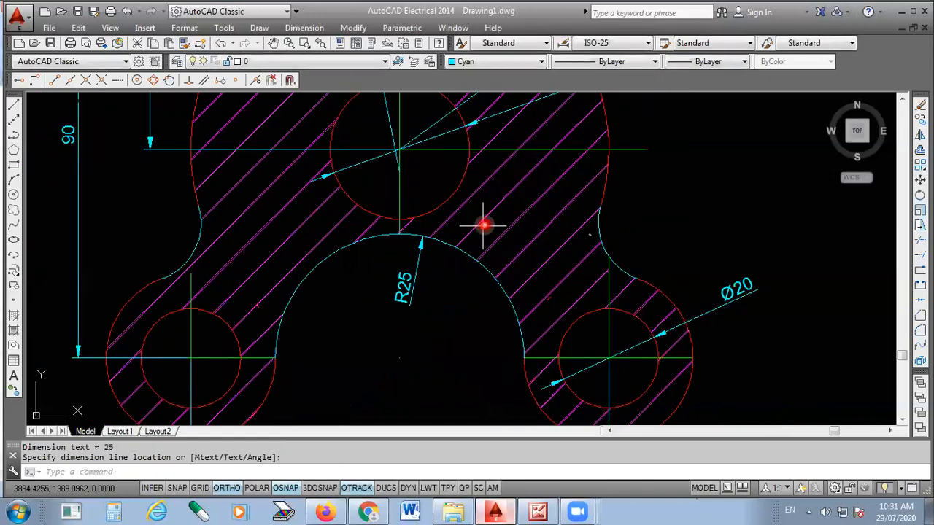
pyautogui.scroll(-2, 483, 226)
pyautogui.scroll(6, 569, 248)
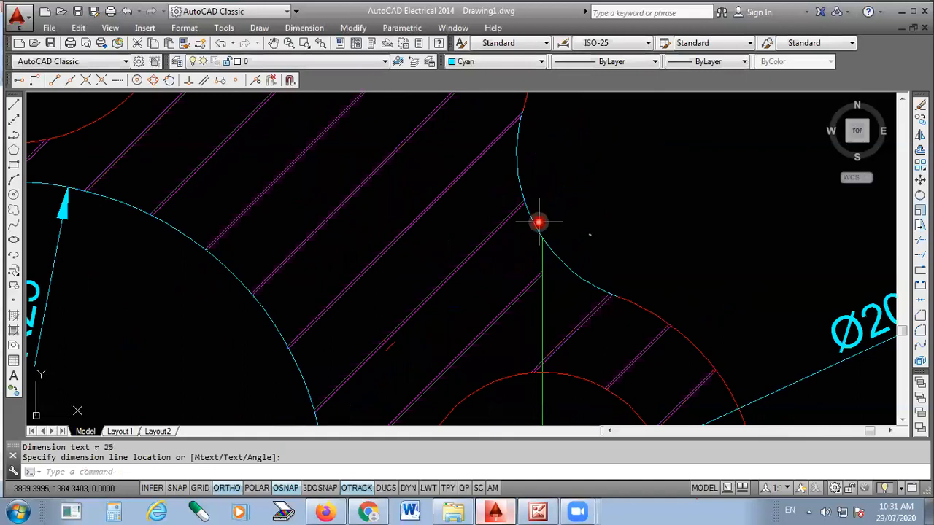
pyautogui.press('Return')
pyautogui.click(537, 221)
pyautogui.click(568, 194)
# Step: Check the whole dimensioned Frame drawing for completeness before plotting
pyautogui.scroll(-5, 605, 214)
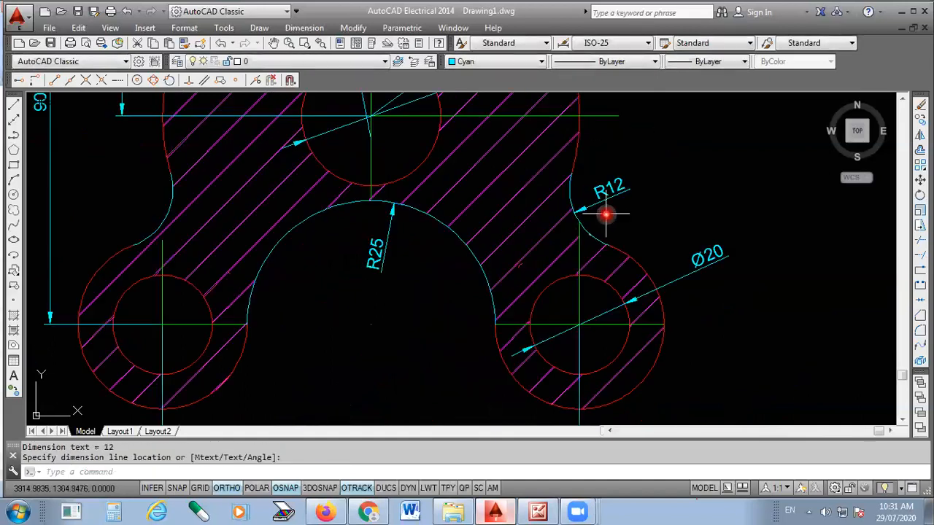
pyautogui.scroll(-2, 606, 213)
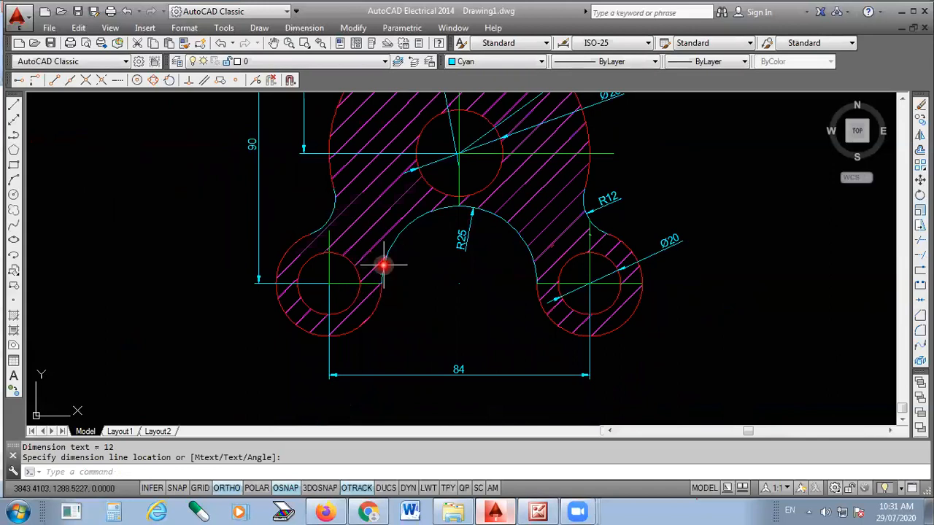
pyautogui.scroll(-2, 604, 329)
pyautogui.scroll(-2, 546, 341)
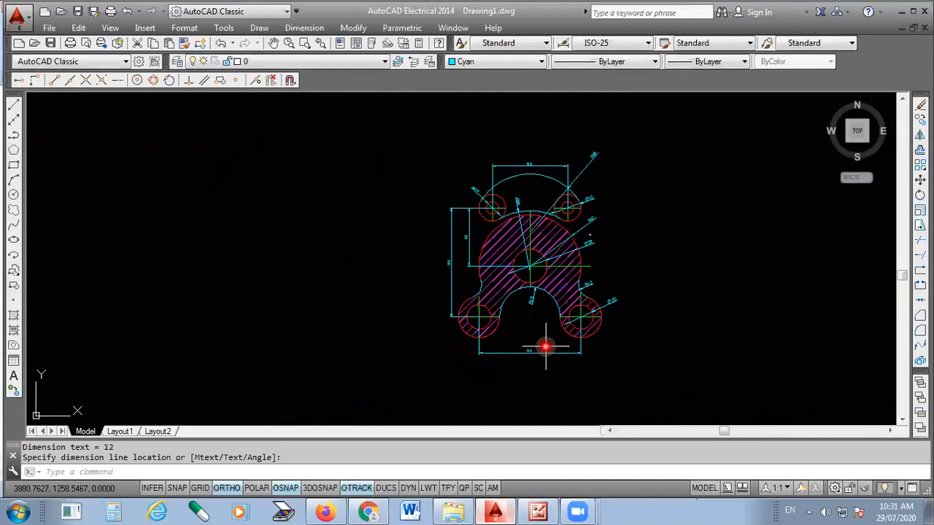
pyautogui.scroll(3, 661, 317)
pyautogui.scroll(-3, 551, 350)
pyautogui.scroll(2, 586, 329)
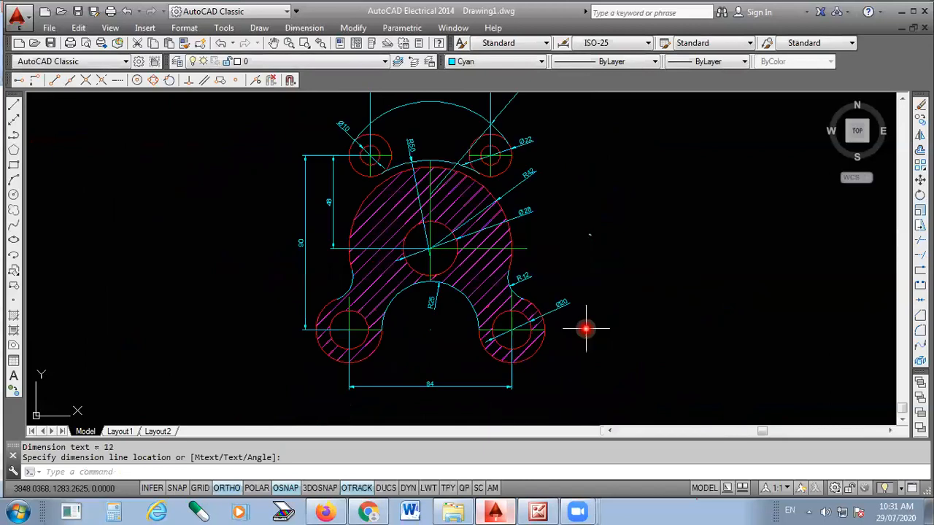
# Step: Start a plot of the model and choose Acade - DWG To PDF.pc3 as the plotter
pyautogui.hotkey('ctrl', 'p')
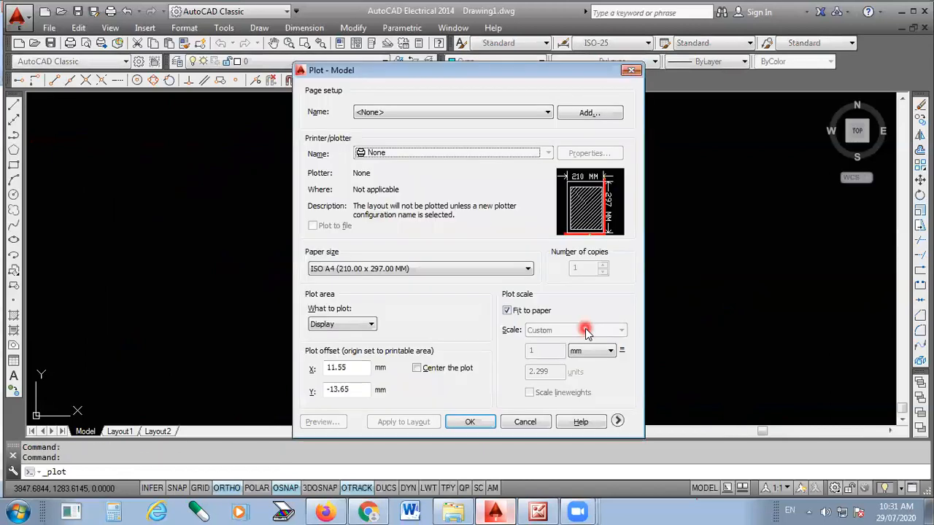
pyautogui.click(439, 155)
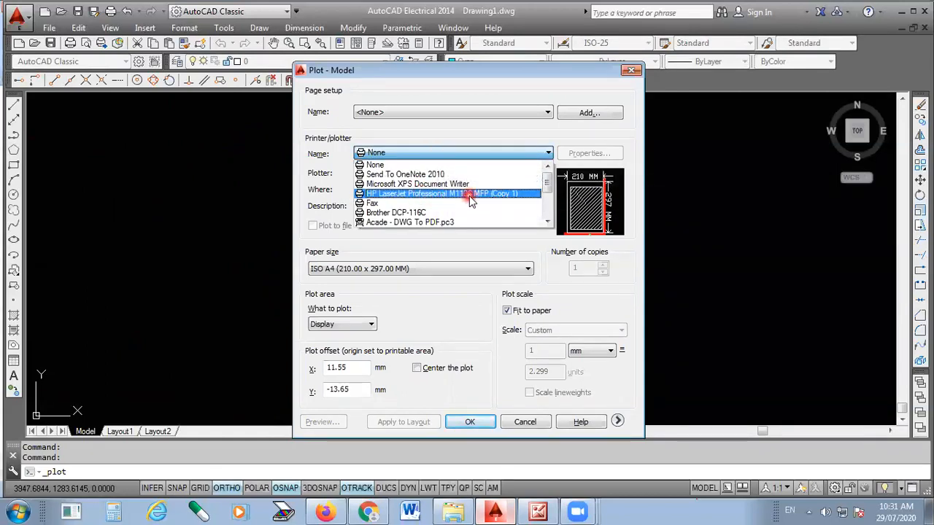
pyautogui.scroll(-1, 441, 208)
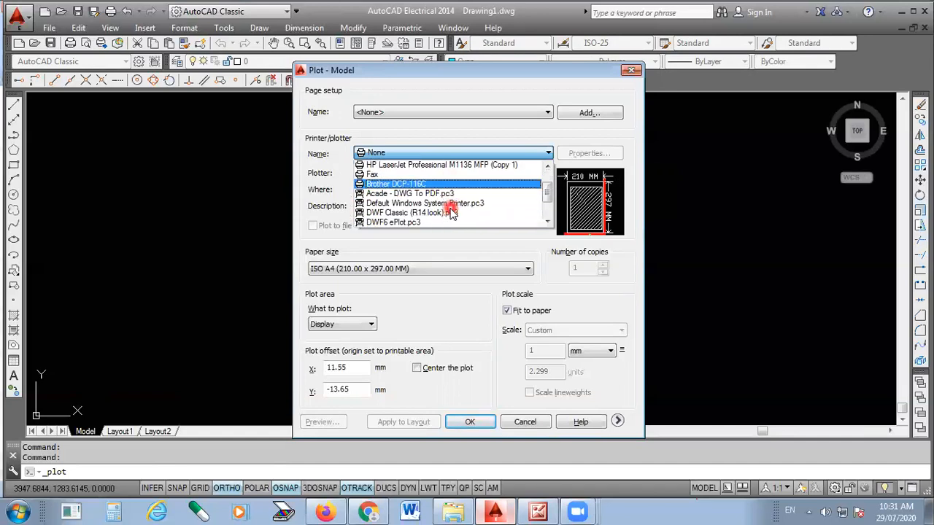
pyautogui.click(439, 194)
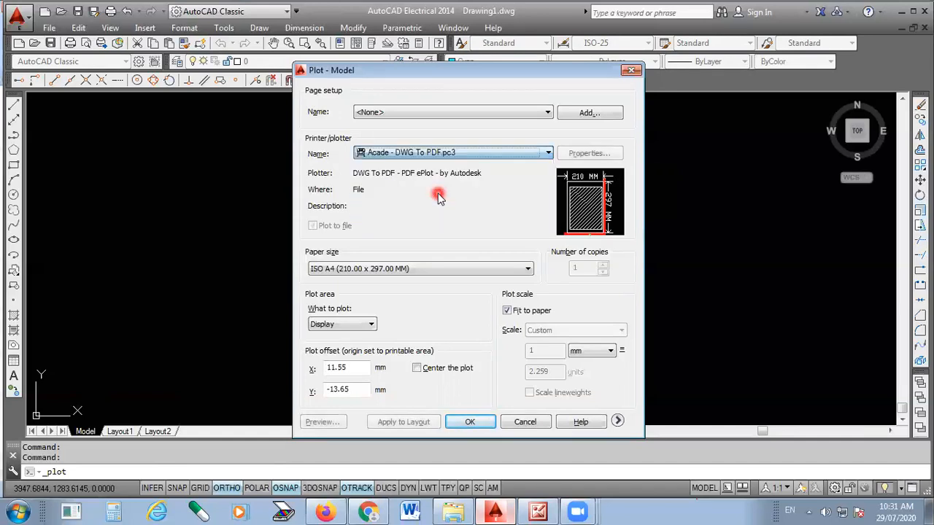
pyautogui.click(476, 153)
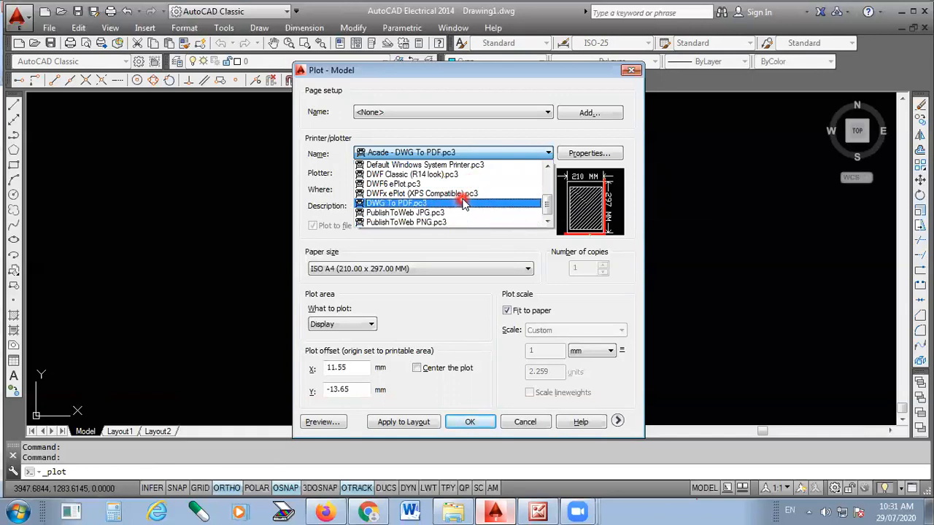
pyautogui.scroll(3, 461, 206)
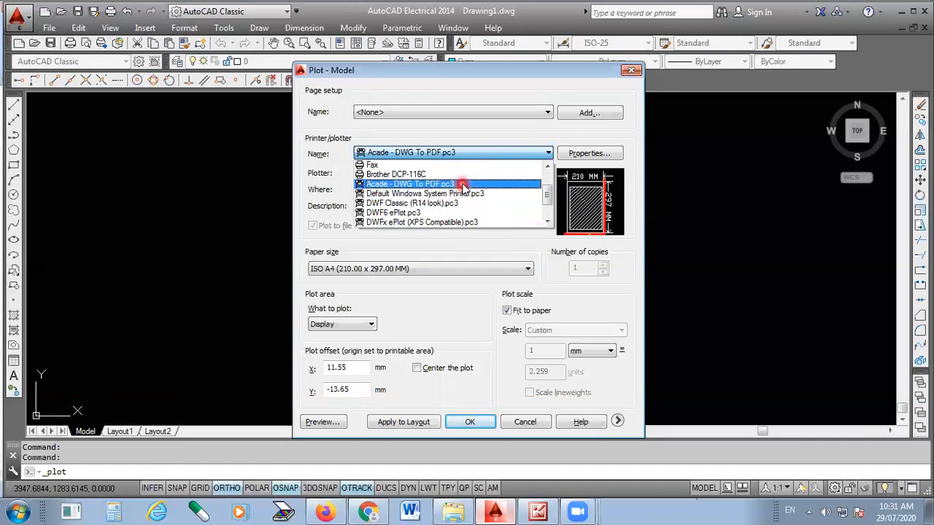
pyautogui.click(462, 184)
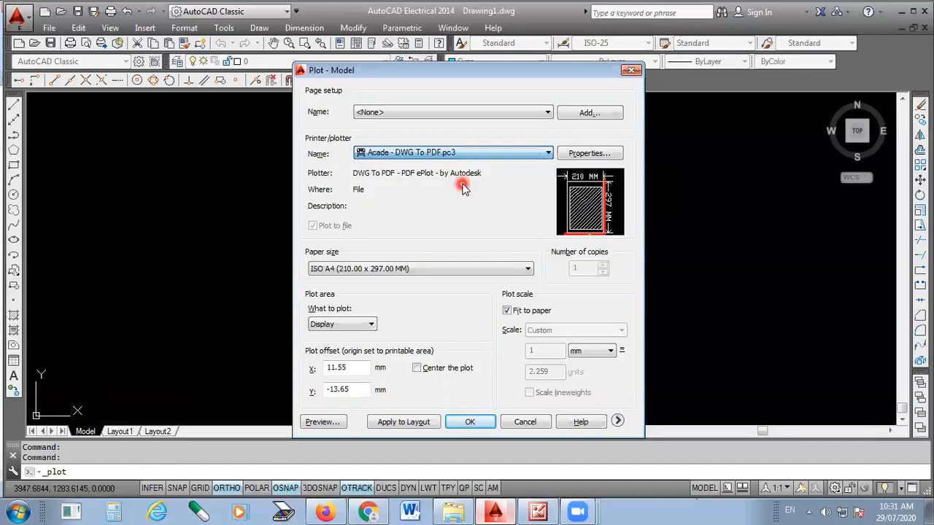
# Step: Set the plot area to Extents, turn off fit to paper with a 1:1 scale, and center the plot
pyautogui.click(357, 325)
pyautogui.click(350, 349)
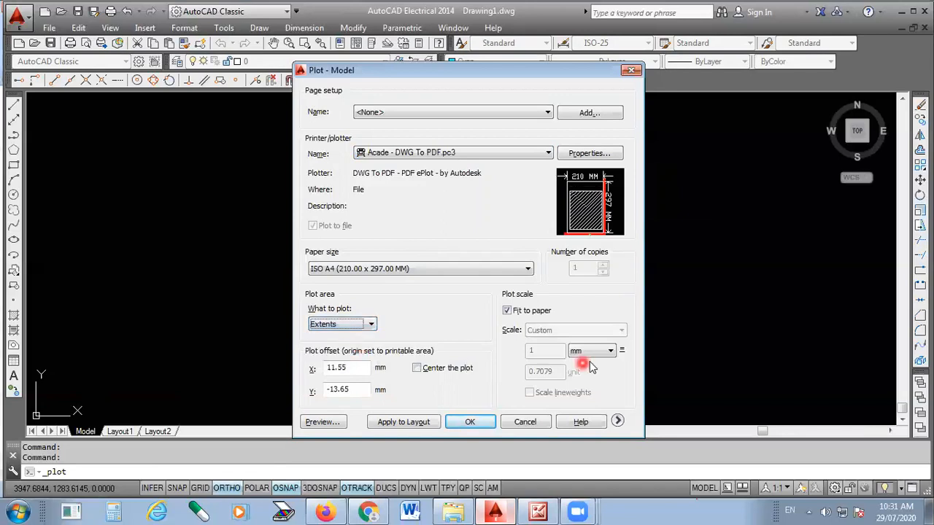
pyautogui.click(507, 310)
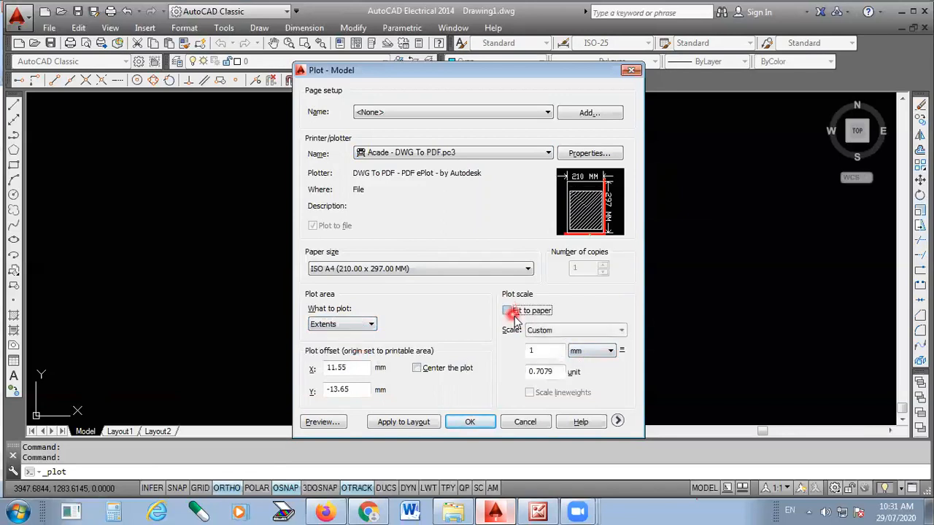
pyautogui.click(595, 335)
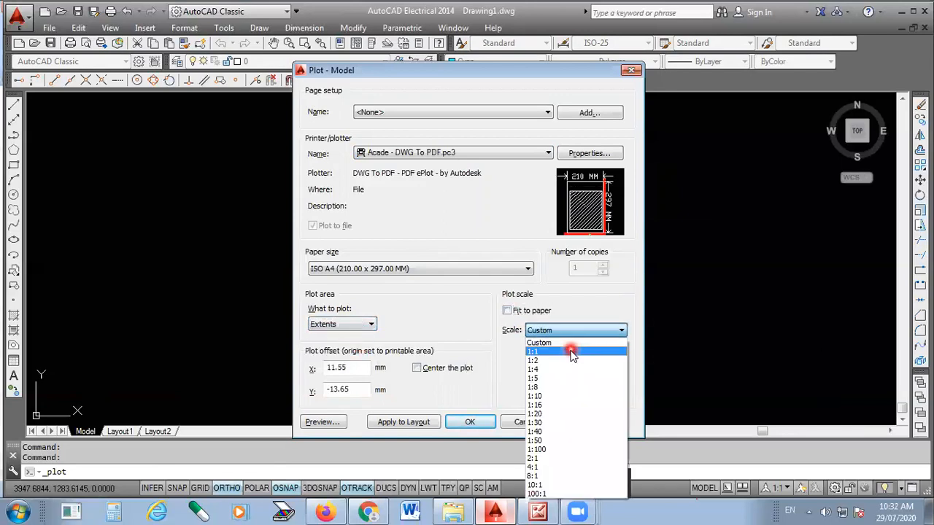
pyautogui.click(565, 351)
pyautogui.click(419, 369)
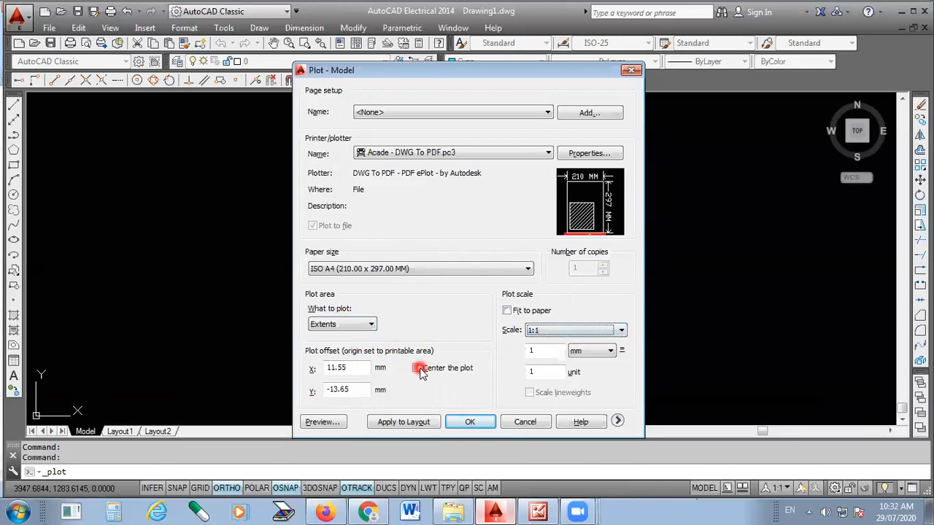
# Step: Preview the plot on the sheet and send it to plot from the preview
pyautogui.click(322, 422)
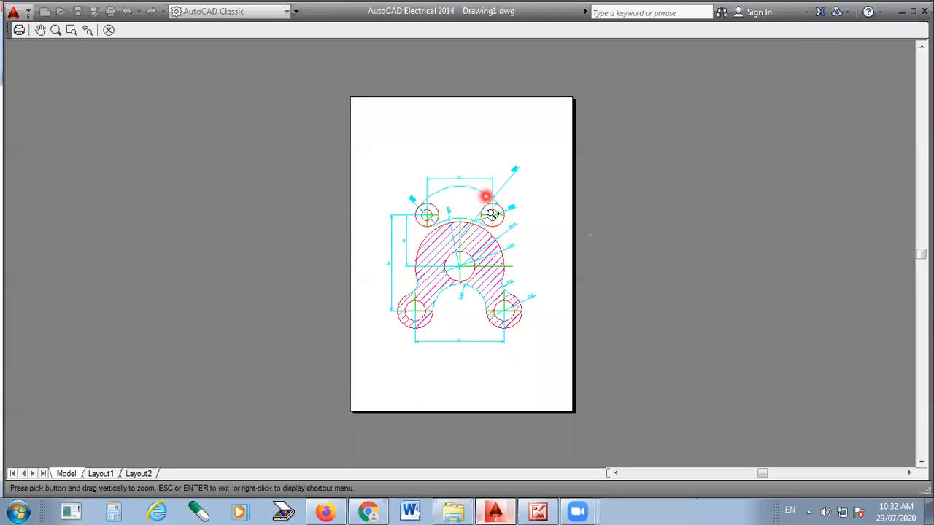
pyautogui.rightClick(480, 197)
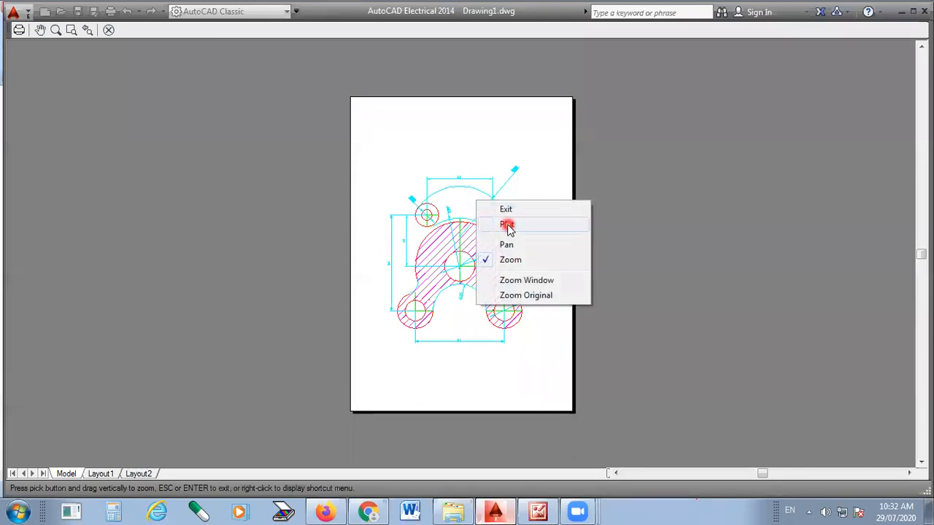
pyautogui.click(509, 227)
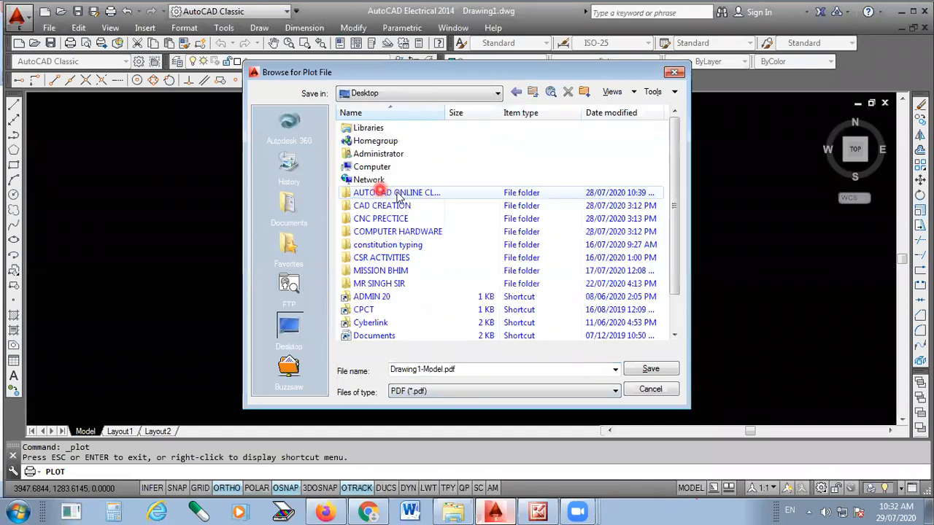
# Step: Save the plotted PDF as 07 in the AUTOCAD ONLINE CLASS folder on the desktop
pyautogui.click(418, 194)
pyautogui.click(419, 195)
pyautogui.doubleClick(429, 195)
pyautogui.click(438, 232)
pyautogui.doubleClick(409, 192)
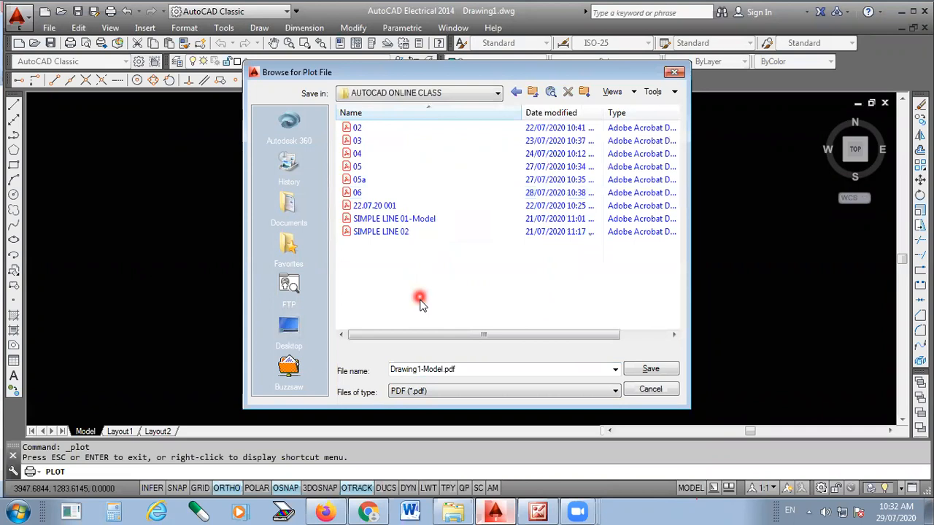
pyautogui.doubleClick(454, 370)
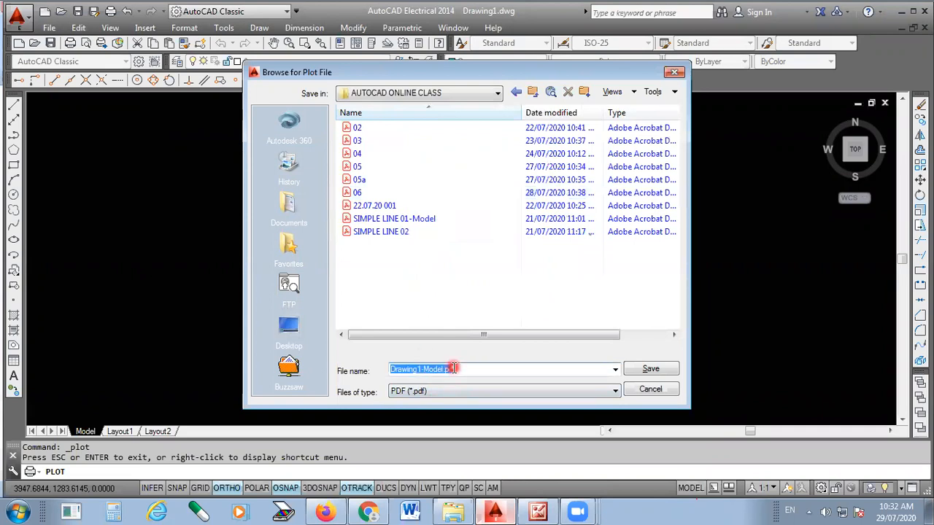
pyautogui.write('07')
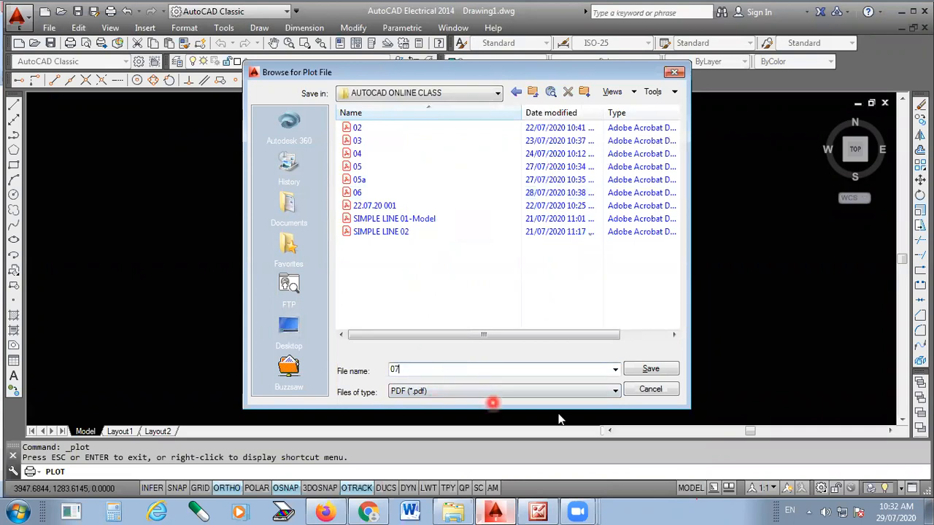
pyautogui.click(652, 370)
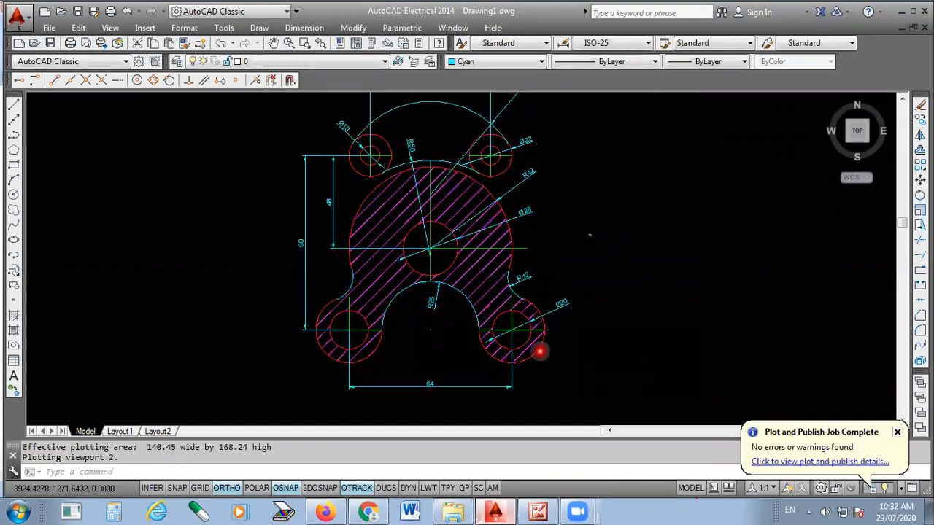
# Step: Save the drawing as 07 in AutoCAD 2013 Drawing format in the desktop's AUTOCAD ONLINE CLASS folder
pyautogui.scroll(-2, 538, 348)
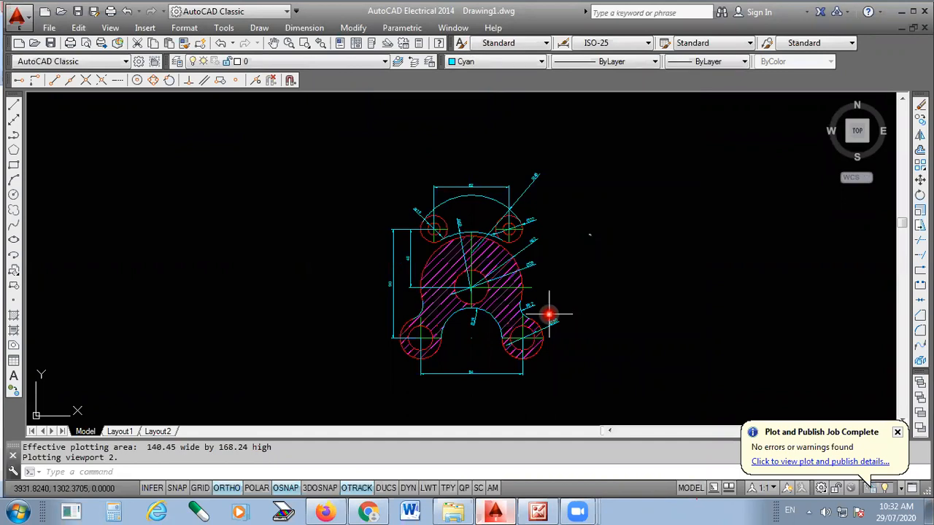
pyautogui.hotkey('ctrl', 's')
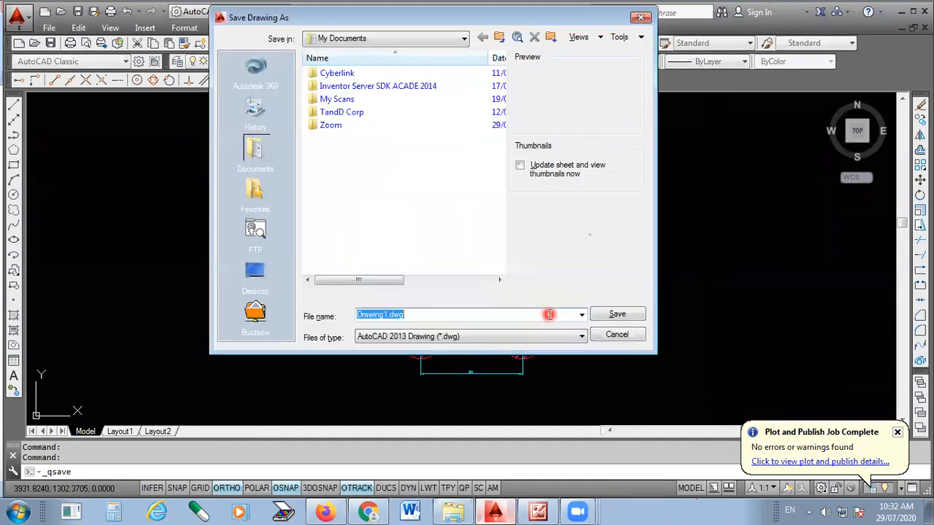
pyautogui.click(640, 17)
pyautogui.click(48, 29)
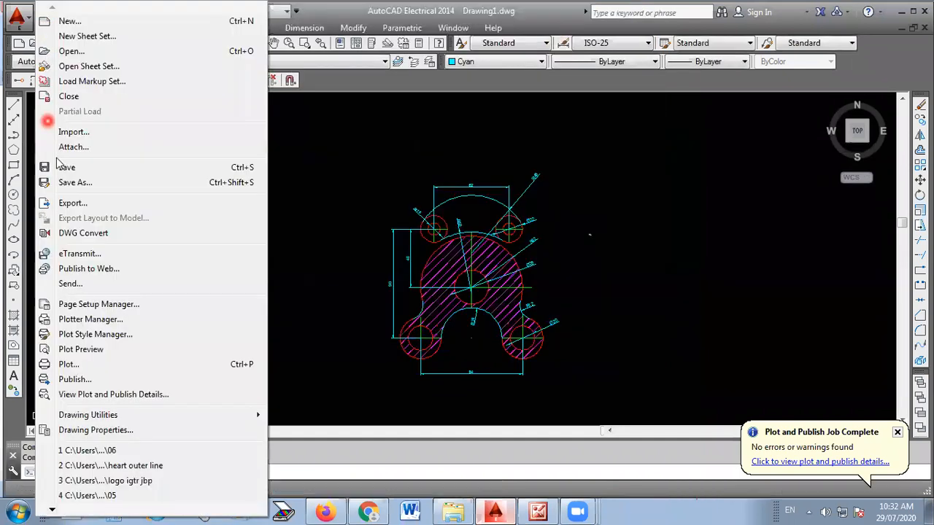
pyautogui.click(83, 167)
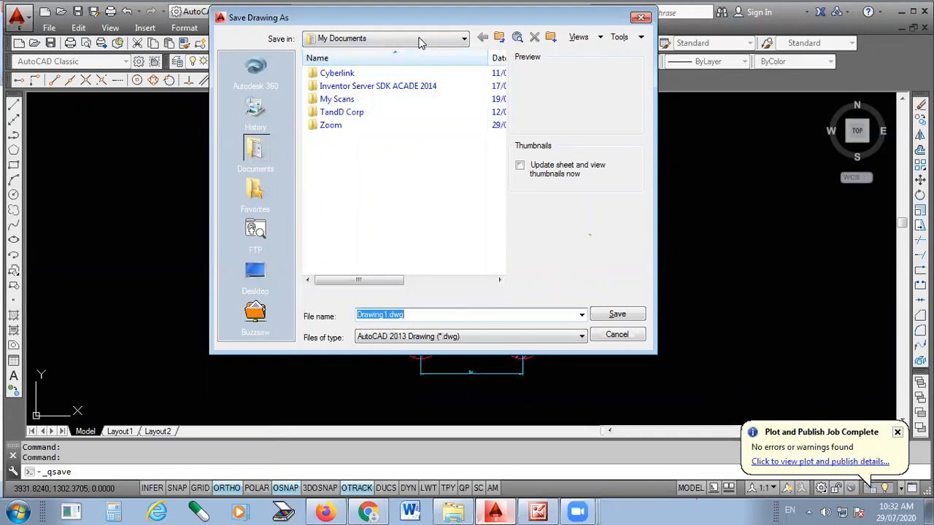
pyautogui.click(260, 276)
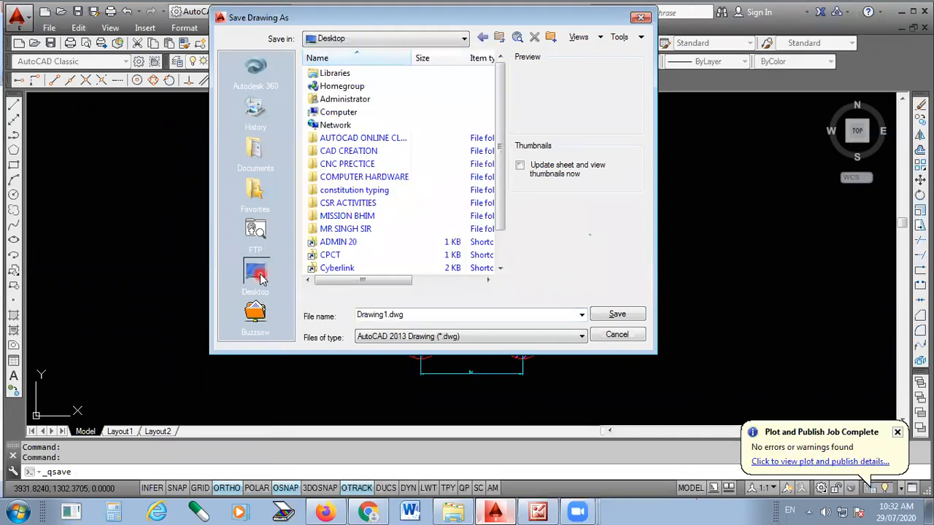
pyautogui.doubleClick(365, 138)
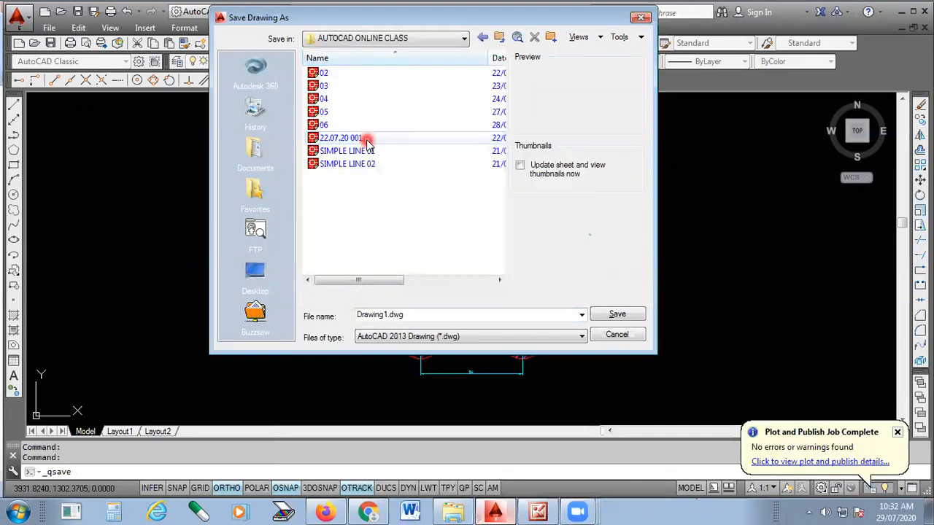
pyautogui.doubleClick(414, 321)
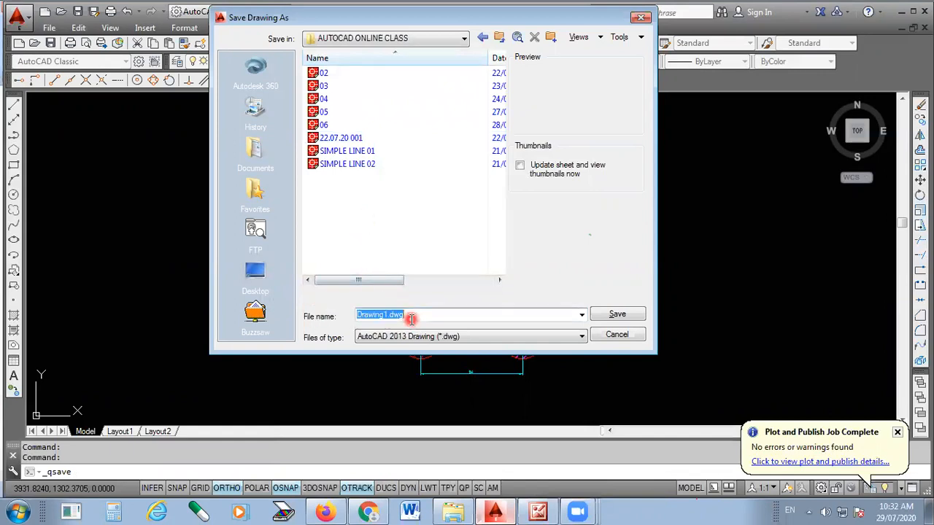
pyautogui.write('07')
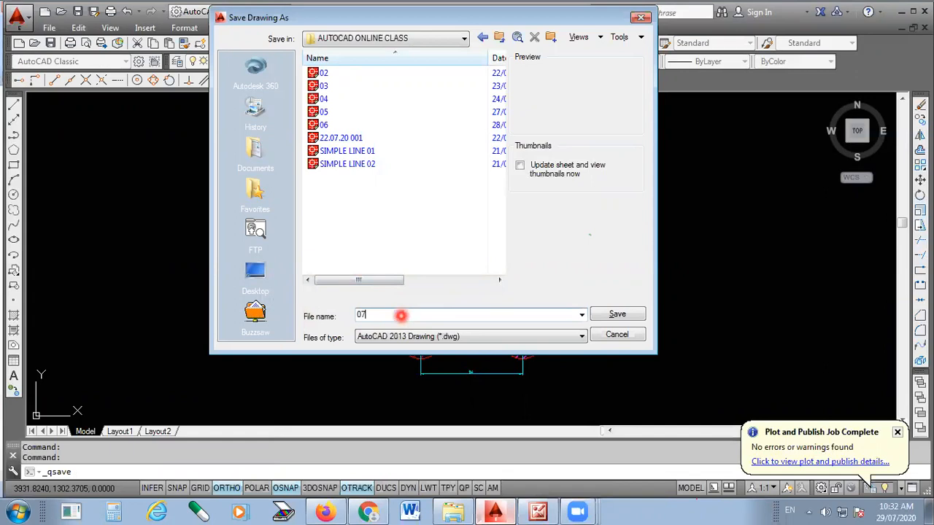
pyautogui.click(619, 314)
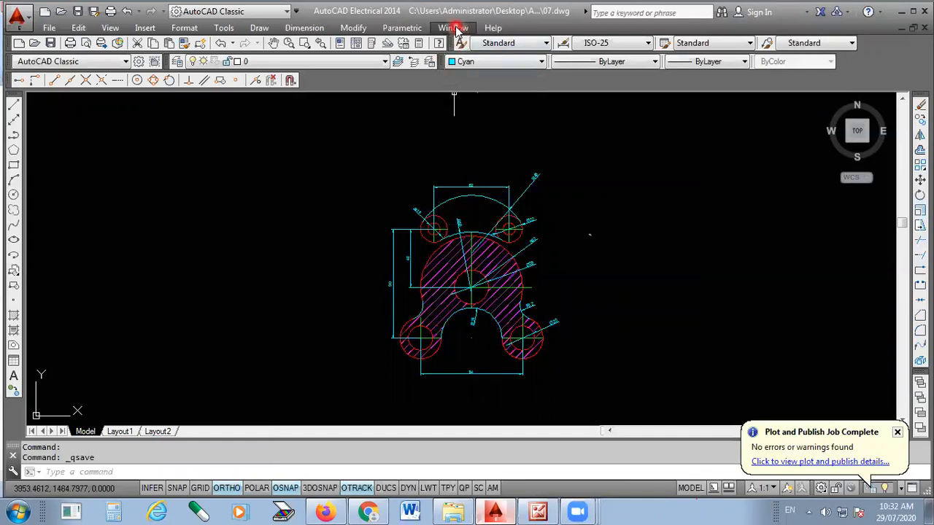
# Step: Close the saved drawing and go to a blank new drawing
pyautogui.click(453, 28)
pyautogui.click(459, 61)
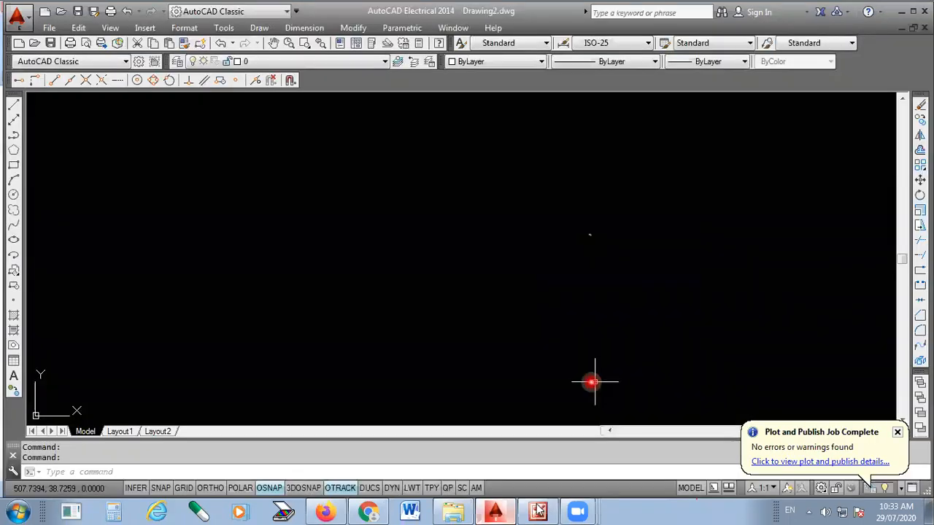
# Step: Switch to the reference picture 12.jpg in Microsoft Office 2010 and examine the figures below Eye and Frame
pyautogui.click(539, 511)
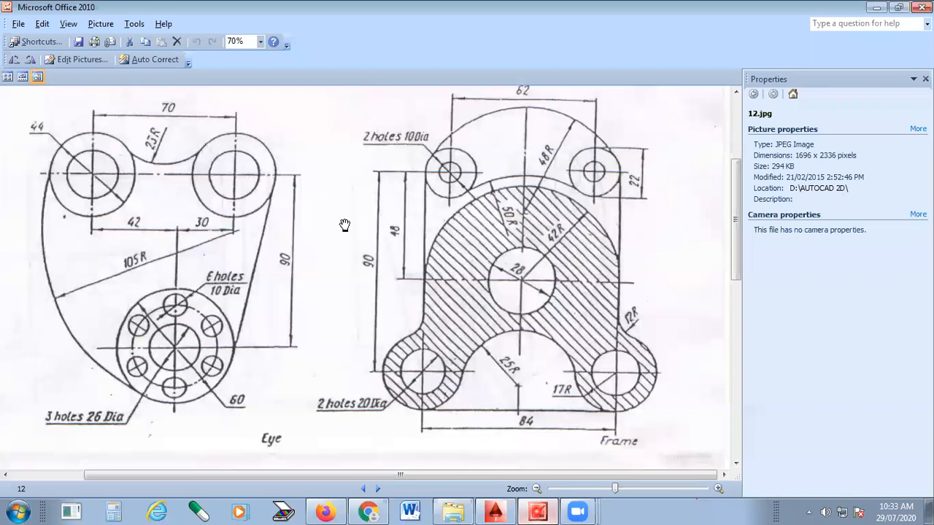
pyautogui.scroll(-5, 380, 292)
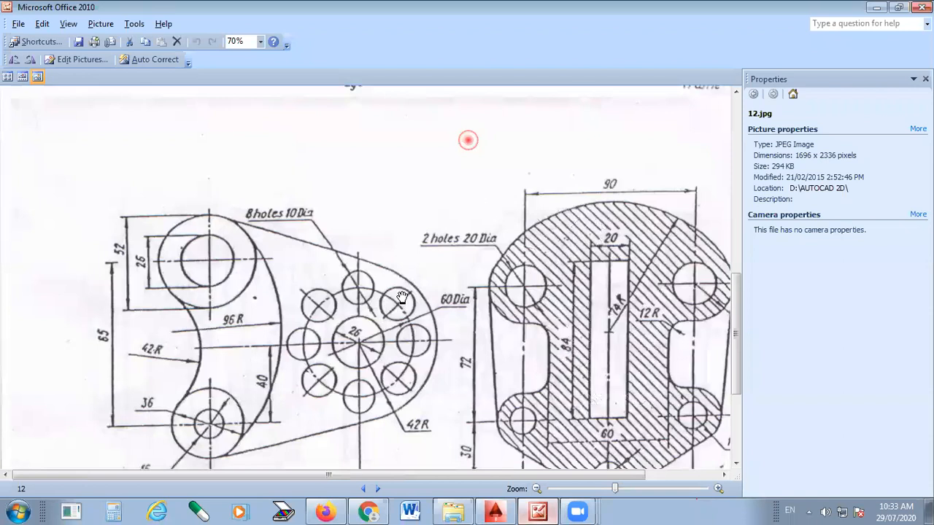
pyautogui.moveTo(402, 299); pyautogui.dragTo(402, 297)
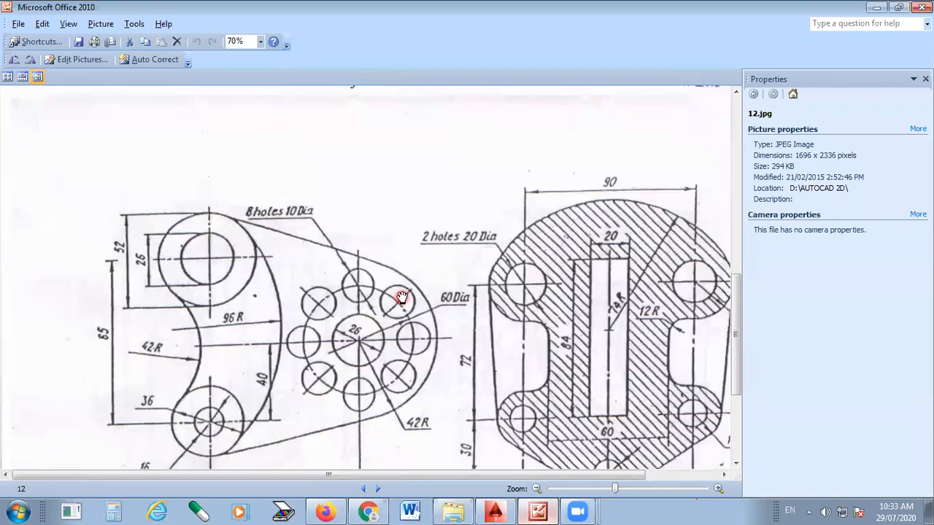
# Step: Examine the Plate figure in the reference picture, marking its 26, 60 Dia and 42R circle dimensions
pyautogui.scroll(-1, 372, 299)
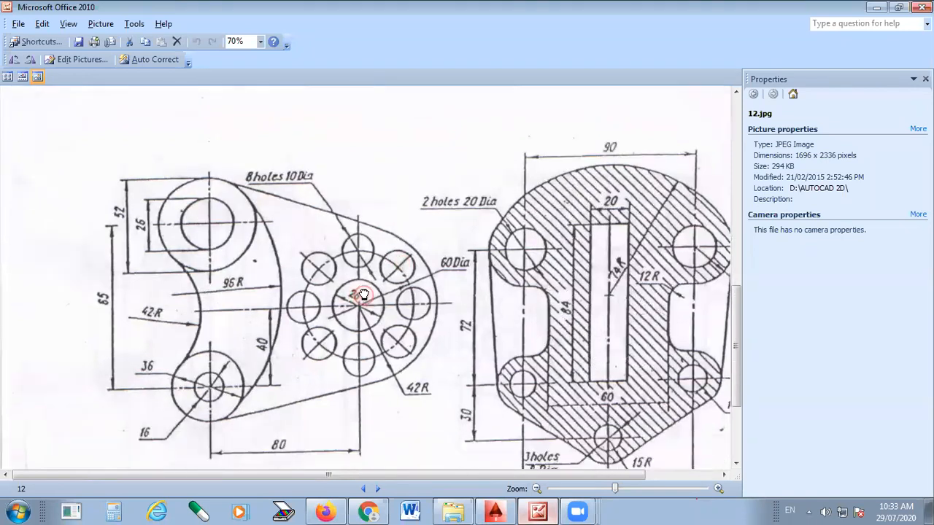
pyautogui.scroll(-1, 362, 303)
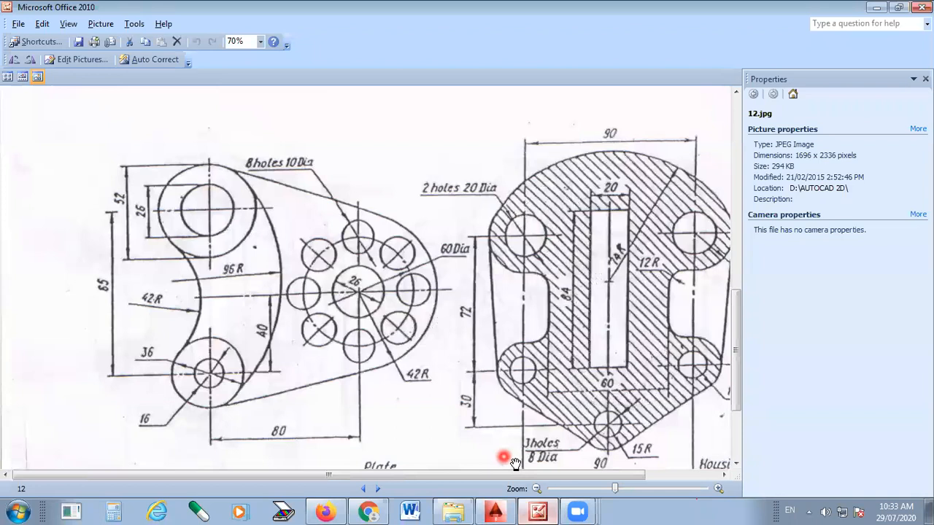
pyautogui.scroll(-1, 338, 286)
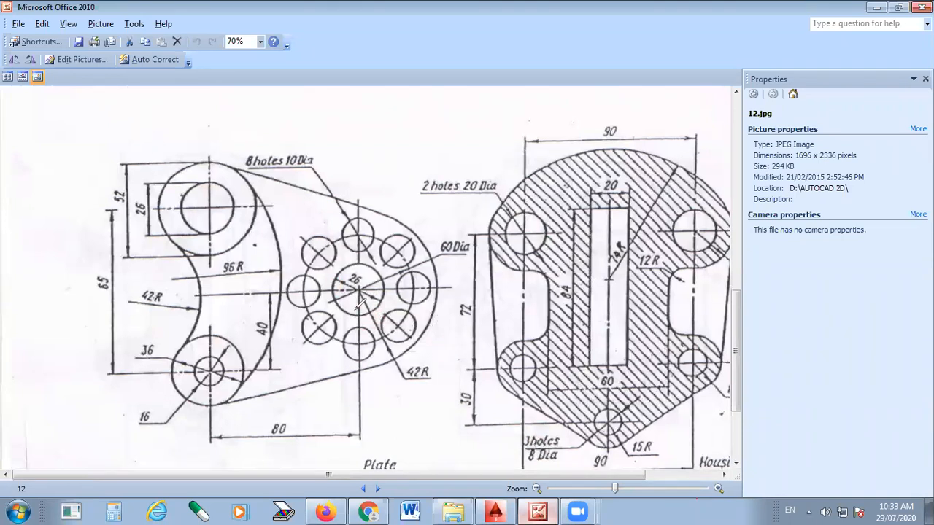
pyautogui.moveTo(335, 280); pyautogui.dragTo(380, 300)
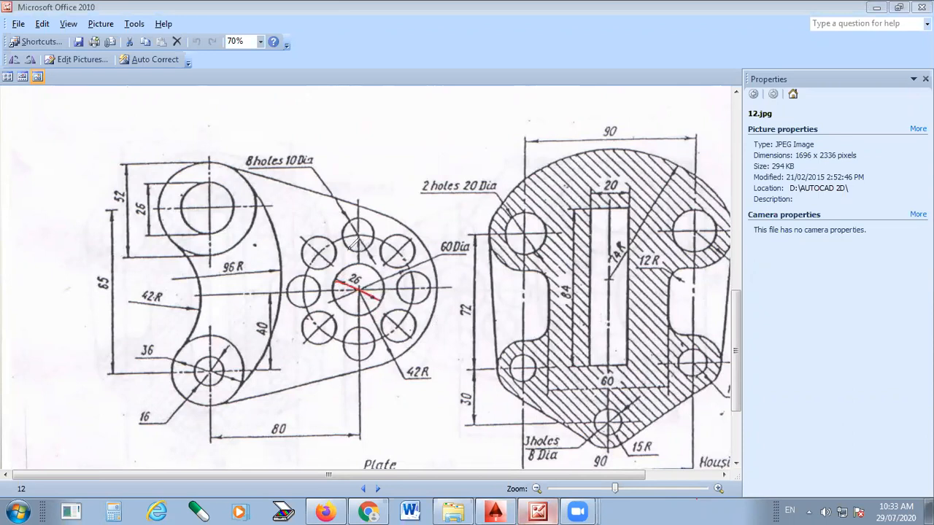
pyautogui.moveTo(359, 288); pyautogui.dragTo(409, 271)
pyautogui.moveTo(359, 290)
pyautogui.mouseDown()
pyautogui.moveTo(394, 361)
pyautogui.moveTo(434, 365)
pyautogui.mouseUp()
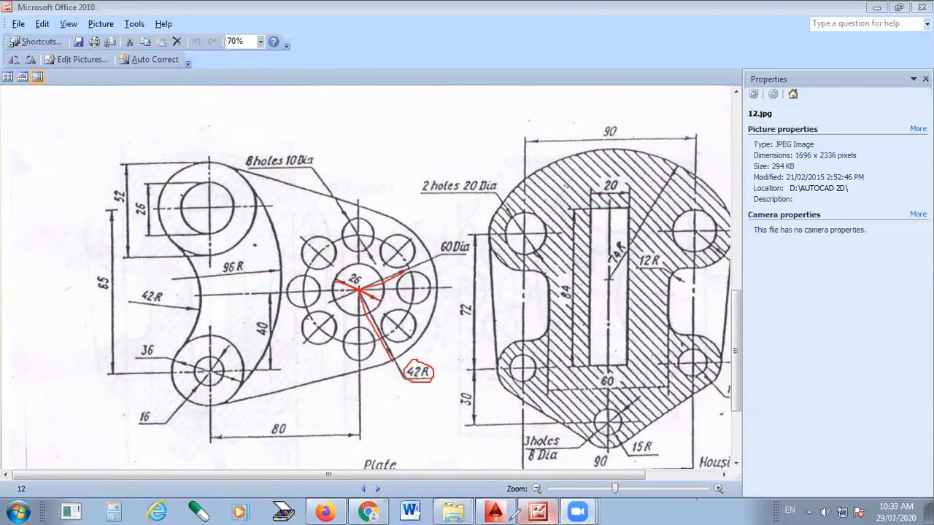
# Step: Switch to AutoCAD and draw a circle of diameter 26 in the blank drawing
pyautogui.click(495, 511)
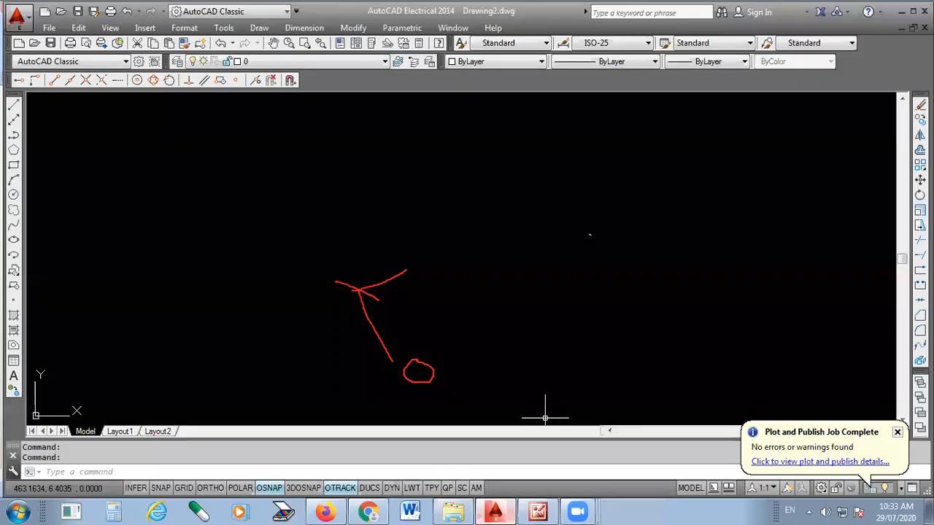
pyautogui.moveTo(349, 359)
pyautogui.mouseDown()
pyautogui.moveTo(448, 377)
pyautogui.moveTo(419, 363)
pyautogui.mouseUp()
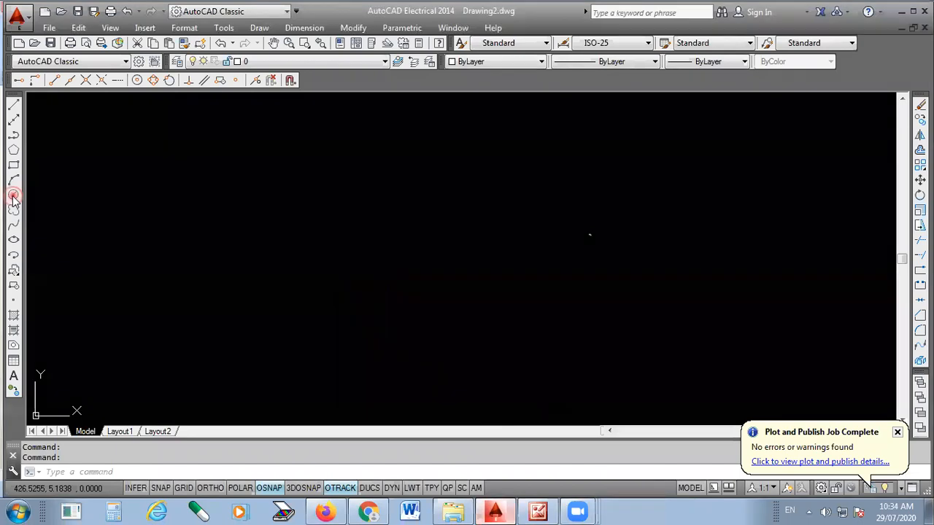
pyautogui.click(425, 281)
pyautogui.click(455, 222)
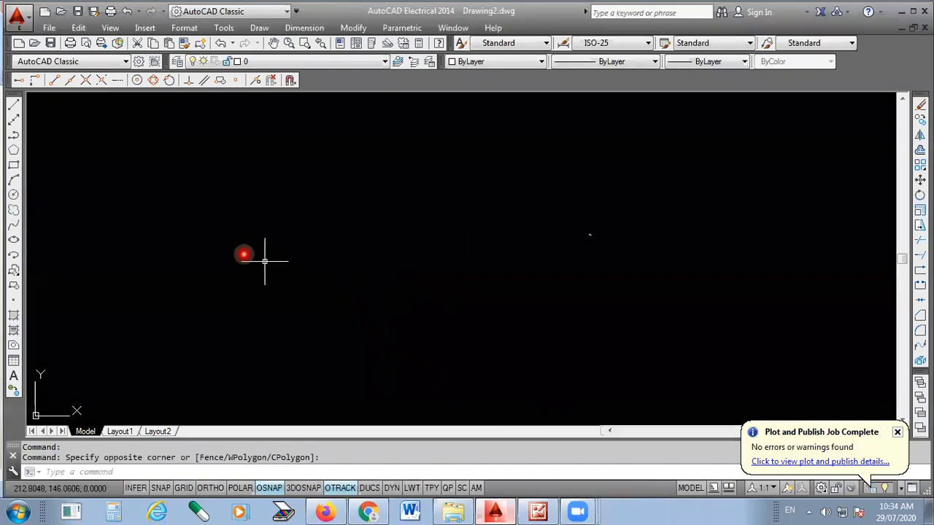
pyautogui.click(13, 194)
pyautogui.click(450, 274)
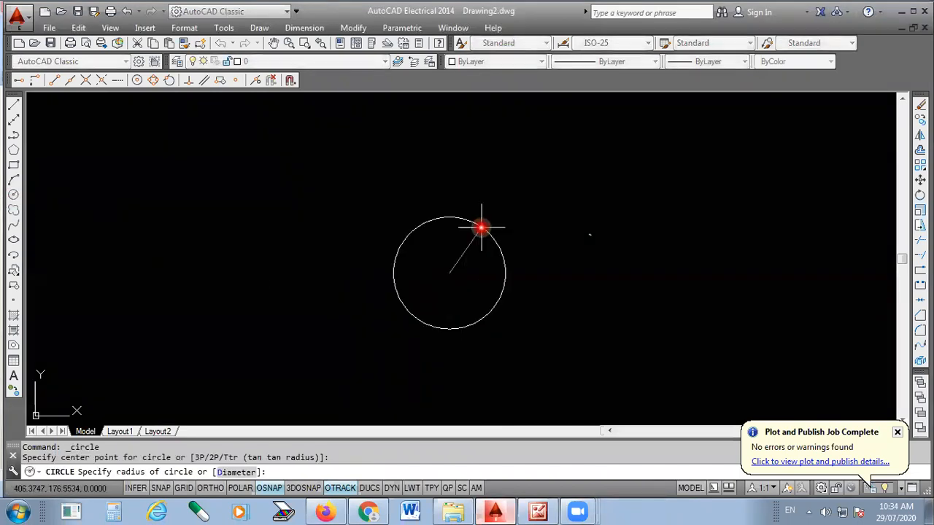
pyautogui.press('Return')
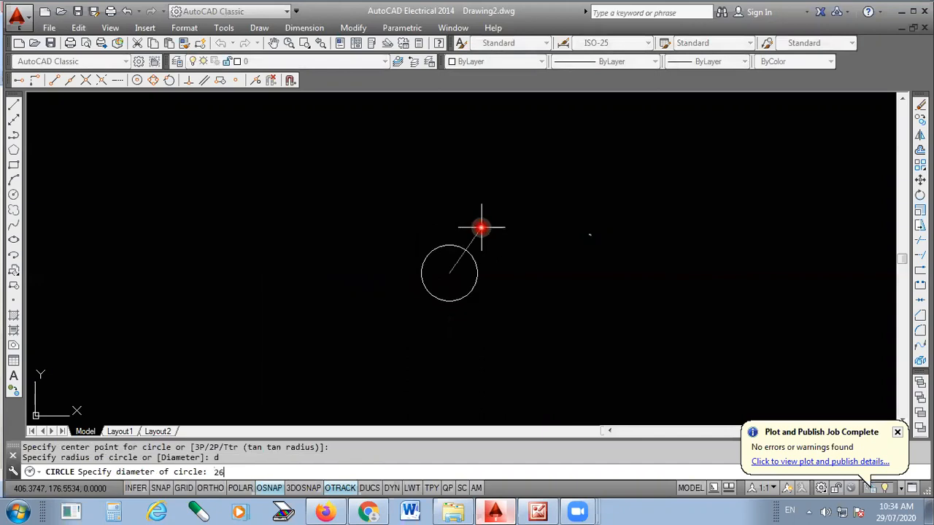
pyautogui.write('26')
pyautogui.press('Return')
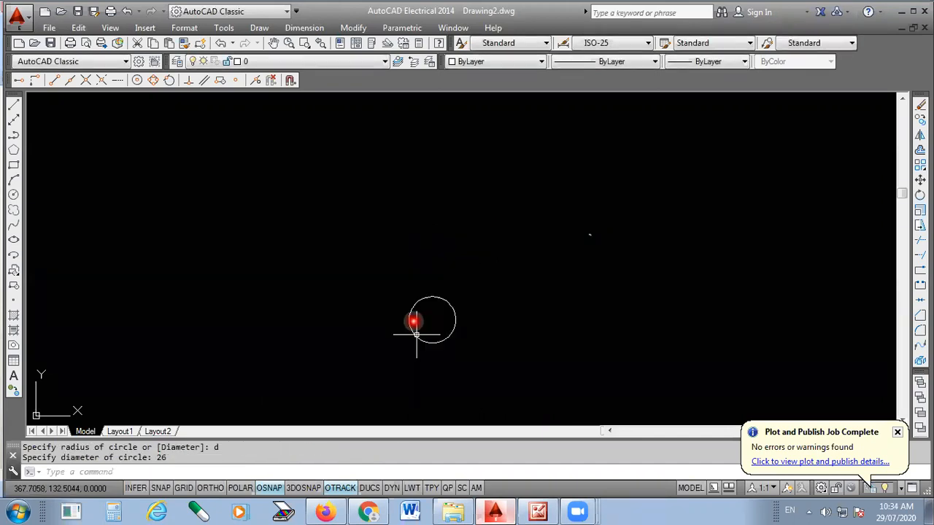
pyautogui.scroll(3, 432, 284)
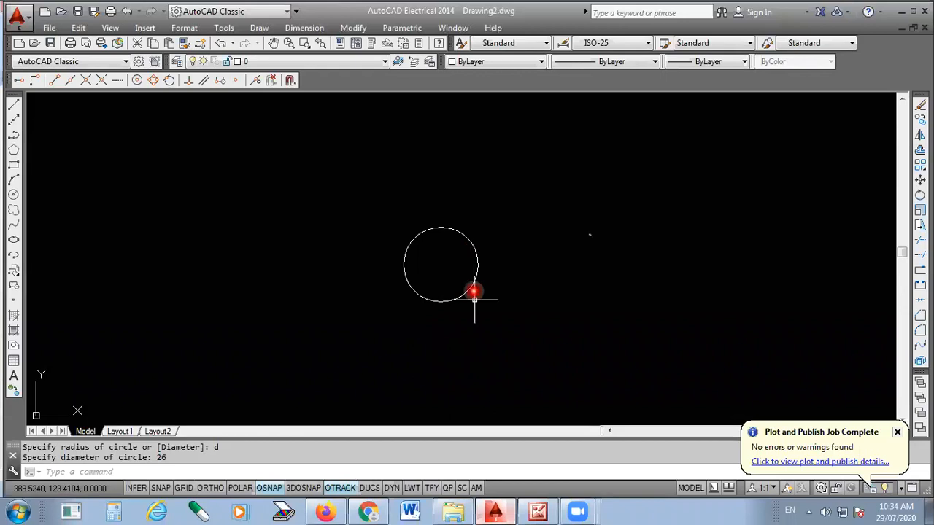
# Step: Check the Plate figure in the reference picture, then in AutoCAD draw a circle of diameter 60 concentric with the first
pyautogui.click(540, 511)
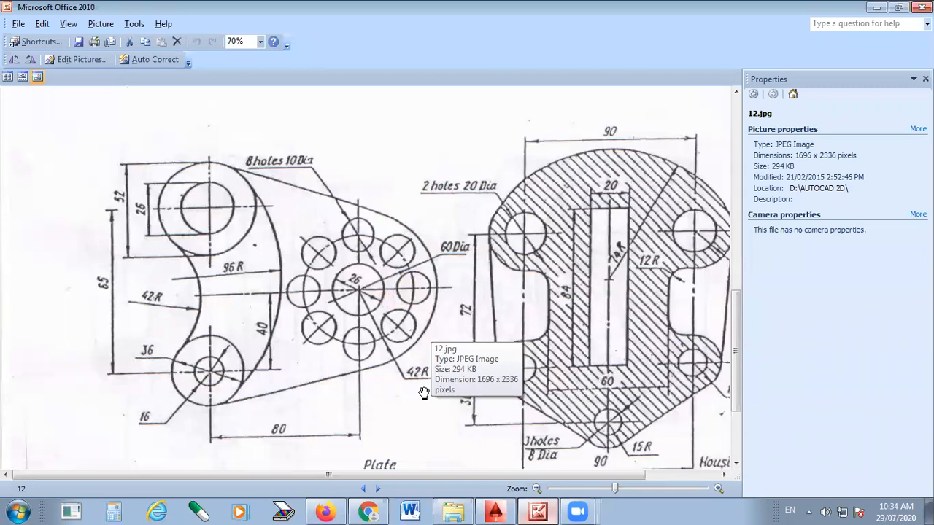
pyautogui.hotkey('alt', 'Tab')
pyautogui.write('d')
pyautogui.press('Return')
pyautogui.write('6')
pyautogui.press('Return')
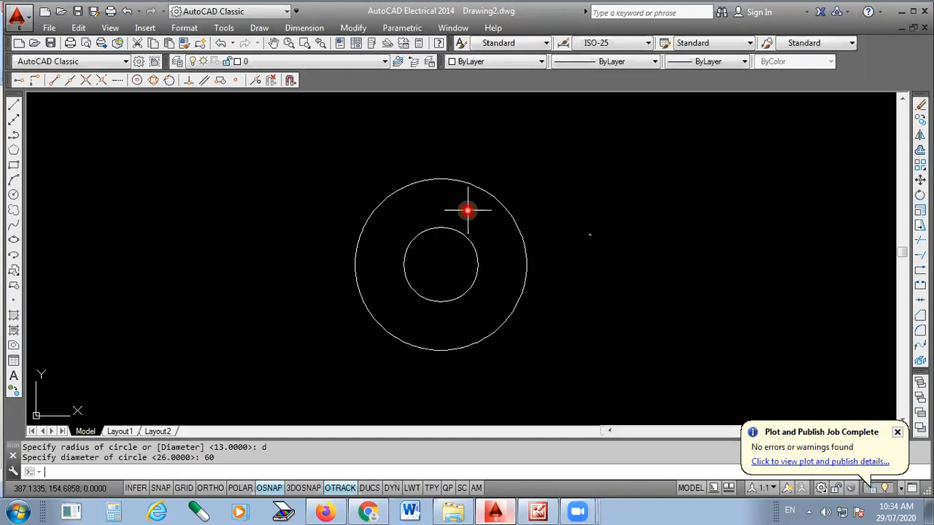
# Step: Draw a third concentric circle with radius 42 around the same centre
pyautogui.press('Return')
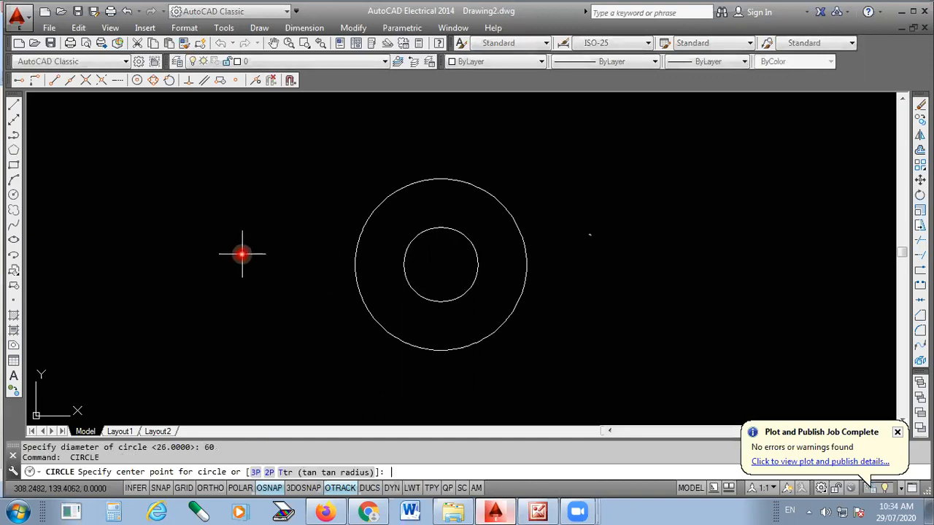
pyautogui.click(14, 195)
pyautogui.press('Return')
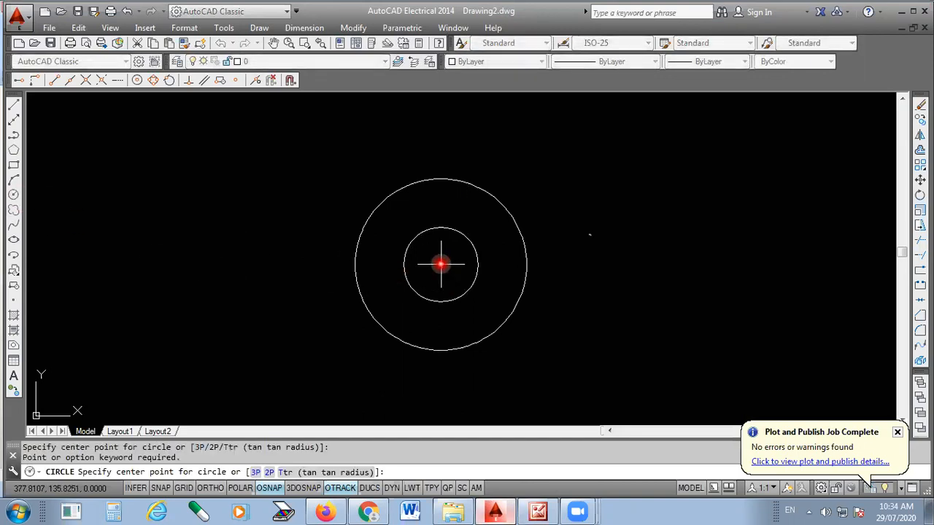
pyautogui.click(440, 264)
pyautogui.write('r')
pyautogui.press('Return')
pyautogui.write('42')
pyautogui.press('Return')
pyautogui.scroll(-2, 71, 273)
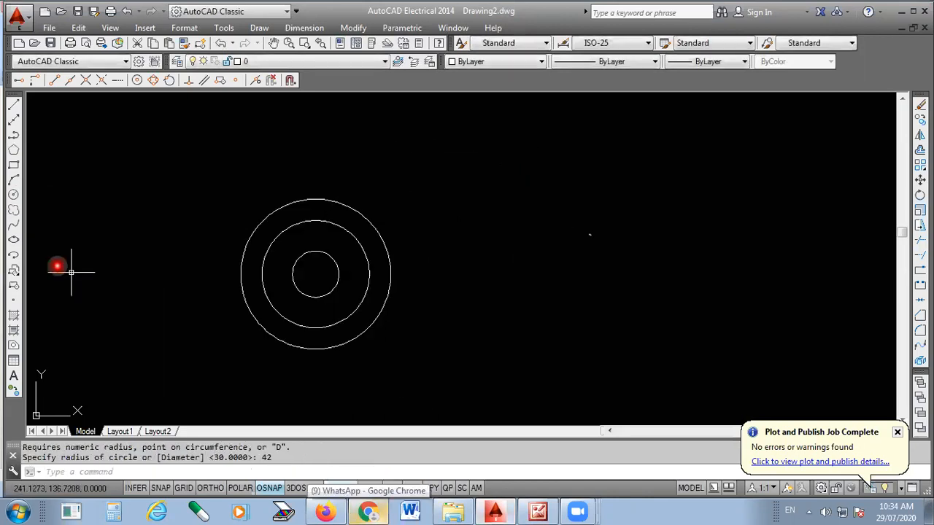
# Step: Draw a vertical and a horizontal construction line through the common centre of the three circles
pyautogui.click(13, 119)
pyautogui.scroll(2, 278, 267)
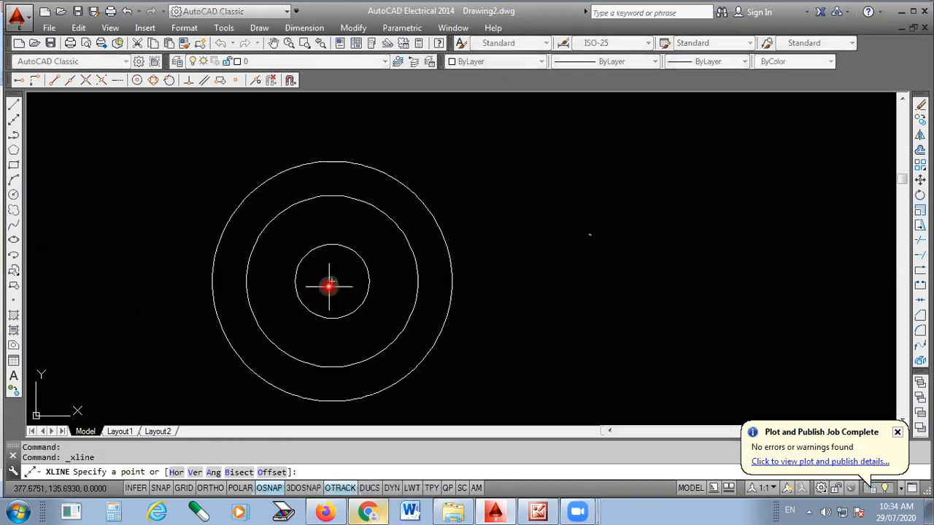
pyautogui.click(330, 284)
pyautogui.click(332, 161)
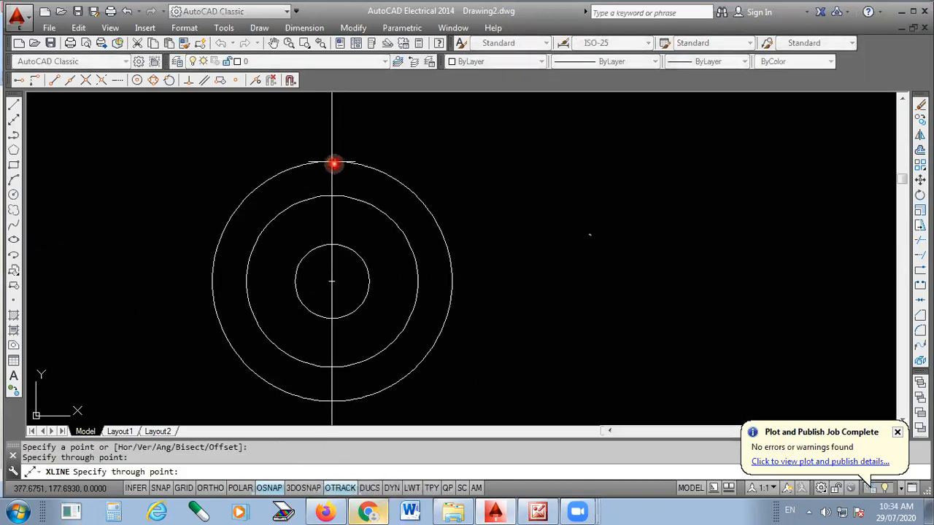
pyautogui.click(452, 280)
pyautogui.press('Return')
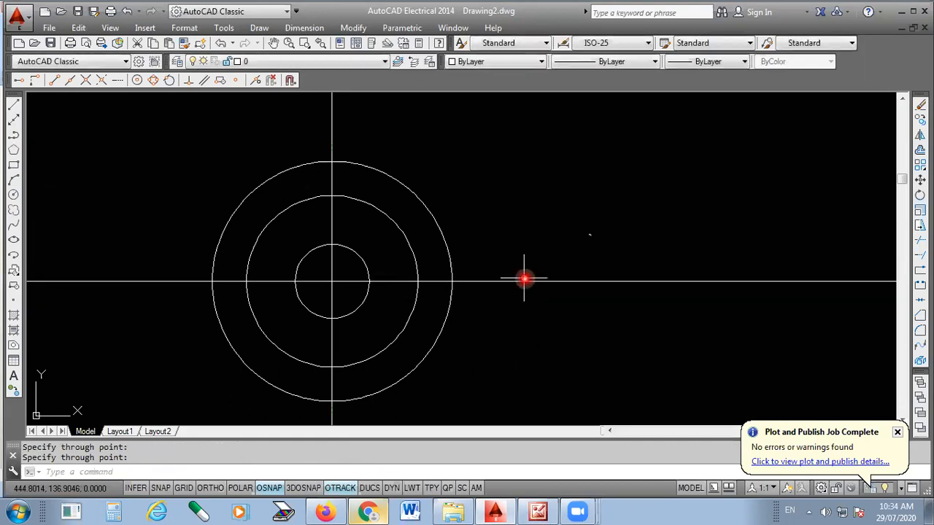
pyautogui.scroll(-3, 536, 286)
pyautogui.scroll(4, 473, 290)
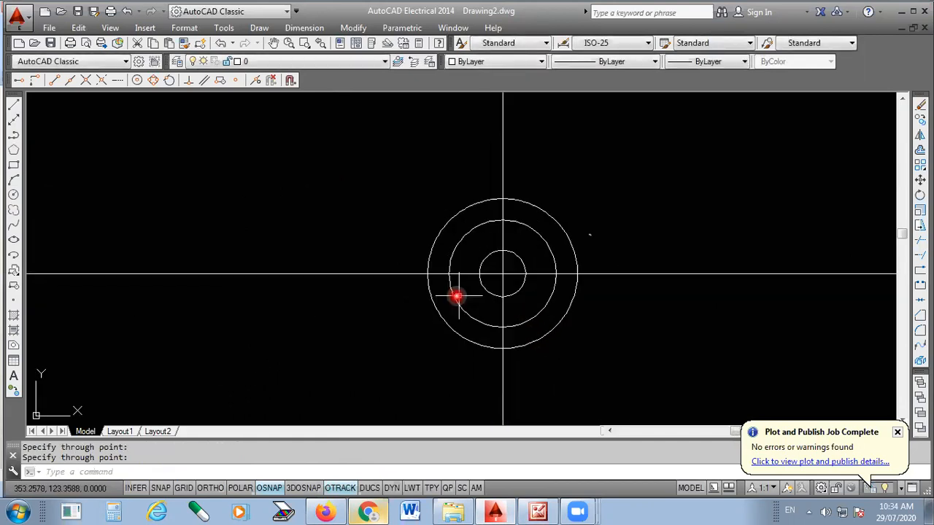
# Step: Check the centre distance in the reference picture, then offset the vertical construction line 80 to the left in AutoCAD
pyautogui.click(540, 511)
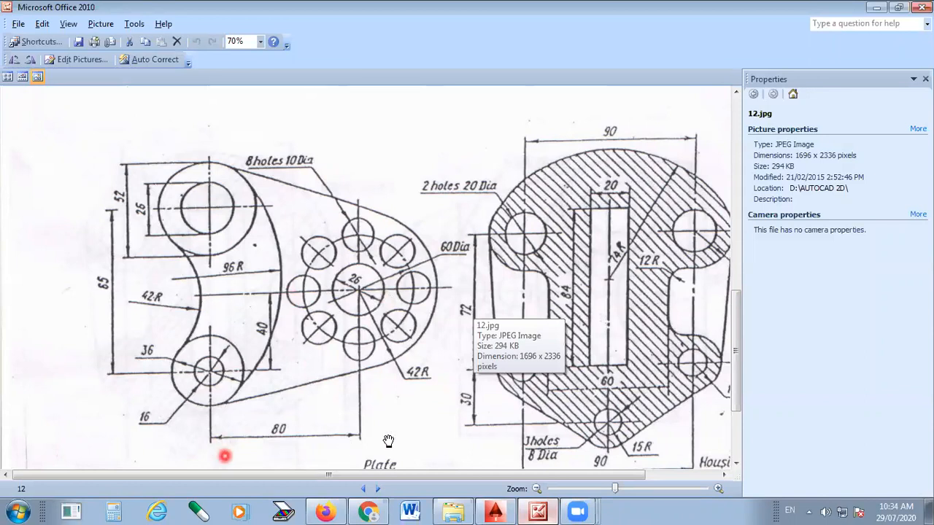
pyautogui.click(495, 511)
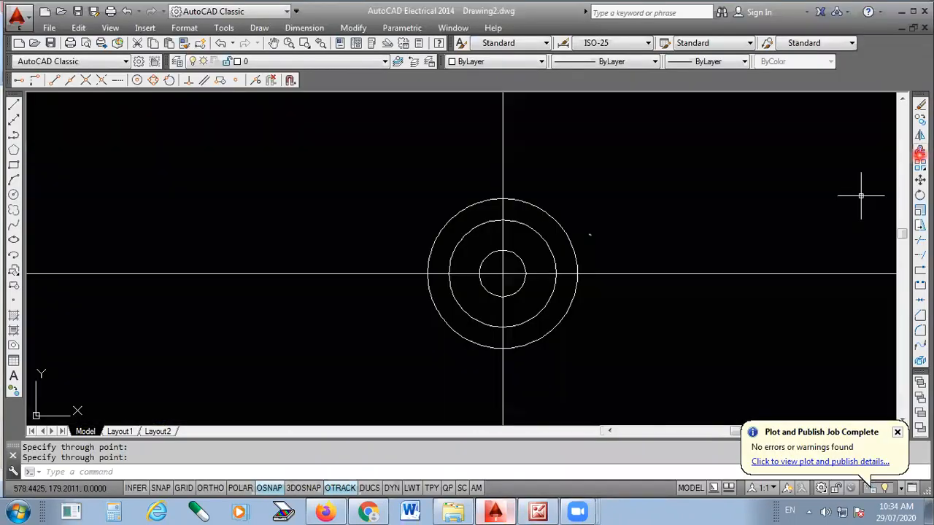
pyautogui.click(920, 152)
pyautogui.write('80')
pyautogui.press('Return')
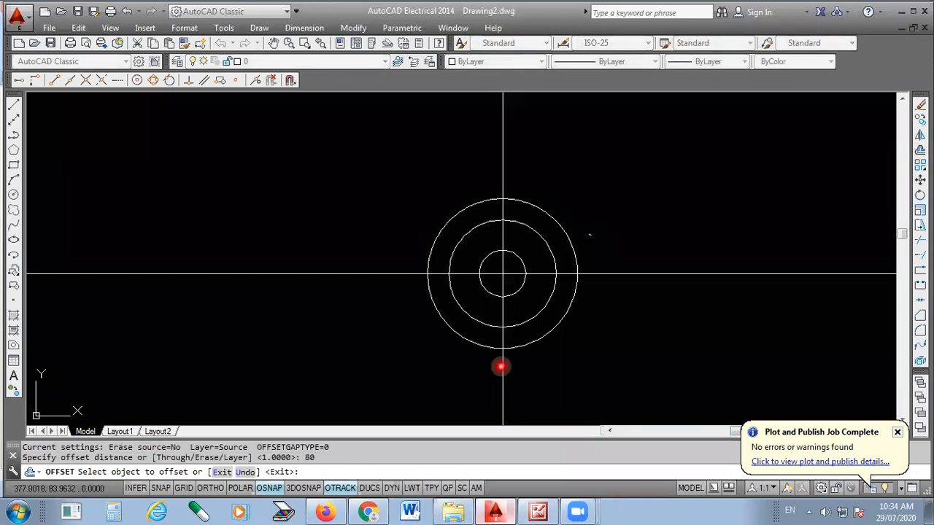
pyautogui.click(503, 370)
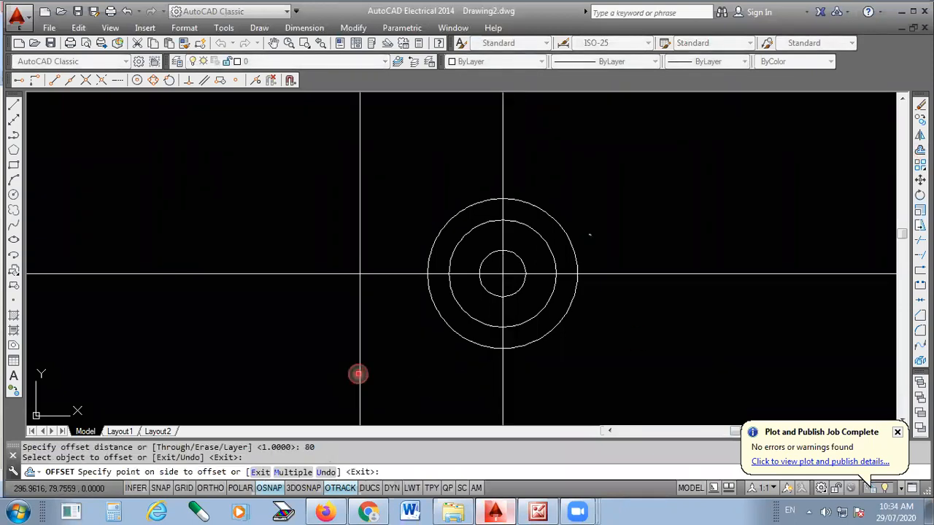
pyautogui.click(359, 374)
pyautogui.press('Return')
pyautogui.scroll(-2, 753, 251)
pyautogui.scroll(2, 669, 311)
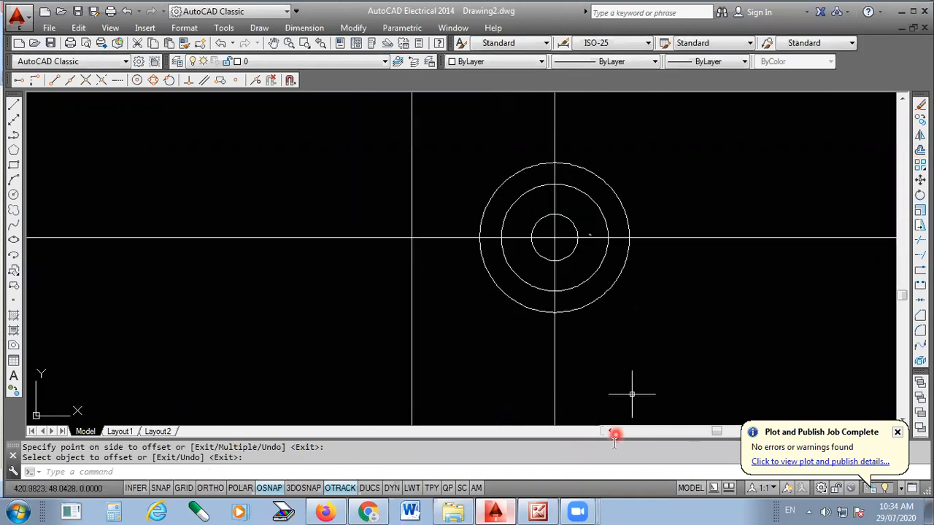
# Step: Check the vertical spacing in the reference picture, then offset the horizontal construction line 40 downward in AutoCAD
pyautogui.click(538, 512)
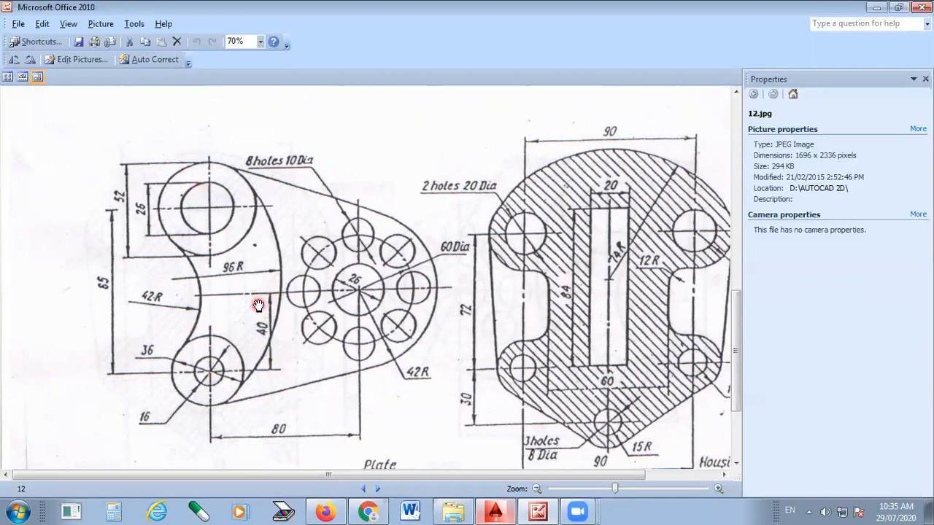
pyautogui.click(493, 512)
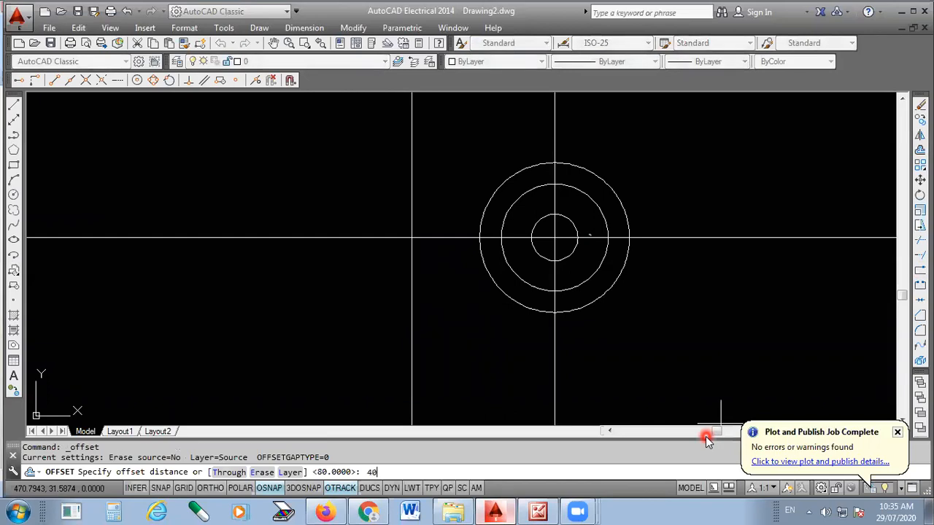
pyautogui.press('Return')
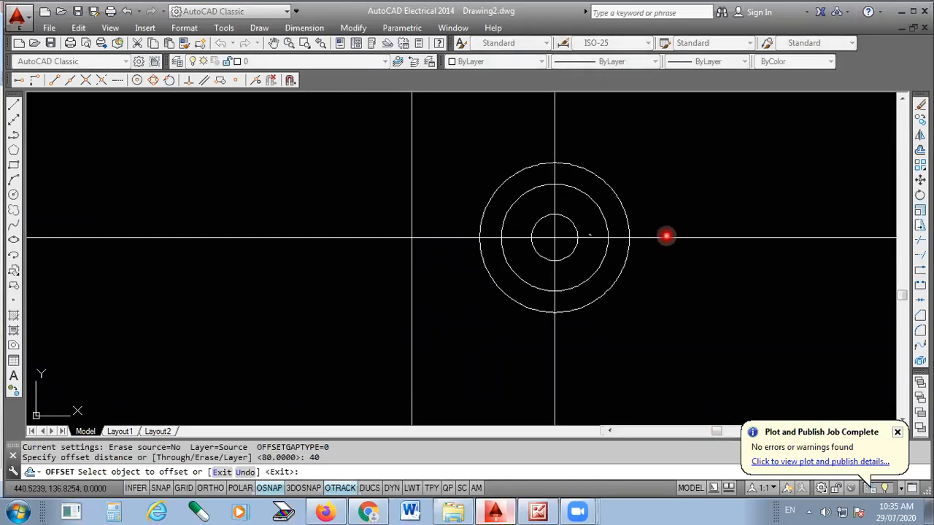
pyautogui.click(666, 235)
pyautogui.click(659, 317)
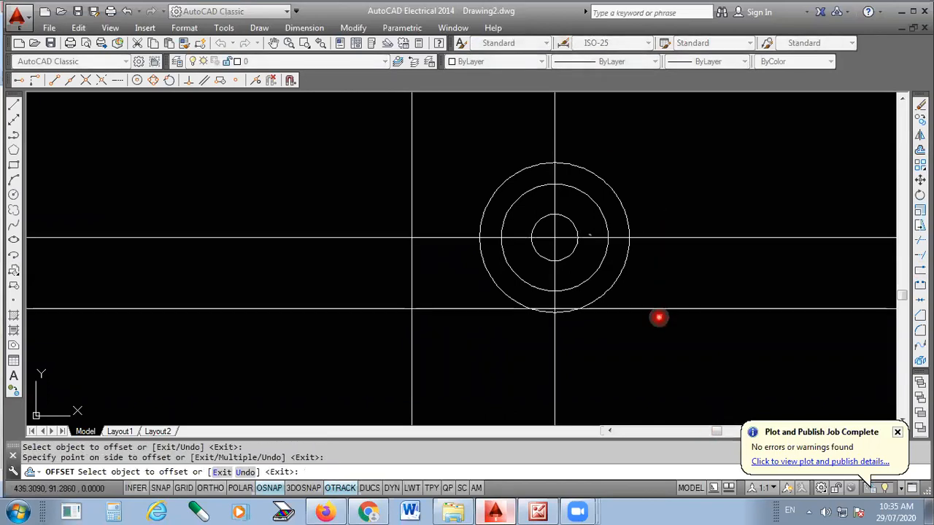
# Step: Check the lower boss in the reference picture and draw its circle of diameter 16 at the intersection of the offset construction lines
pyautogui.click(13, 194)
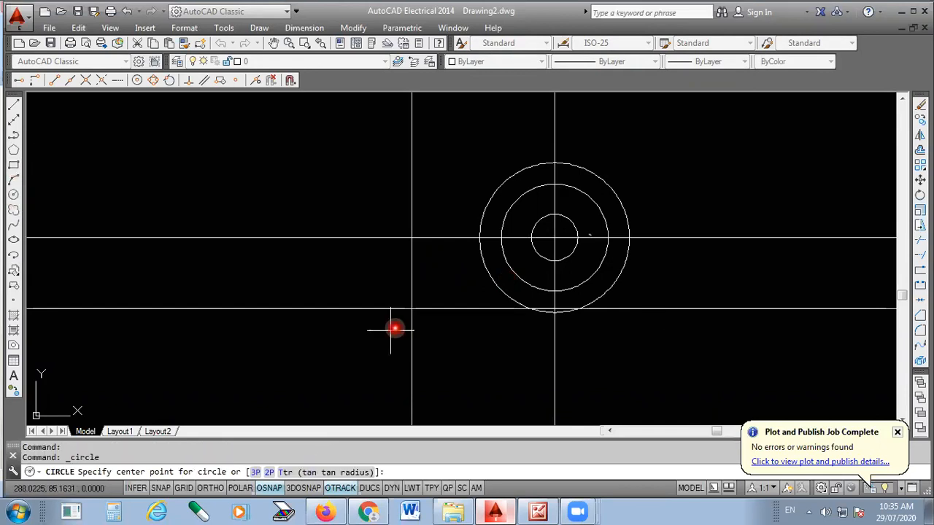
pyautogui.click(495, 511)
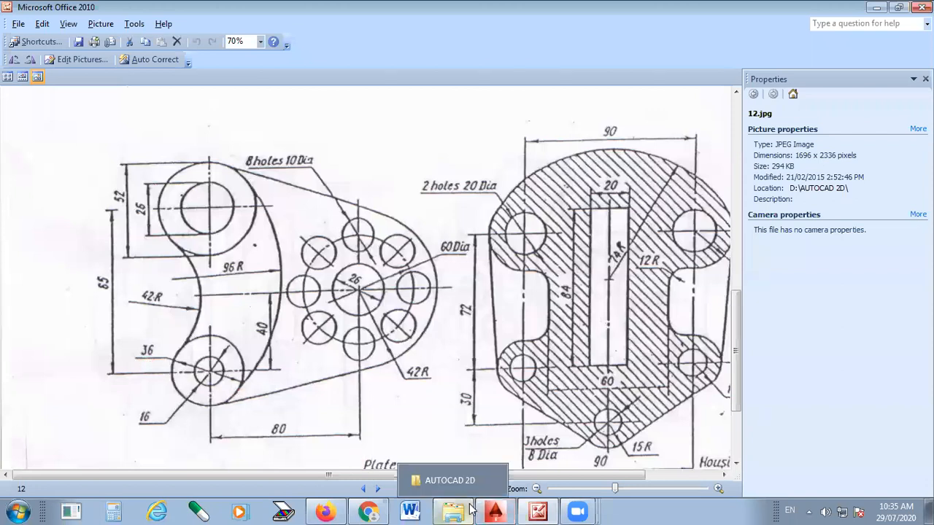
pyautogui.click(495, 511)
pyautogui.click(351, 300)
pyautogui.write('d')
pyautogui.press('Return')
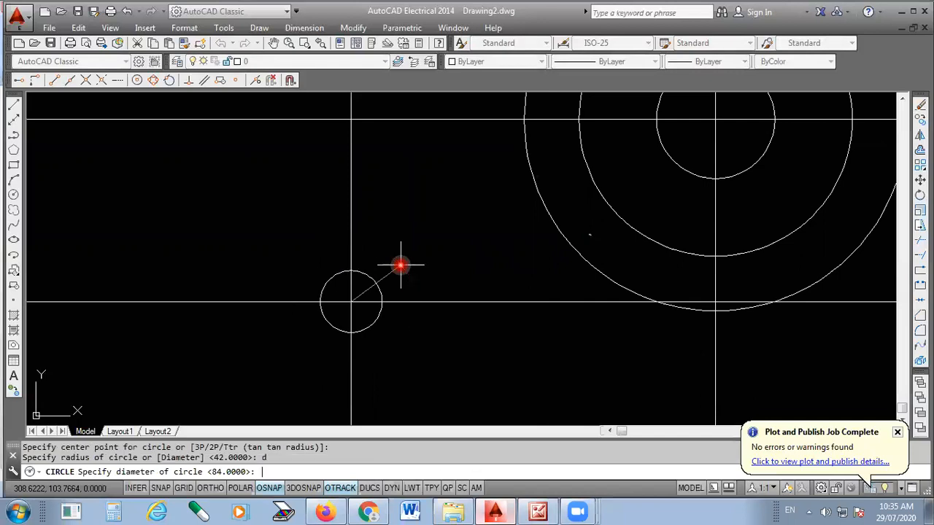
pyautogui.write('16')
pyautogui.press('Return')
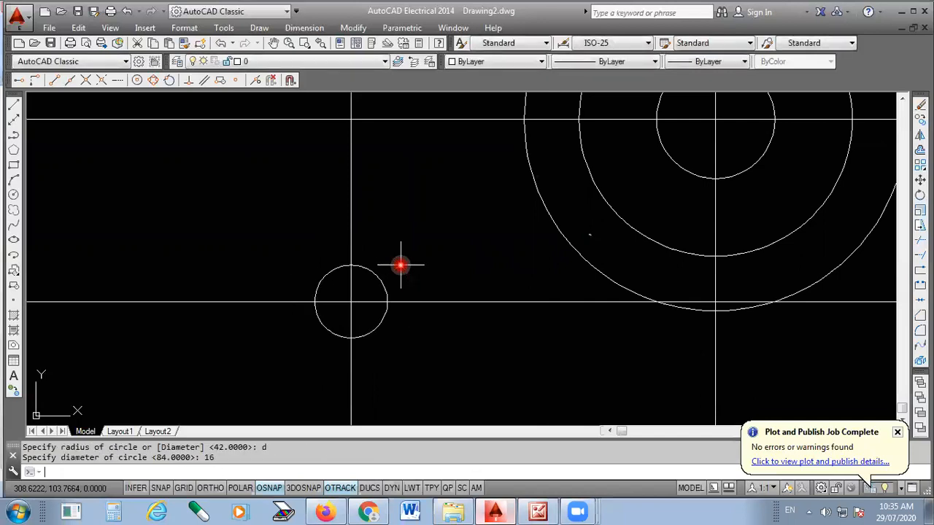
# Step: Draw a circle of diameter 36 concentric with the 16 diameter circle of the lower boss
pyautogui.press('Return')
pyautogui.click(351, 301)
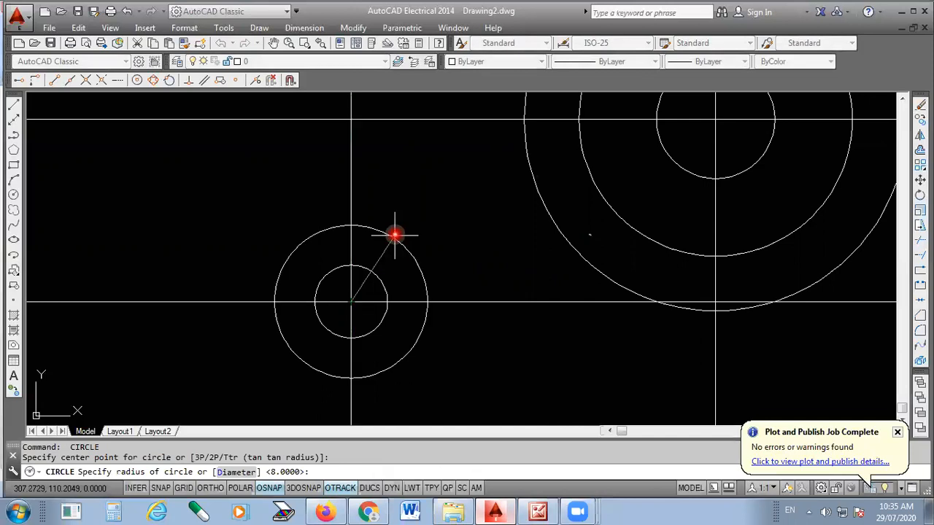
pyautogui.write('d')
pyautogui.press('Return')
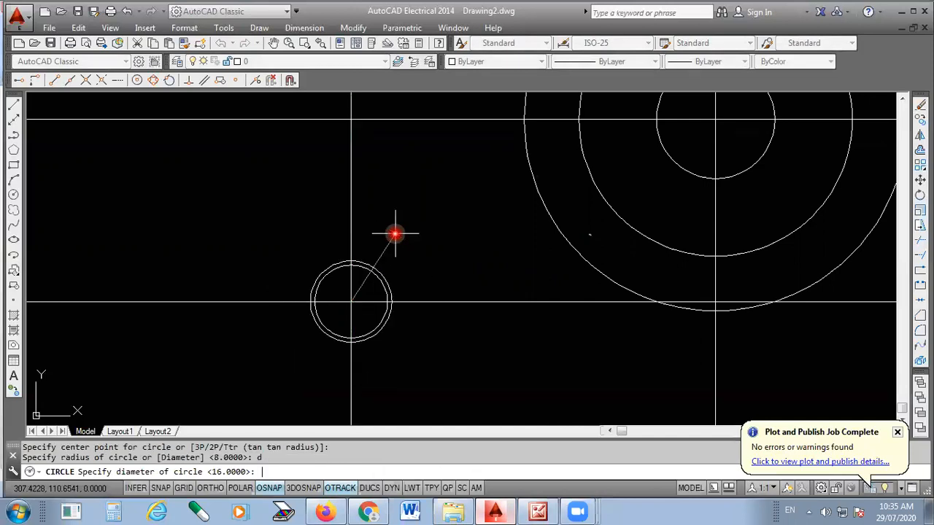
pyautogui.press('Return')
pyautogui.scroll(-4, 395, 234)
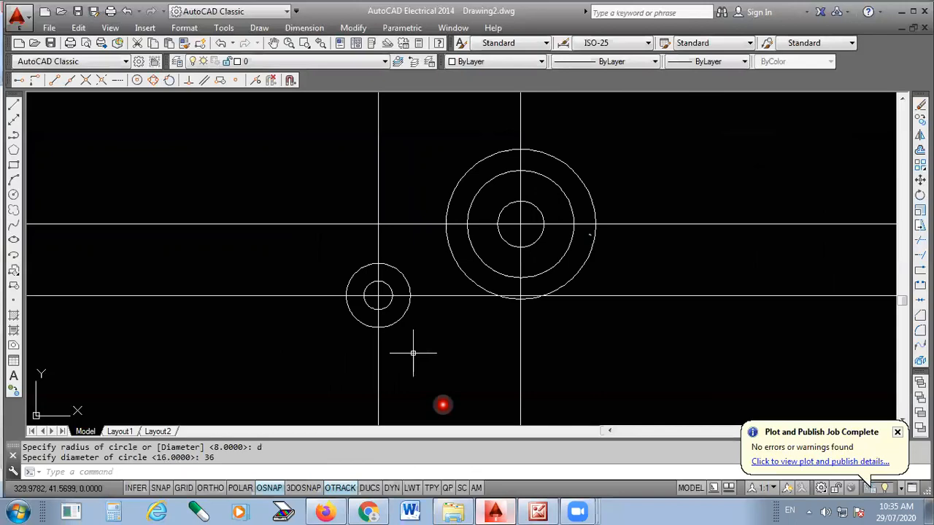
# Step: Check the boss spacing in the reference picture, then offset the lowest horizontal construction line 65 upward in AutoCAD
pyautogui.hotkey('alt', 'Tab')
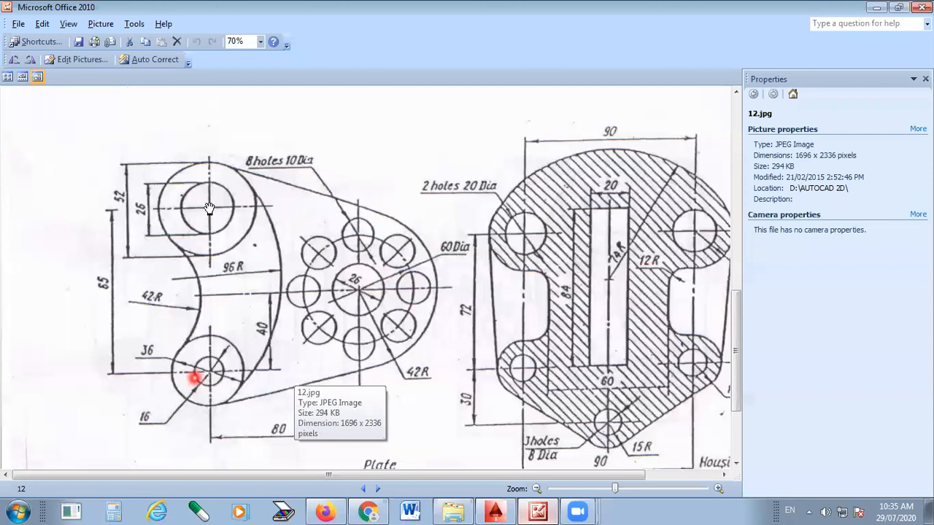
pyautogui.click(498, 511)
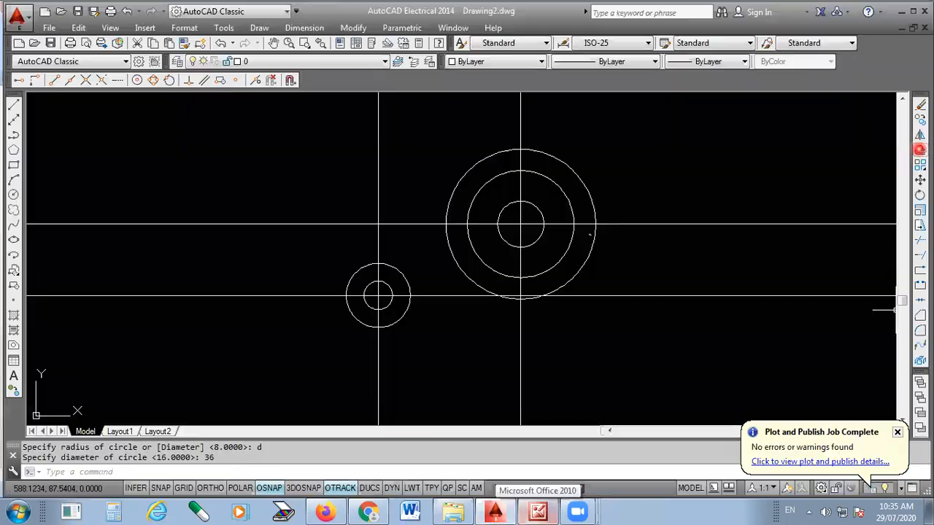
pyautogui.click(920, 149)
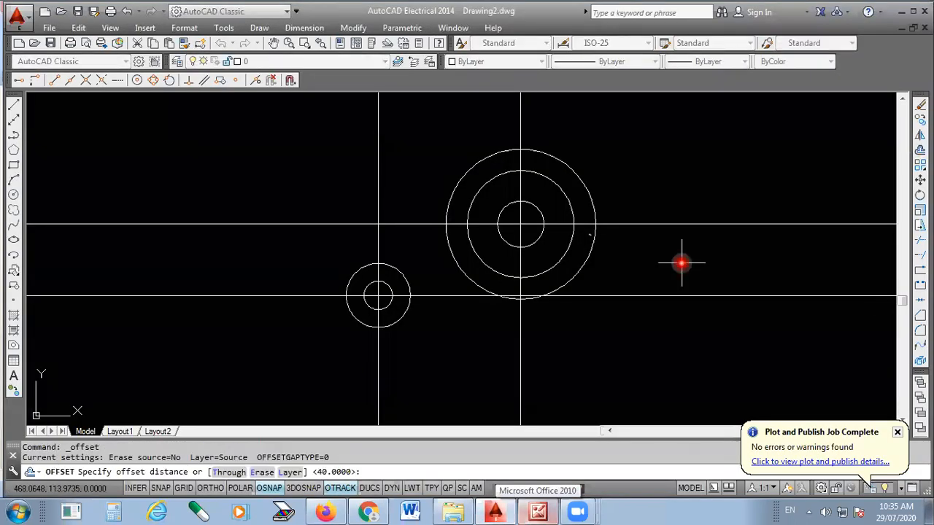
pyautogui.write('65')
pyautogui.press('Return')
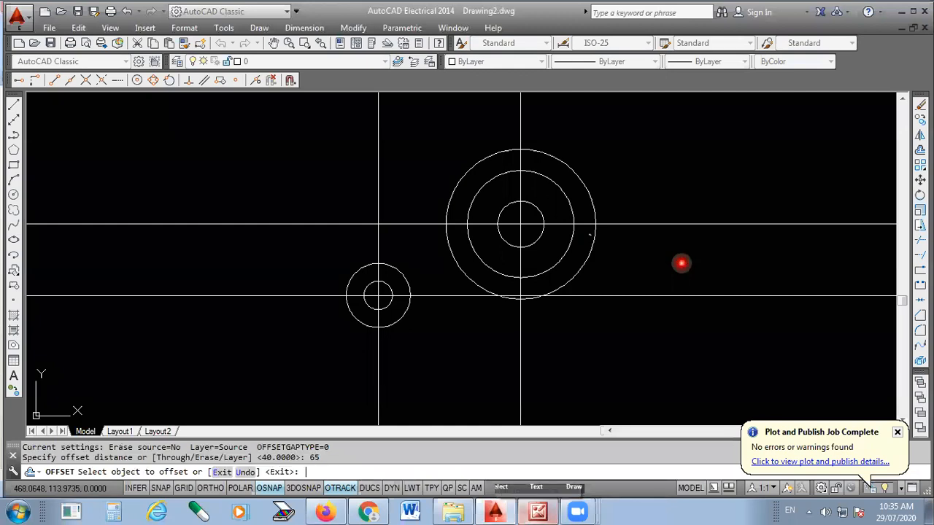
pyautogui.click(282, 295)
pyautogui.click(317, 166)
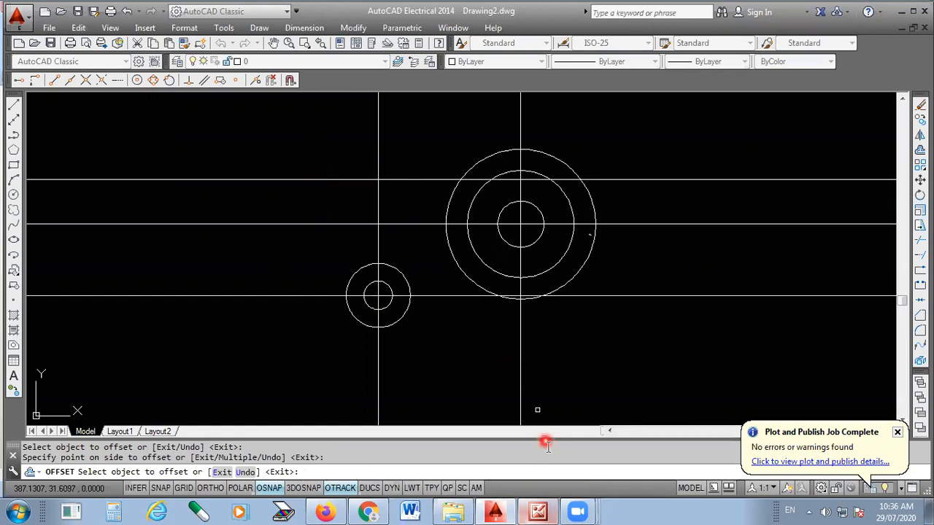
# Step: Check the upper boss in the reference picture and draw its circle of diameter 26 where the new horizontal line crosses the left vertical line
pyautogui.click(505, 507)
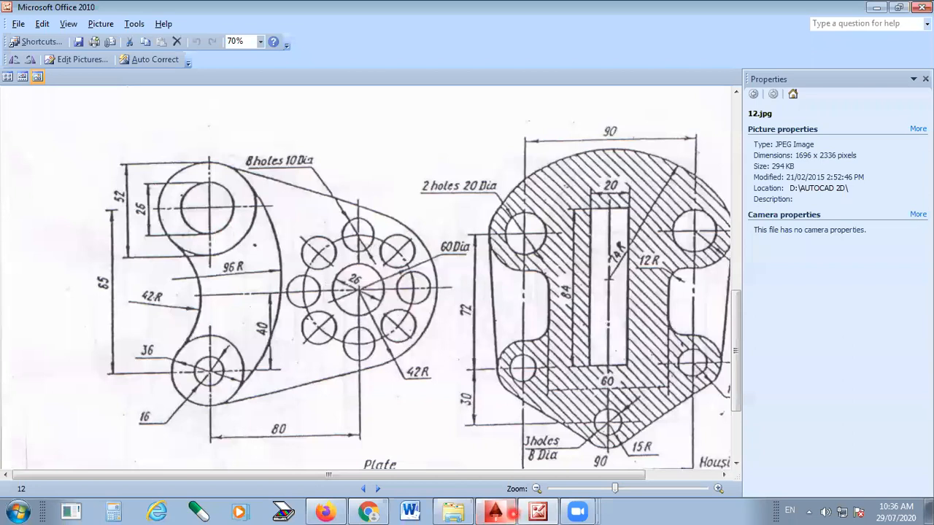
pyautogui.click(496, 510)
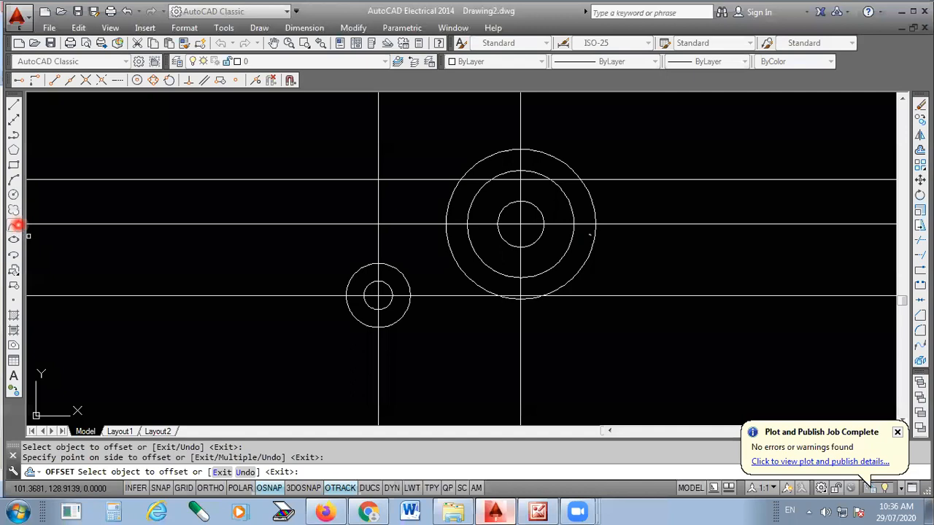
pyautogui.click(13, 195)
pyautogui.scroll(5, 404, 168)
pyautogui.click(302, 212)
pyautogui.write('d')
pyautogui.press('Return')
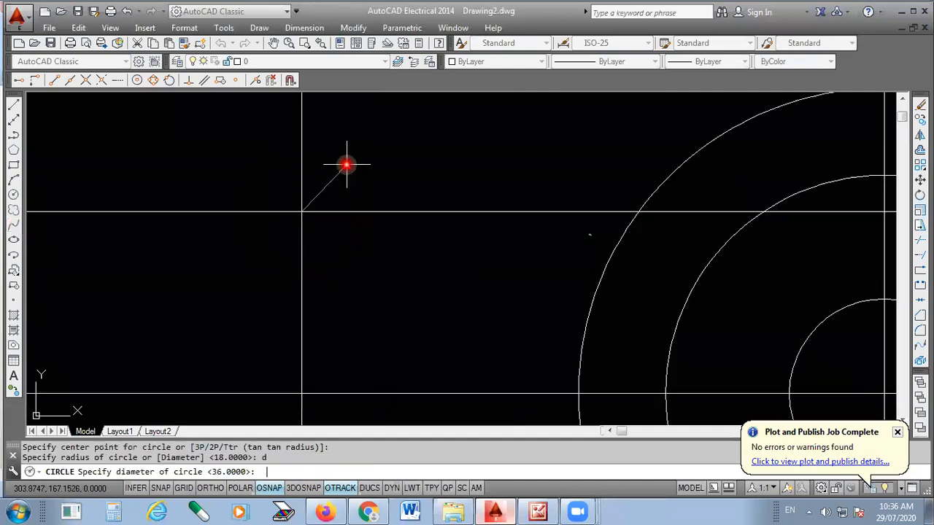
pyautogui.press('Return')
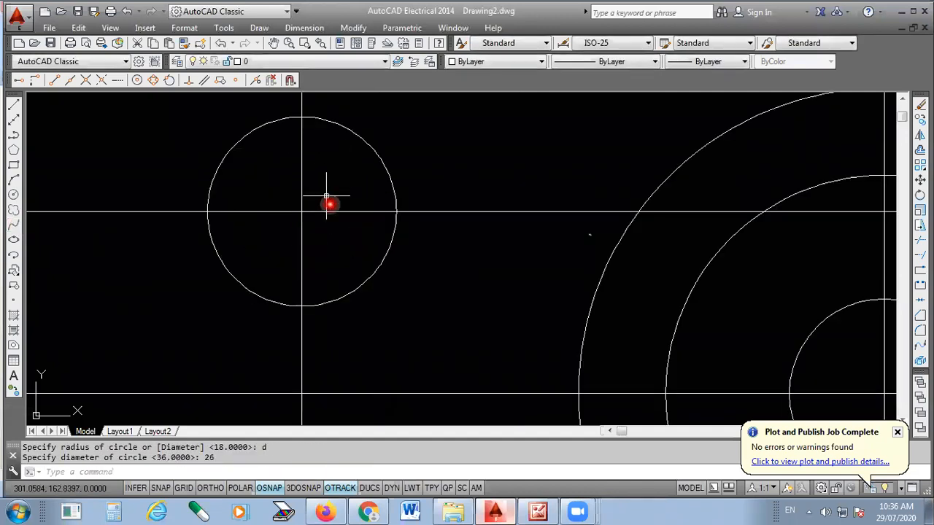
# Step: Draw a circle of diameter 52 concentric with the upper boss's 26 diameter circle
pyautogui.press('Return')
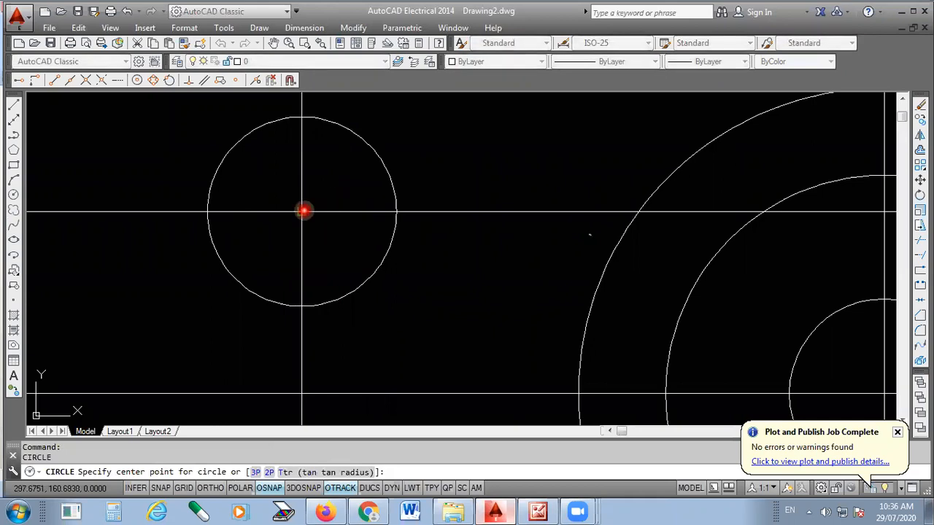
pyautogui.click(302, 211)
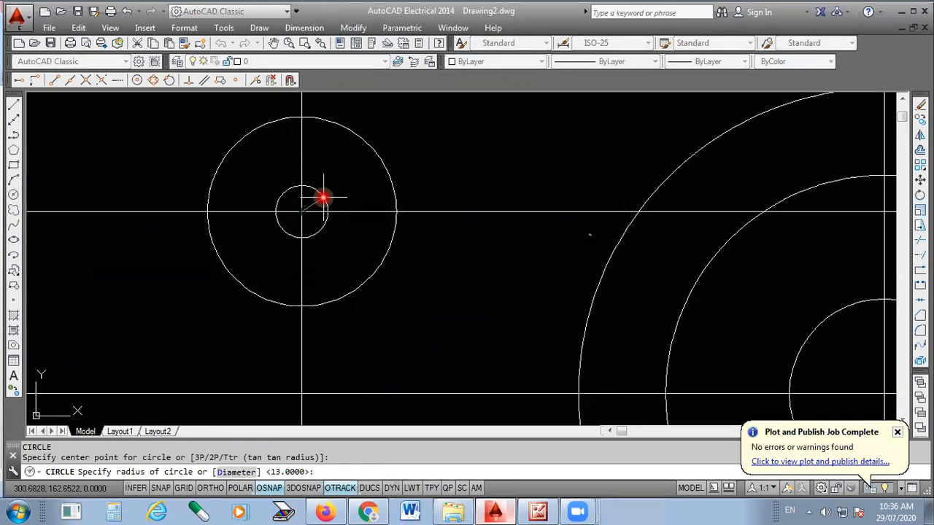
pyautogui.write('d')
pyautogui.press('Return')
pyautogui.write('52')
pyautogui.press('Return')
pyautogui.scroll(-3, 333, 219)
pyautogui.scroll(-2, 344, 153)
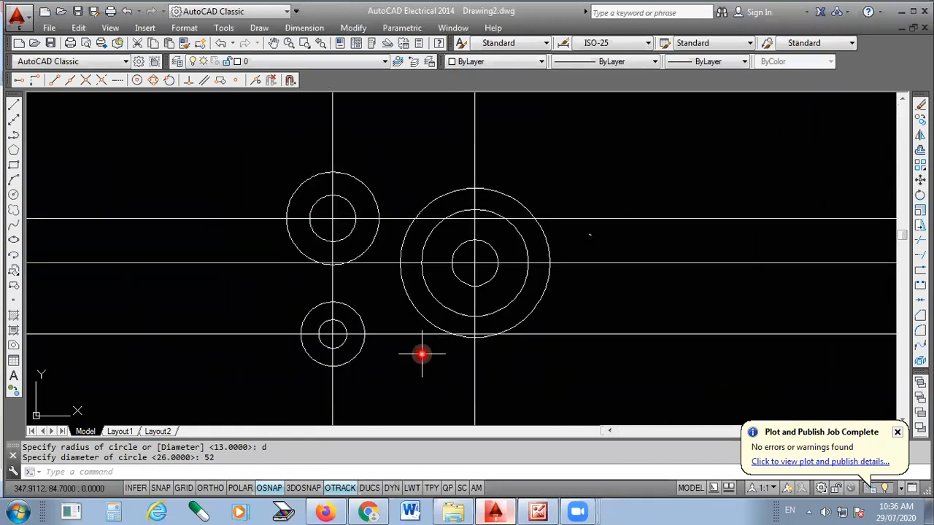
# Step: Check the arc radii in the reference picture, then draw a Ttr circle of radius 42 tangent to the left sides of both bosses' outer circles
pyautogui.click(501, 508)
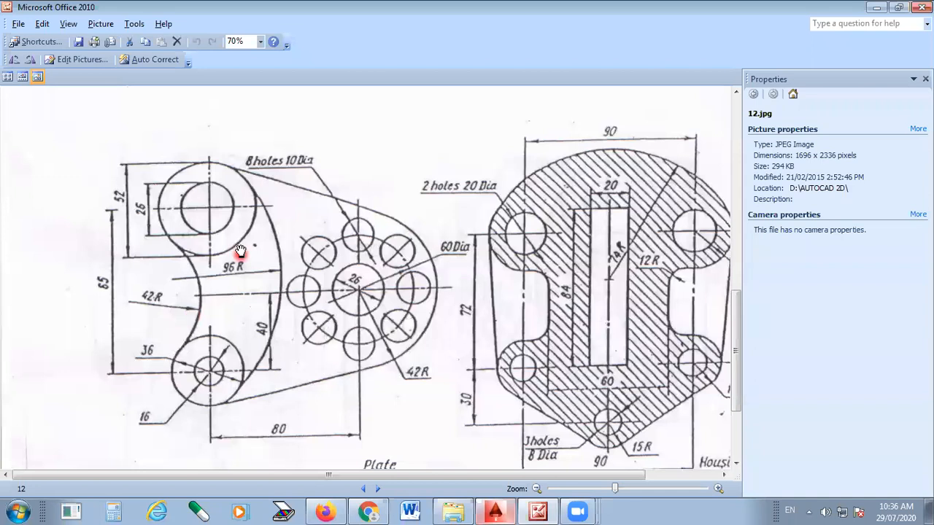
pyautogui.click(496, 511)
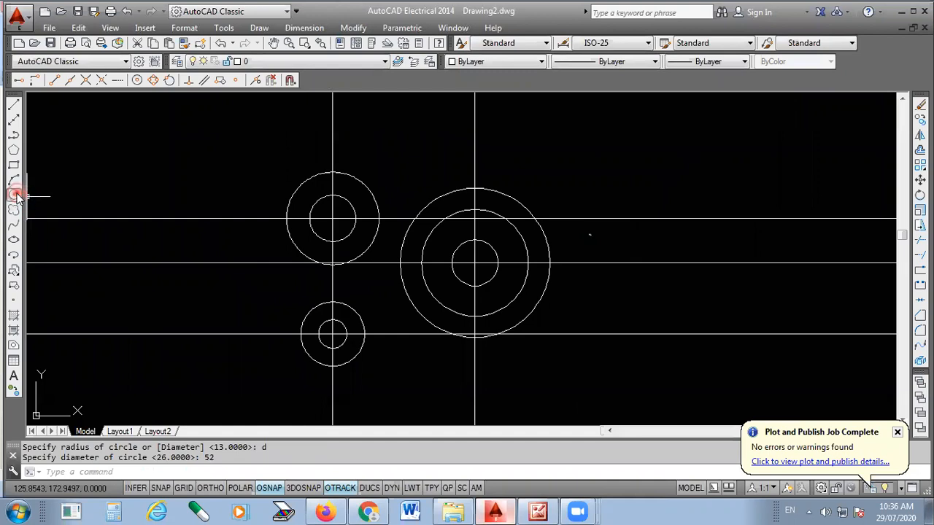
pyautogui.click(14, 195)
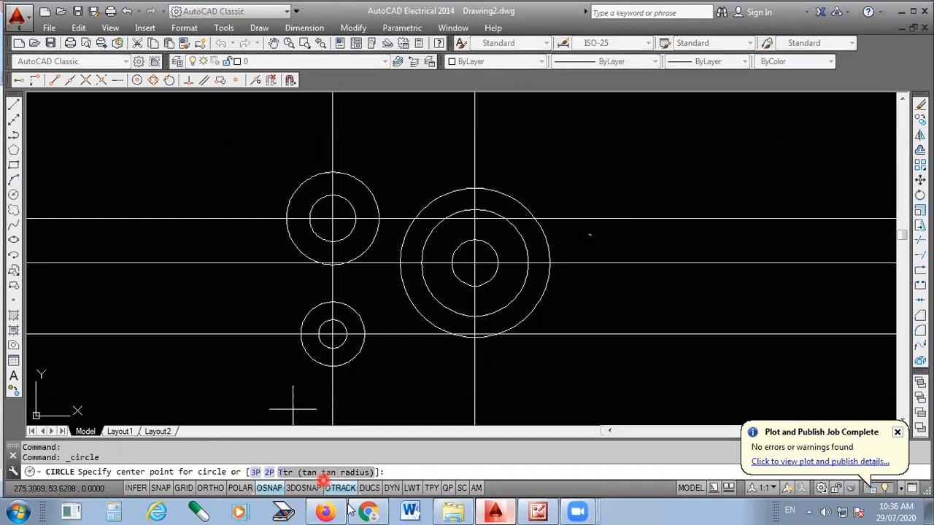
pyautogui.click(314, 473)
pyautogui.scroll(5, 328, 280)
pyautogui.click(261, 195)
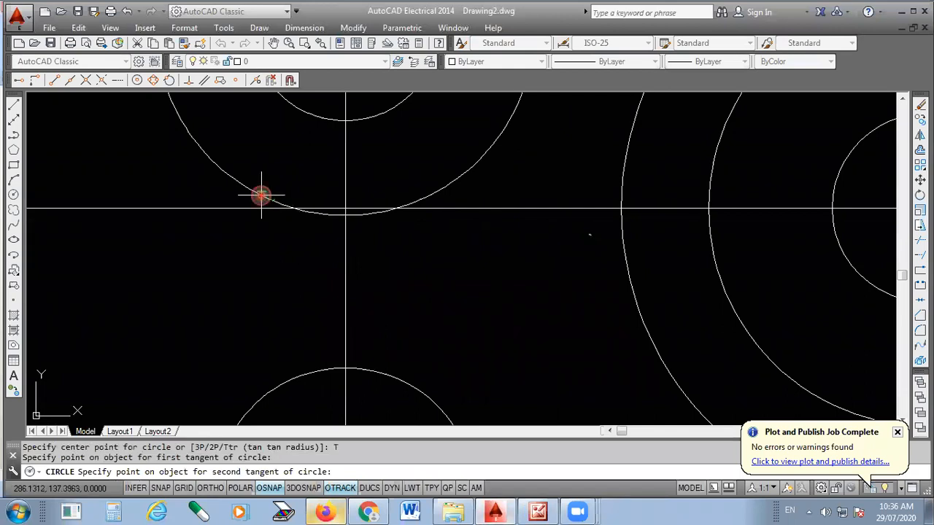
pyautogui.click(291, 379)
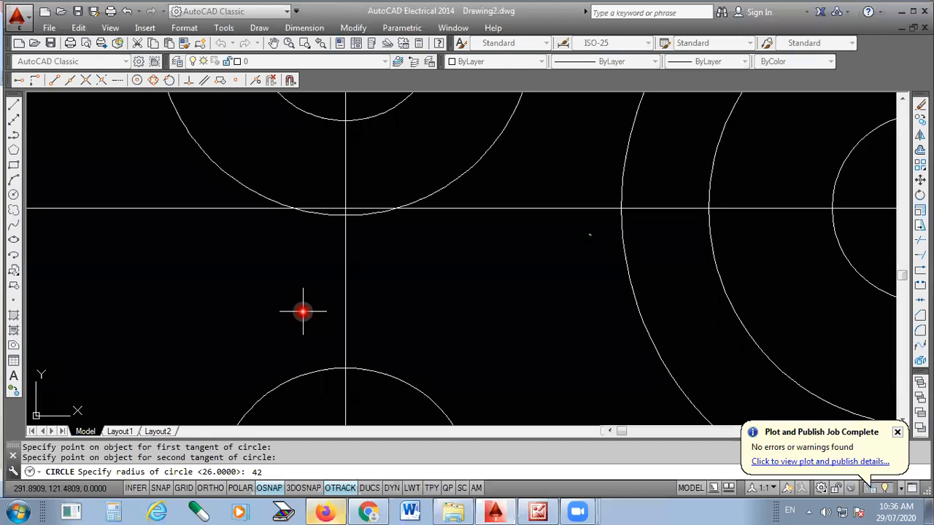
pyautogui.press('Return')
pyautogui.scroll(-5, 420, 271)
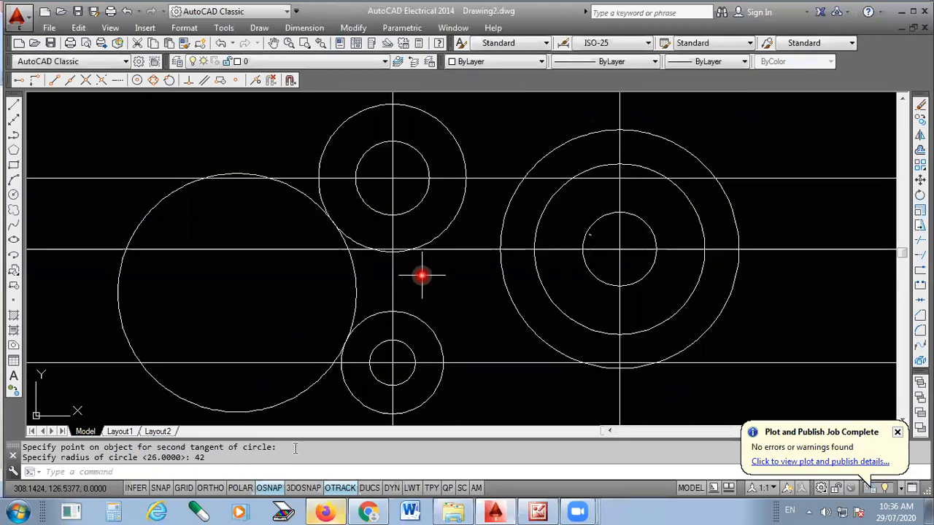
# Step: Draw a Ttr circle of radius 96 tangent to the right sides of both bosses' outer circles, checking the radius in the reference picture
pyautogui.click(13, 197)
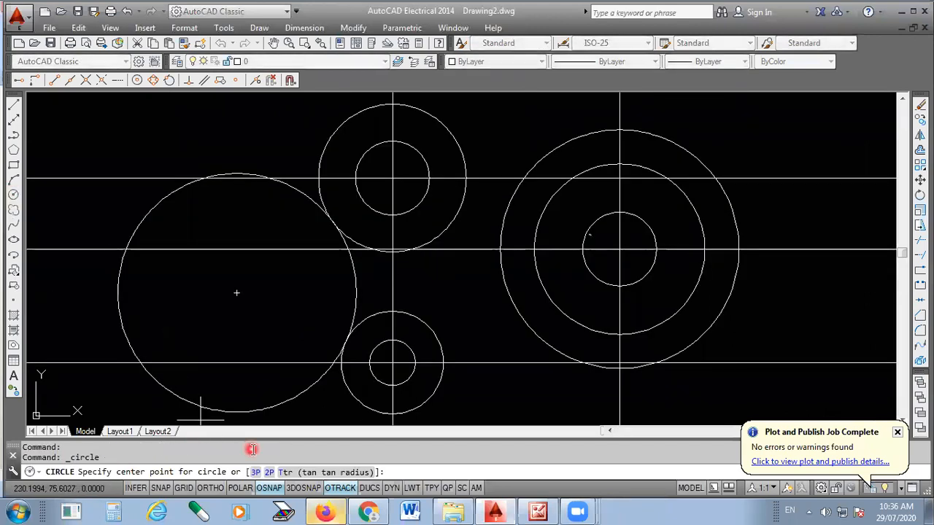
pyautogui.click(317, 472)
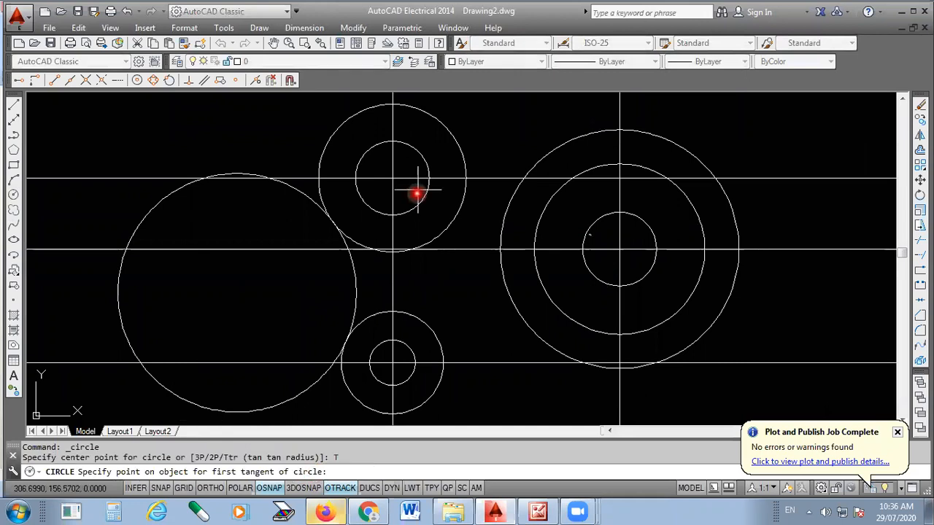
pyautogui.click(427, 108)
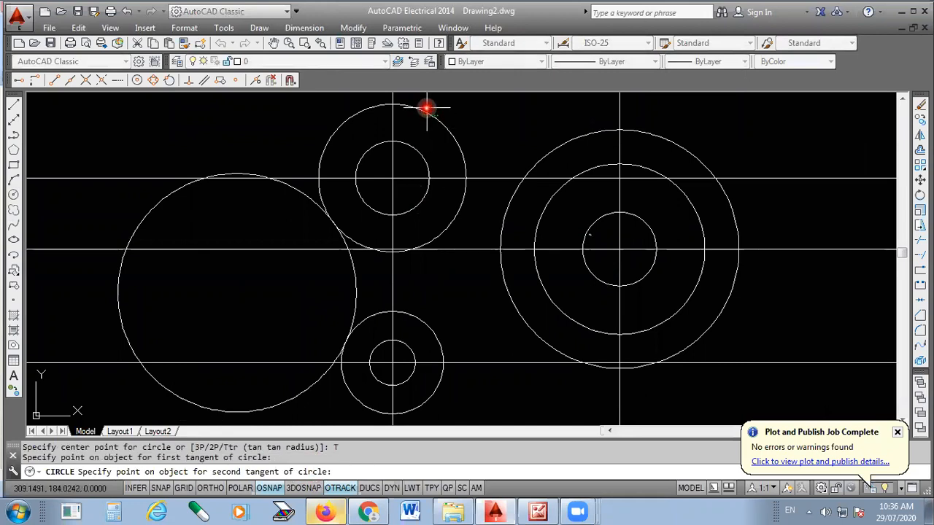
pyautogui.click(447, 387)
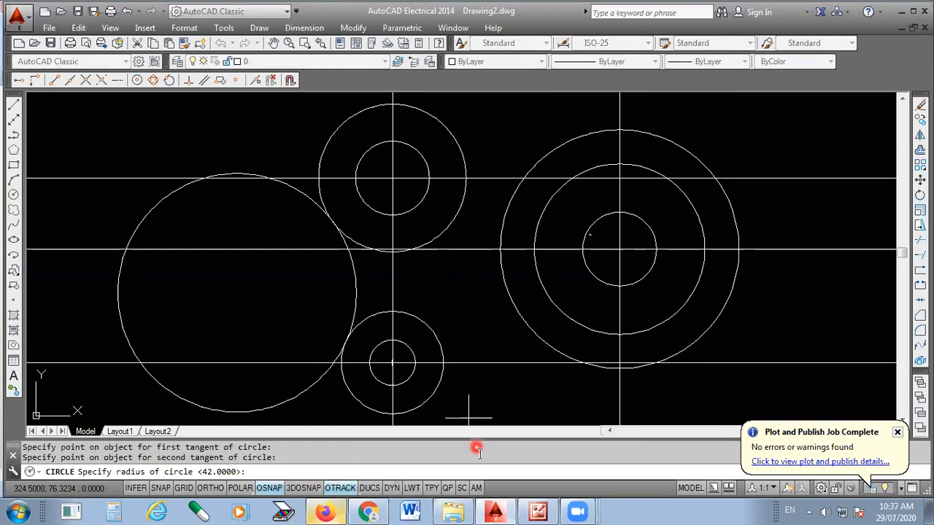
pyautogui.click(538, 512)
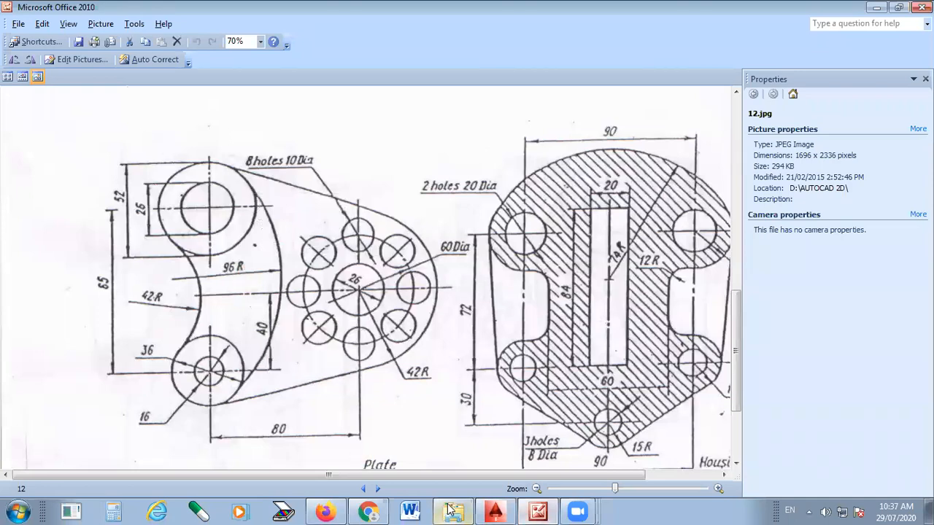
pyautogui.click(496, 512)
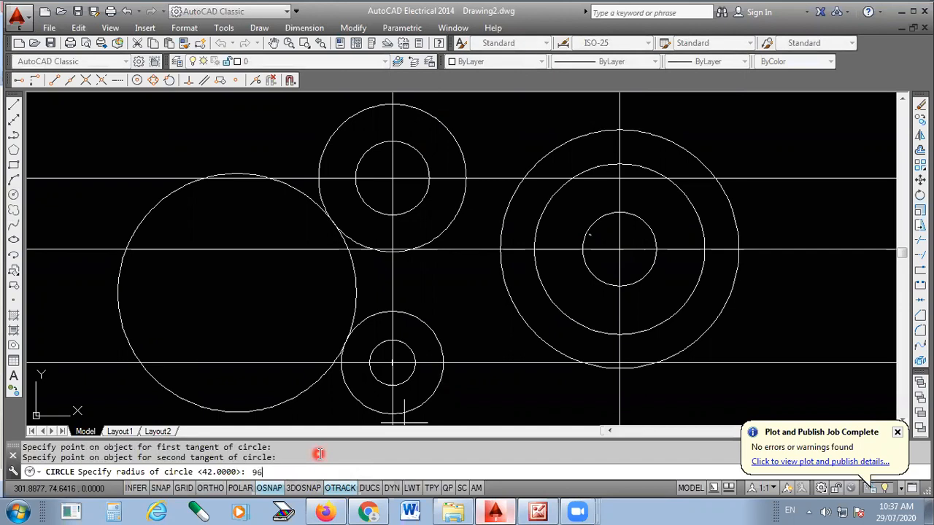
pyautogui.write('96')
pyautogui.press('Return')
pyautogui.scroll(-4, 302, 334)
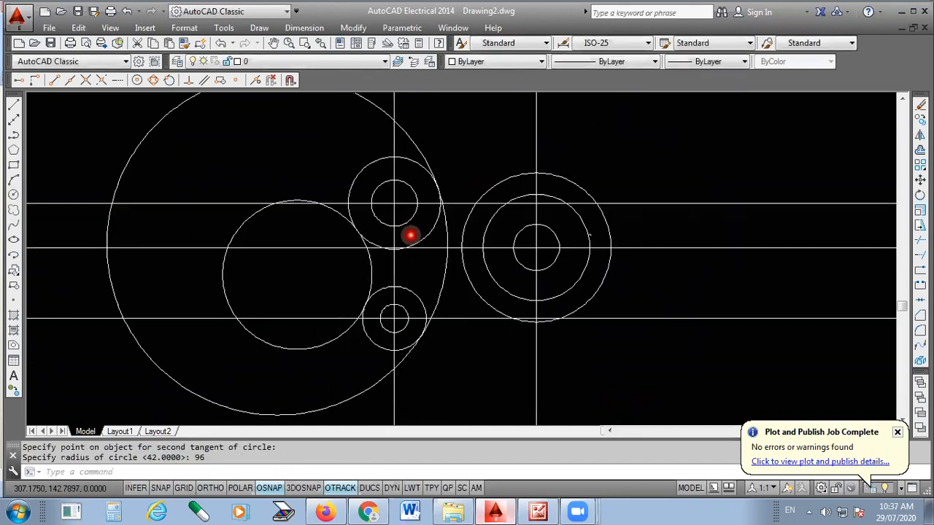
pyautogui.click(920, 240)
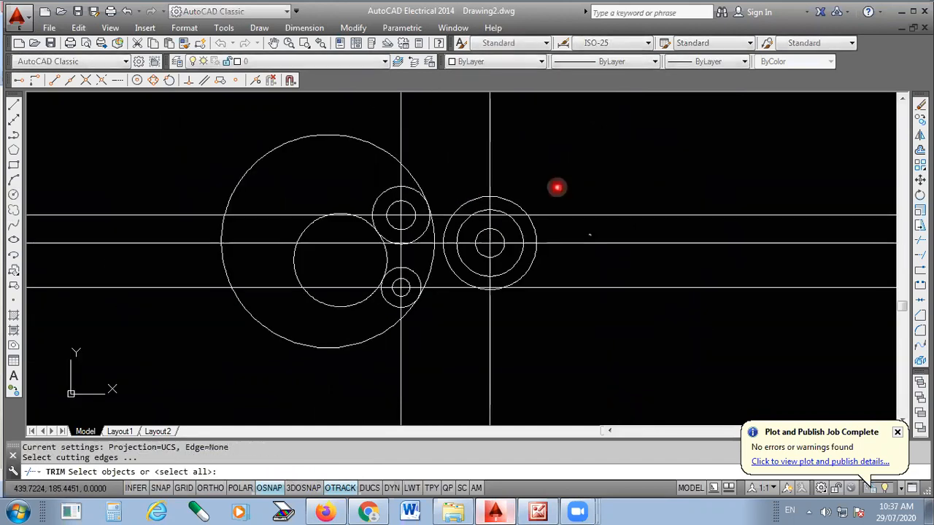
pyautogui.click(594, 149)
pyautogui.click(555, 388)
pyautogui.click(551, 172)
pyautogui.click(359, 163)
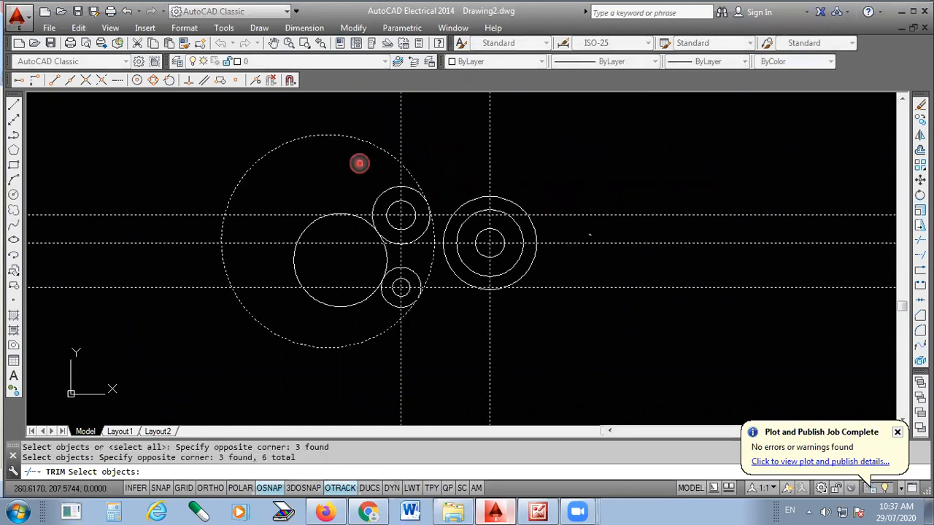
pyautogui.click(341, 162)
pyautogui.click(319, 172)
pyautogui.click(353, 119)
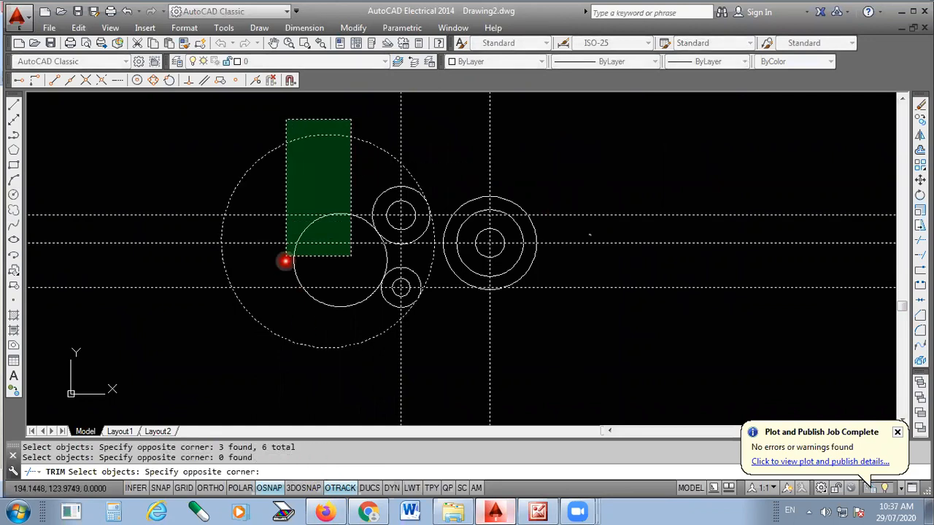
pyautogui.click(283, 300)
pyautogui.press('Escape')
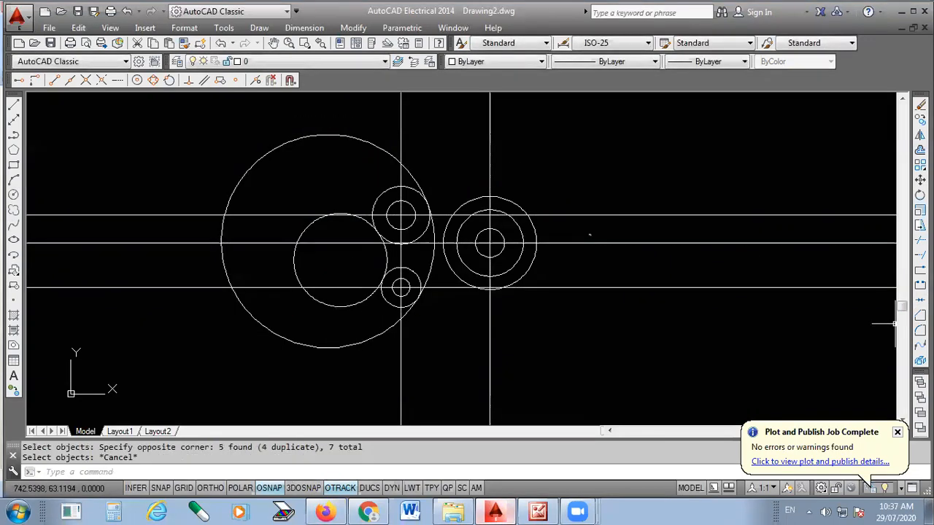
# Step: Trim the outer portions of the construction lines and the two large tangent circles around the plate, using all objects as cutting edges
pyautogui.press('Return')
pyautogui.press('Return')
pyautogui.click(690, 158)
pyautogui.click(590, 340)
pyautogui.click(528, 141)
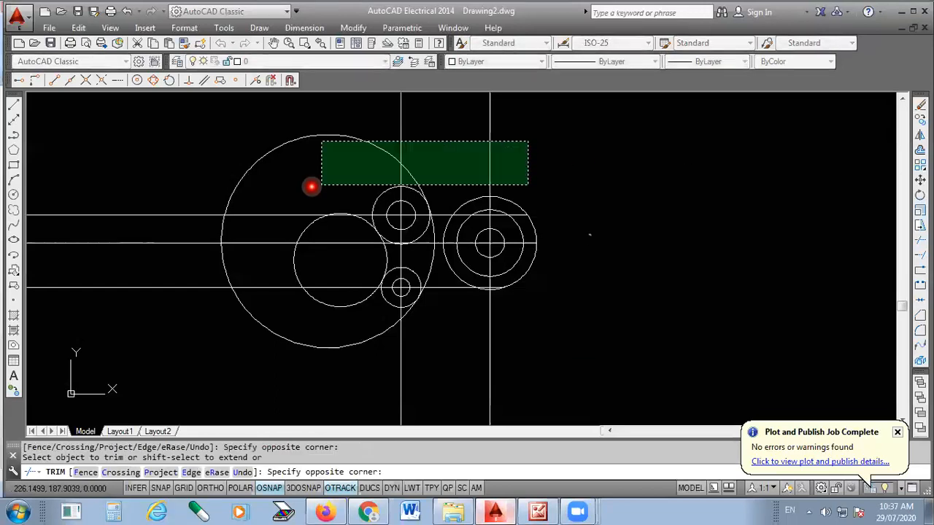
pyautogui.click(316, 173)
pyautogui.click(312, 170)
pyautogui.click(280, 380)
pyautogui.click(566, 335)
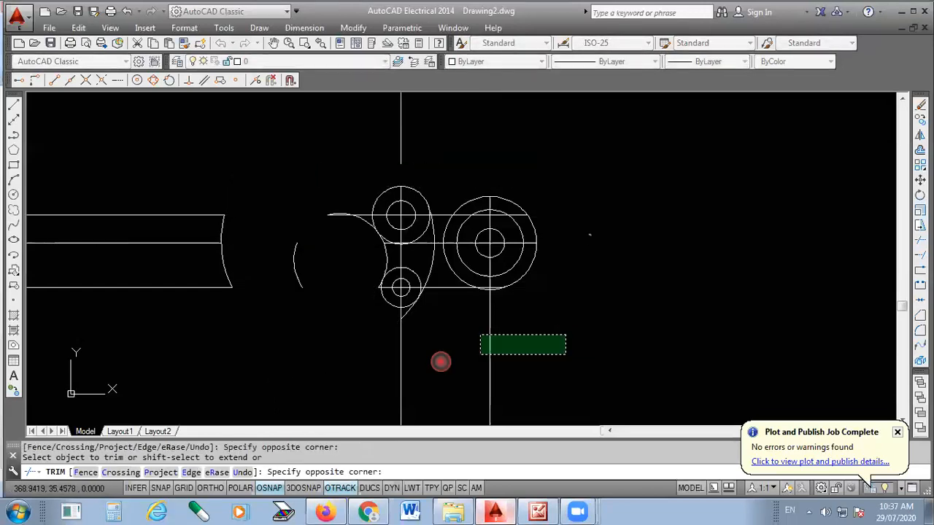
pyautogui.click(350, 377)
# Step: Trim the surplus end of the radius 42 arc beyond its tangent point on the upper boss
pyautogui.scroll(4, 363, 208)
pyautogui.click(366, 210)
pyautogui.click(332, 267)
pyautogui.scroll(4, 430, 315)
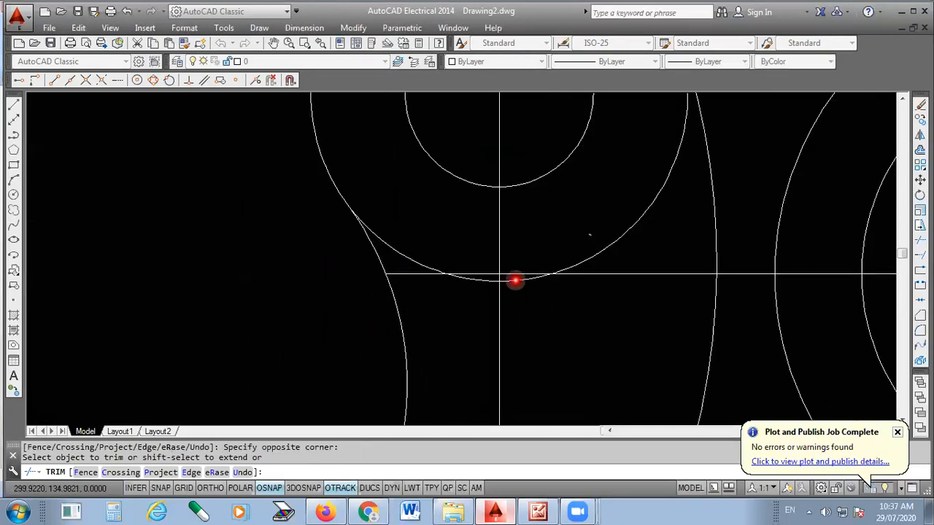
# Step: Trim the two horizontal construction lines between the radius 96 arc and the large flange's outer circle
pyautogui.scroll(-4, 515, 280)
pyautogui.click(617, 200)
pyautogui.click(601, 227)
pyautogui.click(634, 381)
pyautogui.click(637, 392)
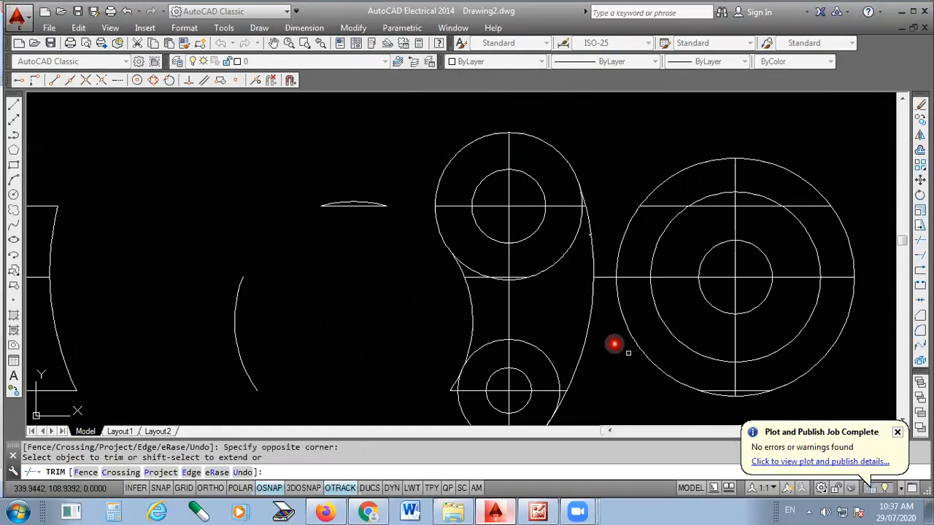
# Step: Trim the centre lines between the lower boss's inner and outer circles and the surplus arc ends beyond their tangent points on that boss
pyautogui.scroll(4, 507, 384)
pyautogui.click(435, 366)
pyautogui.click(406, 396)
pyautogui.click(619, 350)
pyautogui.click(618, 396)
pyautogui.click(382, 356)
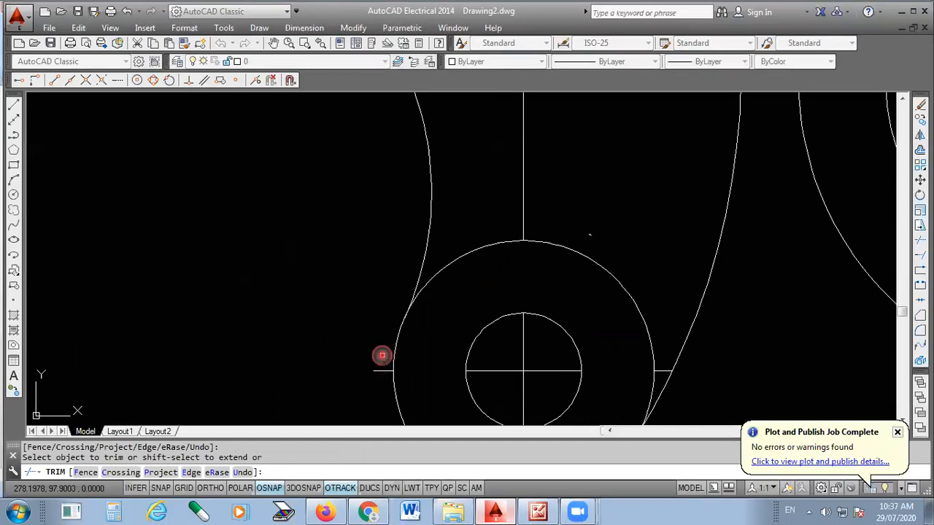
pyautogui.scroll(-2, 591, 277)
pyautogui.click(606, 413)
pyautogui.click(580, 417)
pyautogui.scroll(-2, 557, 242)
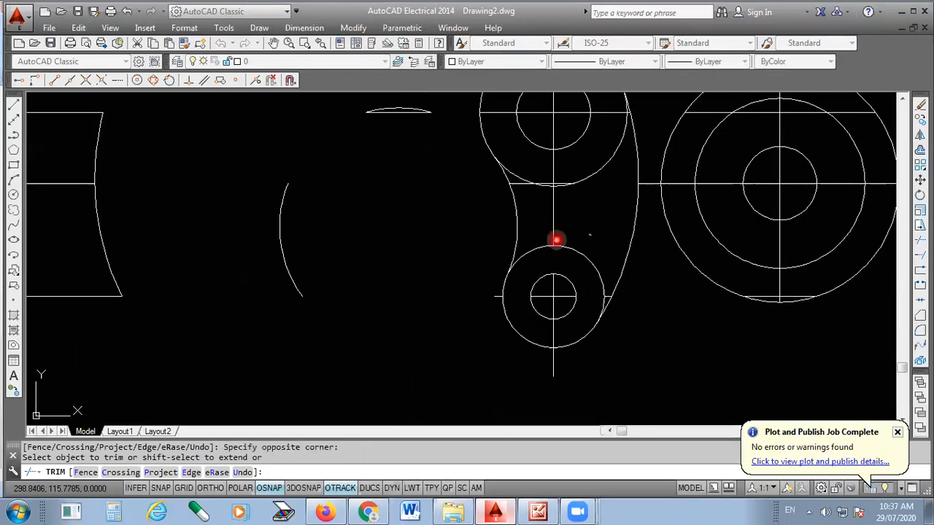
# Step: Trim the centre lines between the upper boss's two circles and erase the leftover horizontal and vertical construction segments between the bosses
pyautogui.scroll(-5, 554, 197)
pyautogui.scroll(8, 569, 219)
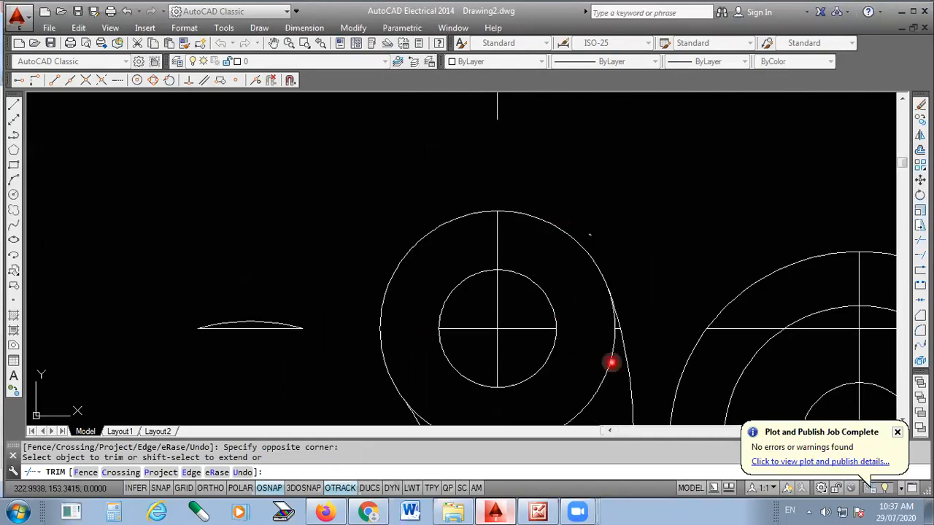
pyautogui.scroll(6, 615, 348)
pyautogui.scroll(-6, 606, 241)
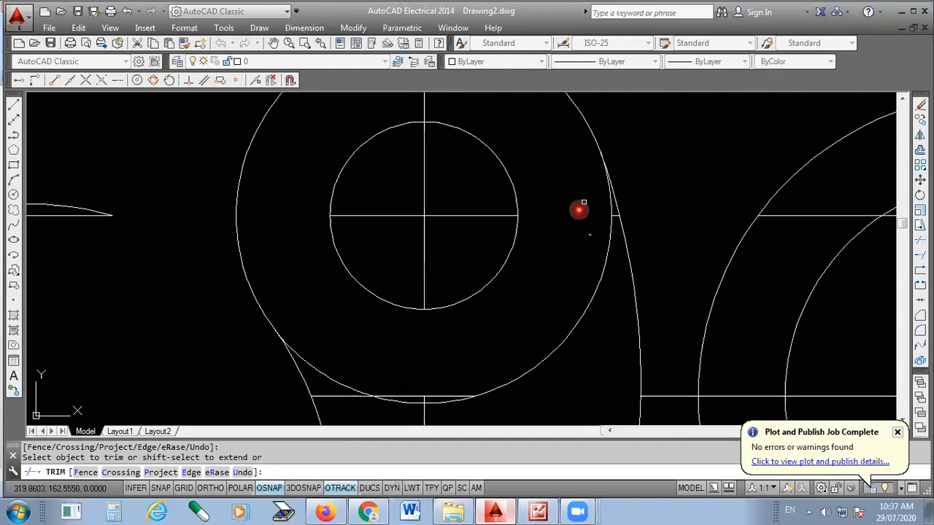
pyautogui.scroll(3, 496, 278)
pyautogui.scroll(4, 592, 286)
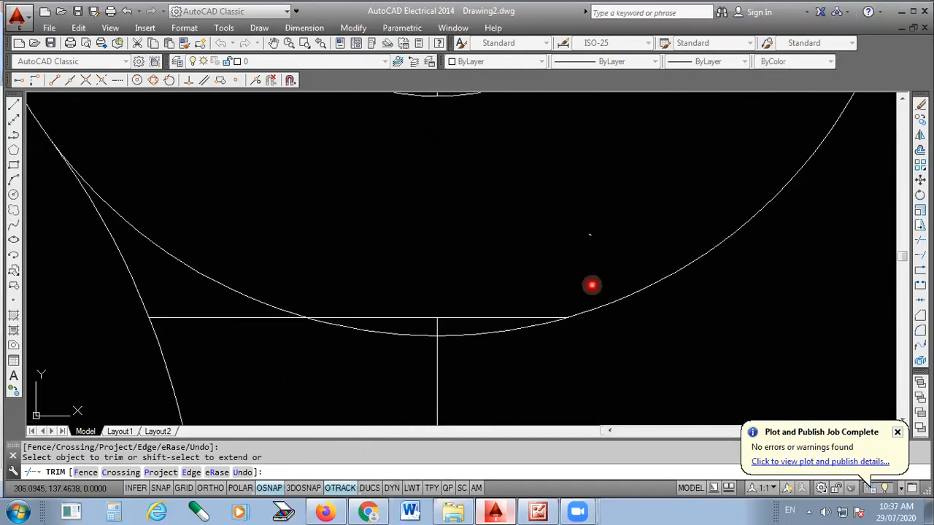
pyautogui.press('Escape')
pyautogui.click(431, 326)
pyautogui.press('Delete')
pyautogui.scroll(-5, 492, 194)
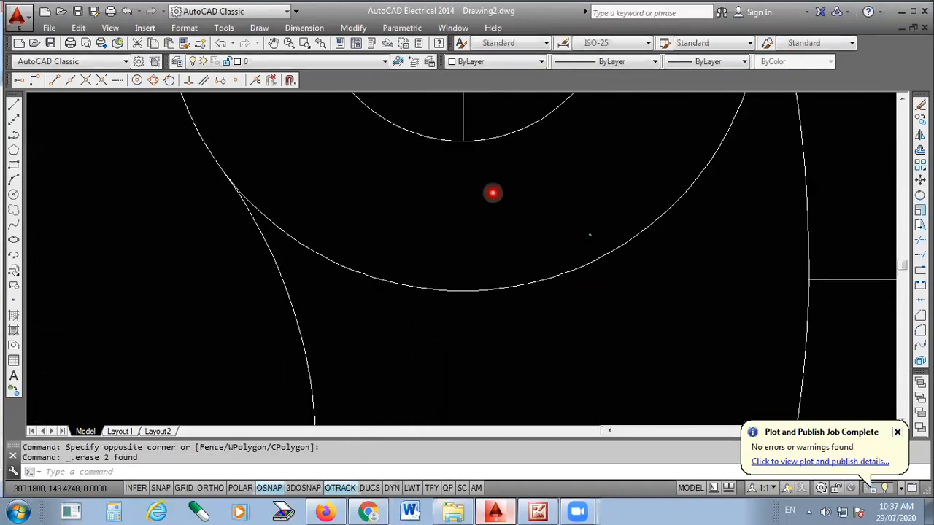
# Step: Erase the short leftover horizontal line stubs on both sides of the lower boss
pyautogui.scroll(4, 446, 292)
pyautogui.click(430, 260)
pyautogui.click(397, 288)
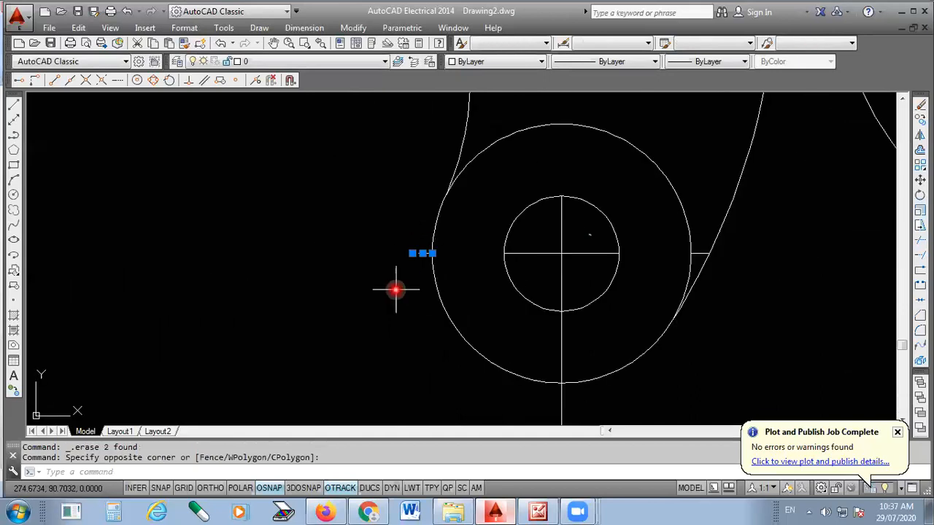
pyautogui.press('Delete')
pyautogui.scroll(4, 711, 267)
pyautogui.click(684, 233)
pyautogui.click(660, 257)
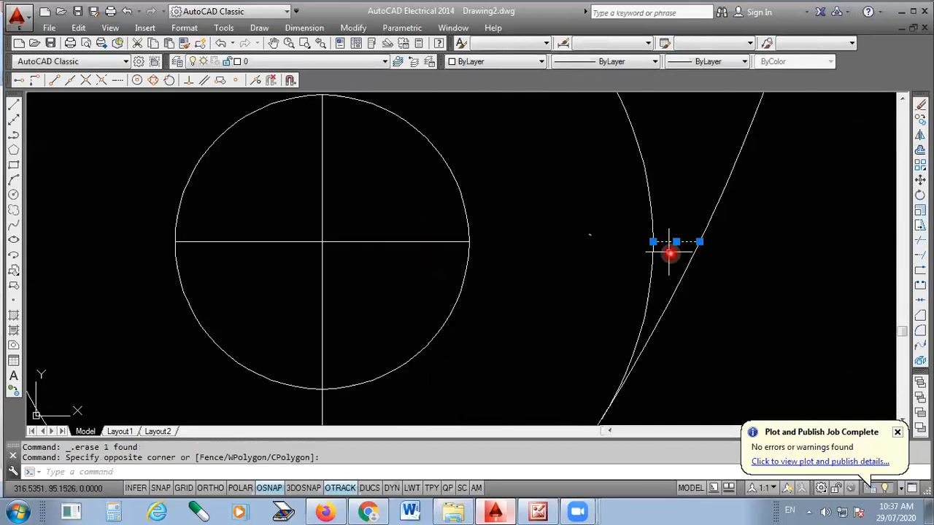
pyautogui.press('Delete')
pyautogui.scroll(-5, 553, 313)
# Step: Erase the leftover horizontal construction lines crossing the lower and upper parts of the large flange circles
pyautogui.scroll(4, 612, 254)
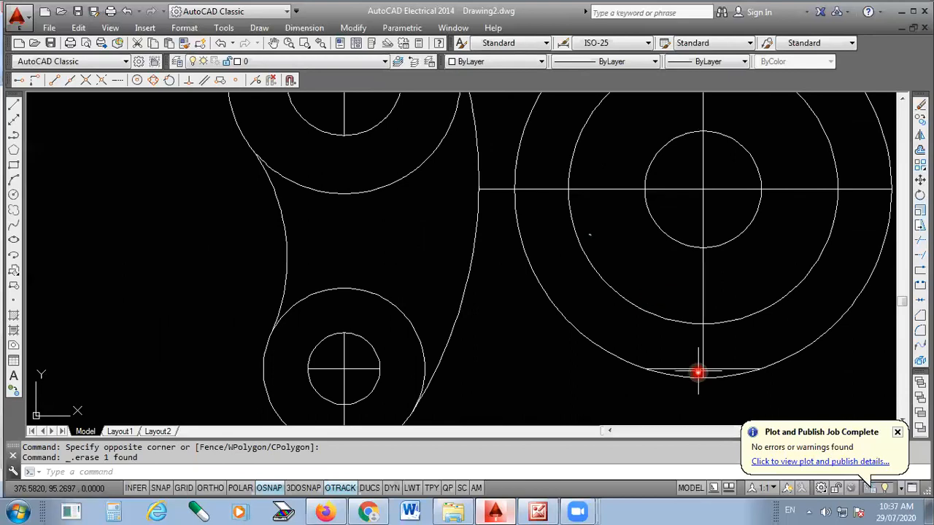
pyautogui.click(703, 367)
pyautogui.press('Delete')
pyautogui.scroll(-4, 676, 313)
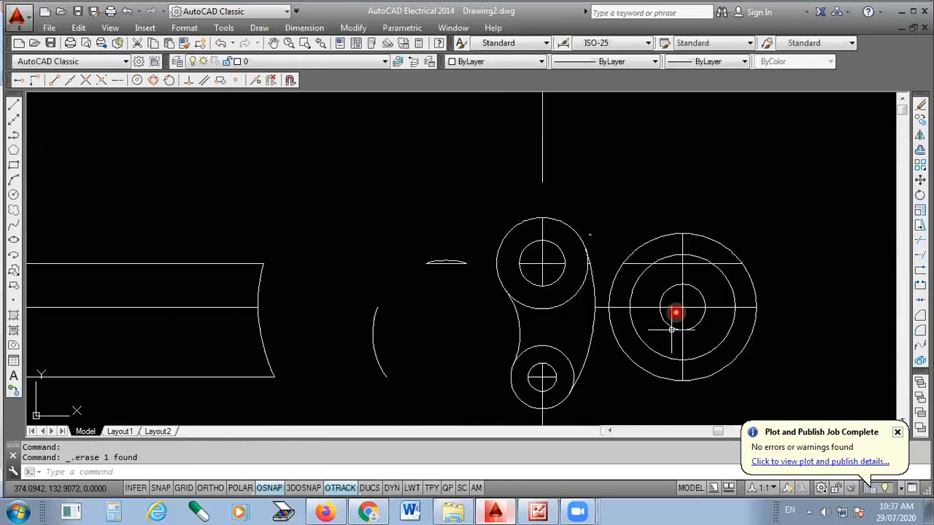
pyautogui.scroll(4, 680, 249)
pyautogui.click(789, 276)
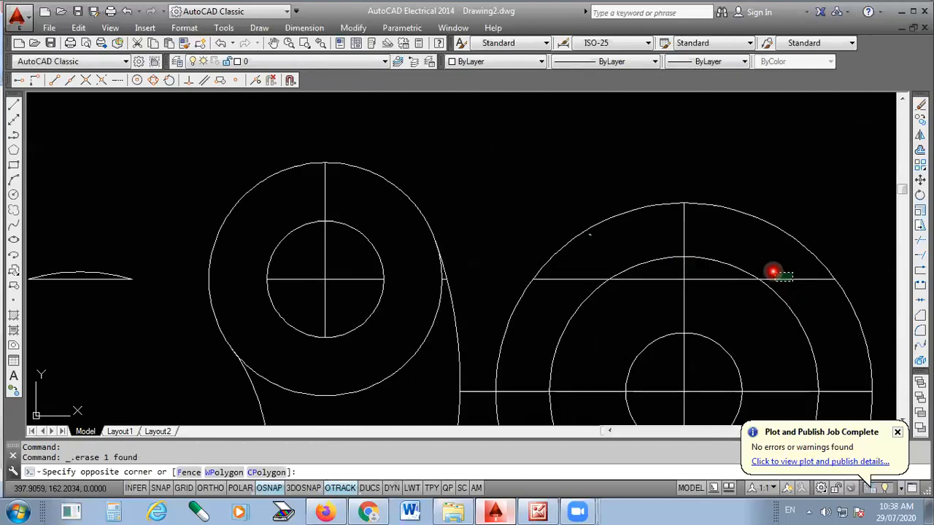
pyautogui.click(782, 281)
pyautogui.press('Delete')
pyautogui.scroll(-4, 627, 202)
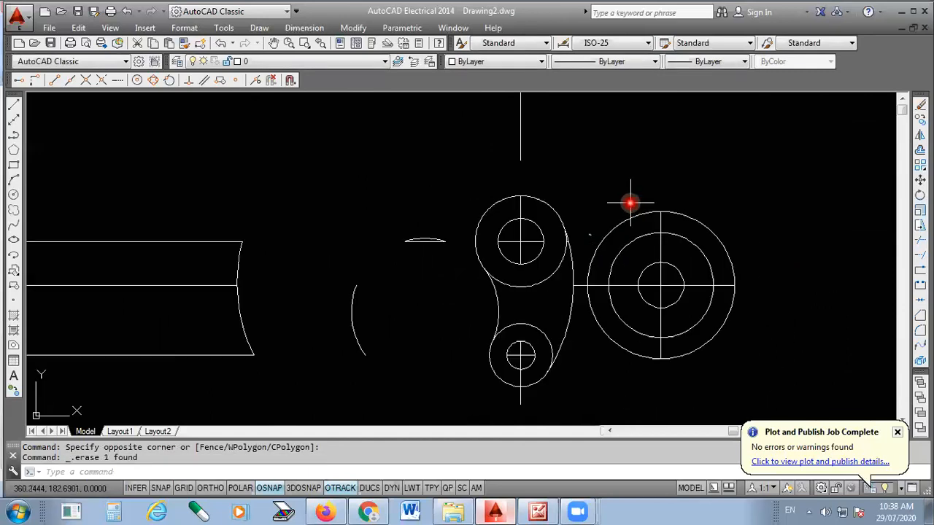
pyautogui.scroll(4, 584, 292)
pyautogui.scroll(-4, 520, 241)
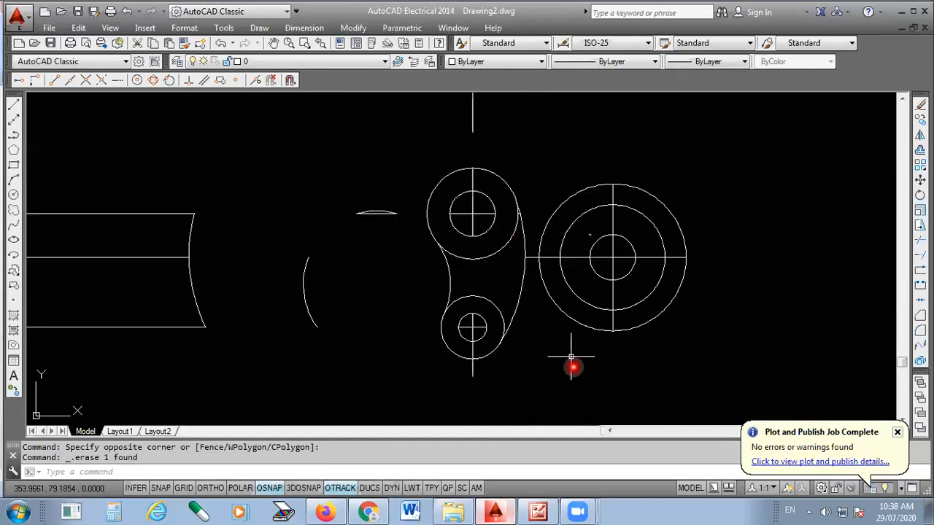
# Step: Check the hole size in the reference picture, then draw a 10 diameter circle at the upper quadrant of the flange's pitch circle
pyautogui.click(537, 512)
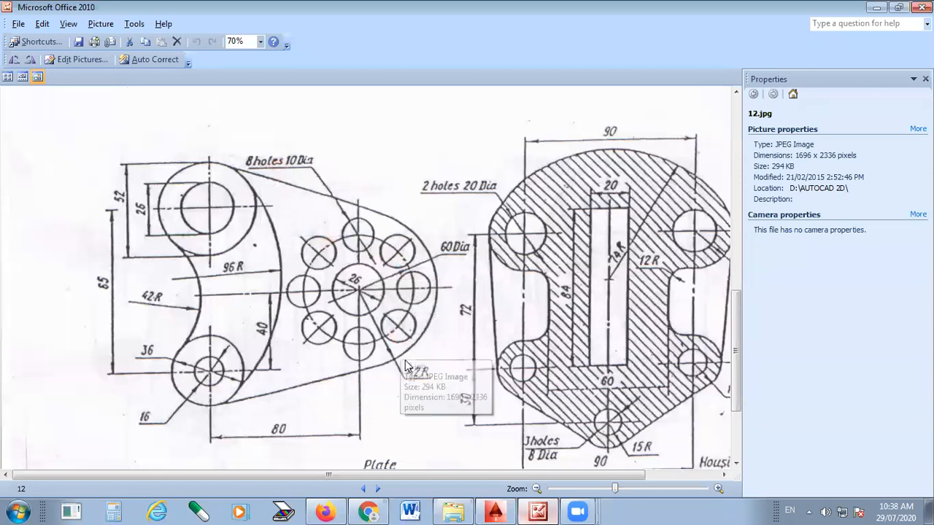
pyautogui.click(498, 510)
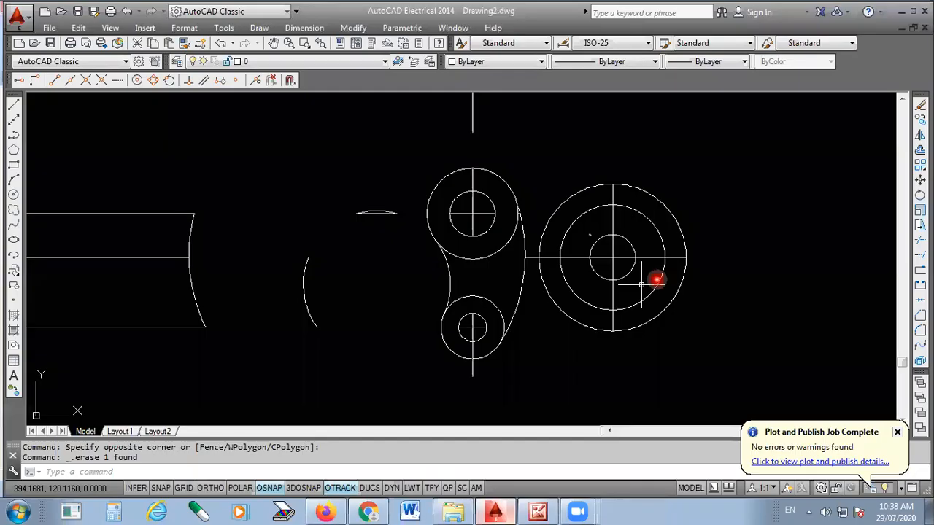
pyautogui.scroll(4, 641, 284)
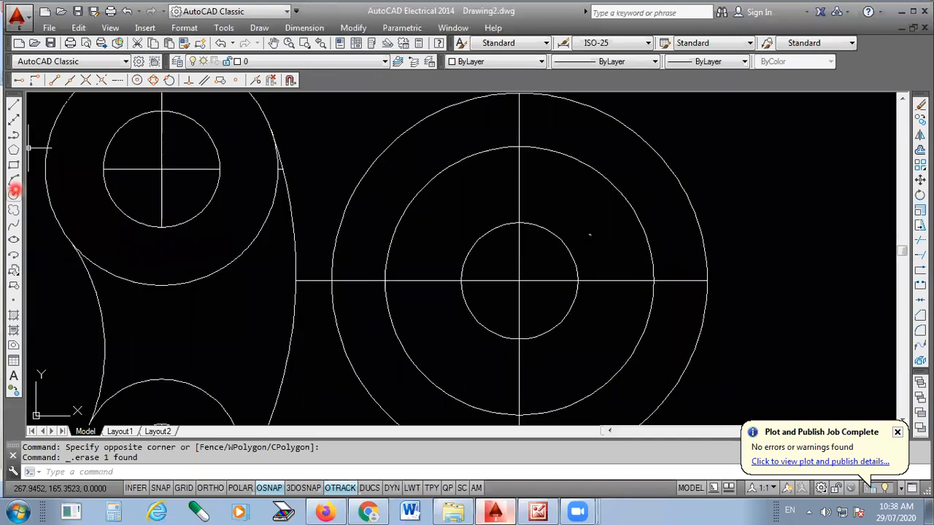
pyautogui.click(13, 191)
pyautogui.click(520, 148)
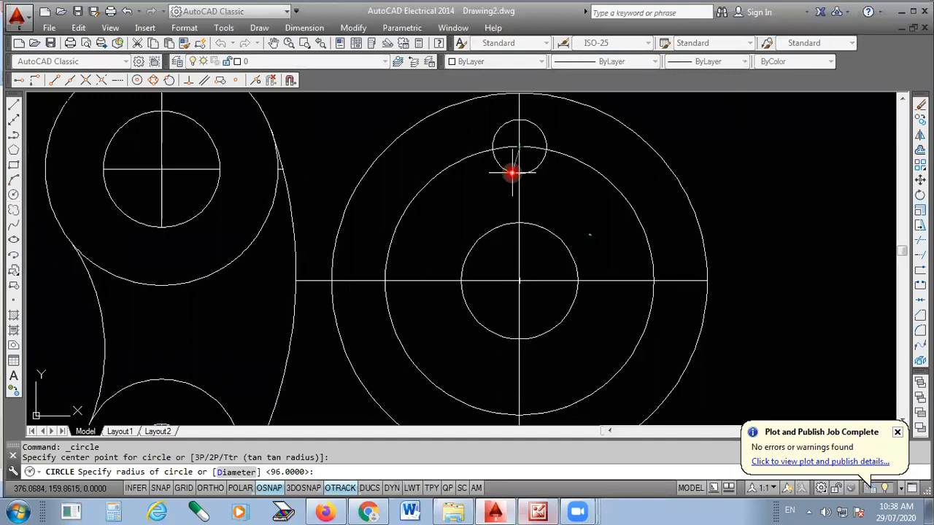
pyautogui.write('d')
pyautogui.press('Return')
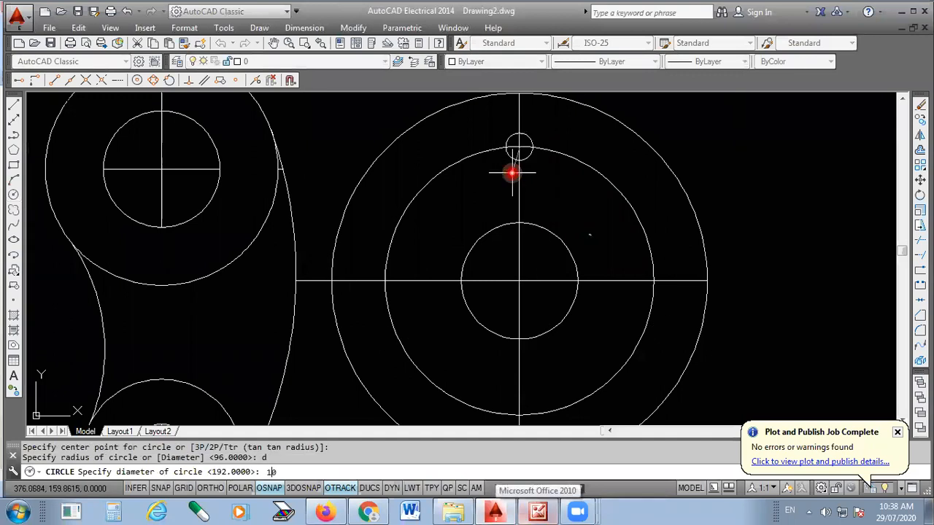
pyautogui.write('10')
pyautogui.press('Return')
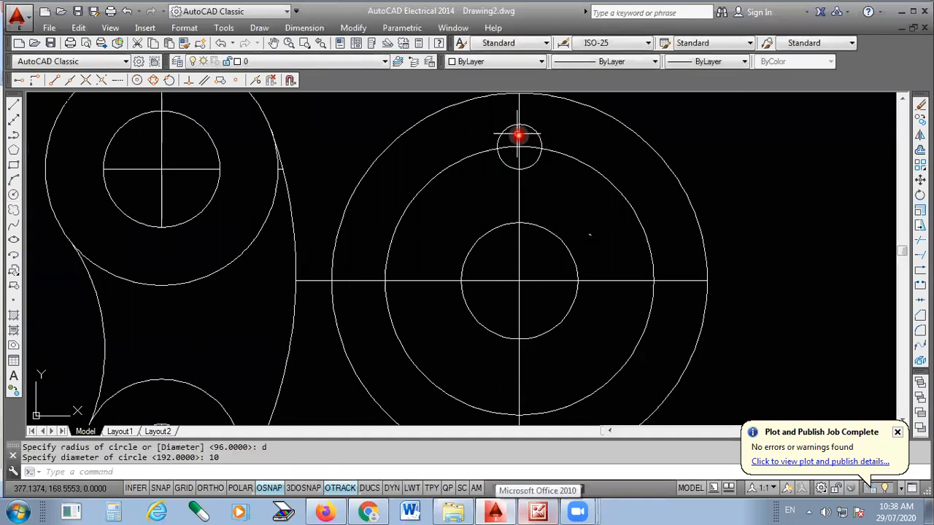
# Step: Create a polar array of the 10 diameter hole around the flange's centre with 10 items
pyautogui.click(353, 28)
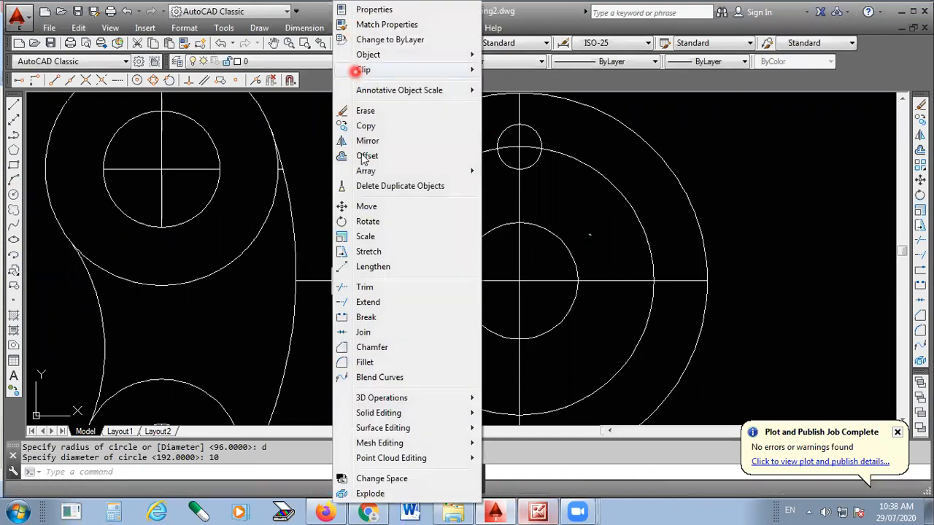
pyautogui.moveTo(462, 179)
pyautogui.click(511, 201)
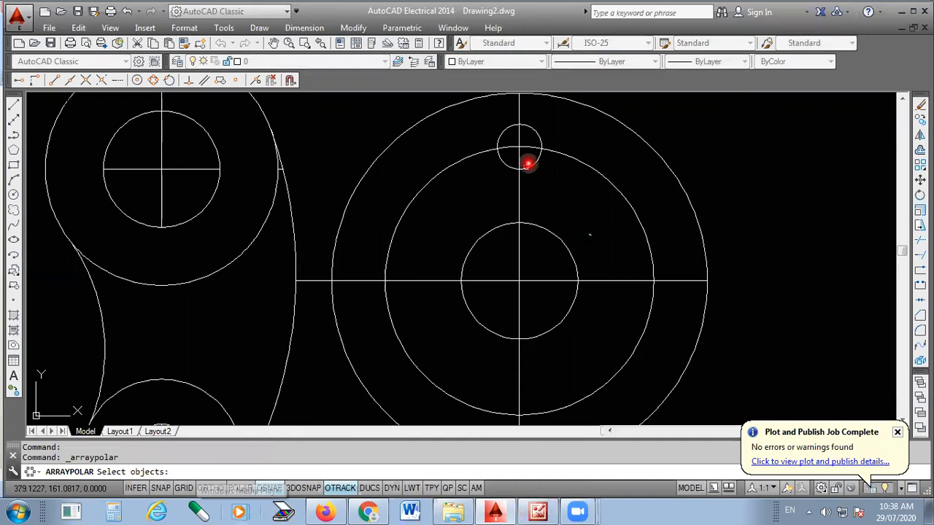
pyautogui.click(535, 164)
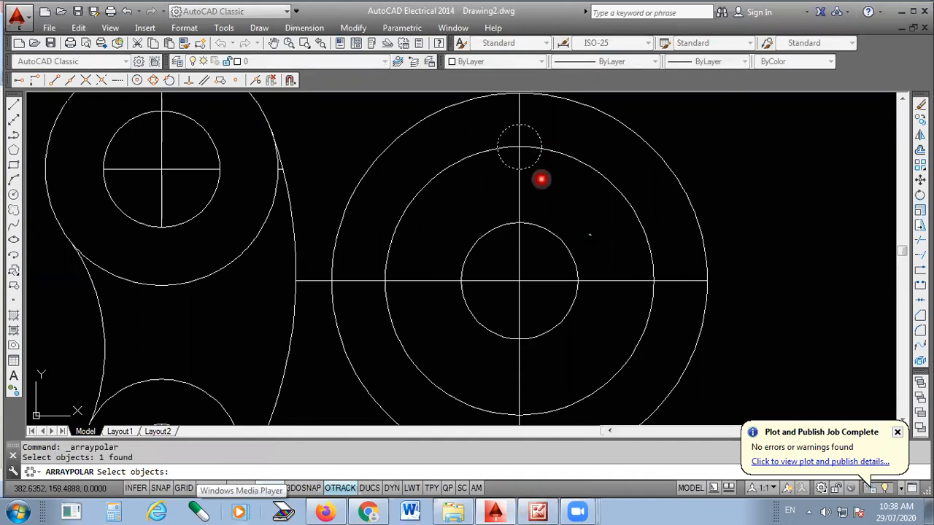
pyautogui.press('Return')
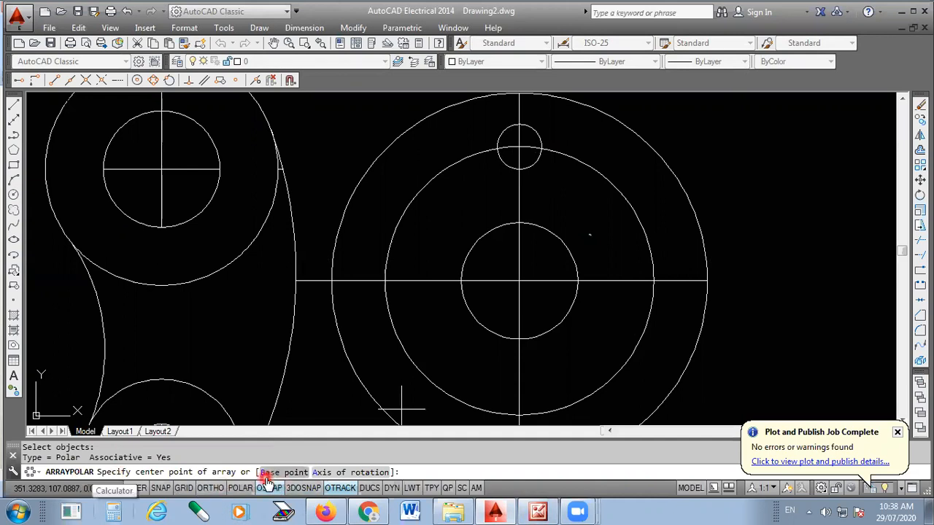
pyautogui.click(518, 280)
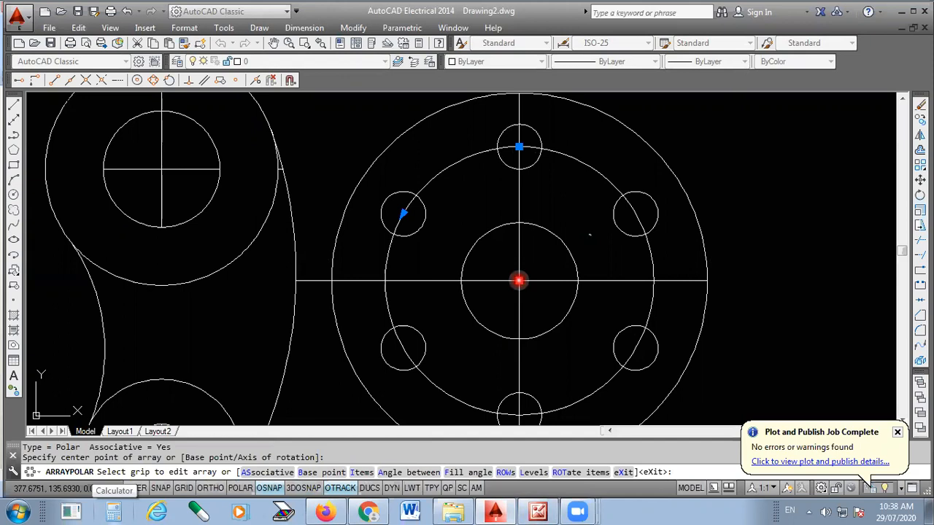
pyautogui.scroll(-2, 515, 156)
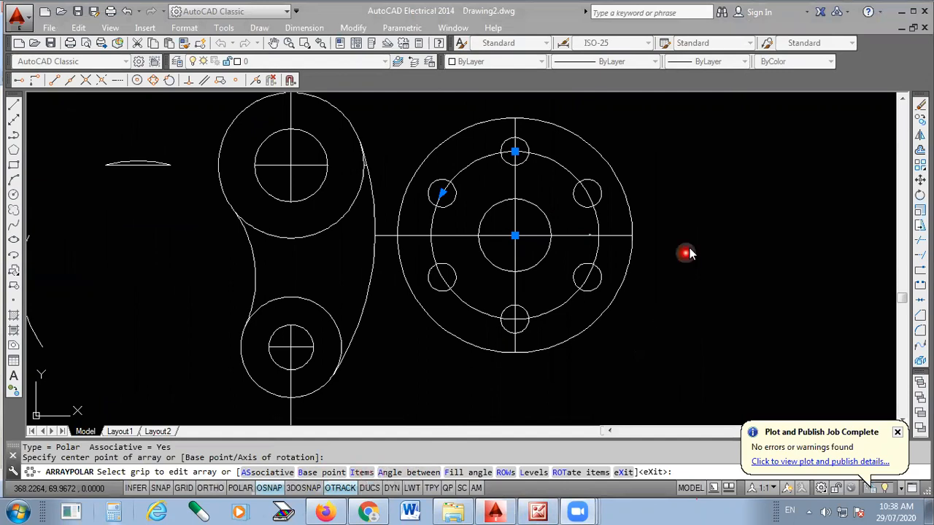
pyautogui.rightClick(693, 212)
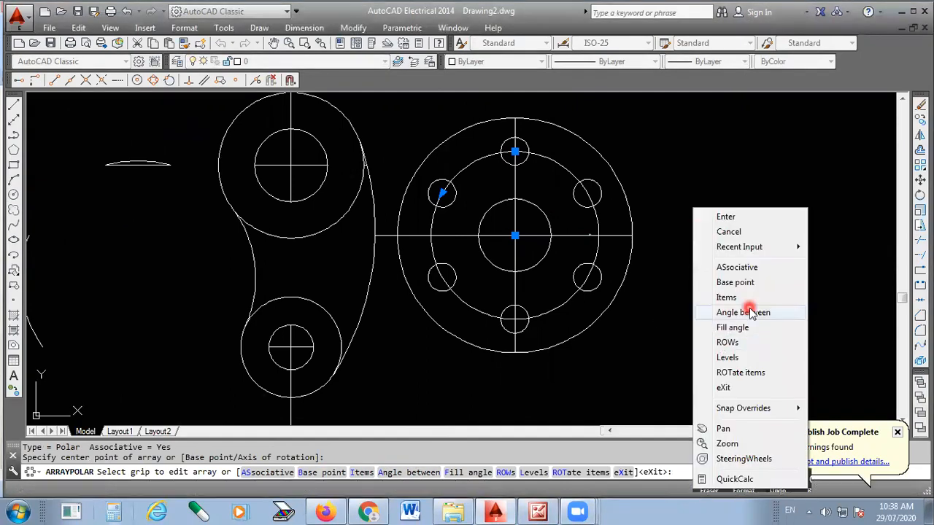
pyautogui.click(727, 297)
pyautogui.click(348, 472)
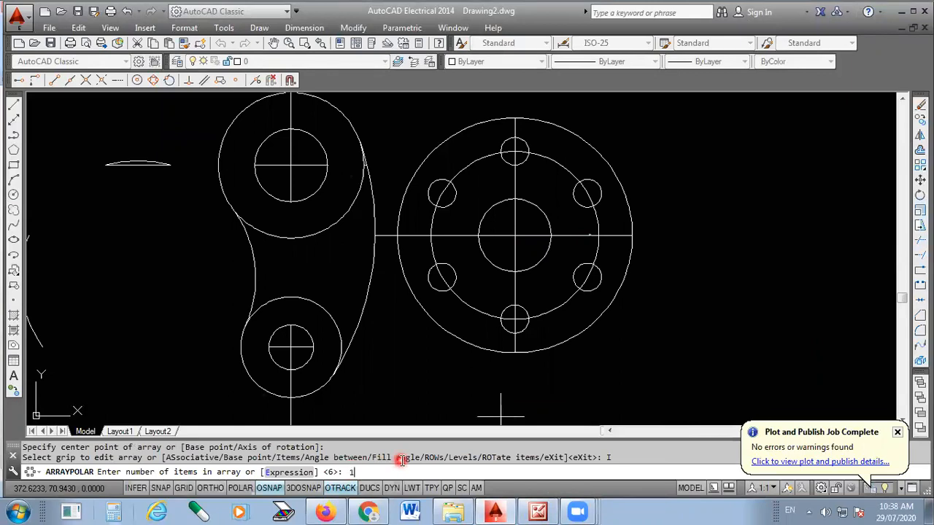
pyautogui.write('10')
pyautogui.press('Return')
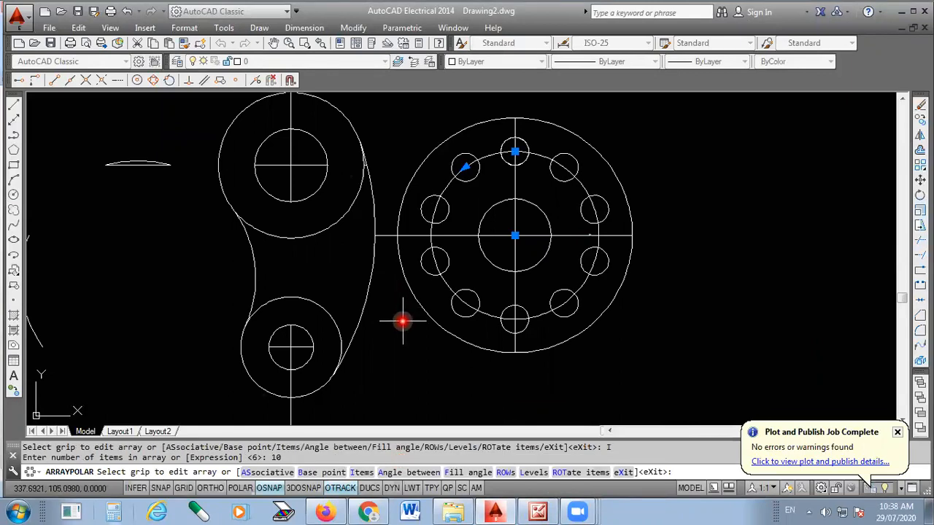
pyautogui.press('Escape')
# Step: Erase the leftover shallow arc and its chord line beside the upper boss
pyautogui.click(171, 146)
pyautogui.click(134, 175)
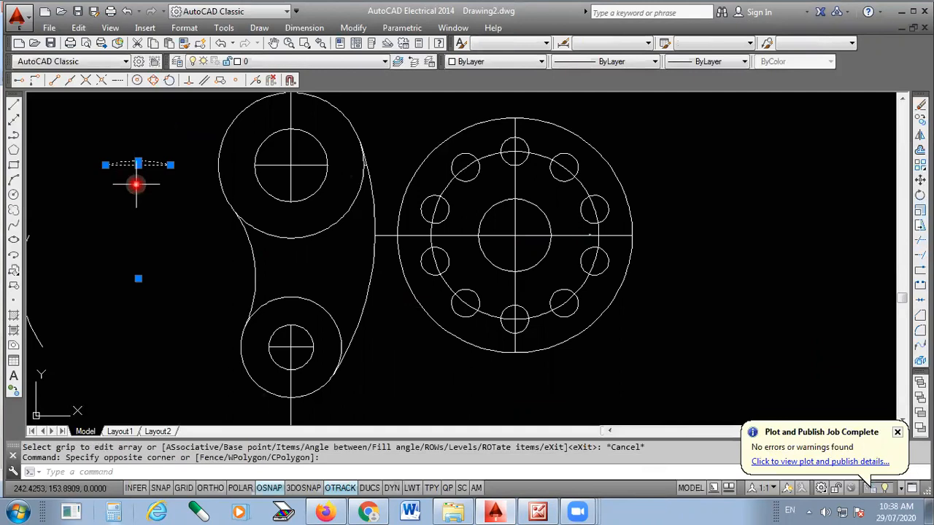
pyautogui.press('Delete')
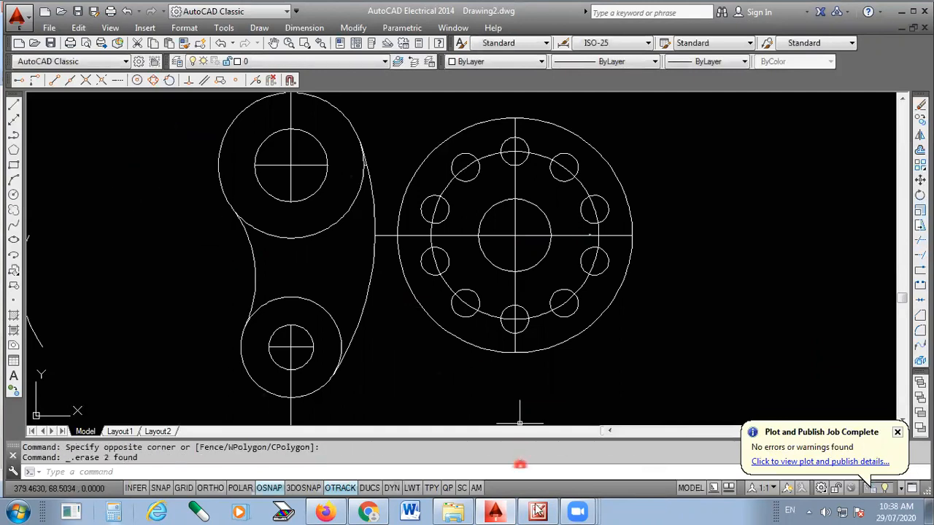
# Step: Check the plate's outer tangent lines in the reference picture, then float the Object Snap toolbar over the drawing area
pyautogui.click(233, 166)
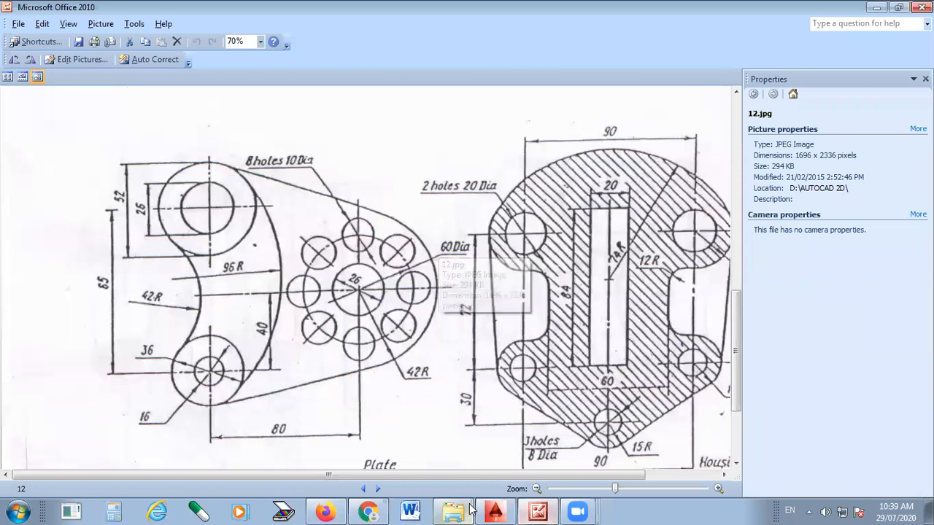
pyautogui.click(493, 510)
pyautogui.moveTo(11, 99)
pyautogui.mouseDown()
pyautogui.moveTo(57, 88)
pyautogui.moveTo(731, 113)
pyautogui.mouseUp()
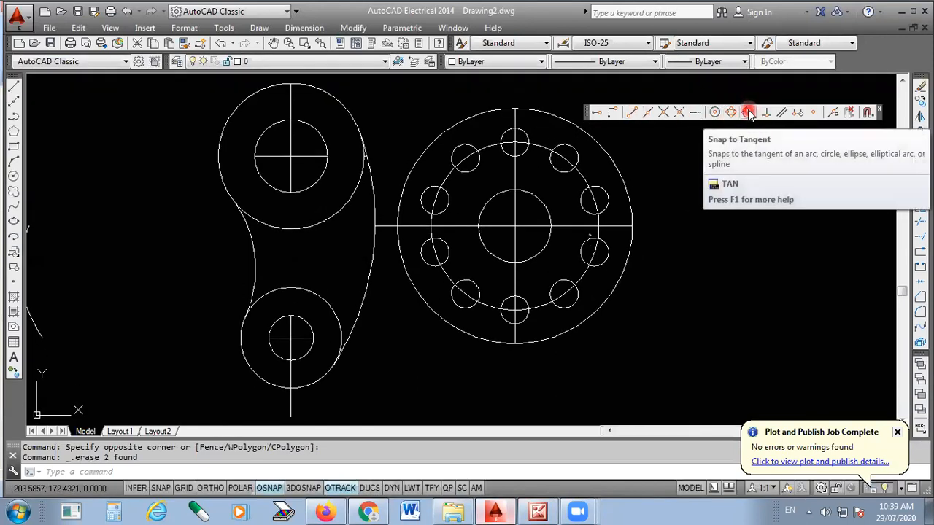
pyautogui.scroll(-2, 455, 188)
pyautogui.scroll(2, 463, 171)
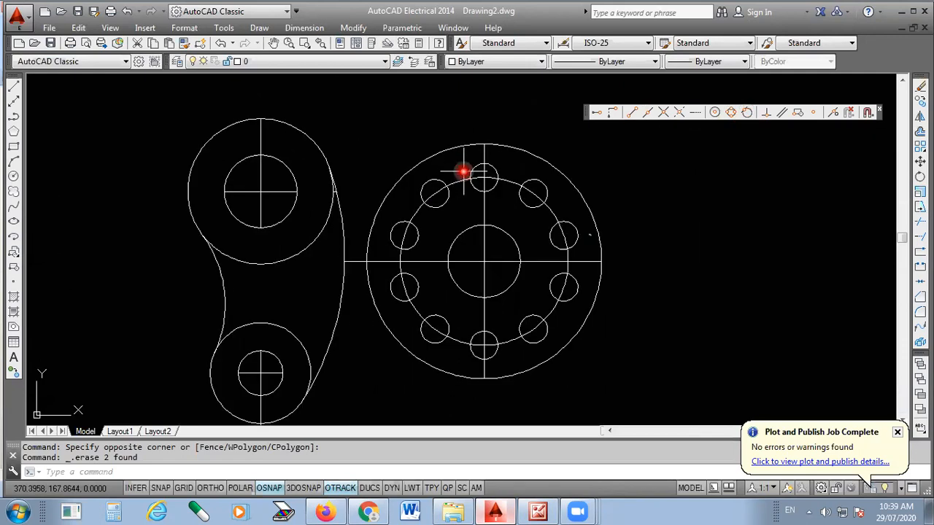
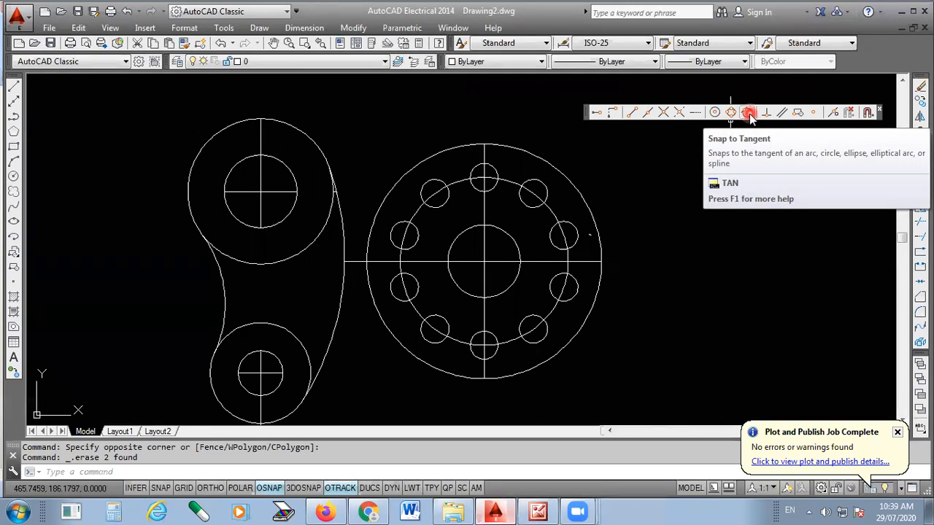
# Step: Draw a line tangent to both the top of the flange's outer circle and the top of the upper boss's outer circle
pyautogui.click(15, 87)
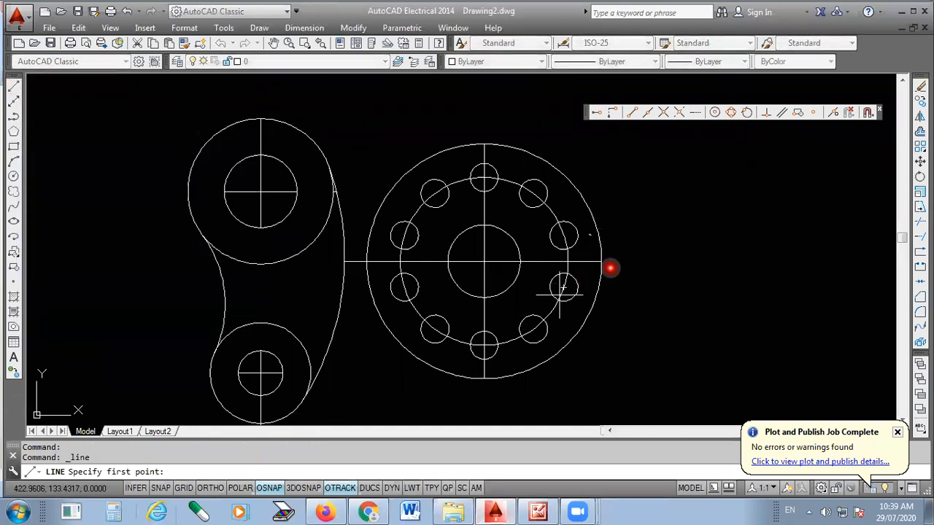
pyautogui.click(747, 112)
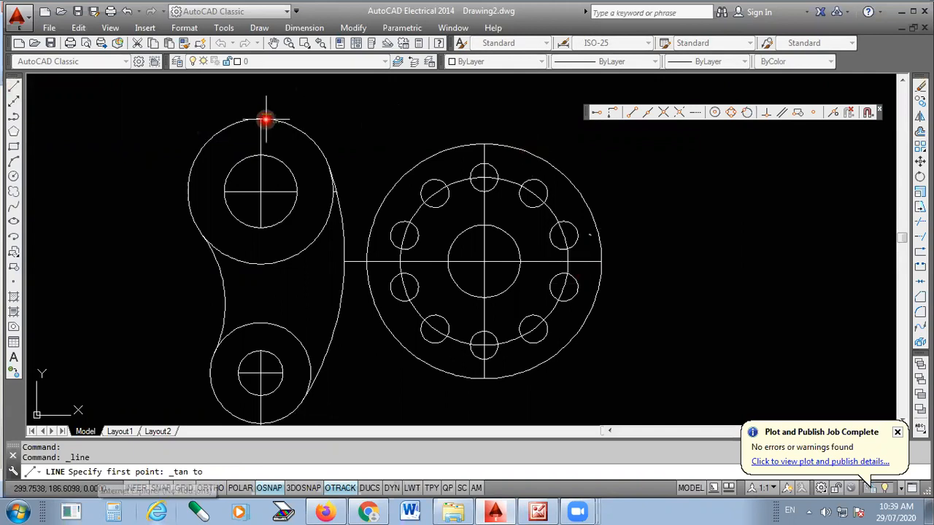
pyautogui.click(535, 153)
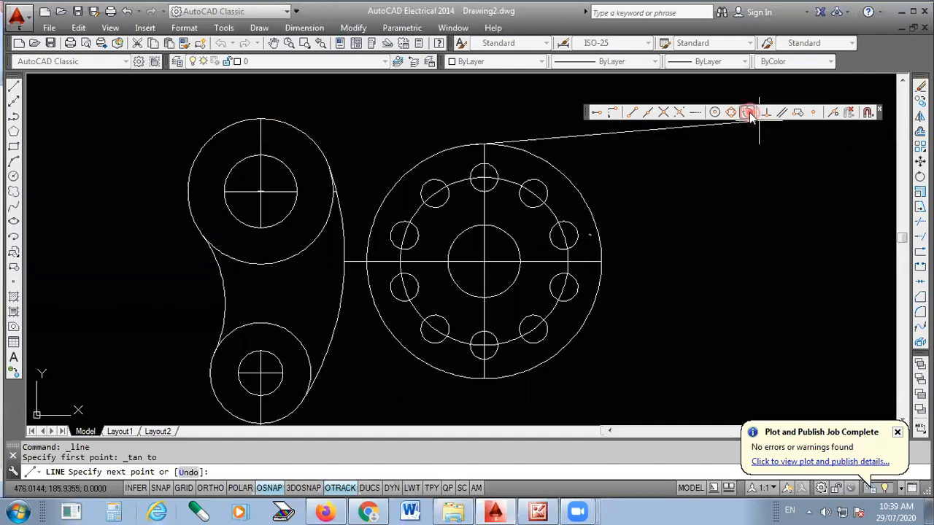
pyautogui.scroll(4, 295, 134)
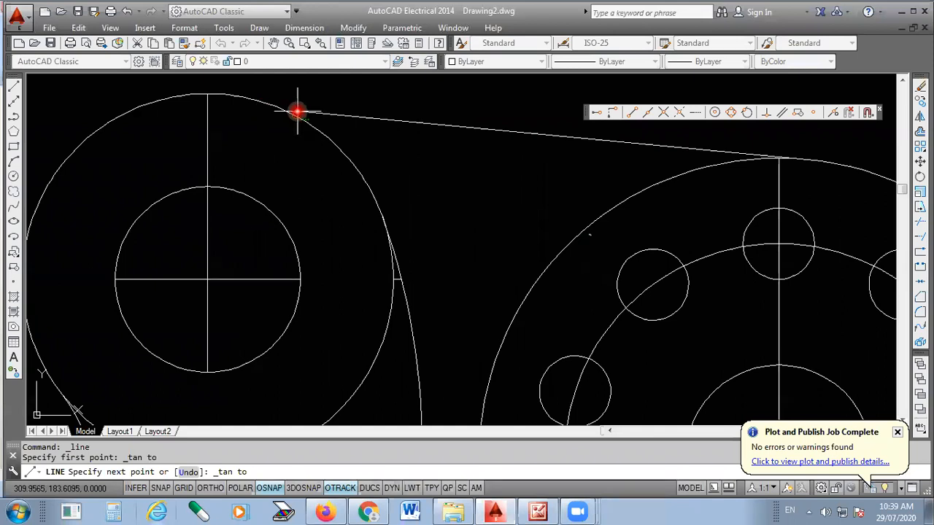
pyautogui.click(246, 95)
pyautogui.press('Escape')
pyautogui.scroll(-4, 256, 124)
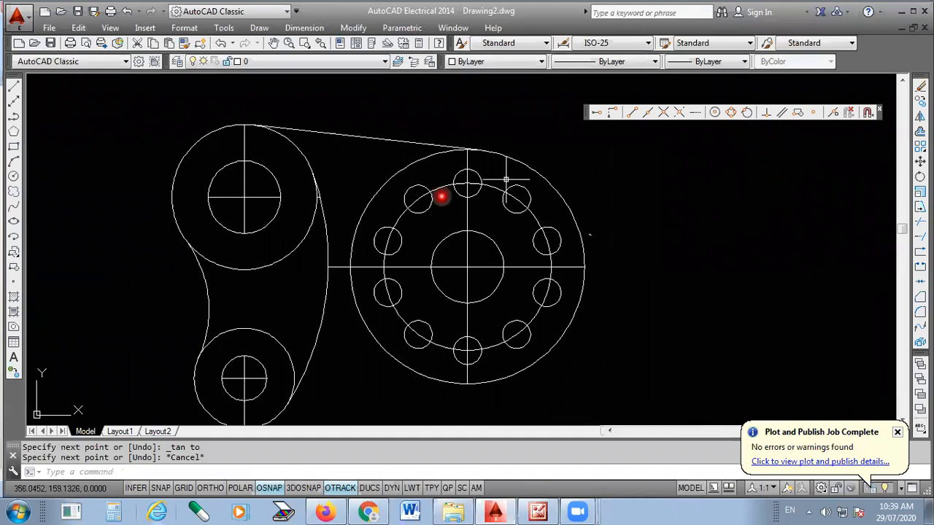
# Step: Draw a line tangent to both the underside of the flange's outer circle and the underside of the lower boss's outer circle
pyautogui.click(14, 88)
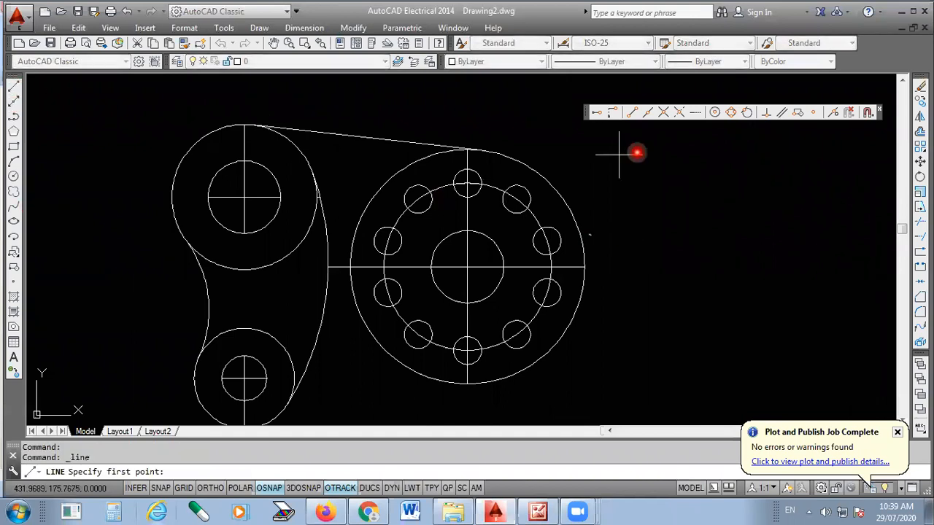
pyautogui.click(746, 112)
pyautogui.scroll(-2, 551, 246)
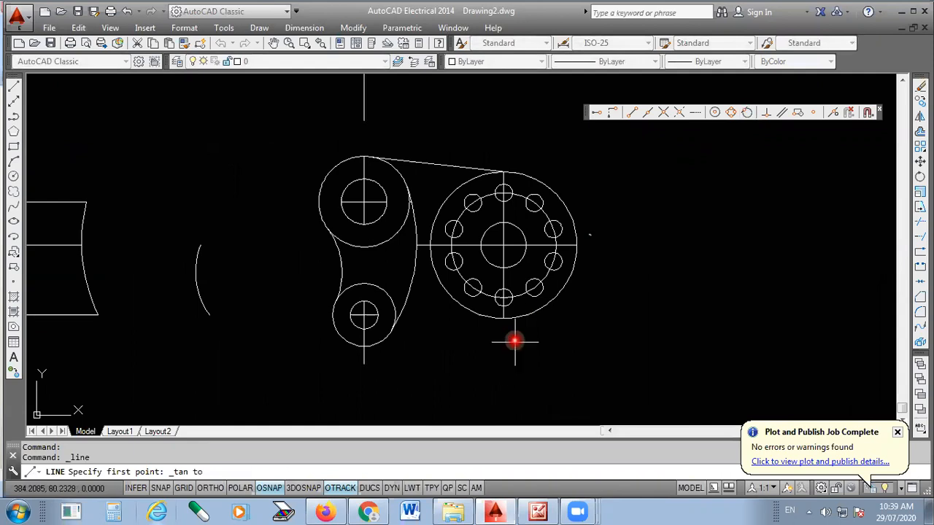
pyautogui.scroll(4, 515, 340)
pyautogui.click(533, 297)
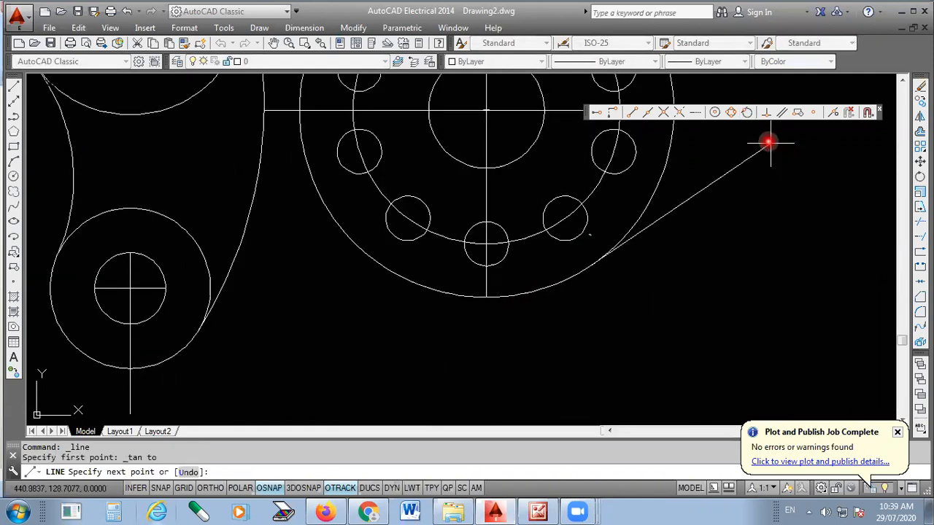
pyautogui.click(748, 113)
pyautogui.click(156, 366)
pyautogui.scroll(-4, 490, 369)
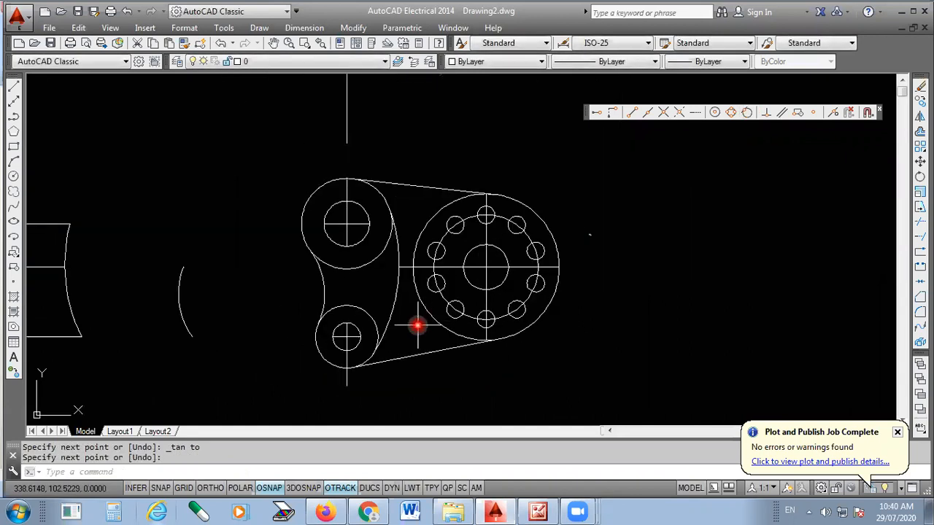
# Step: Erase the leftover vertical construction line above the upper boss
pyautogui.click(314, 138)
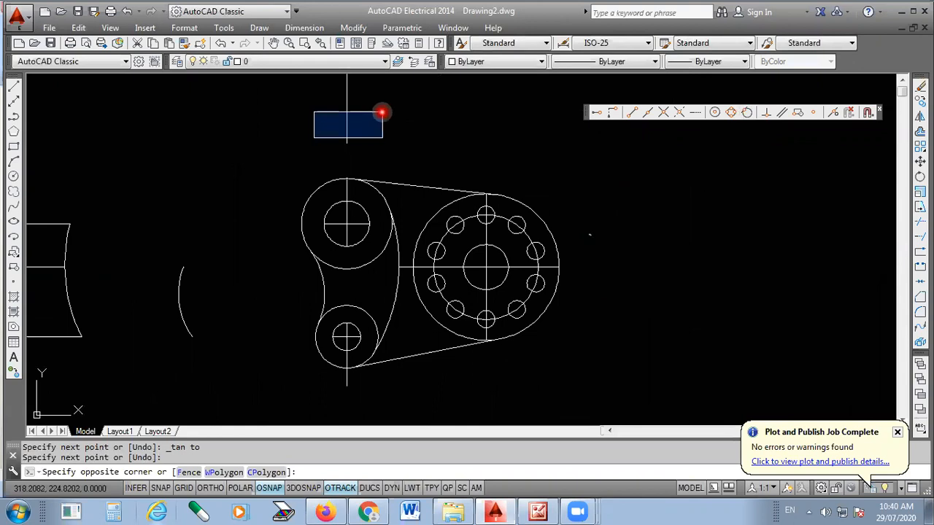
pyautogui.click(376, 111)
pyautogui.click(375, 110)
pyautogui.click(335, 151)
pyautogui.press('Delete')
# Step: Erase the stray arc and the long horizontal lines with their end arc beside the plate
pyautogui.scroll(-3, 313, 146)
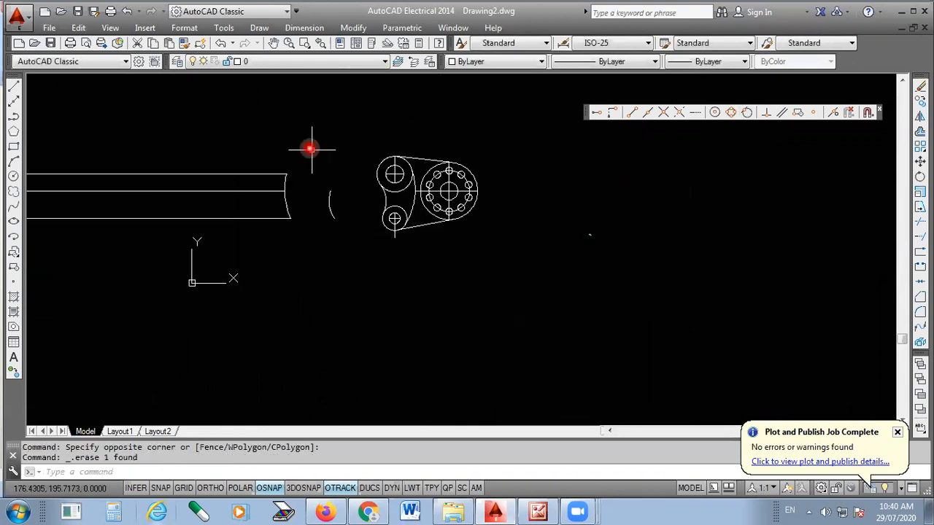
pyautogui.click(338, 215)
pyautogui.click(312, 124)
pyautogui.click(313, 121)
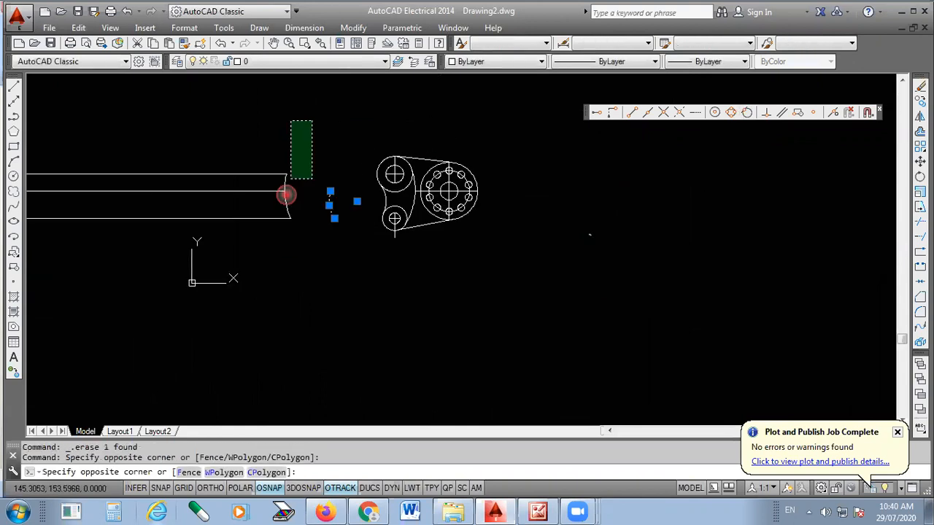
pyautogui.click(246, 238)
pyautogui.press('Delete')
# Step: Trim the upper boss's vertical centreline between its inner hole and outer circle, using all objects as cutting edges
pyautogui.scroll(3, 453, 194)
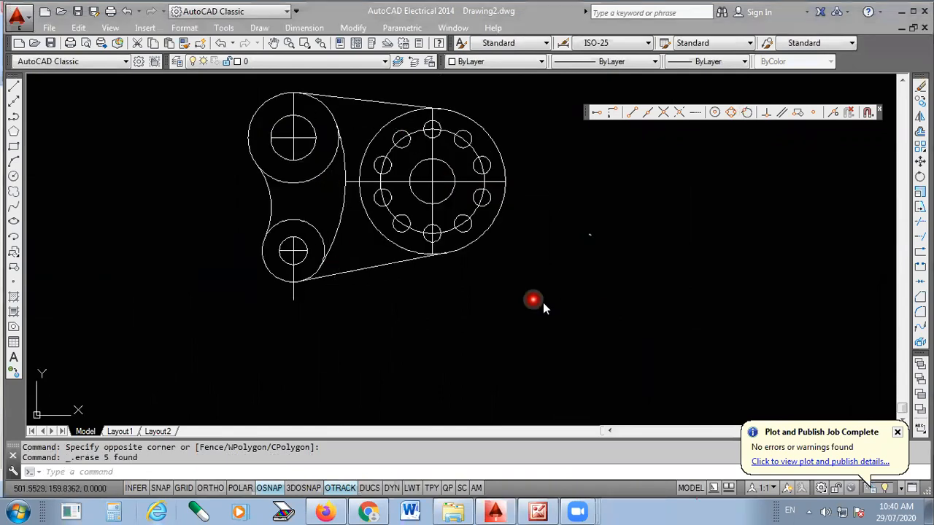
pyautogui.write('tr')
pyautogui.press('Return')
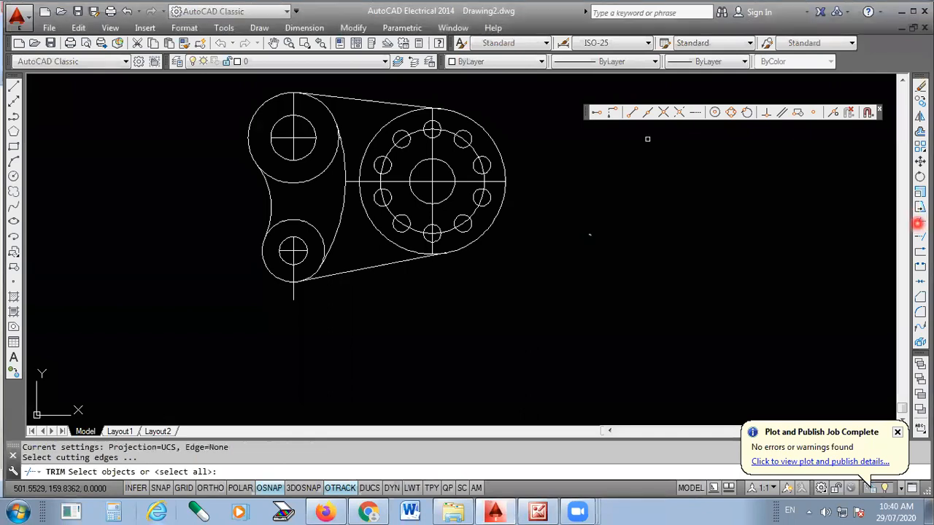
pyautogui.scroll(4, 312, 111)
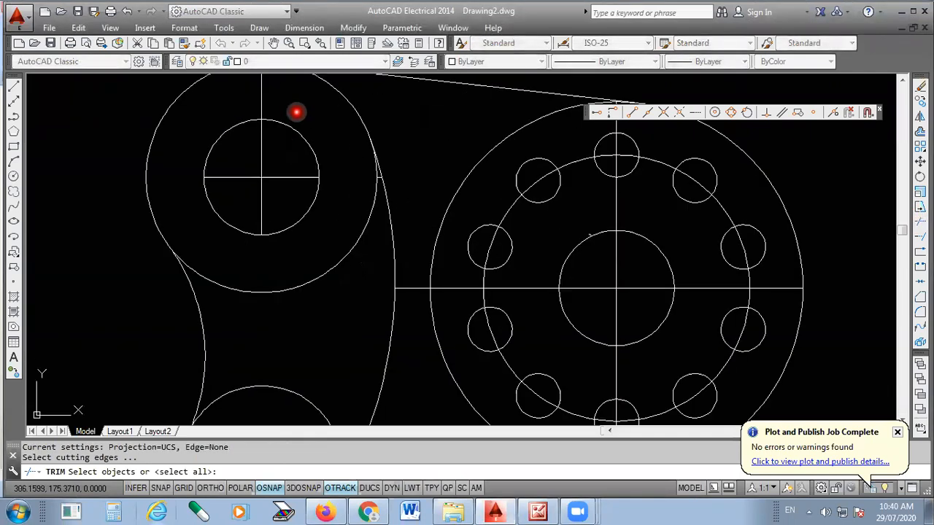
pyautogui.press('Return')
pyautogui.click(270, 100)
pyautogui.click(258, 102)
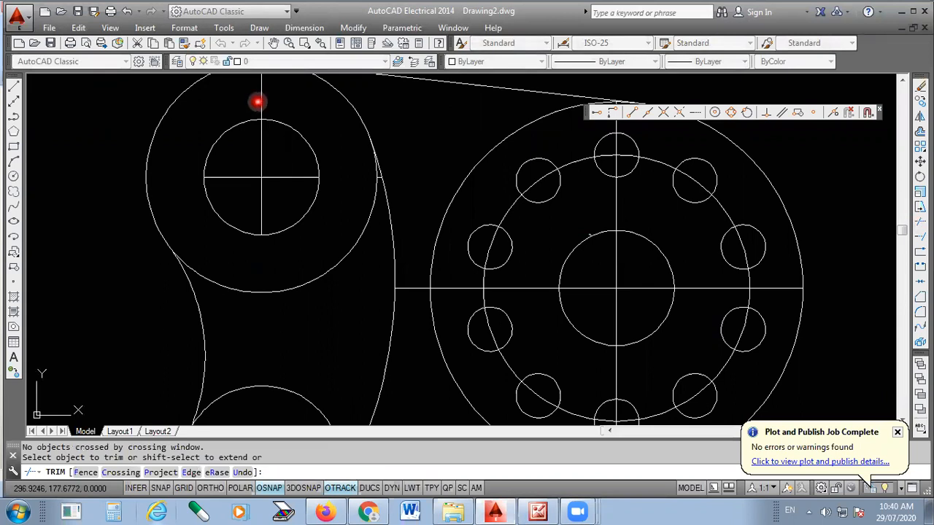
pyautogui.scroll(-2, 311, 161)
pyautogui.press('Escape')
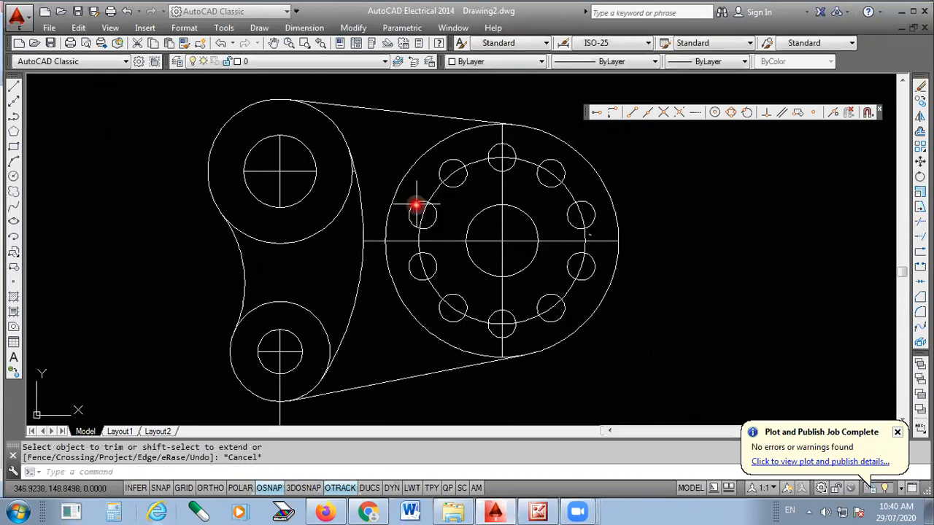
pyautogui.scroll(-1, 408, 261)
pyautogui.scroll(2, 346, 378)
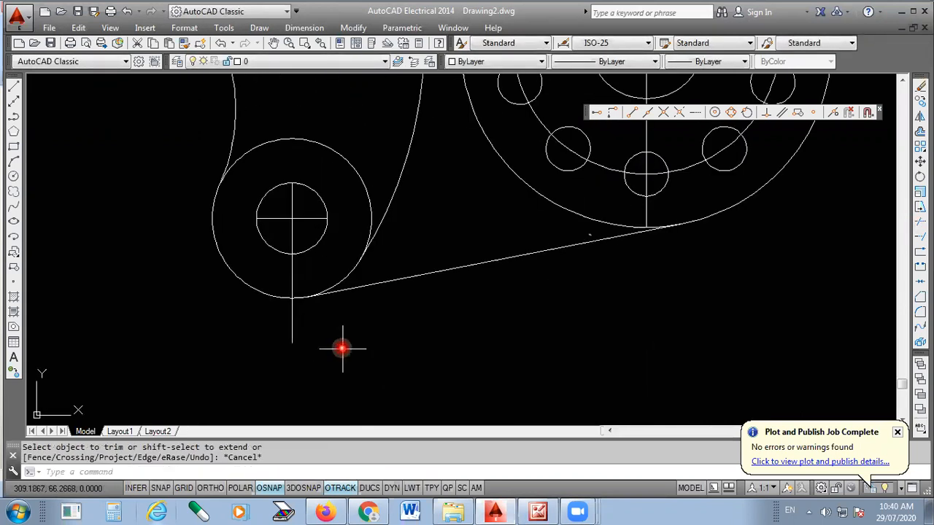
pyautogui.press('Return')
pyautogui.click(316, 318)
pyautogui.click(271, 332)
pyautogui.press('Escape')
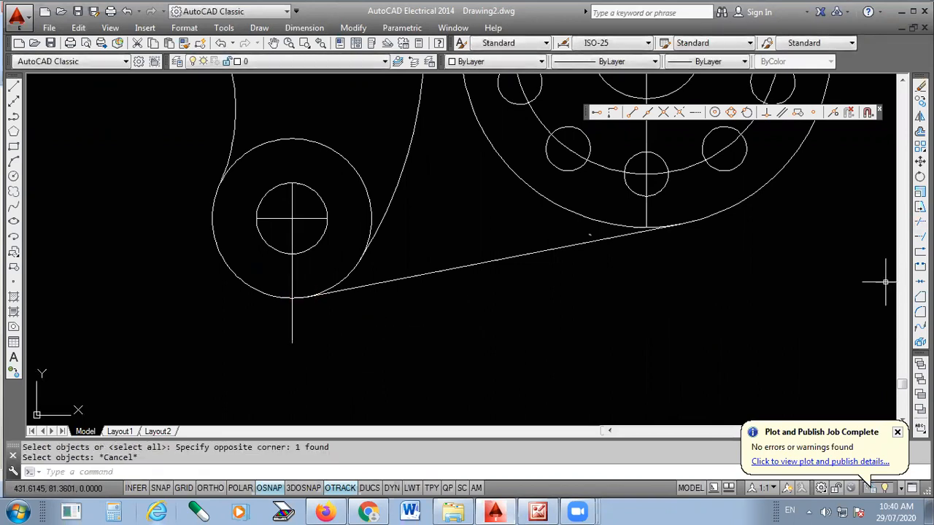
# Step: Trim the lower boss's vertical centreline back to its inner hole, using all objects as cutting edges
pyautogui.press('Return')
pyautogui.press('Return')
pyautogui.click(316, 319)
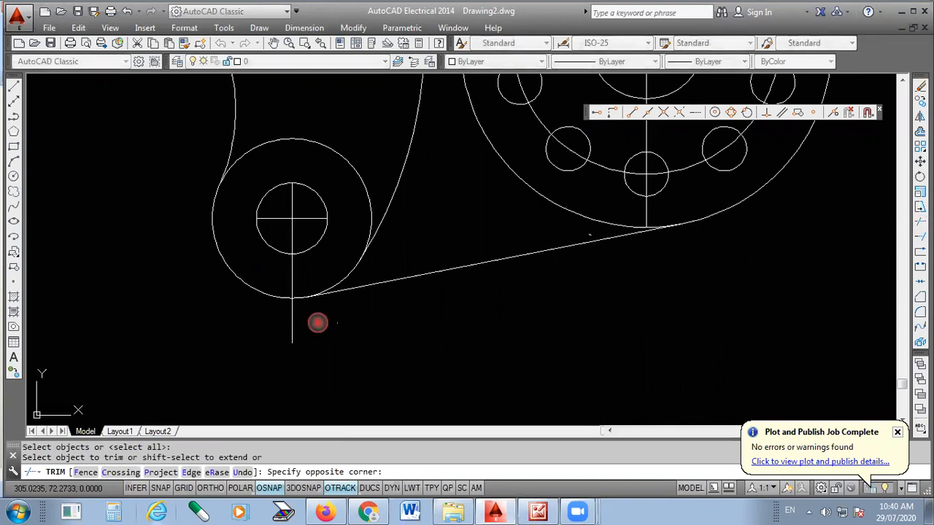
pyautogui.click(278, 329)
pyautogui.click(317, 275)
pyautogui.click(289, 277)
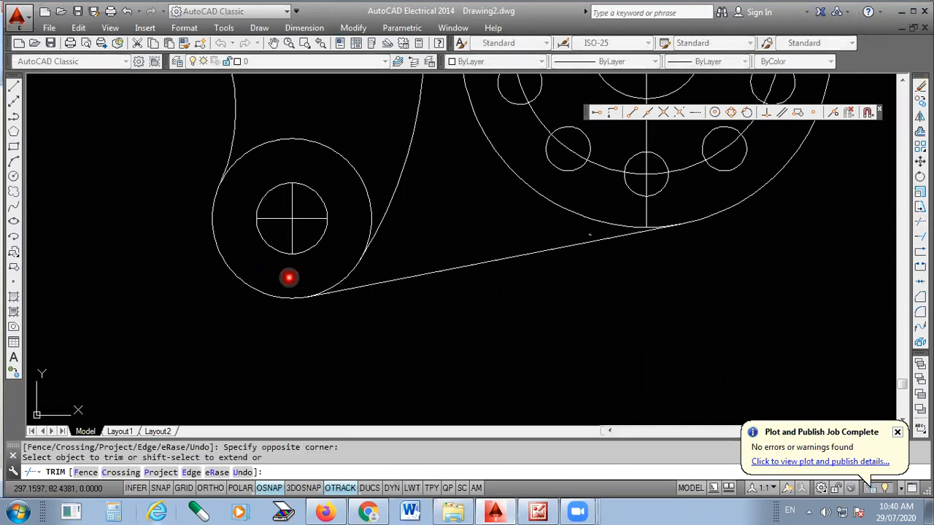
pyautogui.press('Escape')
# Step: Check the dimensions in the reference picture, then add a vertical linear dimension between the upper and lower boss centres, outside the plate's concave side
pyautogui.scroll(-5, 385, 299)
pyautogui.scroll(5, 458, 192)
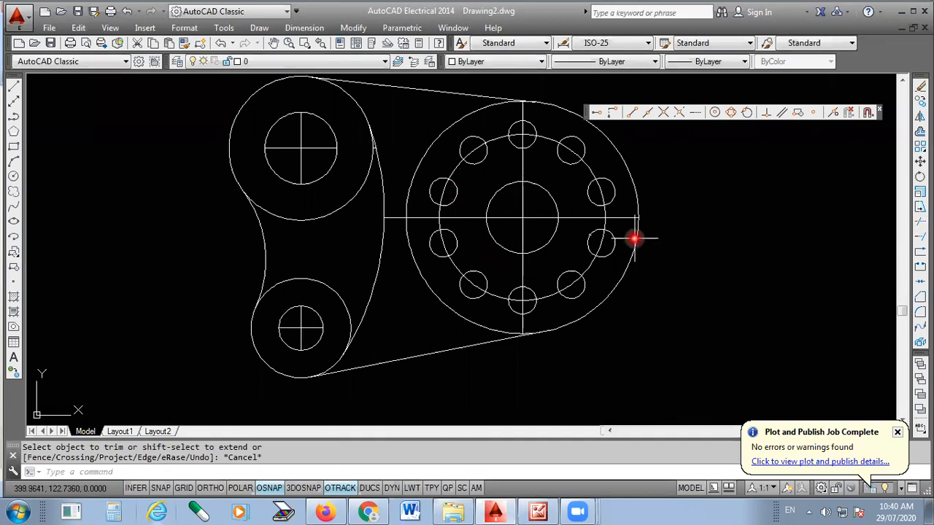
pyautogui.scroll(-2, 503, 243)
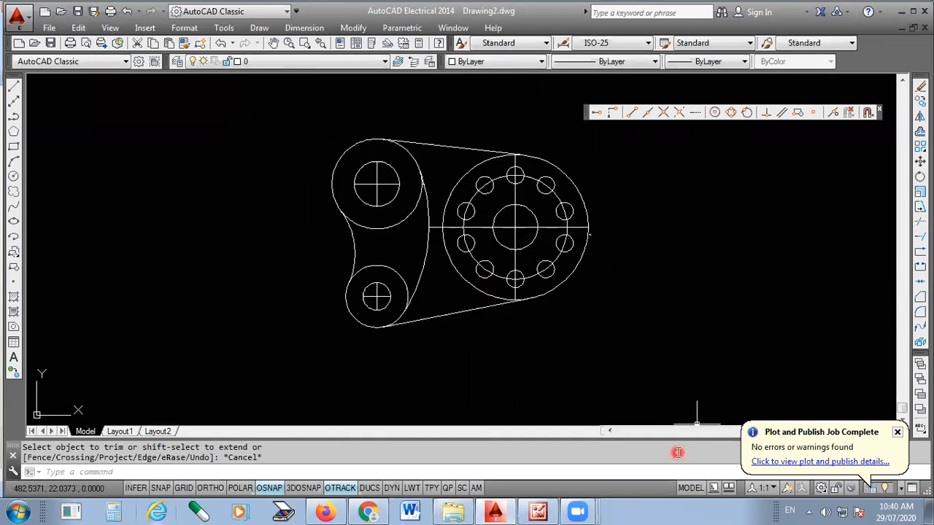
pyautogui.click(546, 511)
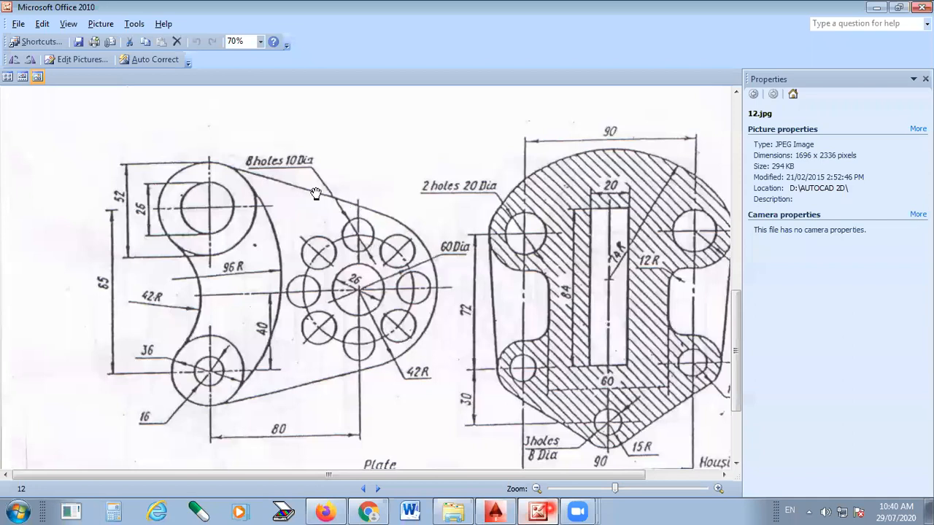
pyautogui.click(497, 511)
pyautogui.click(302, 28)
pyautogui.click(308, 66)
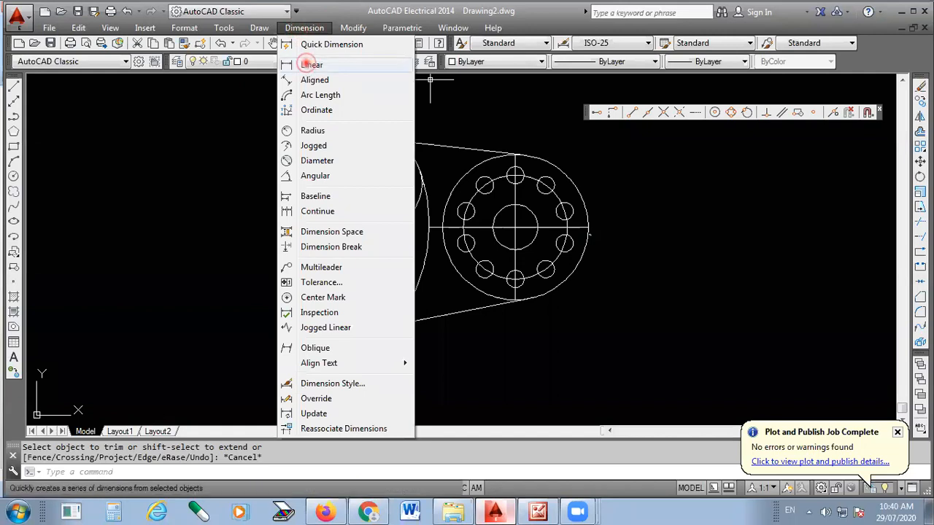
pyautogui.scroll(4, 365, 192)
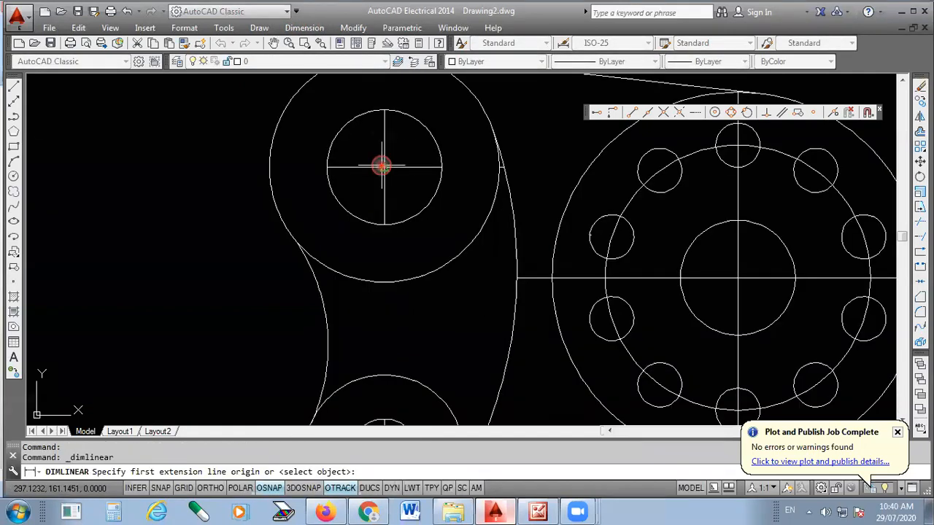
pyautogui.click(381, 166)
pyautogui.moveTo(383, 295); pyautogui.dragTo(383, 166, button='middle')
pyautogui.click(384, 325)
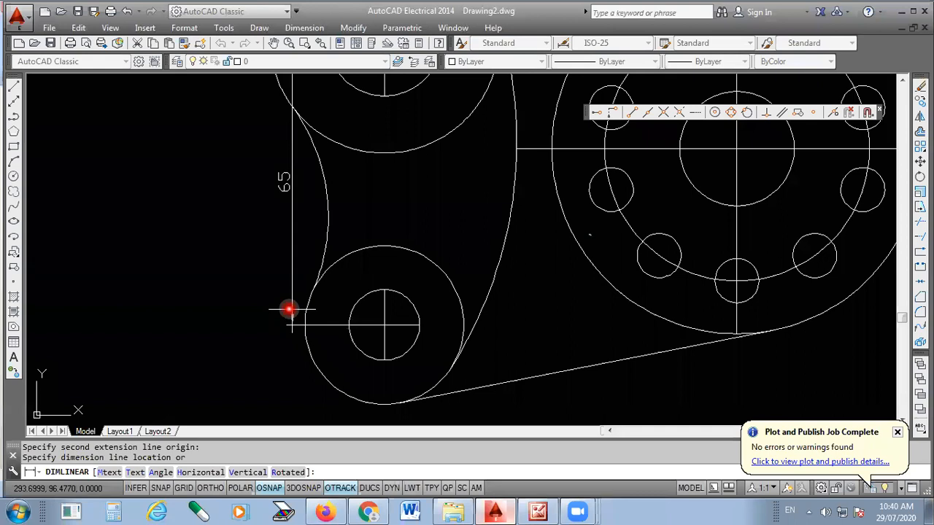
pyautogui.click(194, 314)
# Step: Add a vertical linear dimension from the lower boss's centre to the flange's horizontal centreline, placed between the bosses and the flange
pyautogui.press('Return')
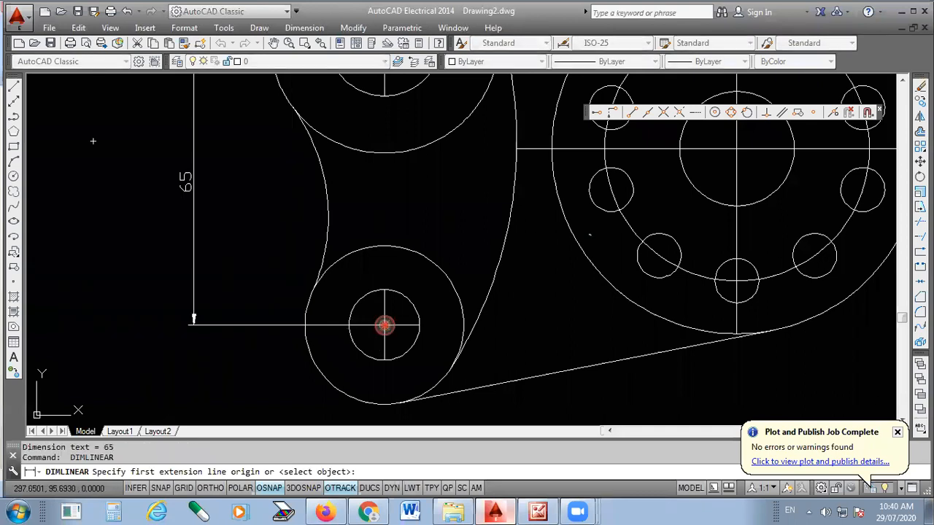
pyautogui.click(385, 324)
pyautogui.click(605, 151)
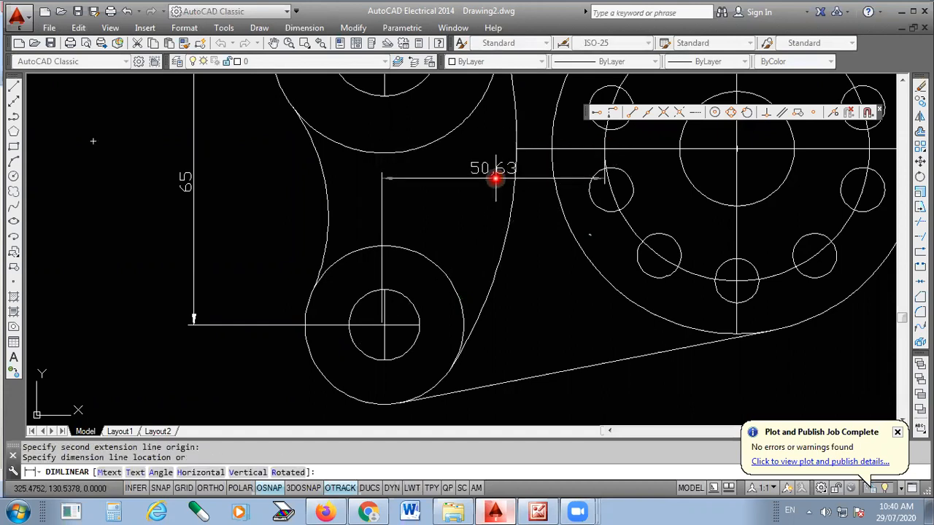
pyautogui.click(533, 268)
pyautogui.scroll(-2, 268, 261)
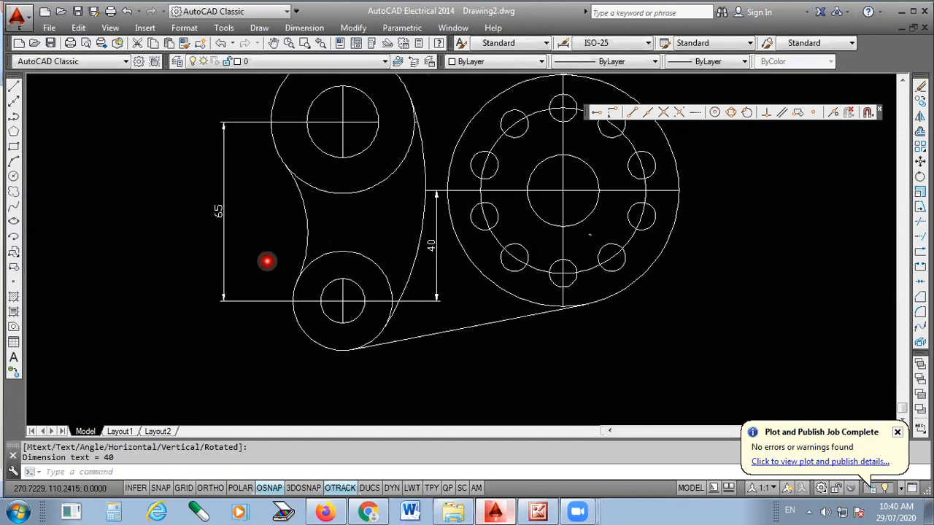
# Step: Check the reference picture again, then add a vertical linear dimension across the lower boss's outer circle, placed beside the boss
pyautogui.scroll(-1, 267, 261)
pyautogui.scroll(2, 505, 273)
pyautogui.scroll(-1, 510, 275)
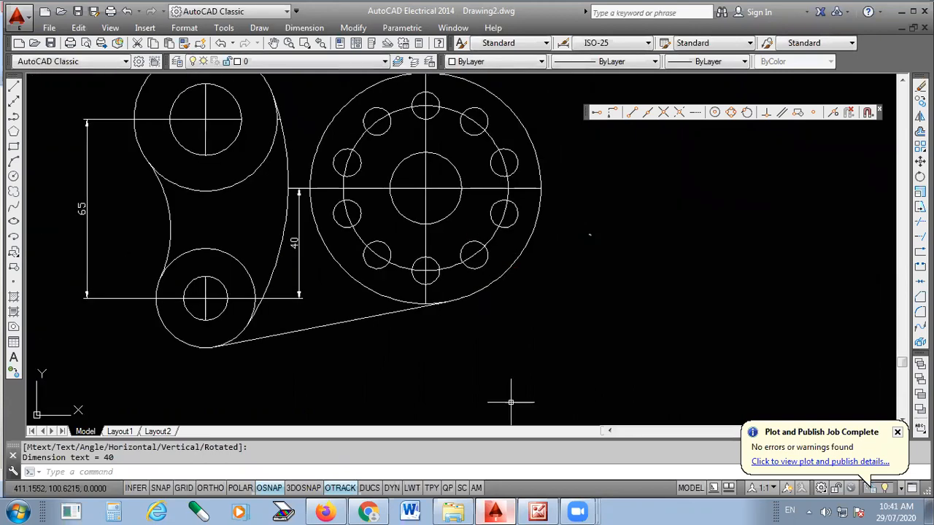
pyautogui.click(537, 510)
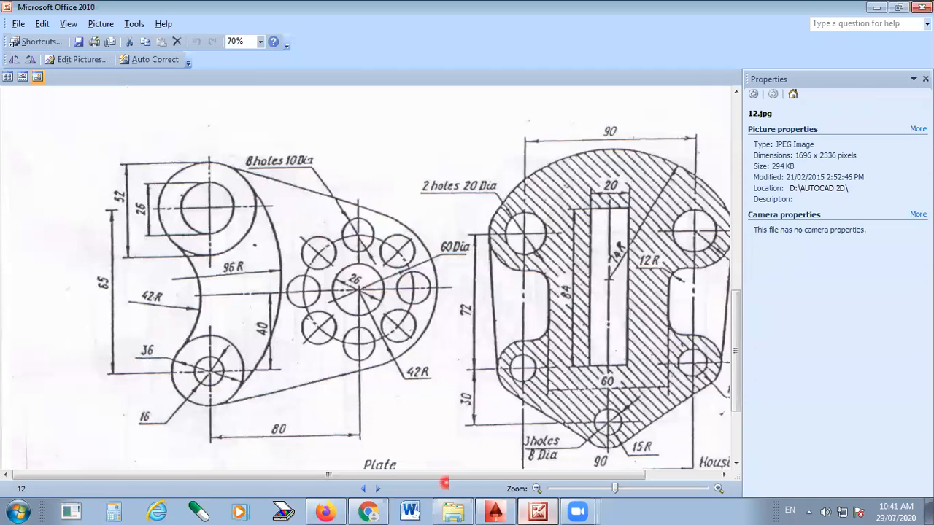
pyautogui.click(495, 510)
pyautogui.press('Return')
pyautogui.click(282, 208)
pyautogui.scroll(-2, 283, 208)
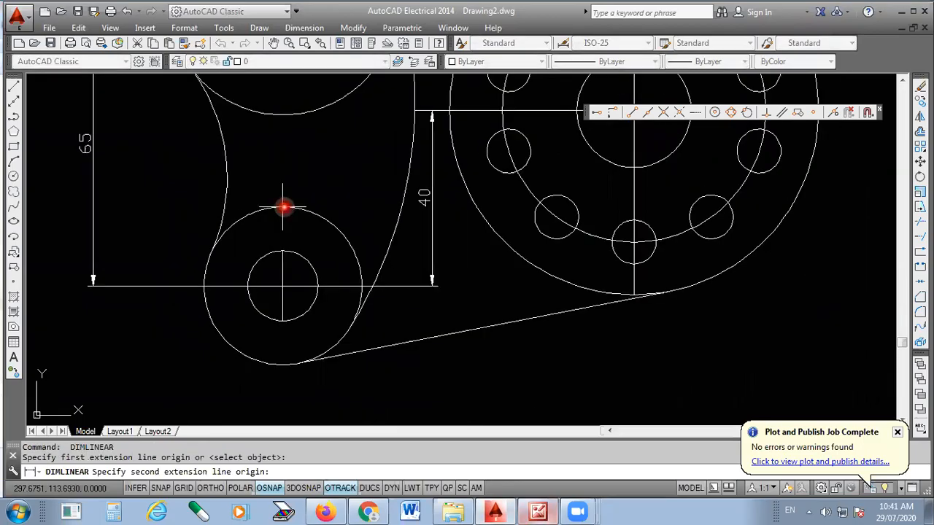
pyautogui.click(282, 364)
pyautogui.click(175, 328)
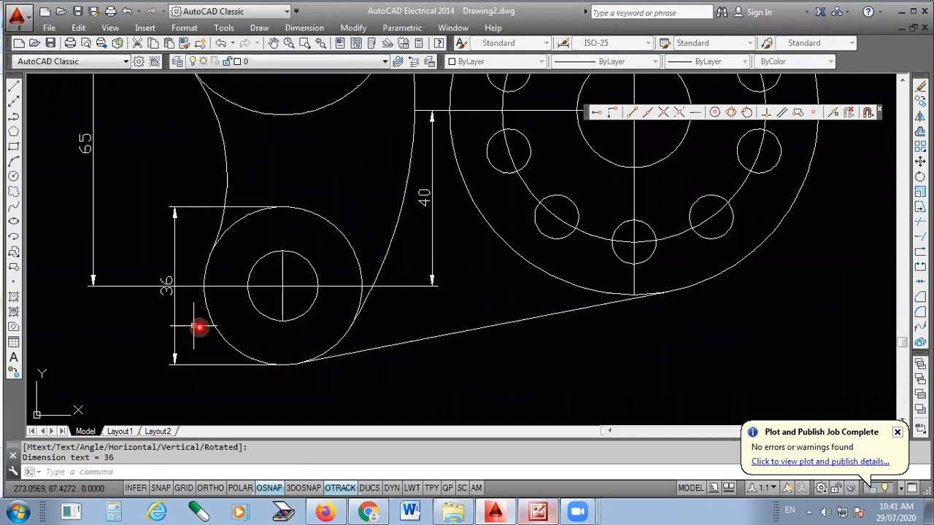
# Step: Add a vertical linear dimension across the lower boss's inner hole, placed between the boss and the flange, beyond the centre-to-centreline dimension
pyautogui.press('Return')
pyautogui.click(283, 251)
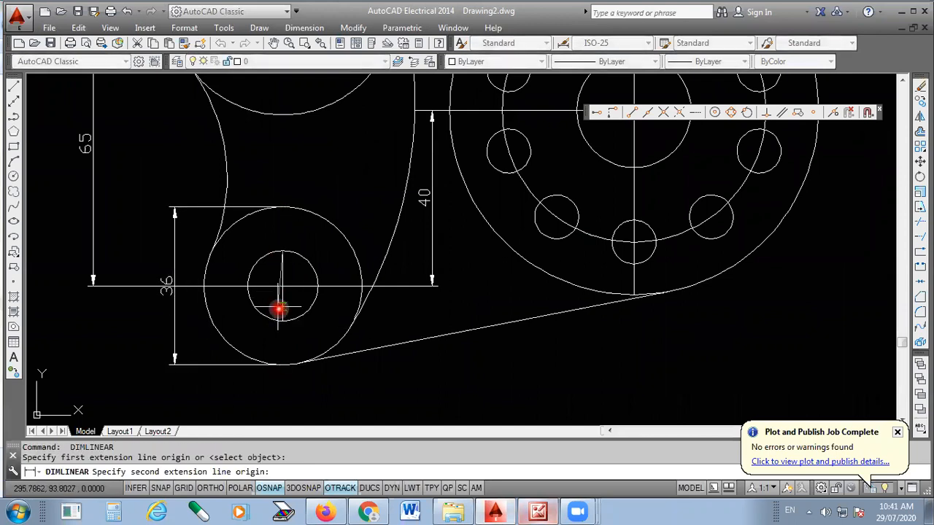
pyautogui.click(283, 320)
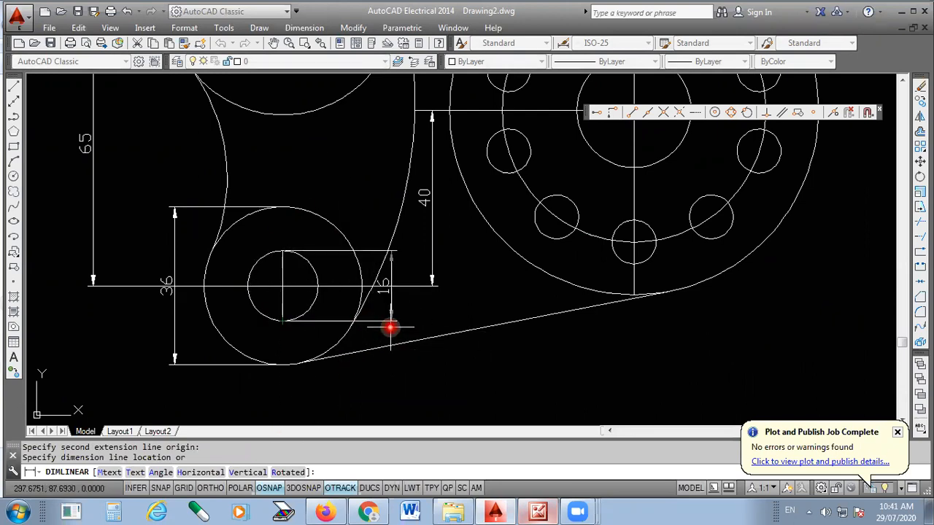
pyautogui.click(467, 286)
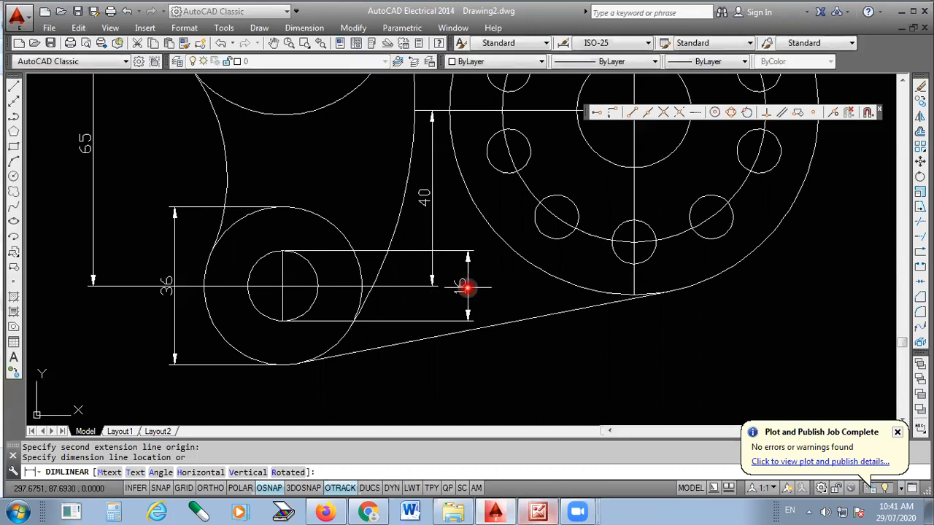
# Step: Add a vertical linear dimension across the upper boss's inner hole, placed between the boss and the flange
pyautogui.scroll(-2, 437, 345)
pyautogui.scroll(-2, 438, 345)
pyautogui.scroll(4, 403, 213)
pyautogui.press('Return')
pyautogui.click(337, 150)
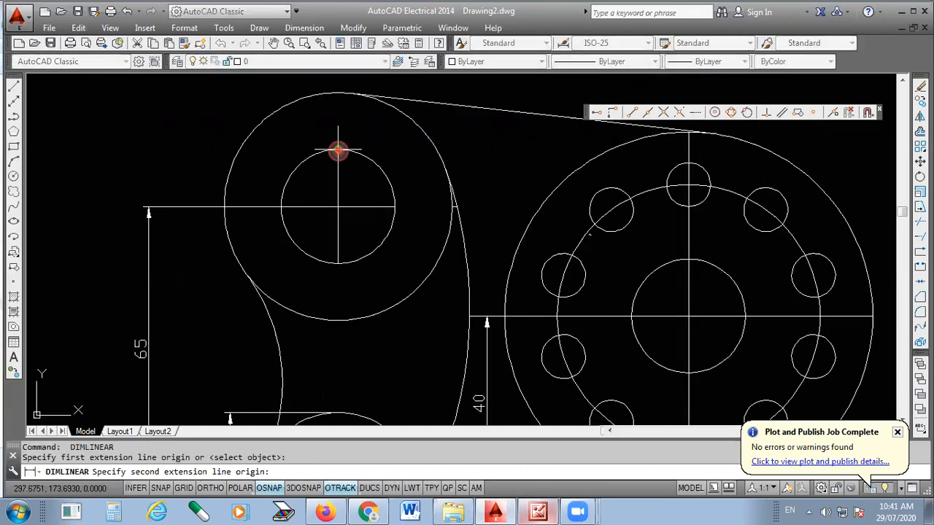
pyautogui.click(338, 263)
pyautogui.click(483, 207)
# Step: Add a vertical linear dimension across the upper boss's outer circle, placed outside the boss-to-boss centre dimension
pyautogui.press('Return')
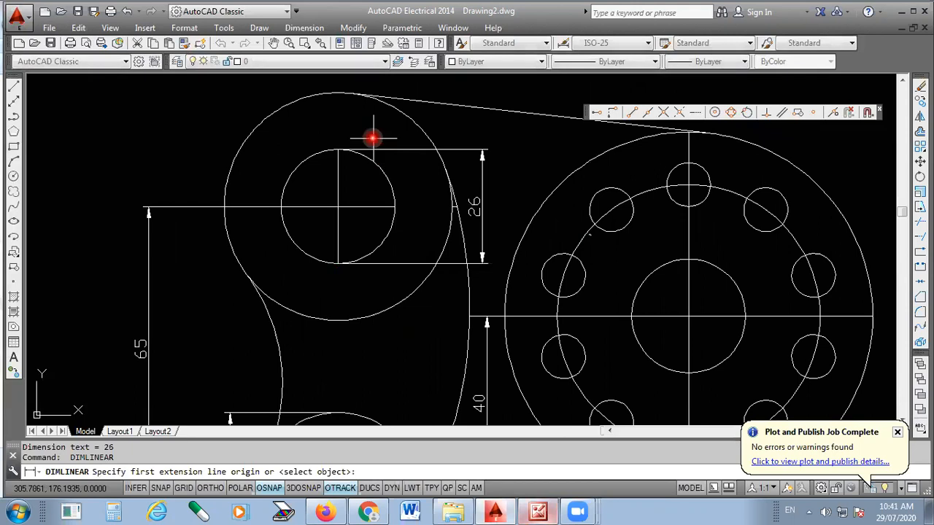
pyautogui.click(340, 92)
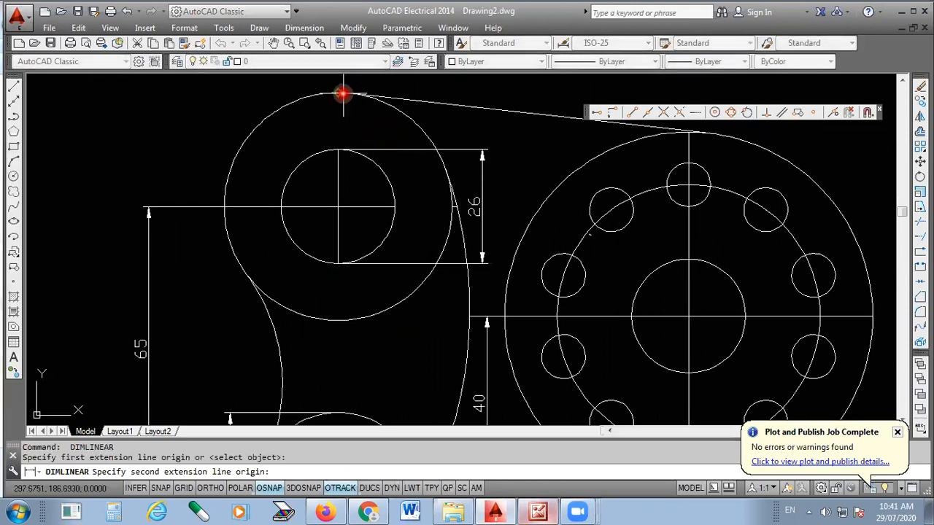
pyautogui.click(337, 321)
pyautogui.click(131, 221)
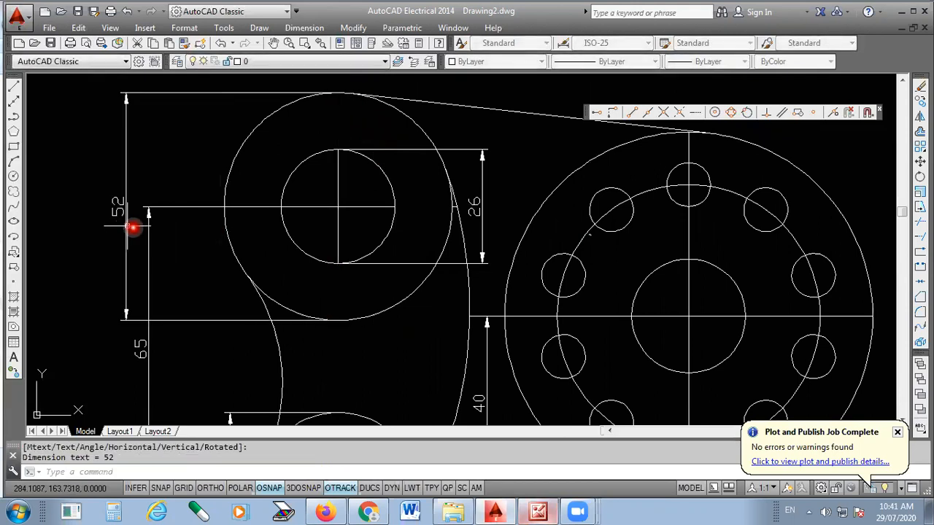
# Step: Add a horizontal linear dimension from the lower boss's centre area to the flange's centre, placed below the plate
pyautogui.scroll(-2, 292, 241)
pyautogui.scroll(3, 434, 243)
pyautogui.press('Return')
pyautogui.click(366, 246)
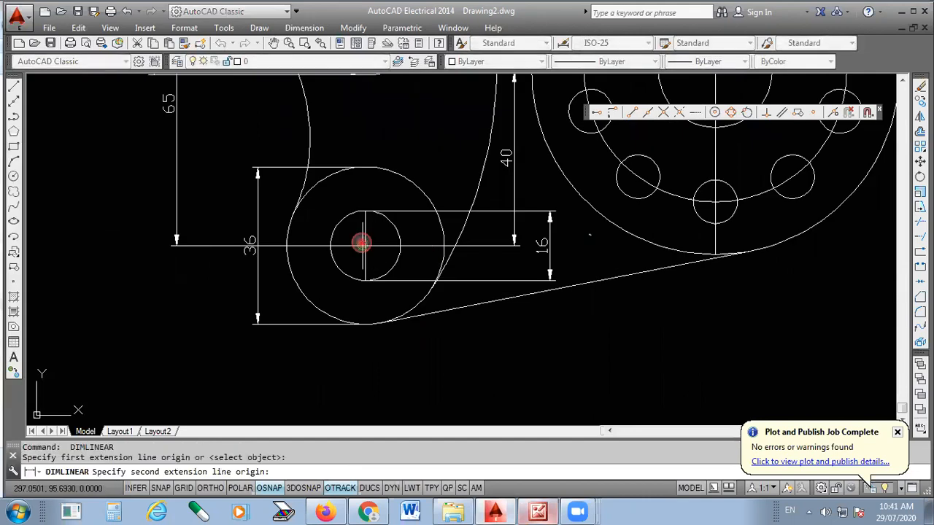
pyautogui.scroll(-2, 550, 285)
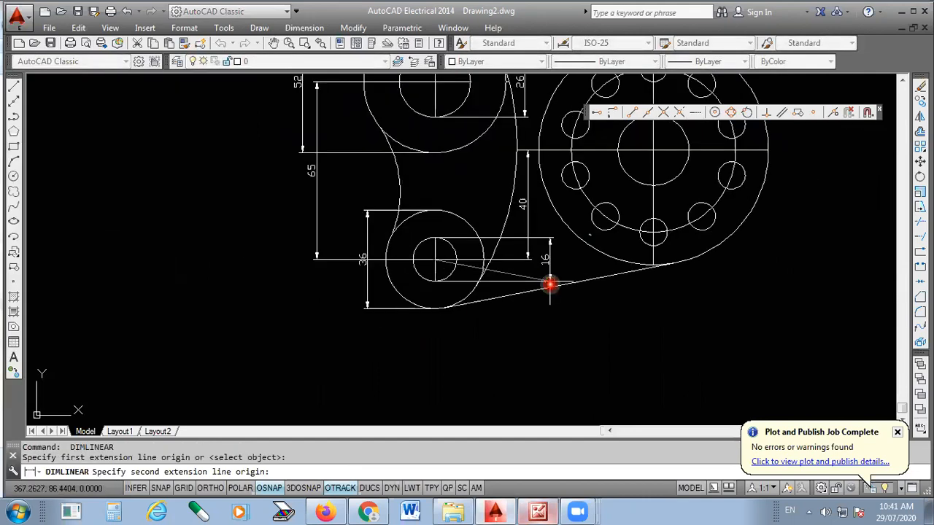
pyautogui.click(653, 150)
pyautogui.click(608, 391)
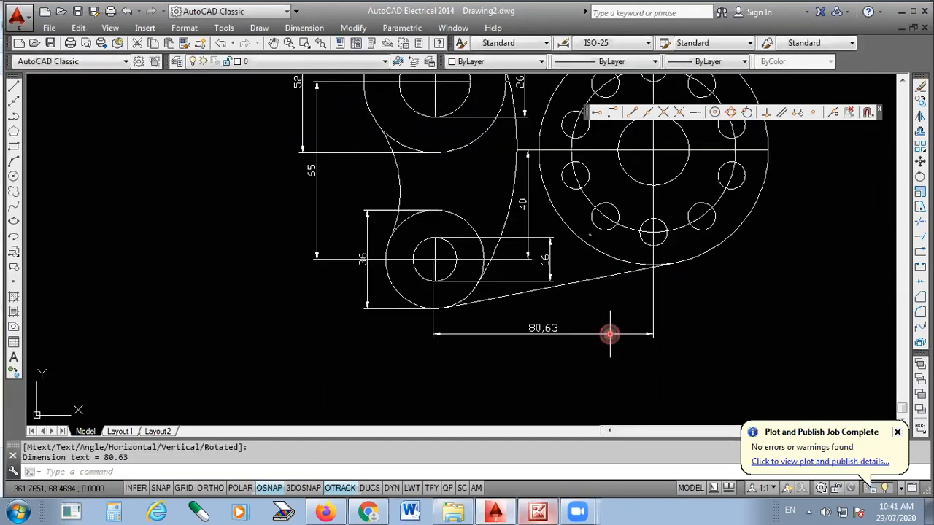
# Step: Stretch the misplaced origin of the horizontal dimension onto the exact centre of the lower boss
pyautogui.scroll(6, 438, 259)
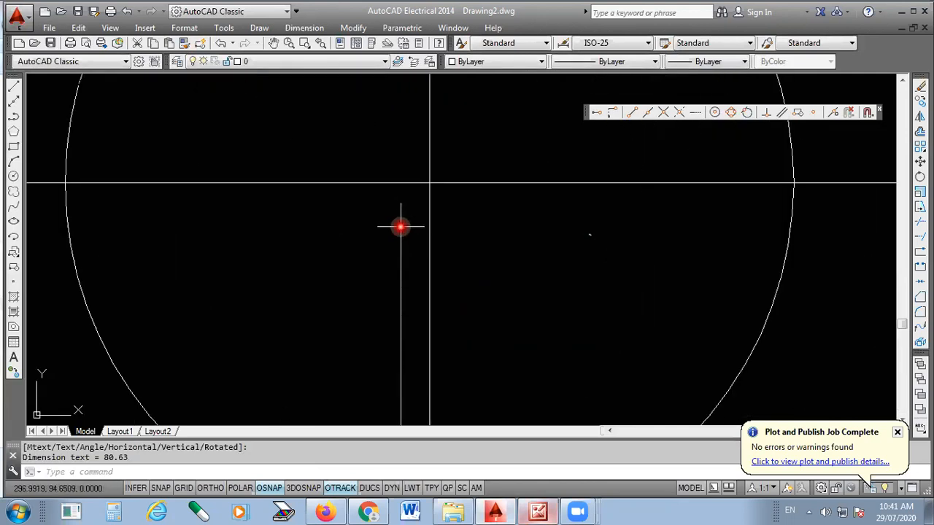
pyautogui.click(400, 226)
pyautogui.click(403, 183)
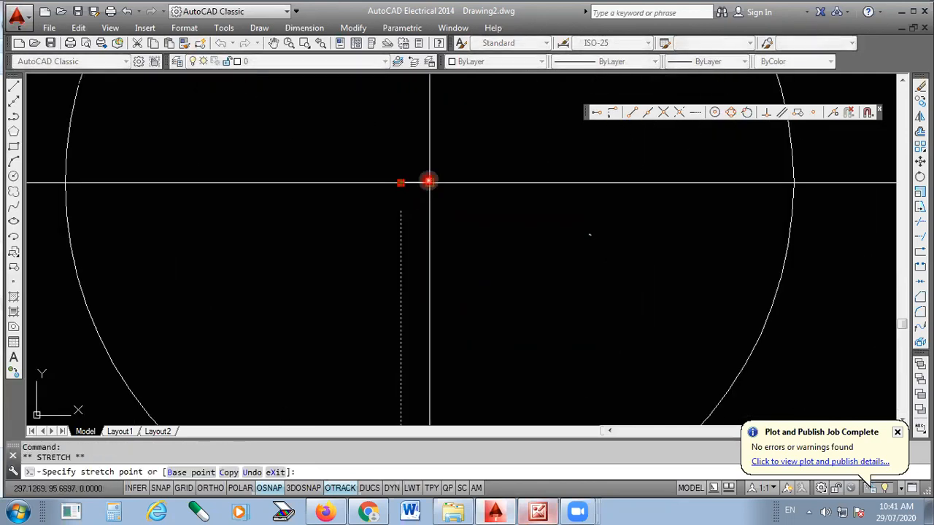
pyautogui.press('Escape')
pyautogui.scroll(-8, 425, 217)
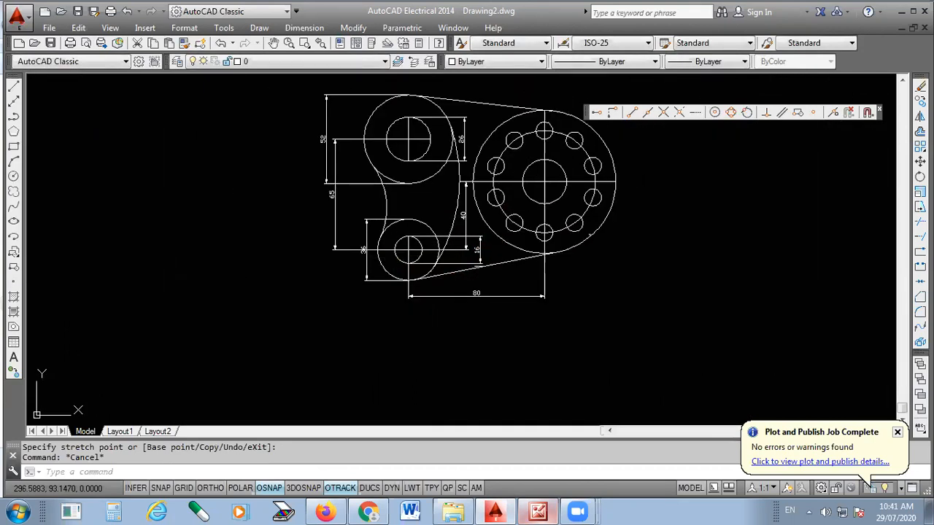
# Step: Check the flange dimensions in the reference picture, then add a diameter dimension to the flange's outer circle, with its text outside
pyautogui.scroll(-3, 555, 219)
pyautogui.scroll(5, 605, 167)
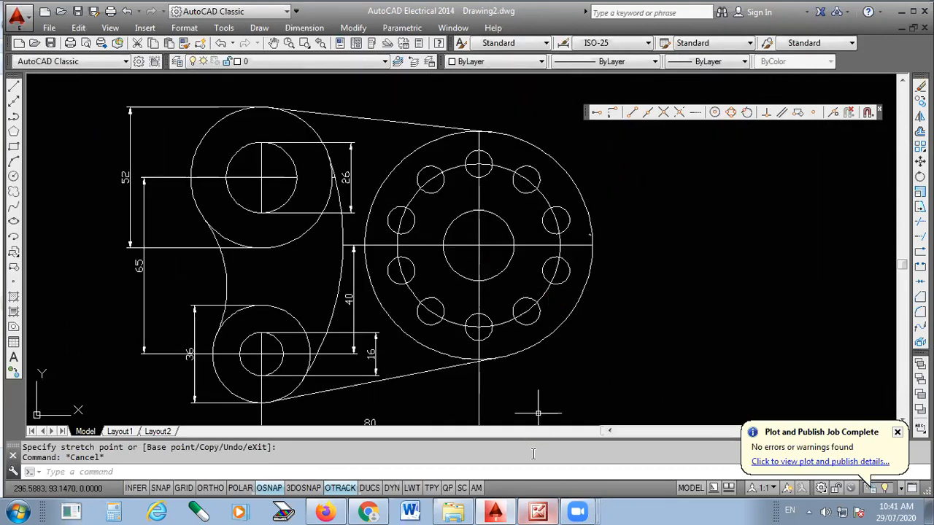
pyautogui.click(538, 511)
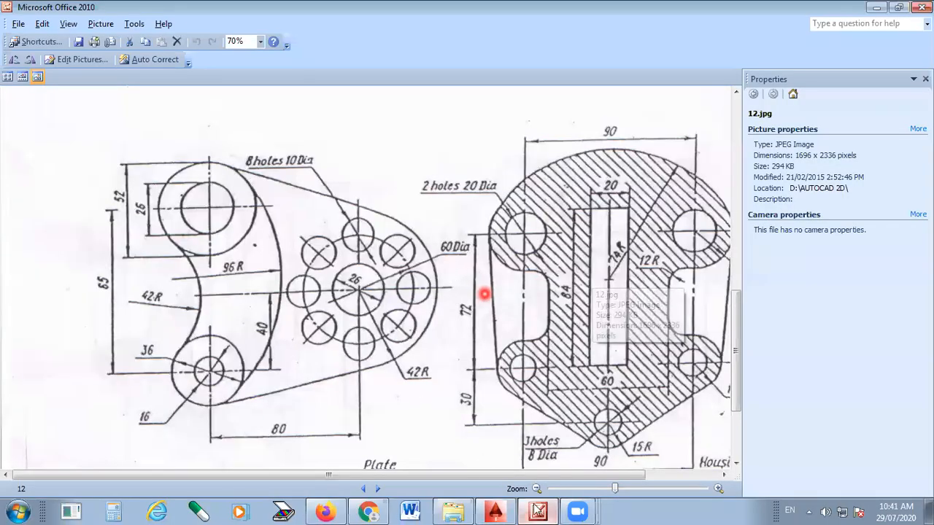
pyautogui.hotkey('alt', 'Tab')
pyautogui.click(299, 30)
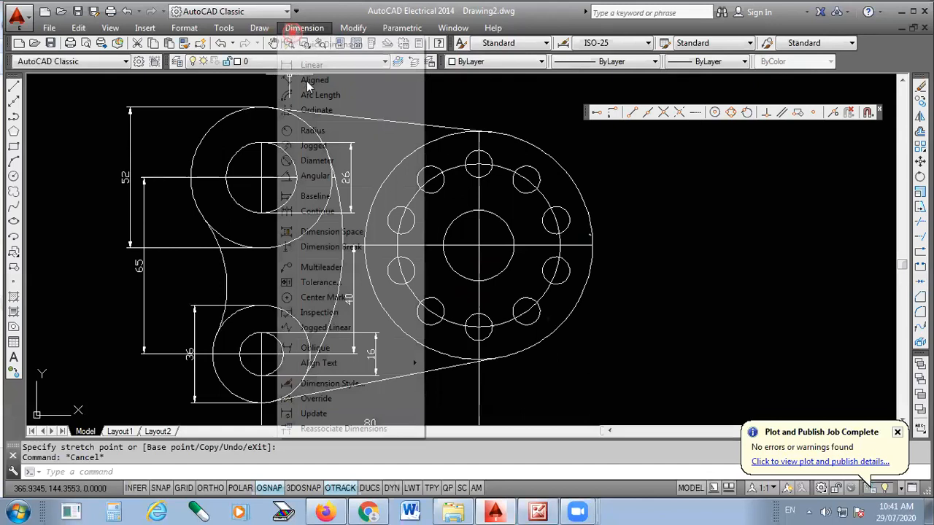
pyautogui.click(323, 164)
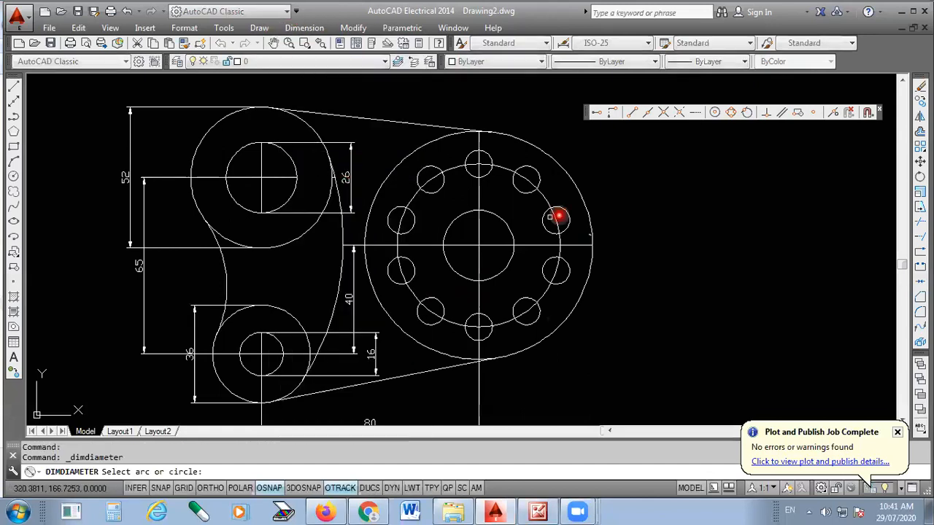
pyautogui.click(583, 202)
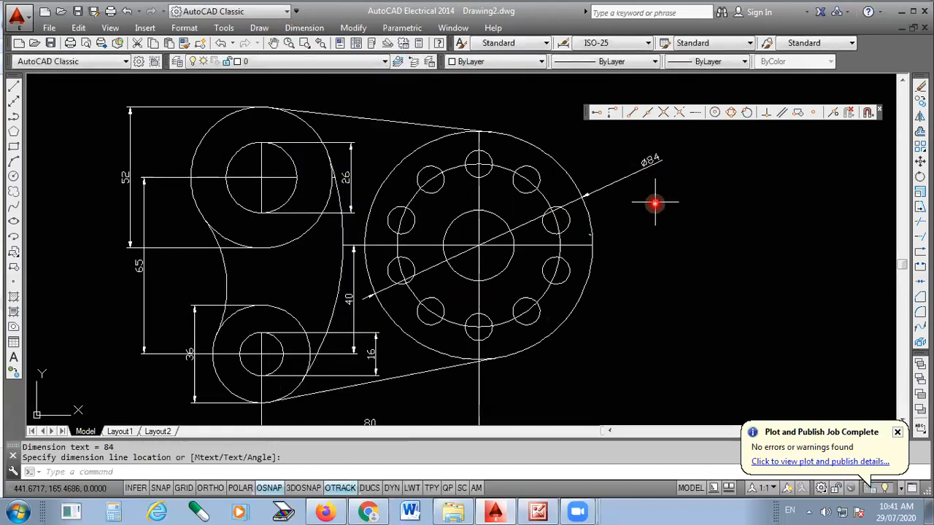
pyautogui.click(575, 239)
# Step: Add a diameter dimension to the flange's central hole, with its text outside the flange
pyautogui.press('Return')
pyautogui.click(498, 274)
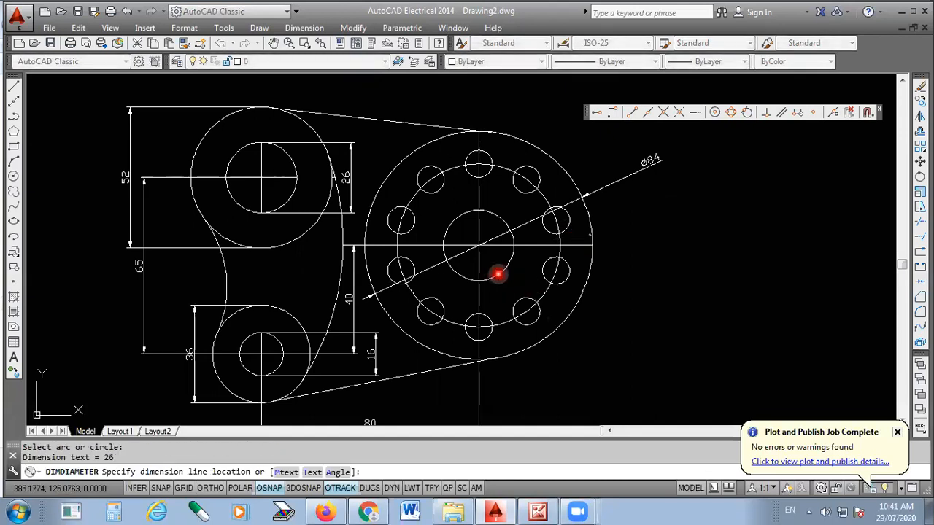
pyautogui.click(630, 329)
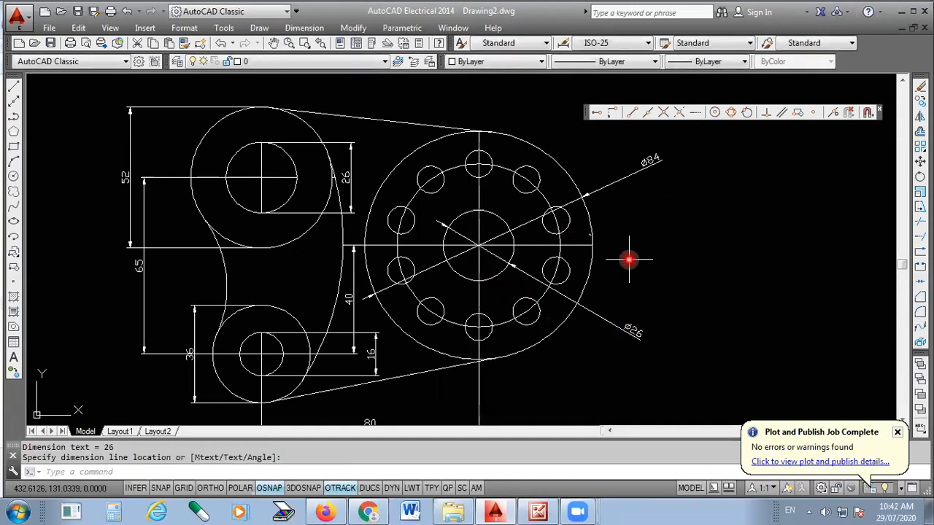
# Step: Replace the diameter dimension on the flange's outer circle with a radius dimension whose text sits outside the flange
pyautogui.click(639, 168)
pyautogui.press('Delete')
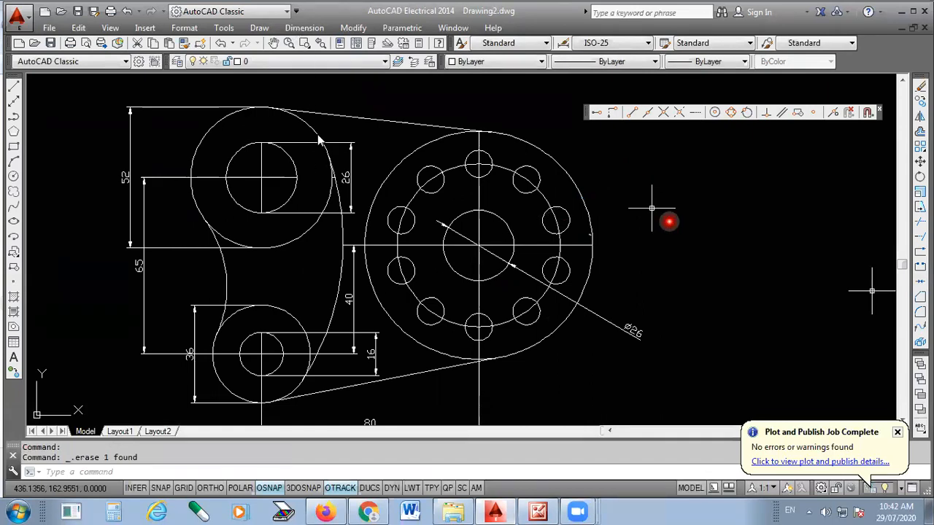
pyautogui.click(304, 28)
pyautogui.click(321, 130)
pyautogui.click(580, 193)
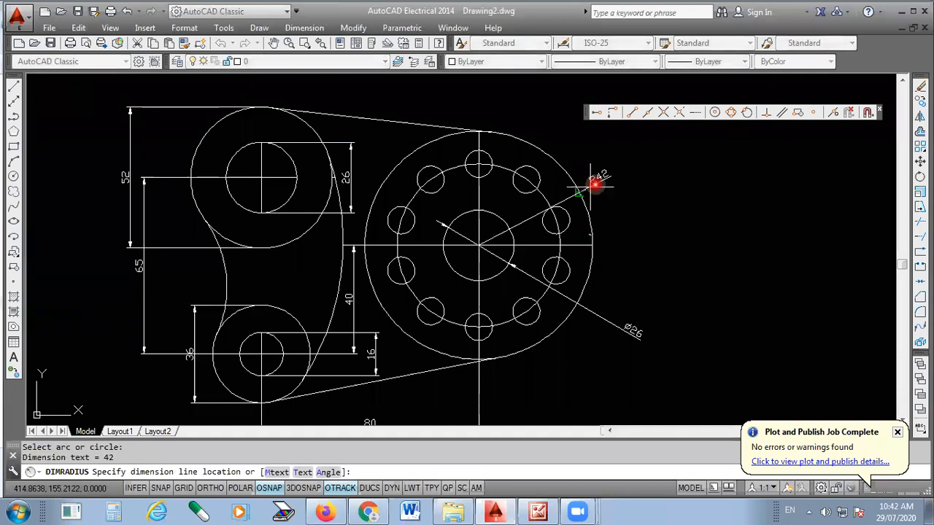
# Step: Add a diameter dimension to the flange's bolt-hole pitch circle, with its text outside the flange
pyautogui.scroll(2, 583, 213)
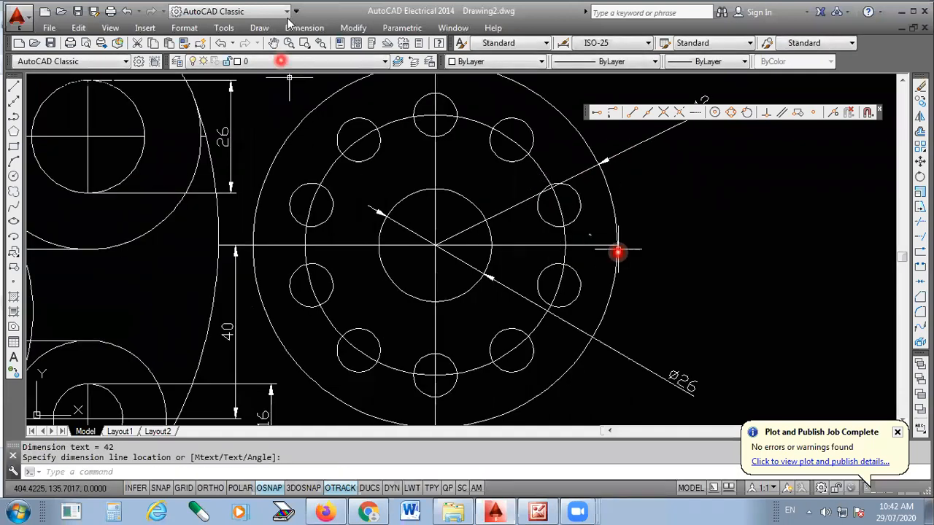
pyautogui.click(307, 28)
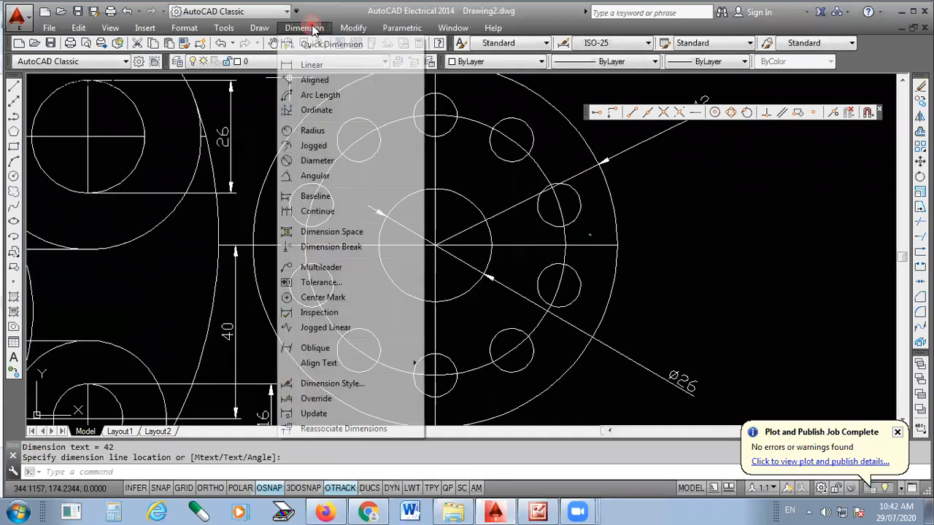
pyautogui.click(317, 160)
pyautogui.click(566, 239)
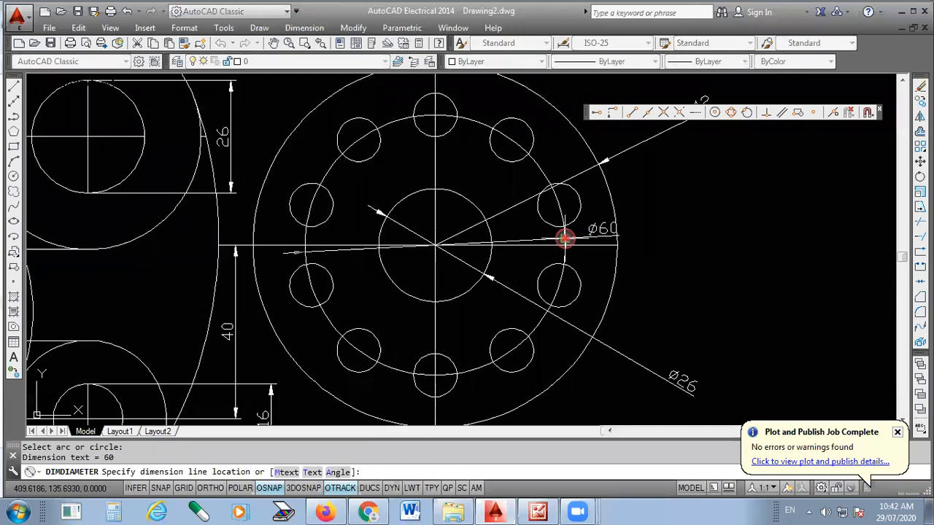
pyautogui.click(565, 239)
# Step: Add a diameter dimension to one of the small bolt holes near the flange's upper edge, with its text outside
pyautogui.scroll(-5, 421, 190)
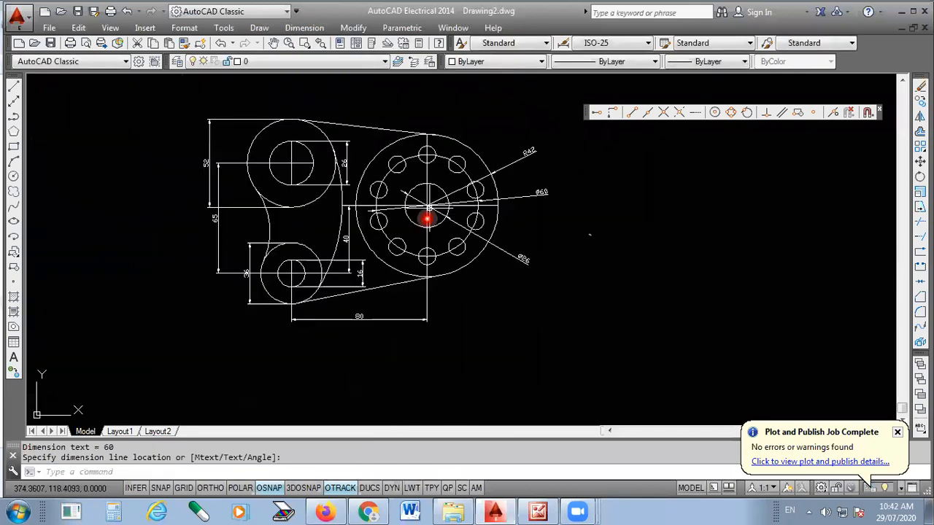
pyautogui.scroll(2, 478, 162)
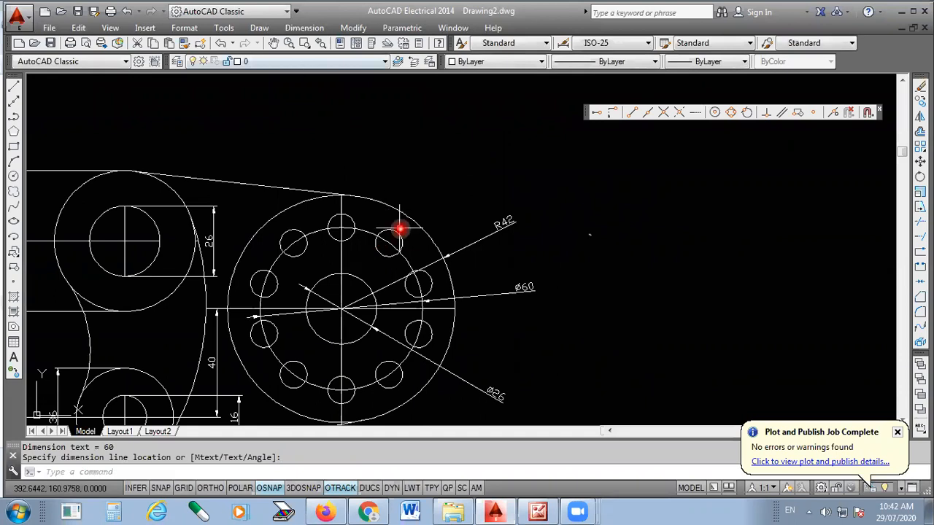
pyautogui.press('Return')
pyautogui.click(403, 238)
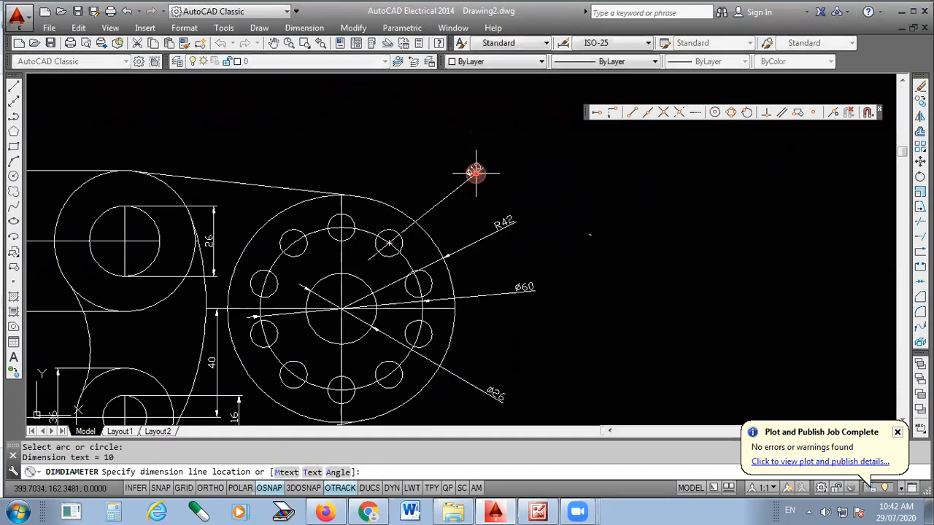
pyautogui.click(512, 161)
# Step: Check the reference picture, then trim the flange's outer arc facing the bosses and its leftover piece near the lower tangent line, using all objects as cutting edges
pyautogui.scroll(1, 479, 171)
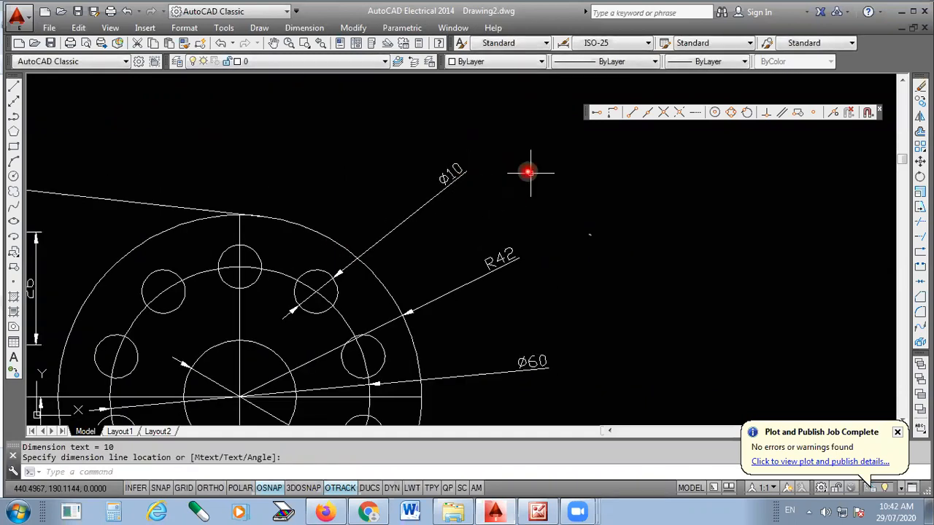
pyautogui.scroll(-1, 592, 159)
pyautogui.scroll(-1, 591, 160)
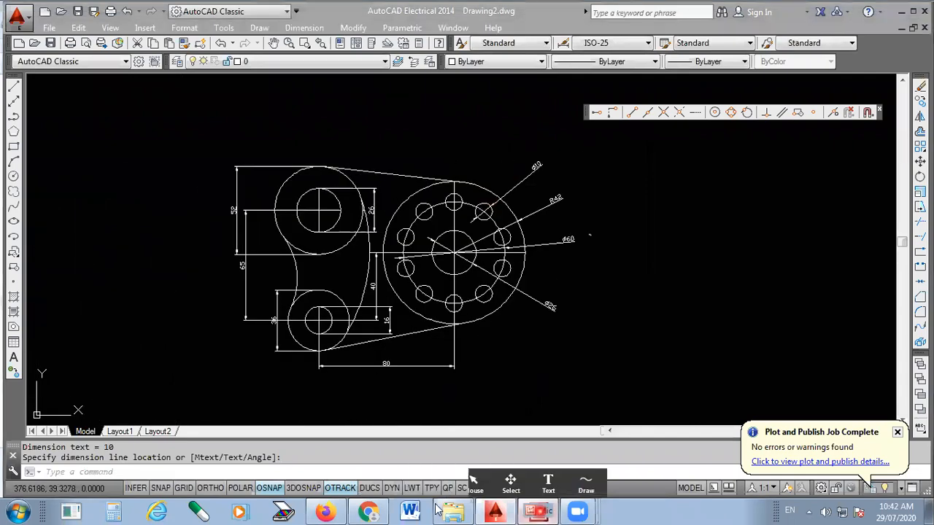
pyautogui.click(538, 510)
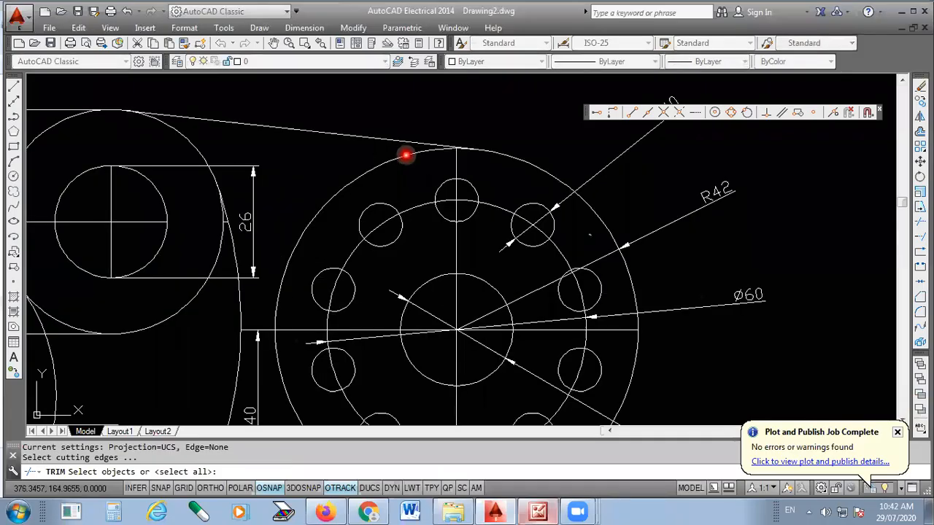
pyautogui.press('Return')
pyautogui.scroll(-4, 406, 155)
pyautogui.scroll(6, 388, 273)
pyautogui.click(431, 350)
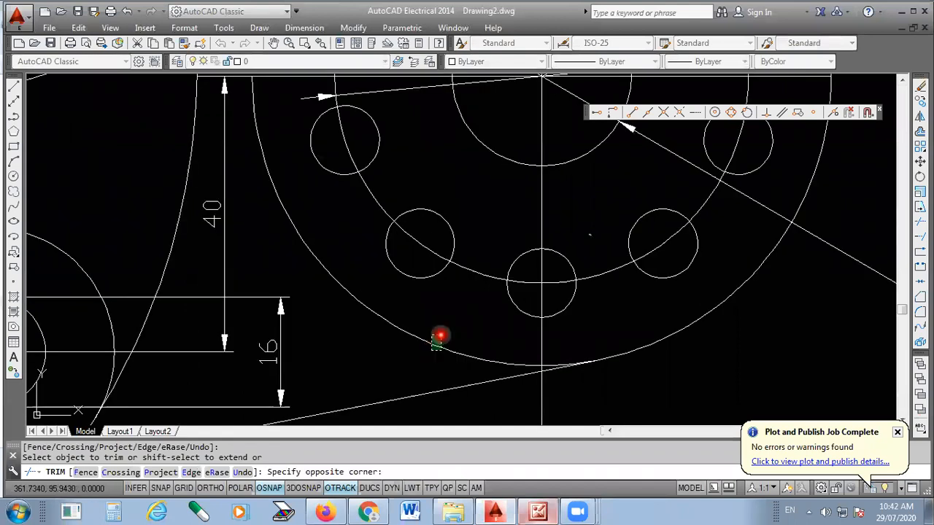
pyautogui.click(536, 377)
pyautogui.click(551, 357)
pyautogui.click(592, 348)
pyautogui.click(594, 340)
pyautogui.click(595, 337)
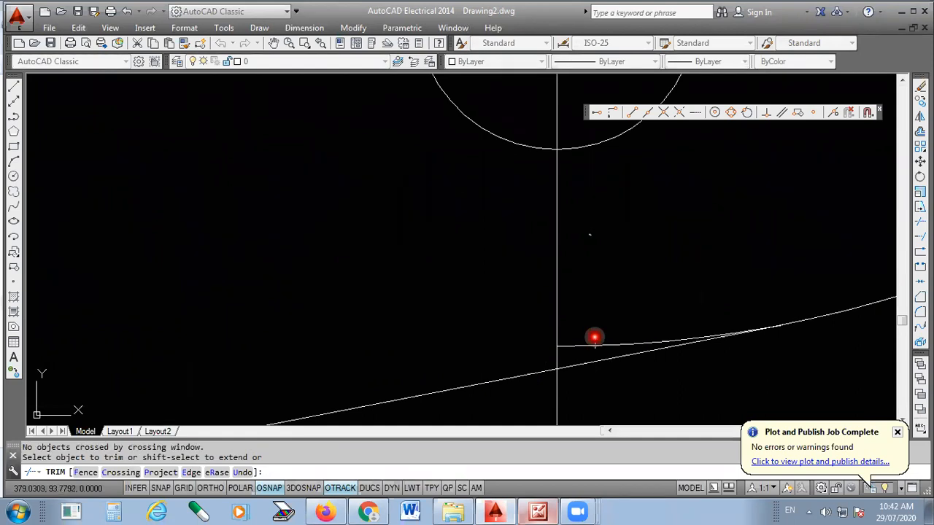
pyautogui.click(588, 343)
pyautogui.click(584, 350)
# Step: Trim the vertical centre line between the flange's upper edge and the topmost bolt hole
pyautogui.scroll(-6, 553, 363)
pyautogui.scroll(-5, 552, 363)
pyautogui.scroll(8, 534, 240)
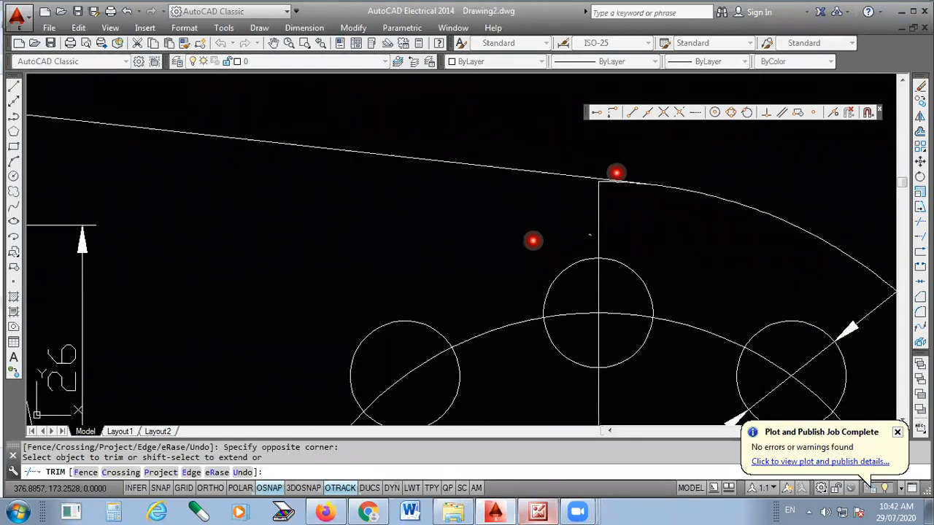
pyautogui.scroll(9, 616, 173)
pyautogui.scroll(-11, 469, 211)
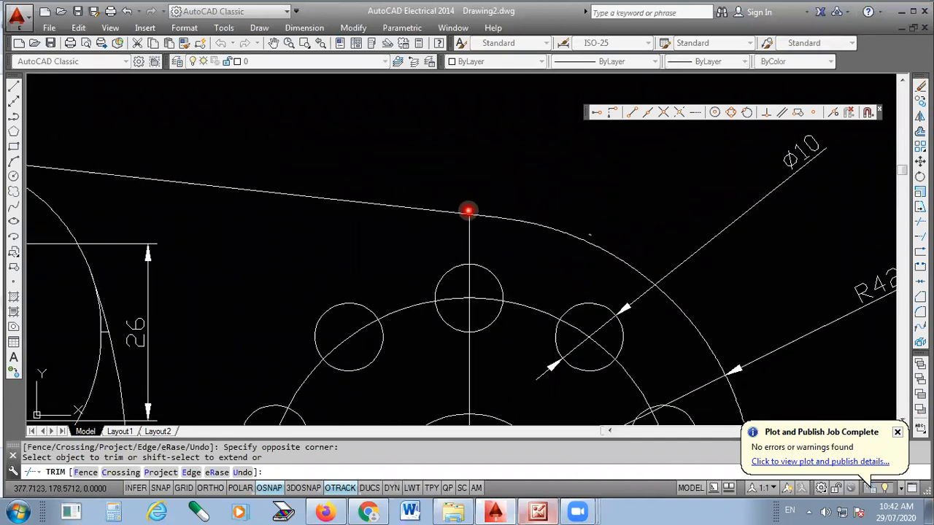
pyautogui.click(420, 242)
pyautogui.click(467, 241)
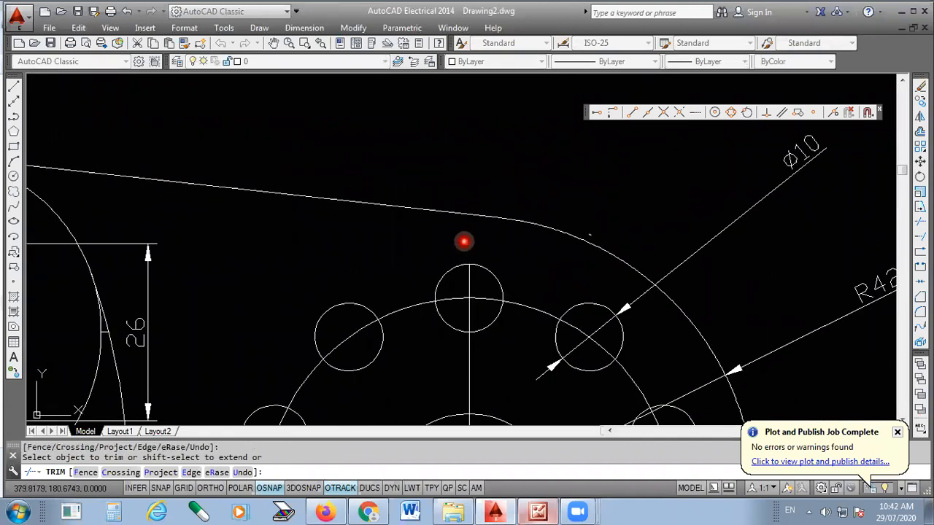
# Step: Trim the vertical centre line between the lowest bolt hole and the flange's lower edge
pyautogui.scroll(-5, 465, 241)
pyautogui.scroll(4, 486, 340)
pyautogui.scroll(2, 491, 296)
pyautogui.click(494, 273)
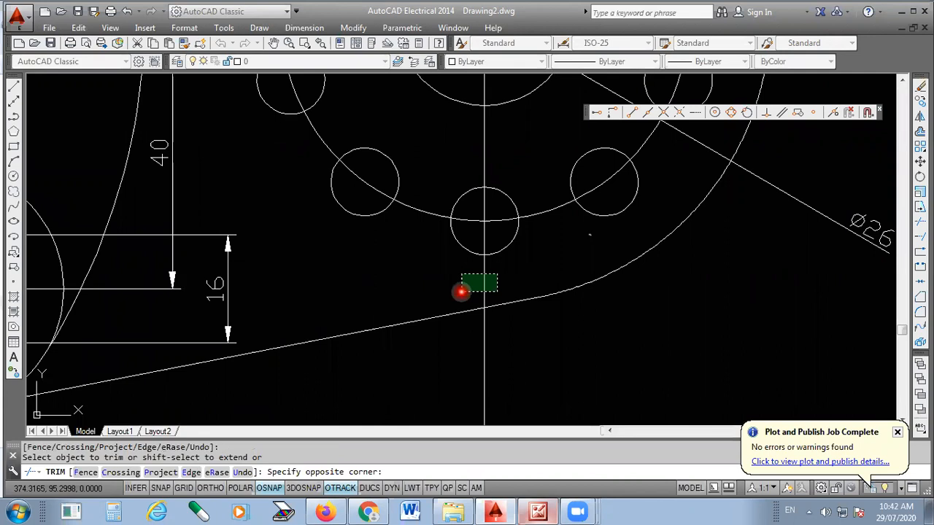
pyautogui.click(459, 290)
pyautogui.click(486, 280)
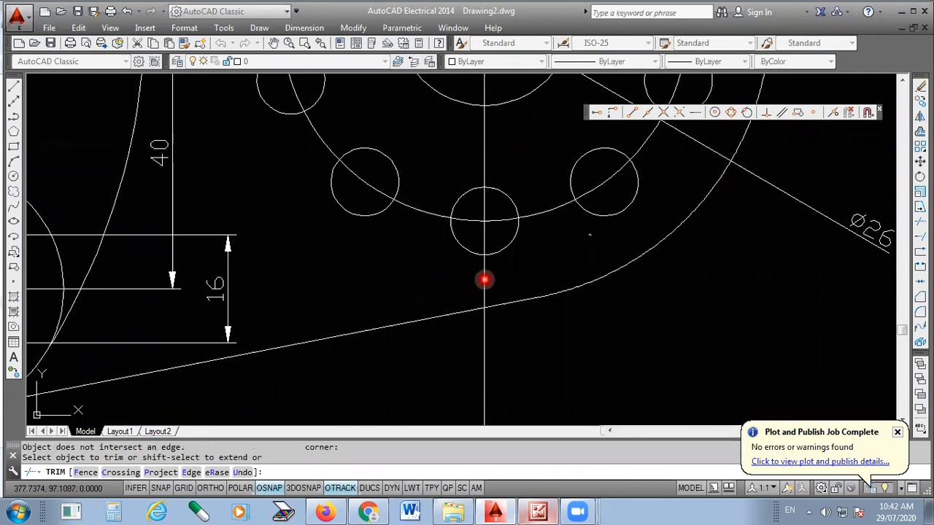
pyautogui.scroll(3, 485, 279)
pyautogui.click(527, 273)
pyautogui.click(433, 324)
pyautogui.scroll(-2, 433, 323)
pyautogui.press('Escape')
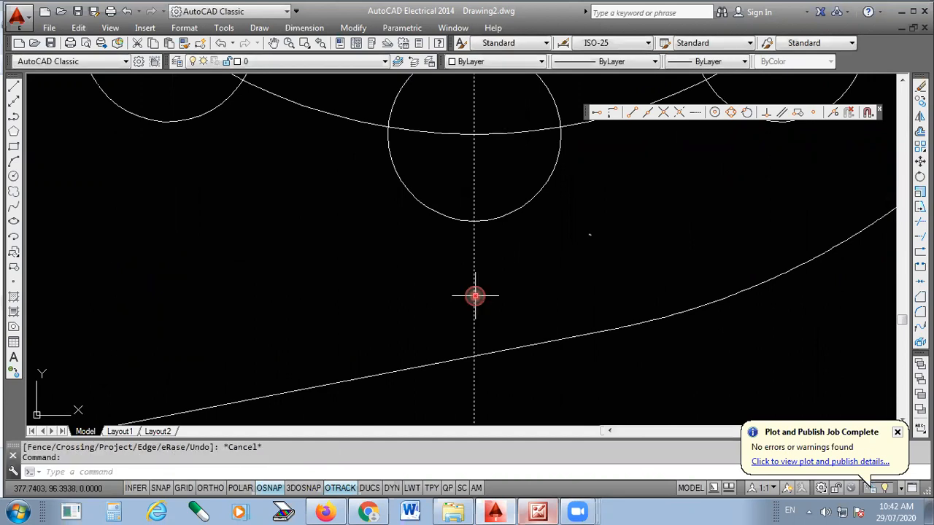
# Step: Erase the leftover vertical line running past the flange's lower edge
pyautogui.press('Delete')
pyautogui.scroll(-4, 457, 326)
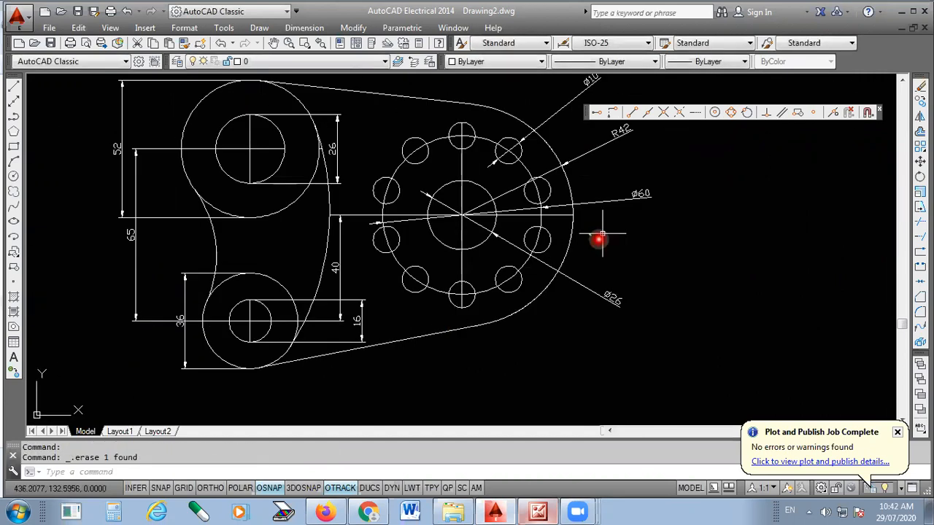
pyautogui.scroll(-4, 317, 283)
pyautogui.scroll(2, 481, 292)
pyautogui.scroll(-2, 593, 268)
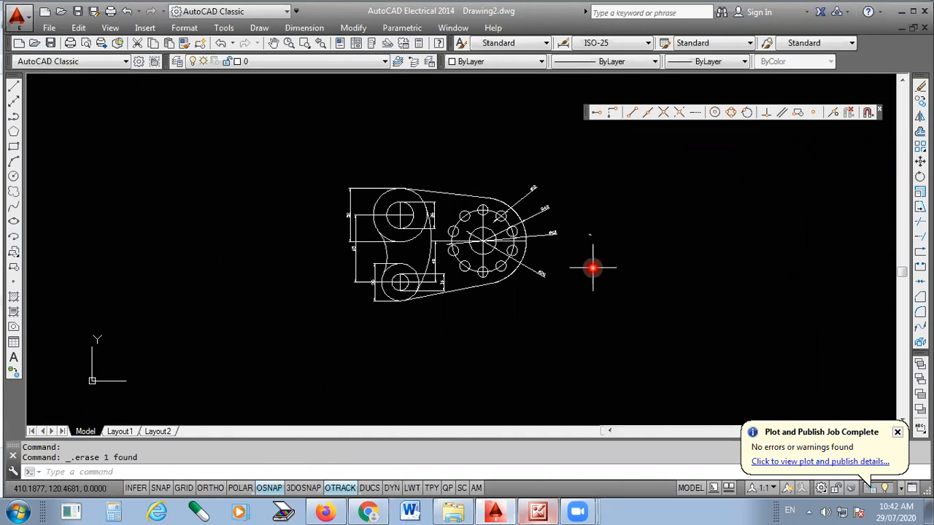
# Step: Start plotting the drawing with Acade - DWG To PDF.pc3 as the plotter
pyautogui.hotkey('ctrl', 'p')
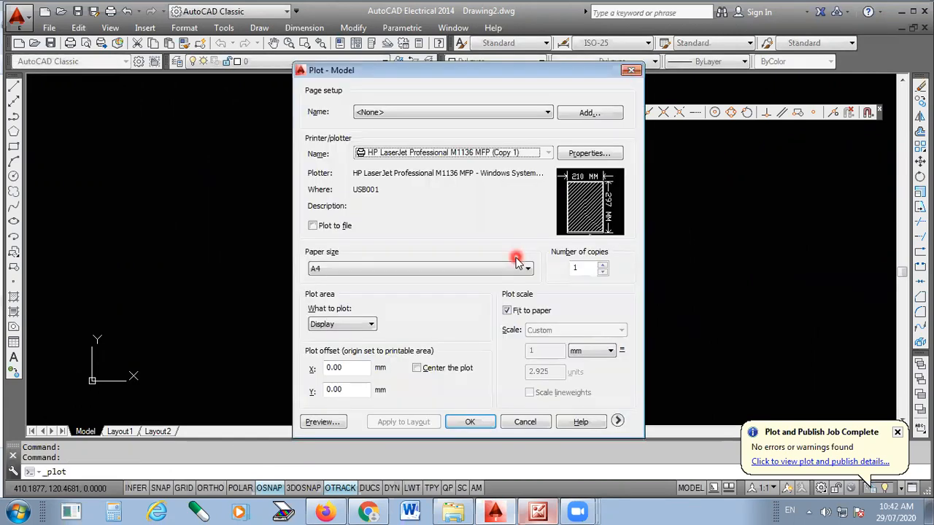
pyautogui.click(471, 154)
pyautogui.scroll(-2, 435, 210)
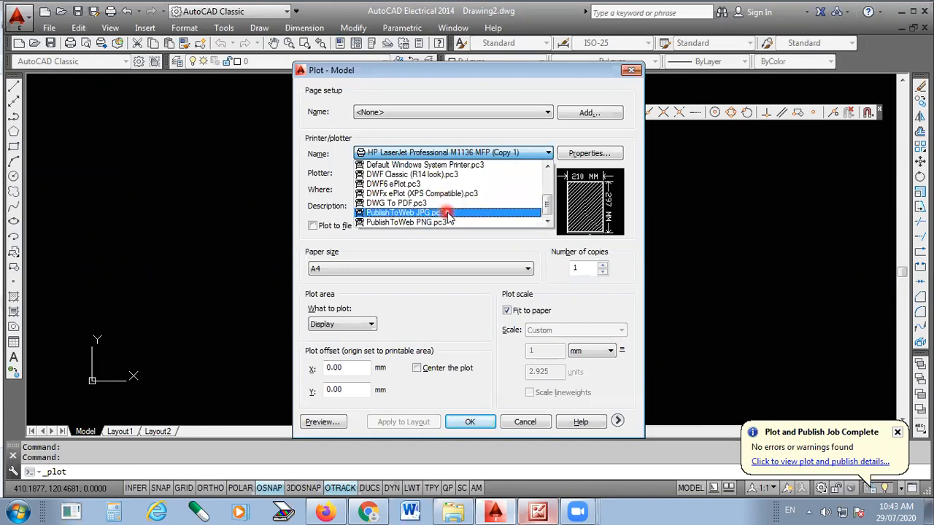
pyautogui.scroll(1, 441, 205)
pyautogui.click(447, 186)
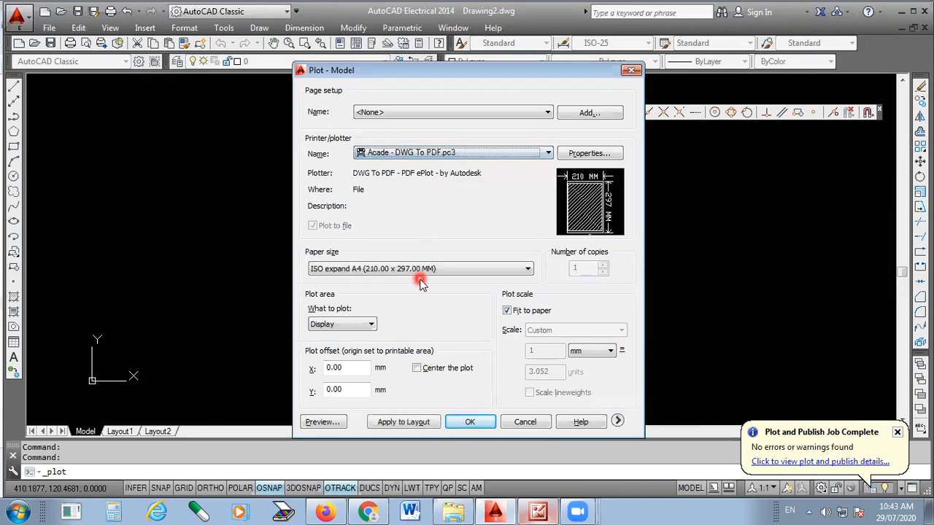
# Step: Set the plot area to a window around the whole dimensioned figure and center the plot
pyautogui.click(362, 325)
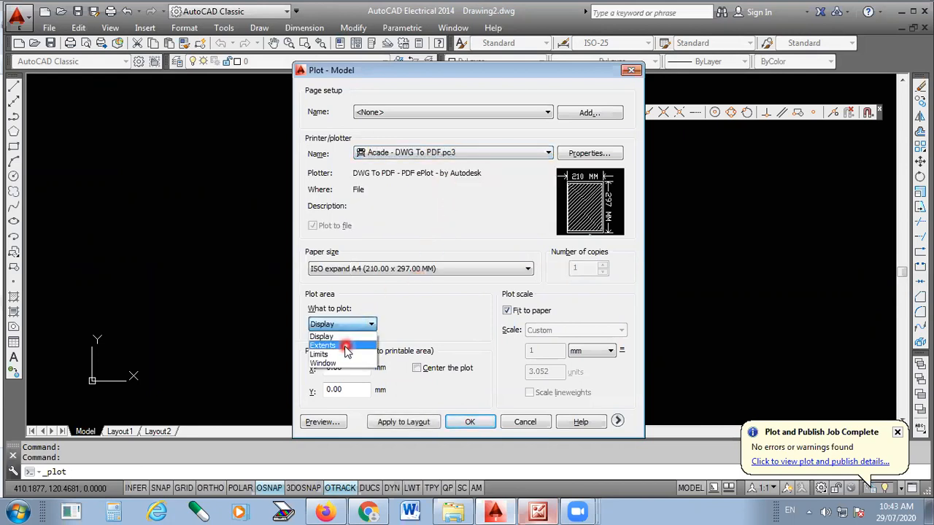
pyautogui.click(340, 365)
pyautogui.click(350, 226)
pyautogui.click(488, 382)
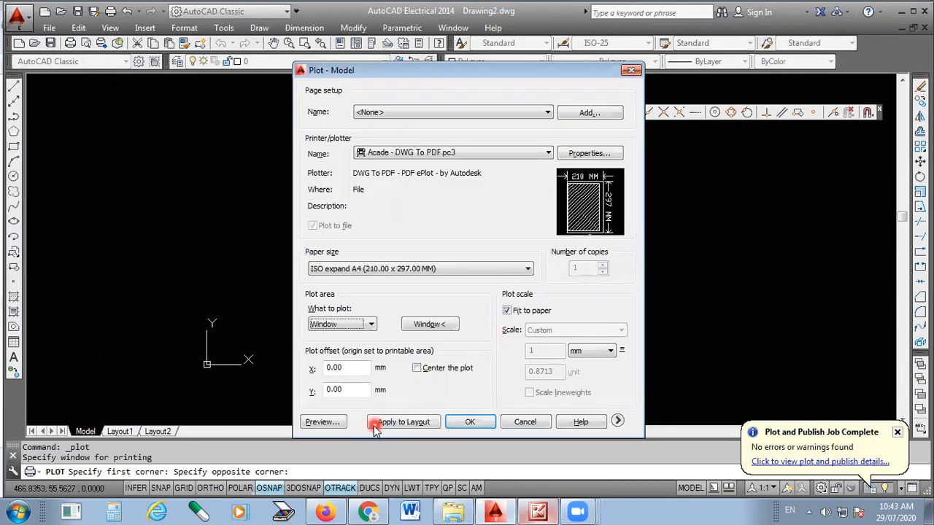
pyautogui.click(417, 368)
# Step: Preview the plot and output it as a PDF named 08 in the AUTOCAD ONLINE CLASS folder
pyautogui.click(321, 421)
pyautogui.rightClick(475, 256)
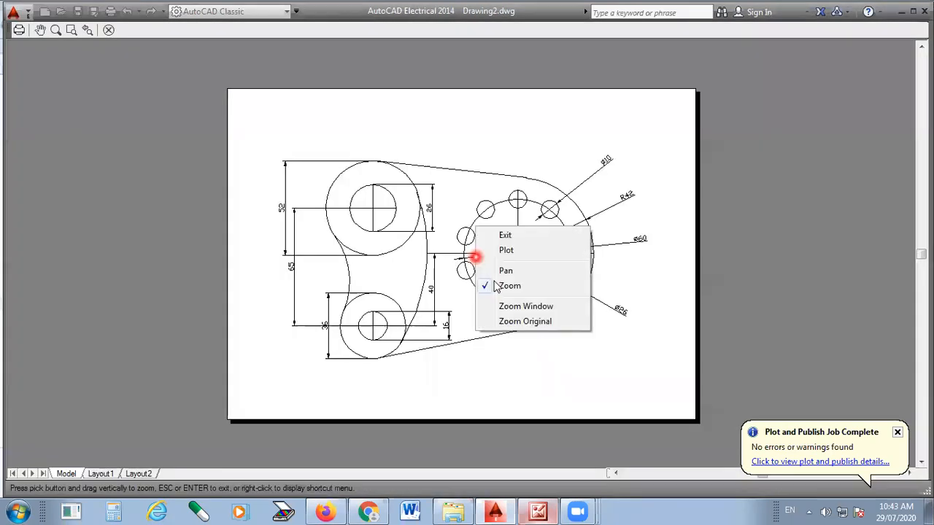
pyautogui.click(520, 253)
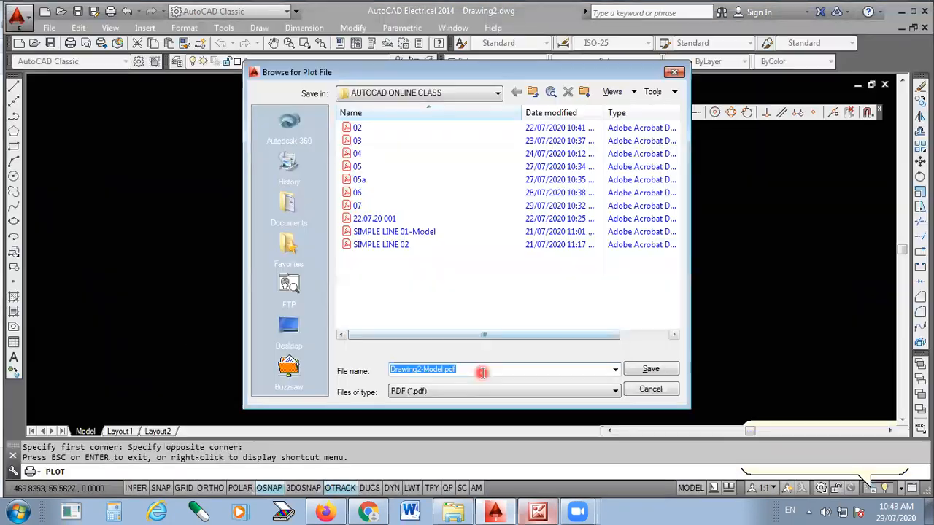
pyautogui.click(482, 373)
pyautogui.write('08')
pyautogui.click(651, 369)
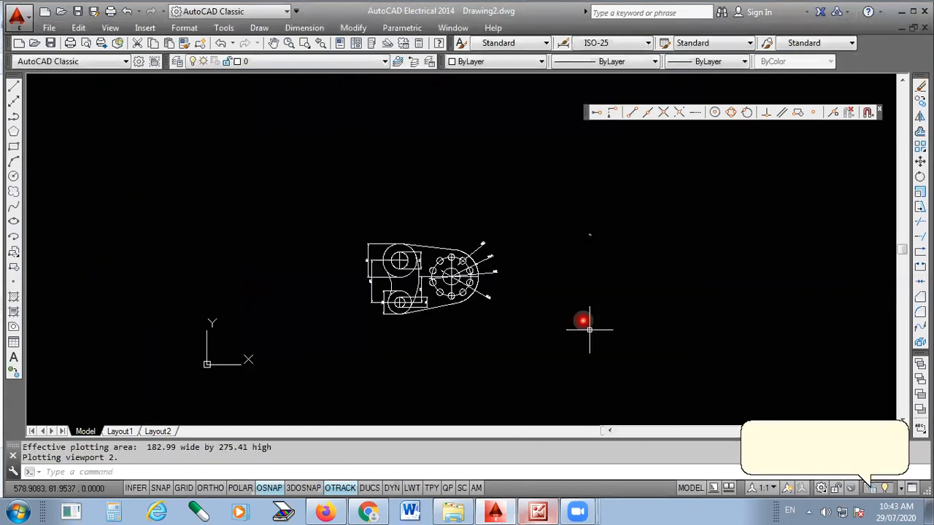
pyautogui.scroll(2, 398, 303)
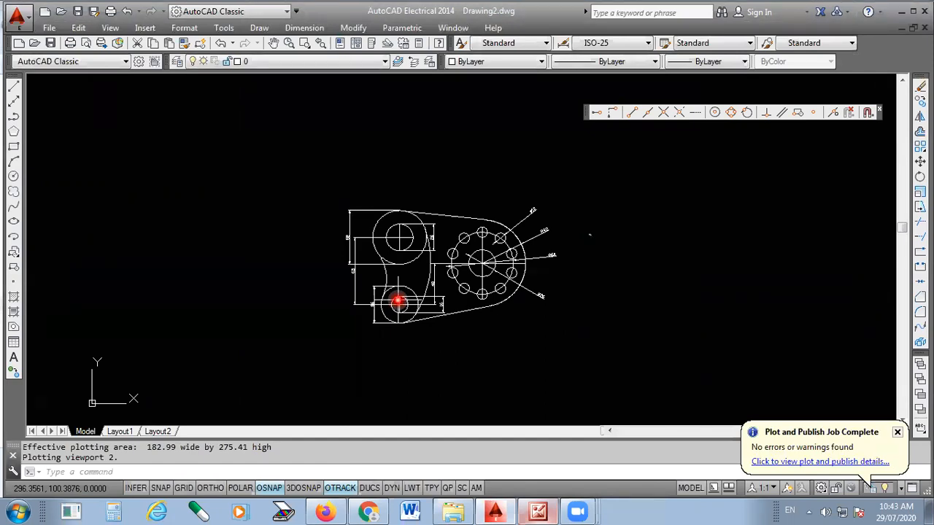
pyautogui.scroll(2, 358, 317)
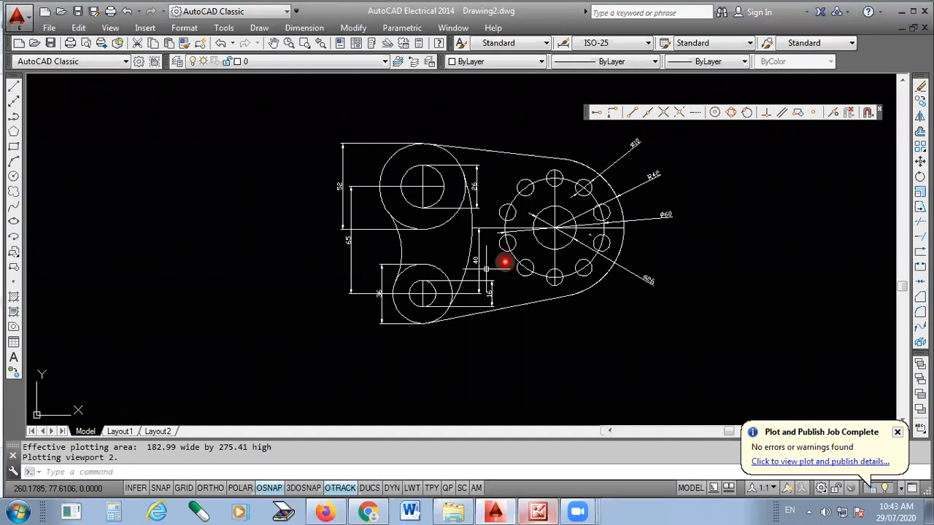